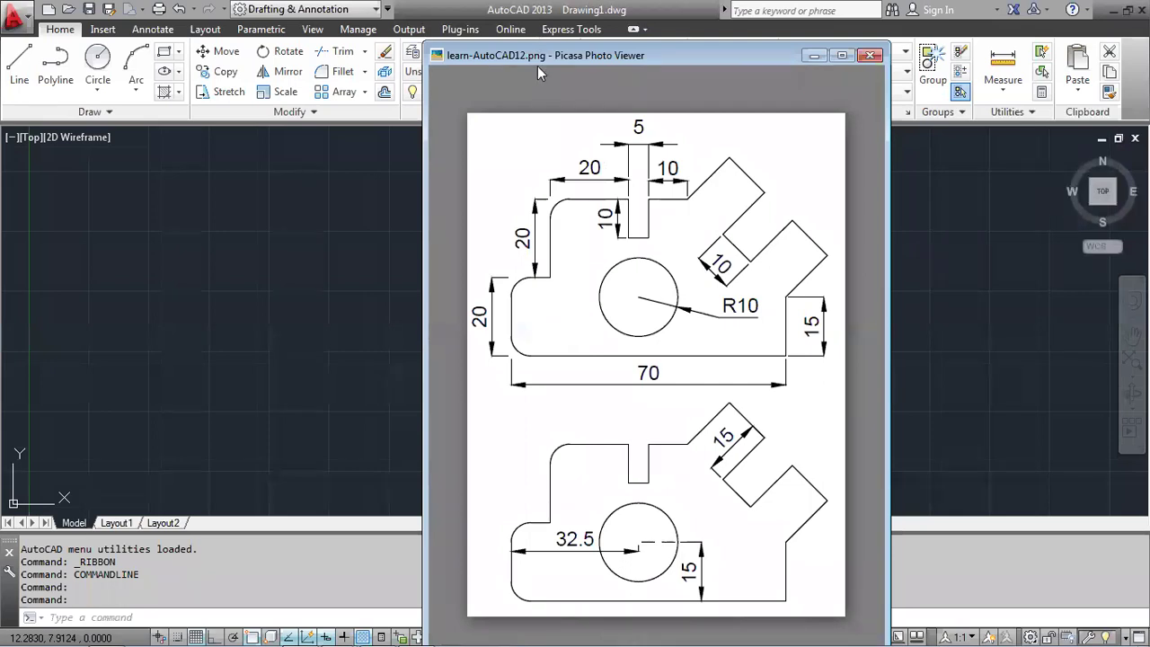
drag(540, 56, 615, 62)
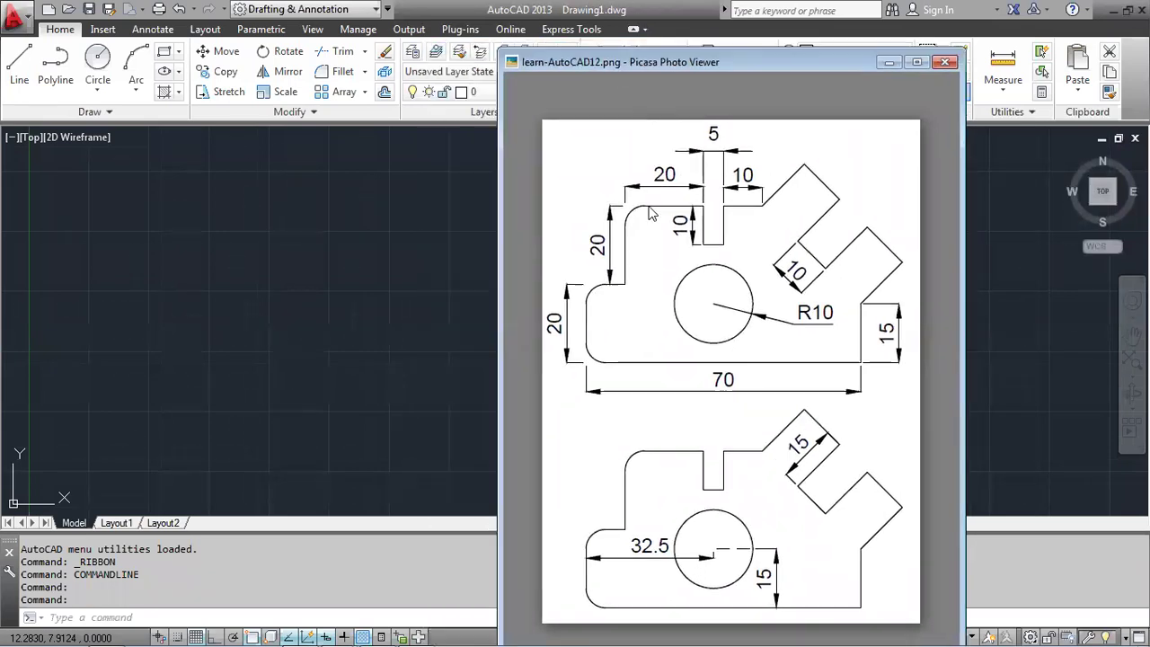
click(780, 37)
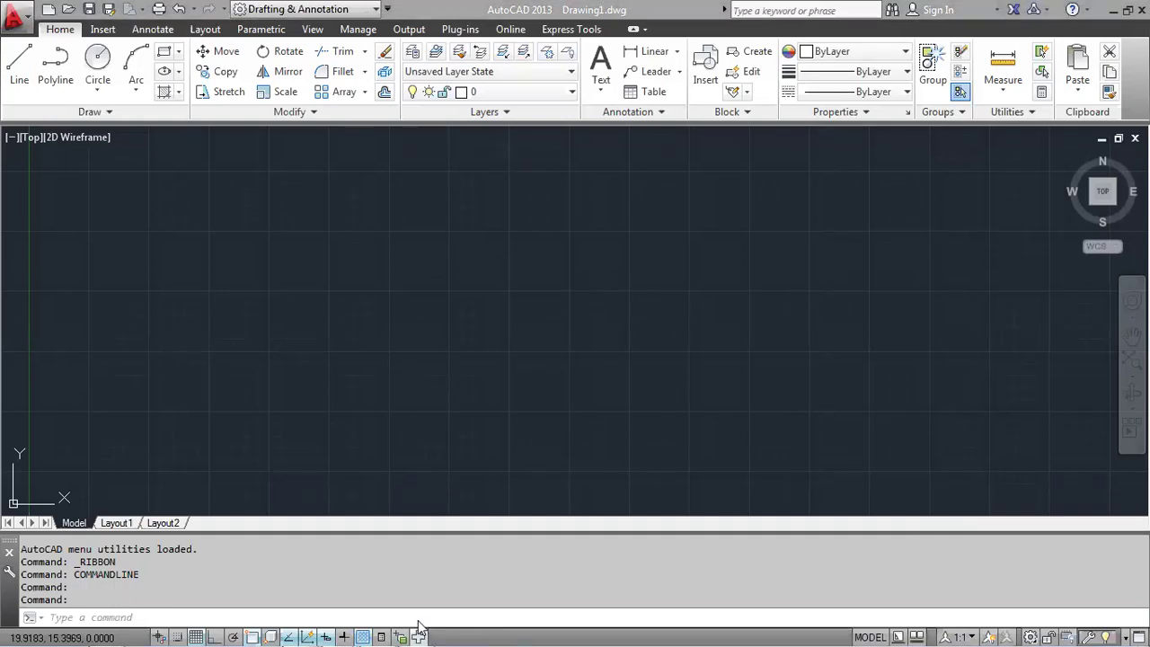
key(super)
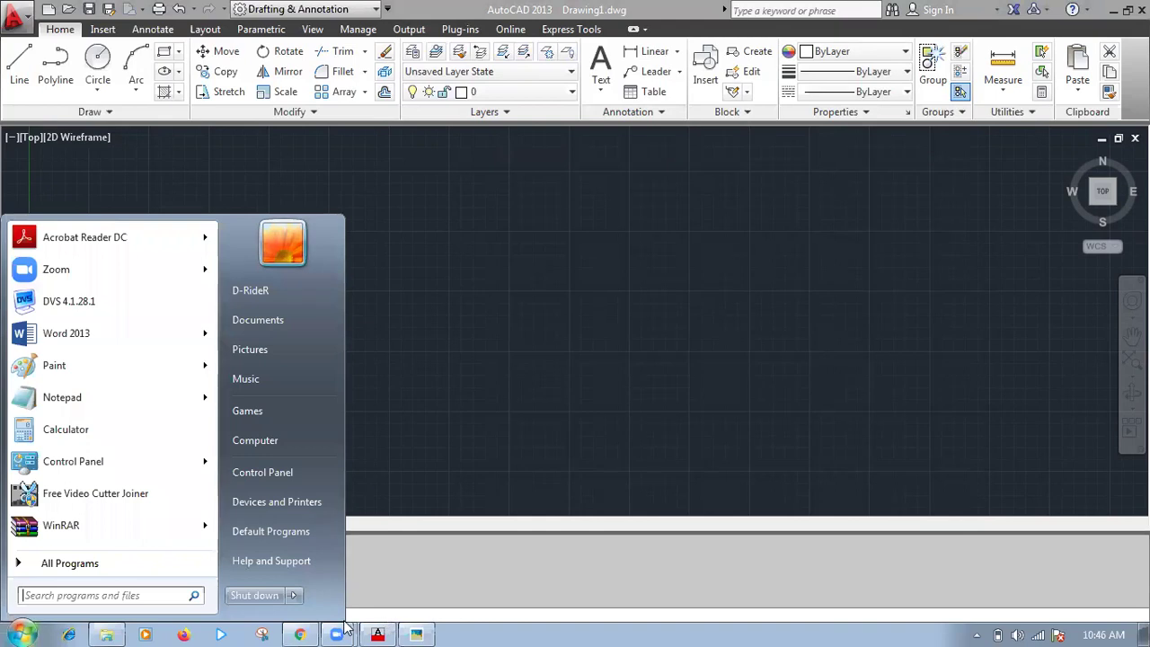
click(503, 53)
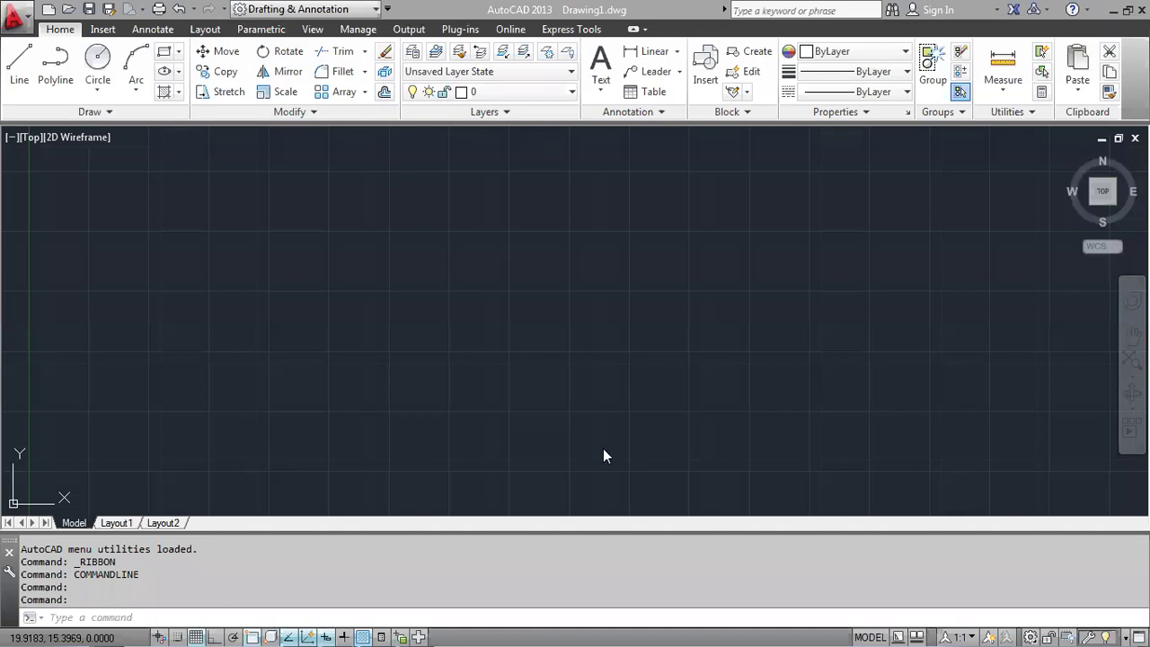
Bring the reference image learn-AutoCAD12.png to the front and restore the maximized AutoCAD window to a smaller size
key(super)
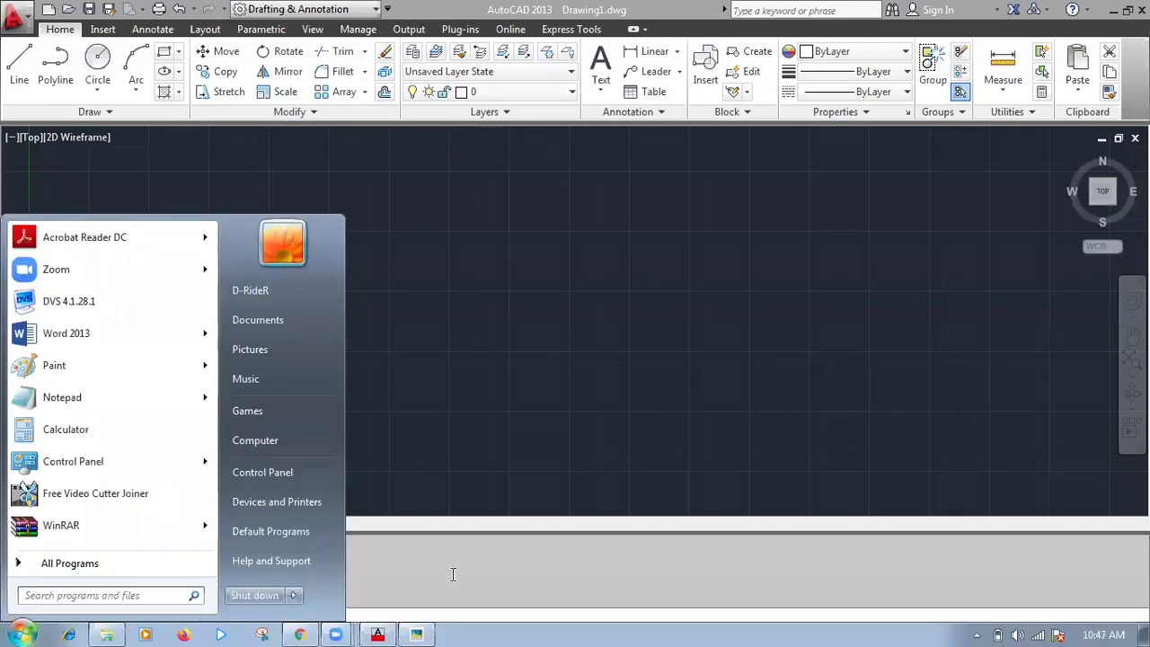
click(416, 634)
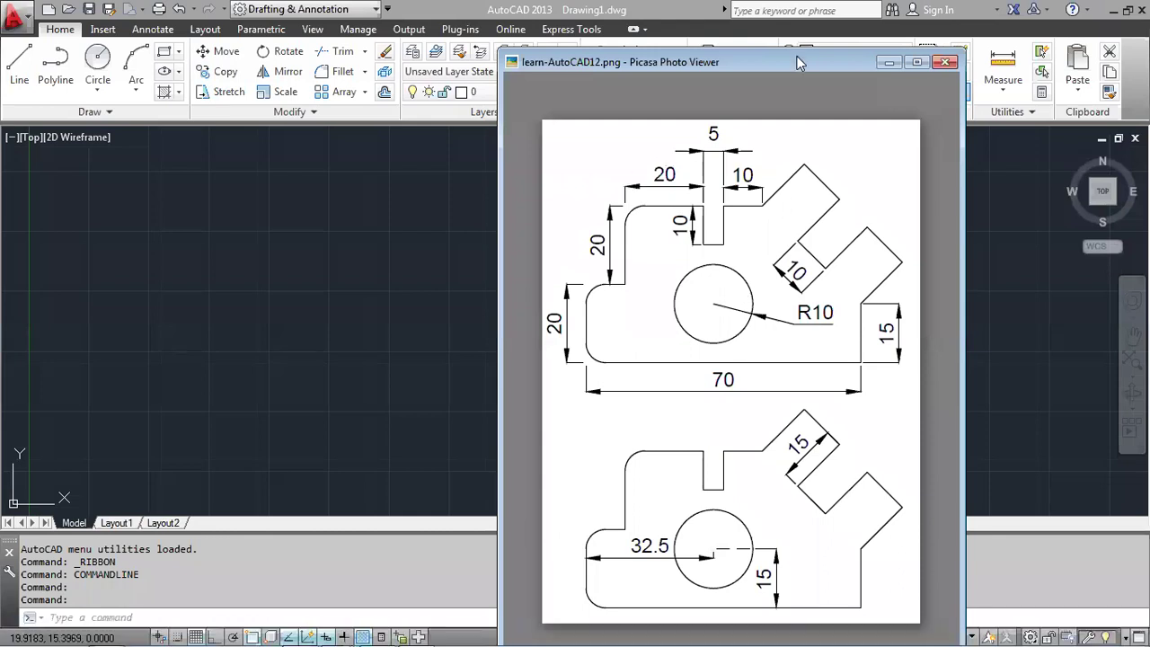
drag(803, 61, 884, 24)
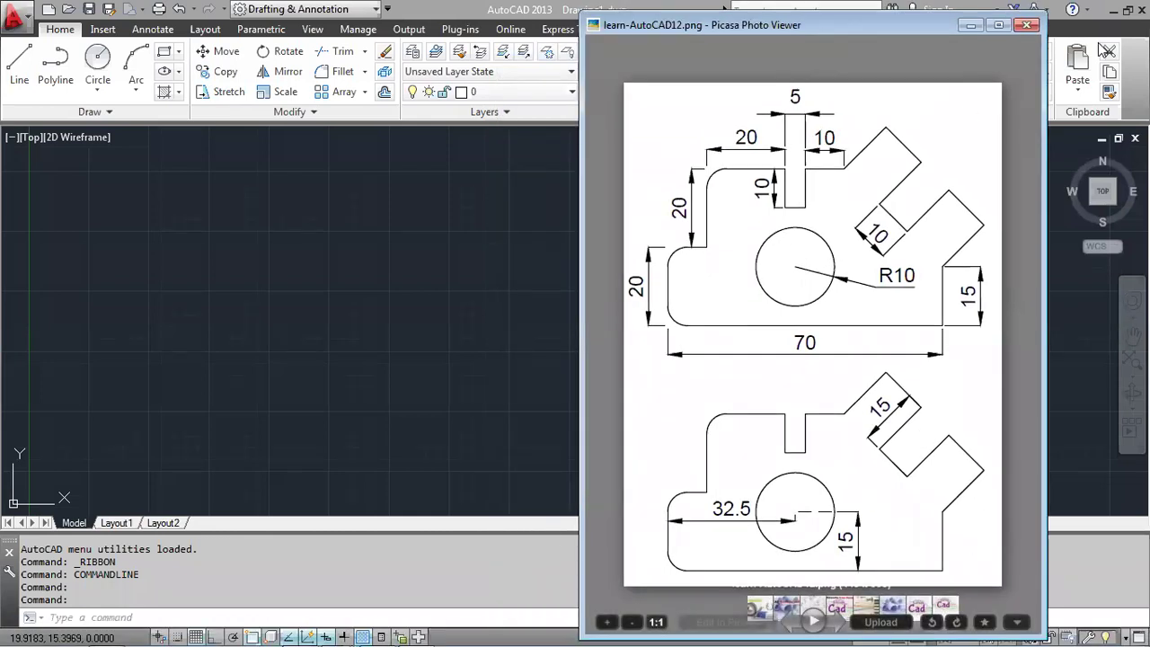
click(1127, 11)
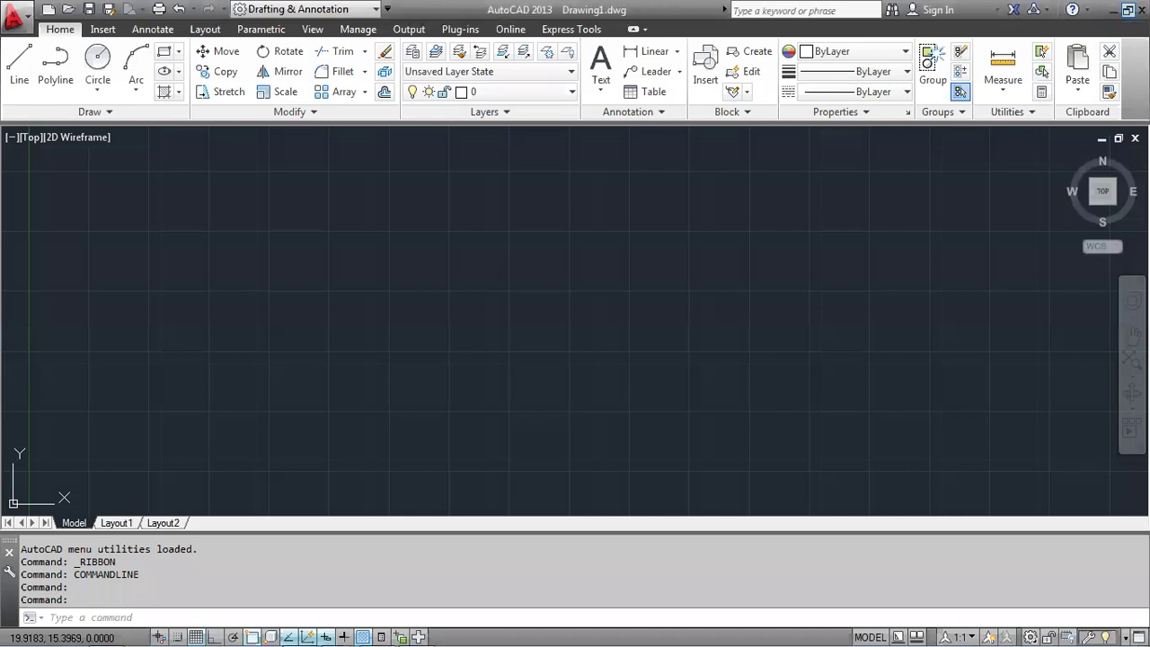
click(1127, 10)
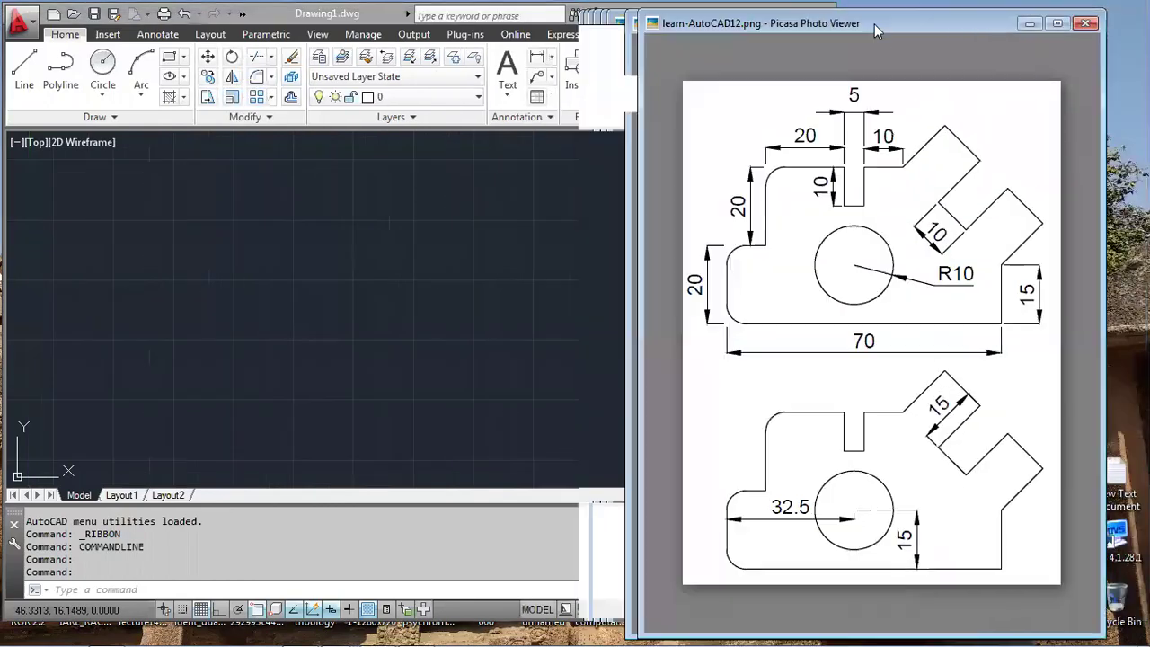
Arrange the narrowed AutoCAD window and the learn-AutoCAD12.png image viewer side by side
drag(874, 24, 968, 21)
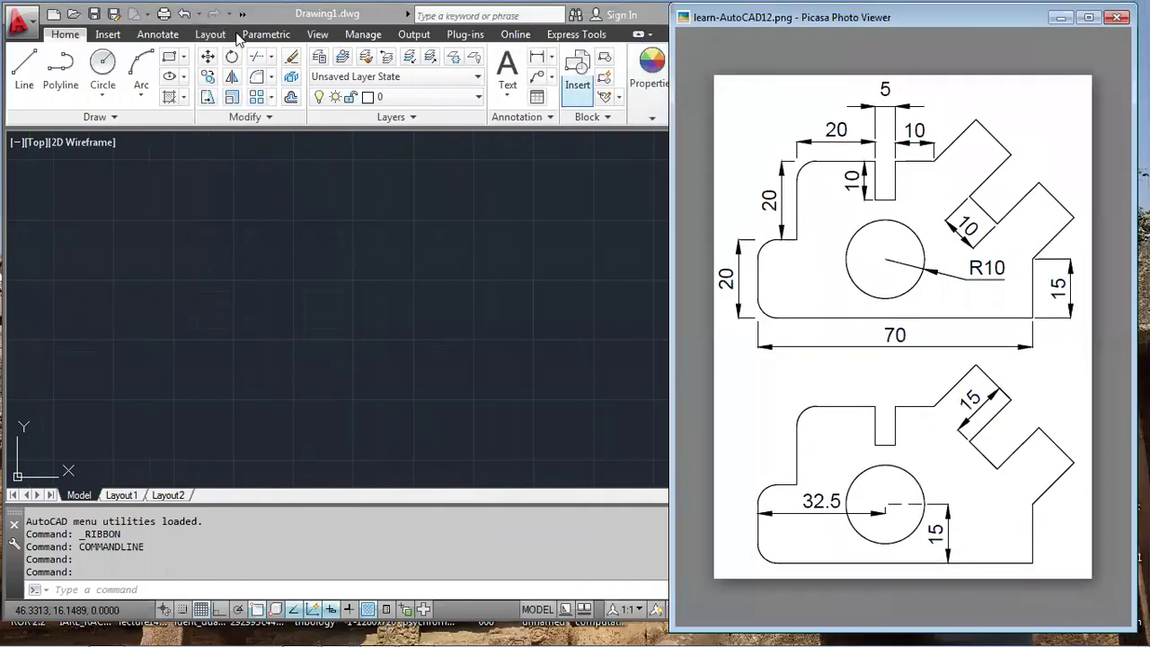
drag(669, 259, 832, 258)
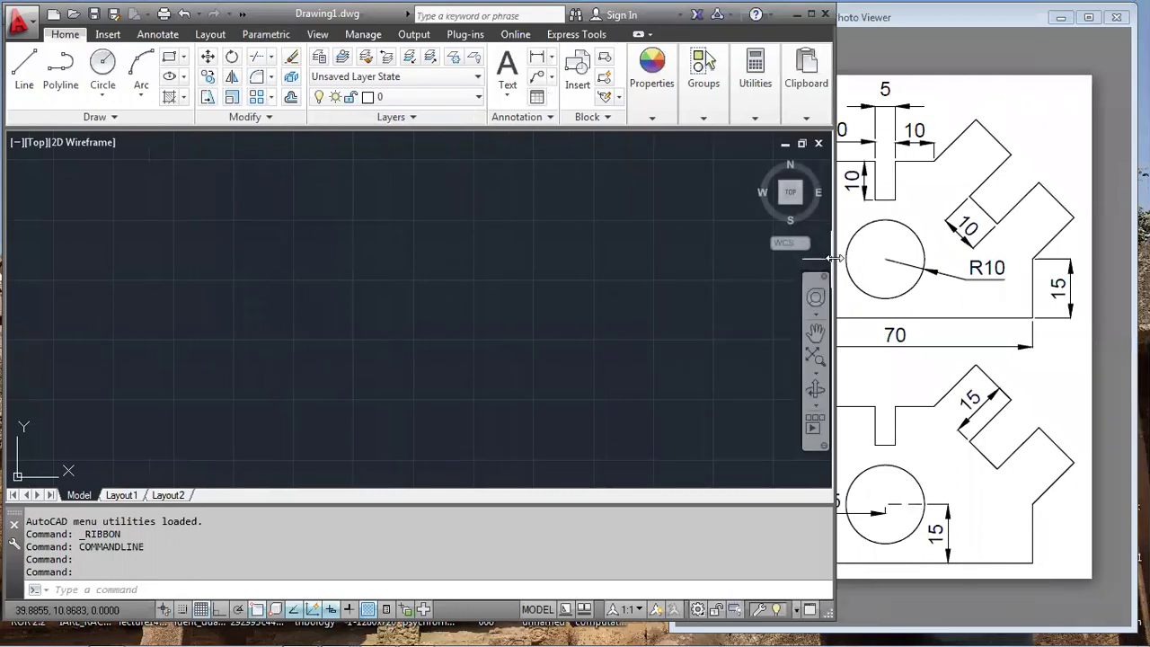
drag(834, 259, 709, 259)
click(820, 24)
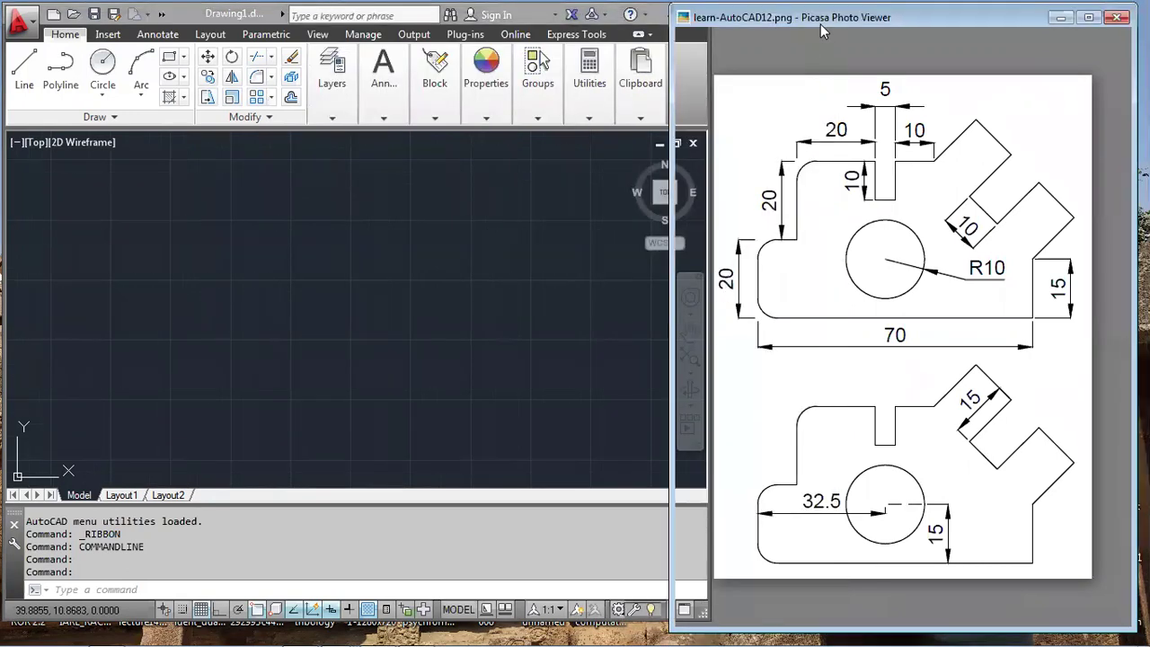
drag(820, 23, 863, 21)
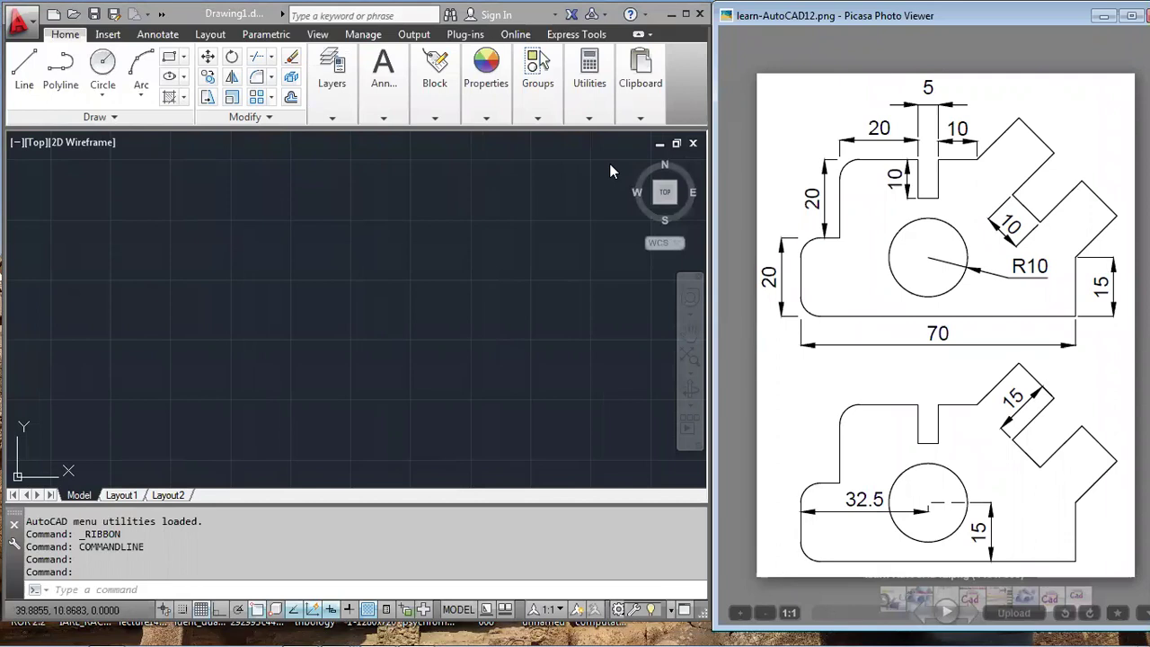
drag(762, 142, 800, 132)
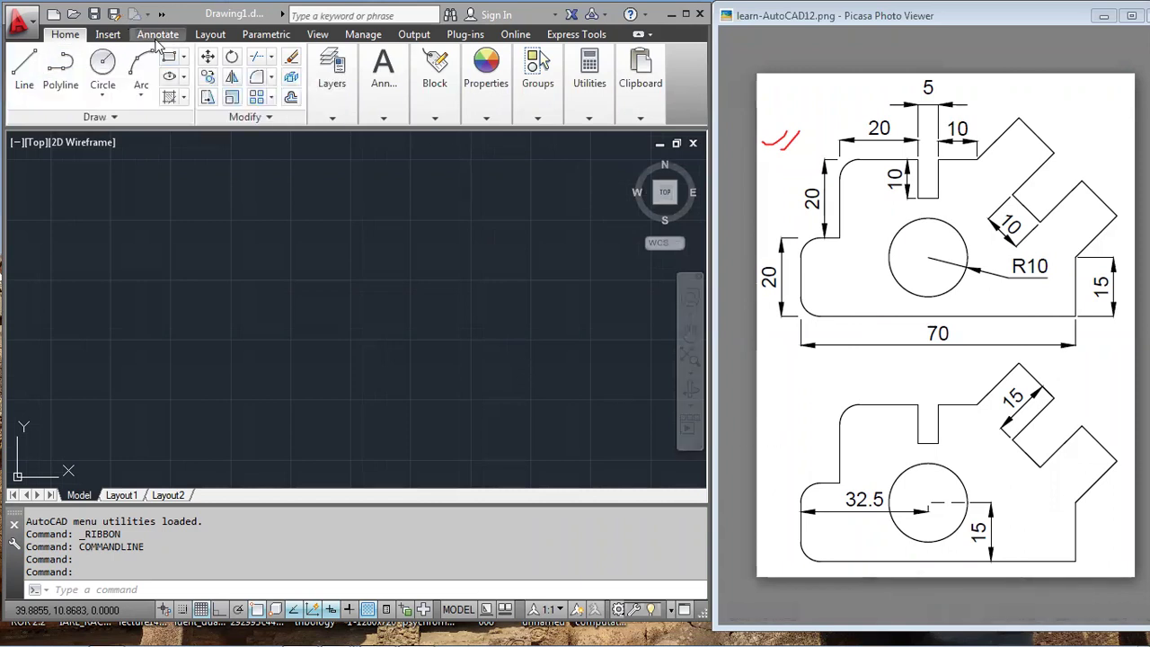
In AutoCAD, draw the part's horizontal base line 70 units long to the right with the Line command and Ortho on
click(216, 13)
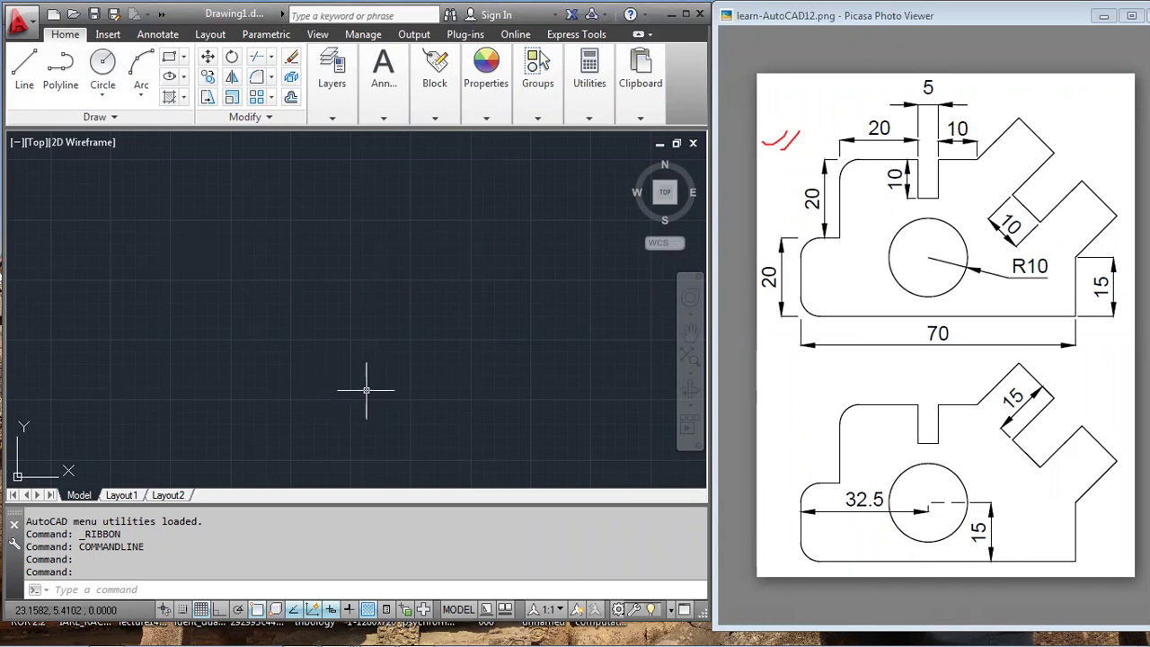
text(l)
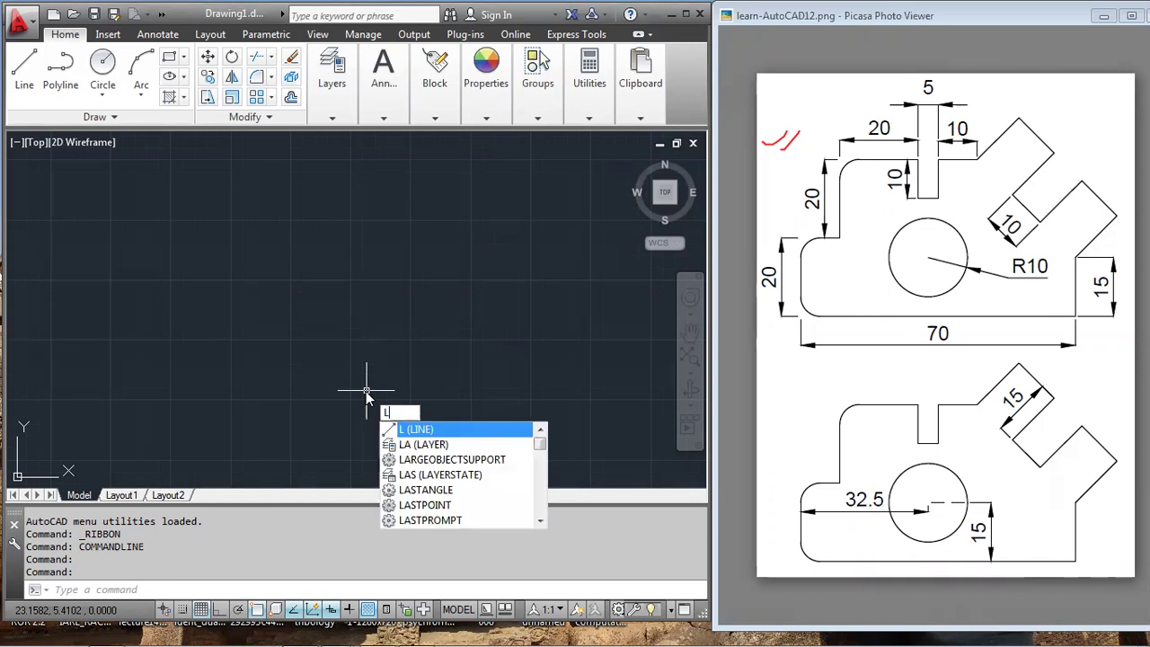
key(Return)
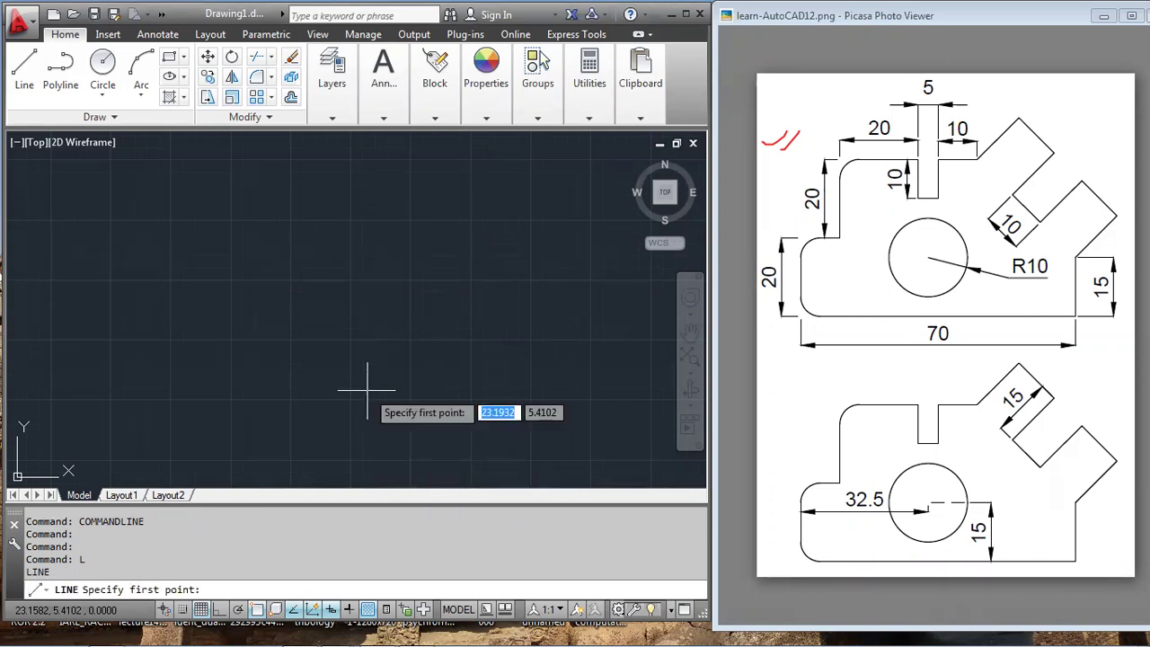
click(102, 416)
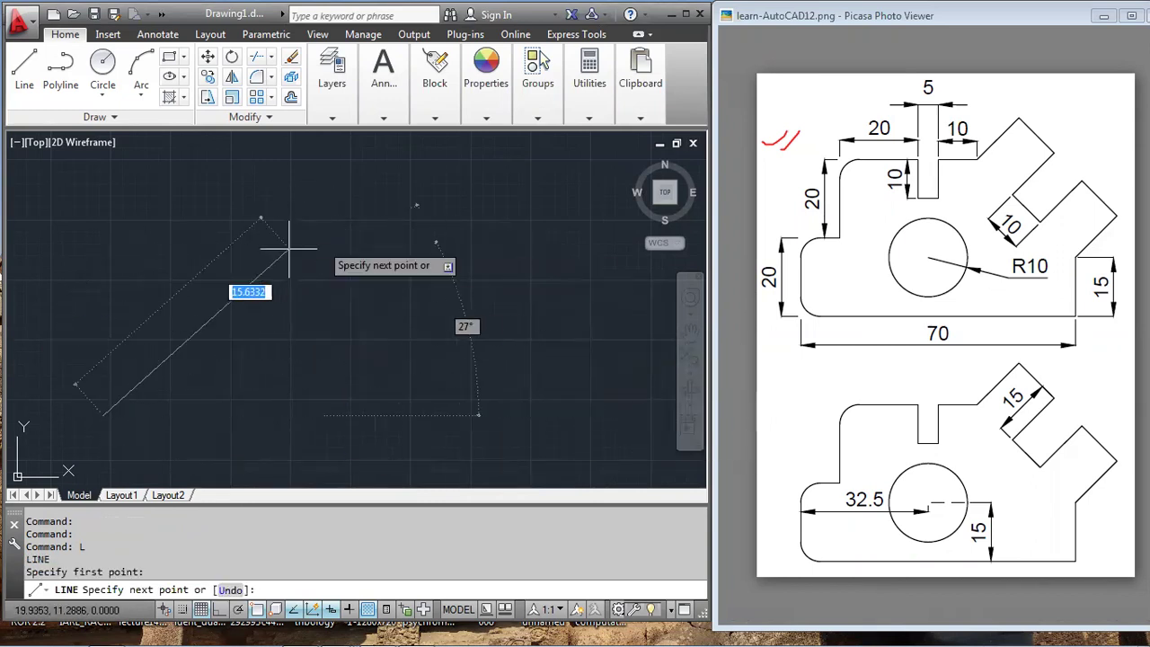
key(F8)
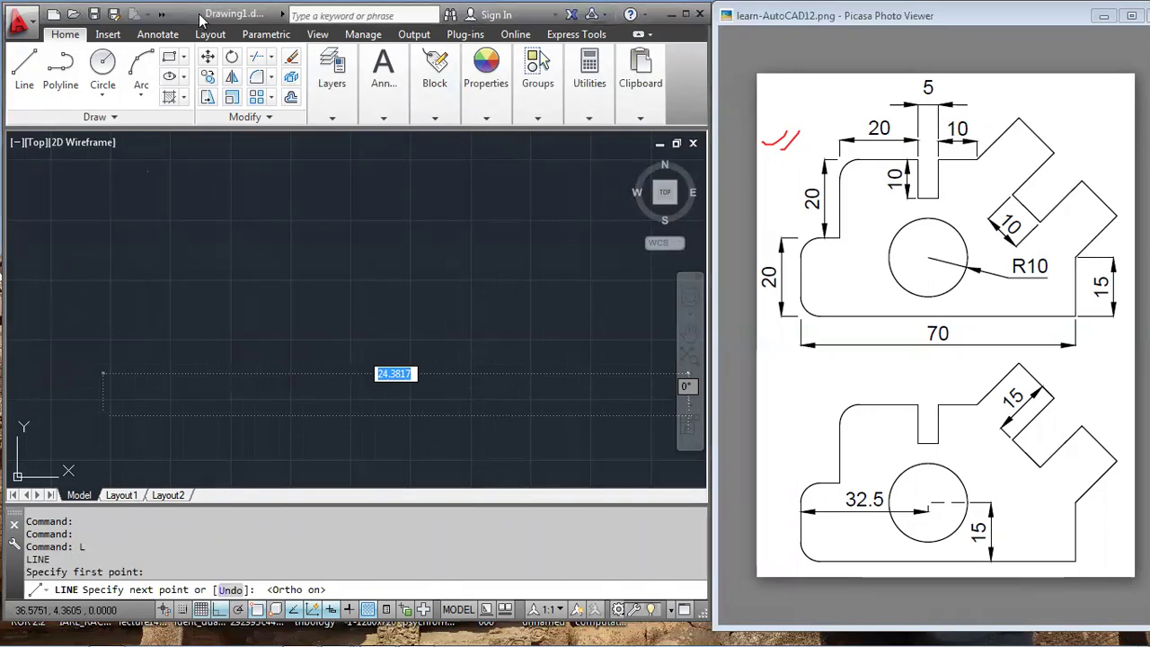
text(70)
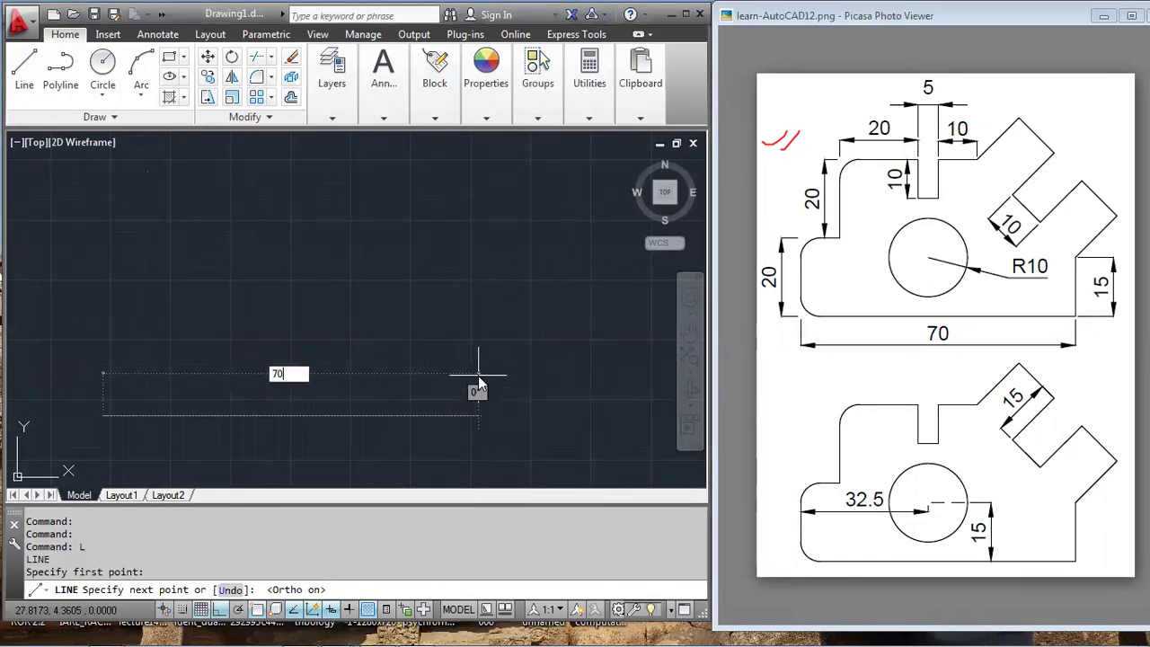
key(Return)
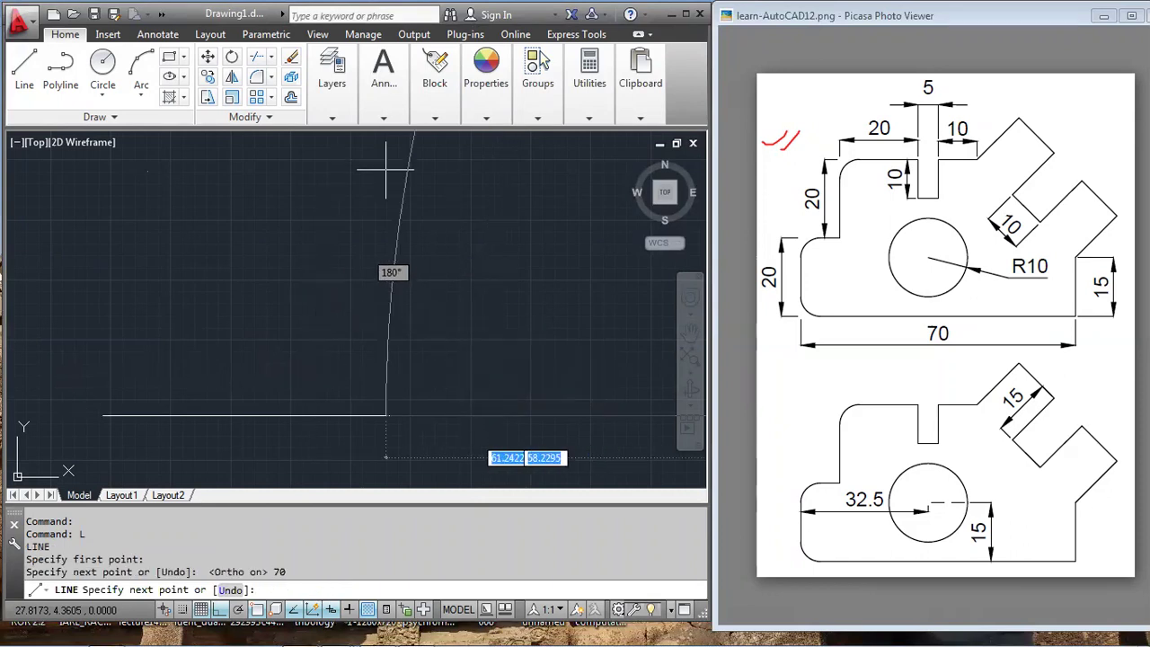
Continue the line 15 units straight up from the right end of the base line
scroll(257, 390, down, 2)
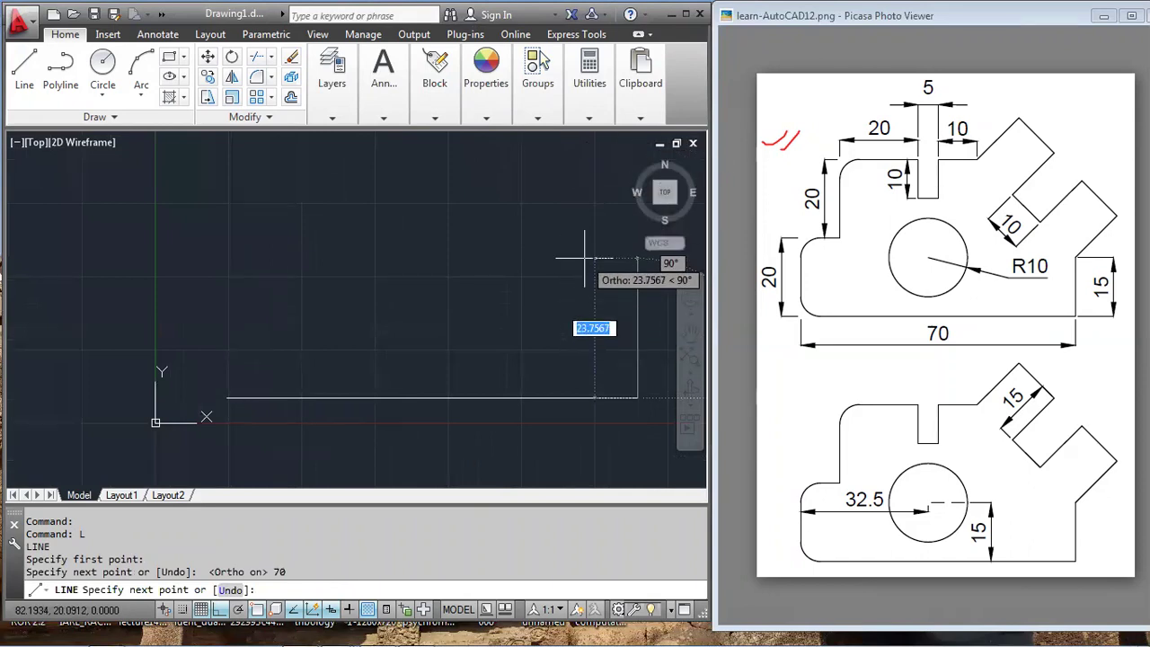
text(15)
key(Return)
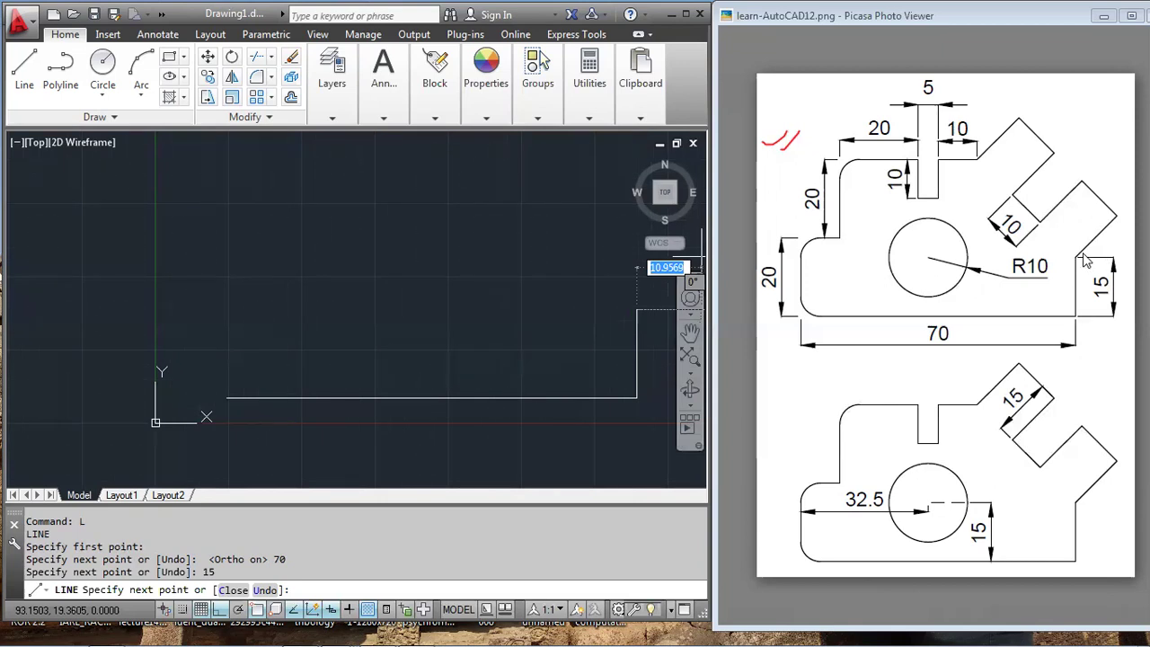
Move the reference image viewer farther away from the AutoCAD window, keeping the dimensioned profile visible beside the drawing
scroll(985, 229, up, 4)
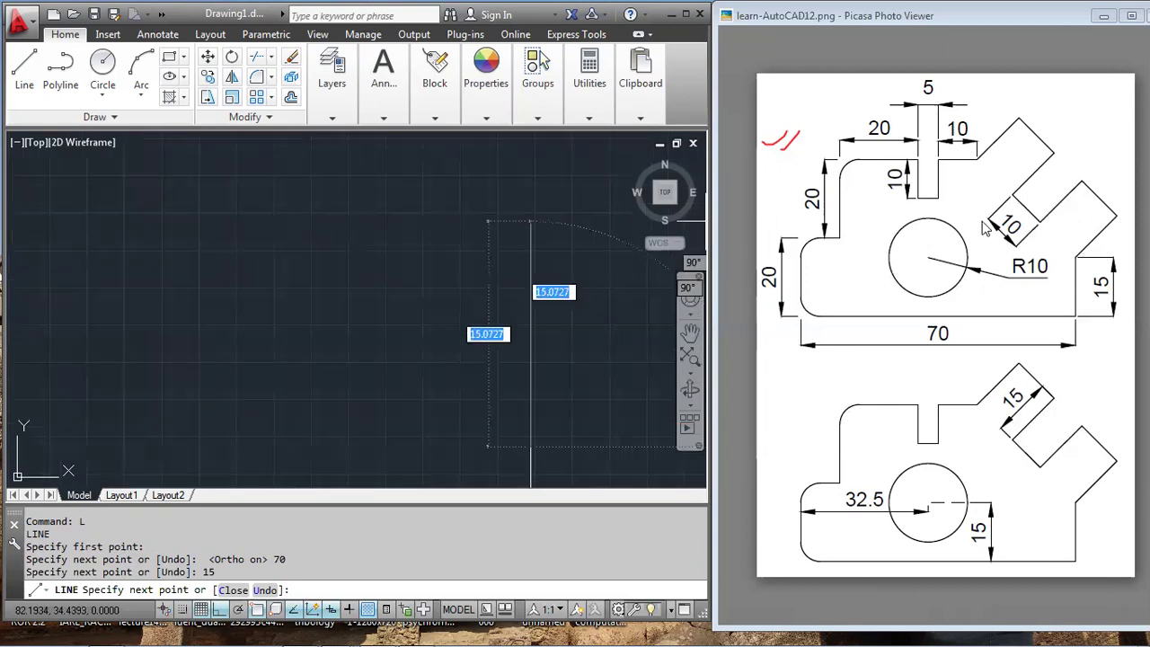
scroll(985, 229, down, 3)
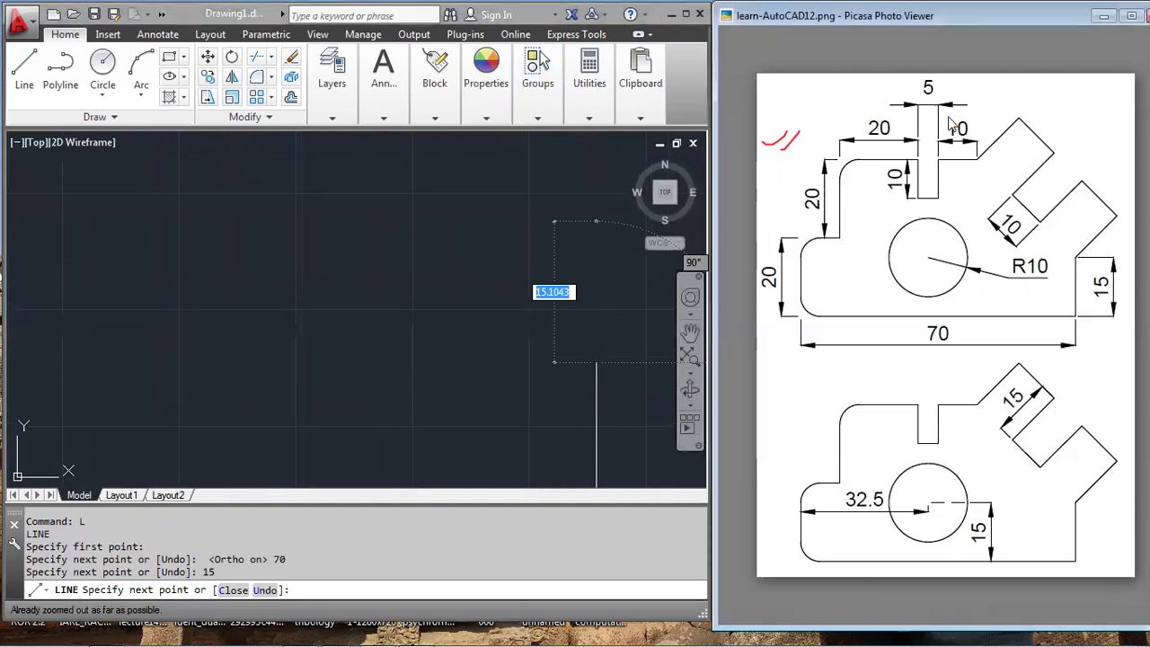
drag(949, 118, 954, 134)
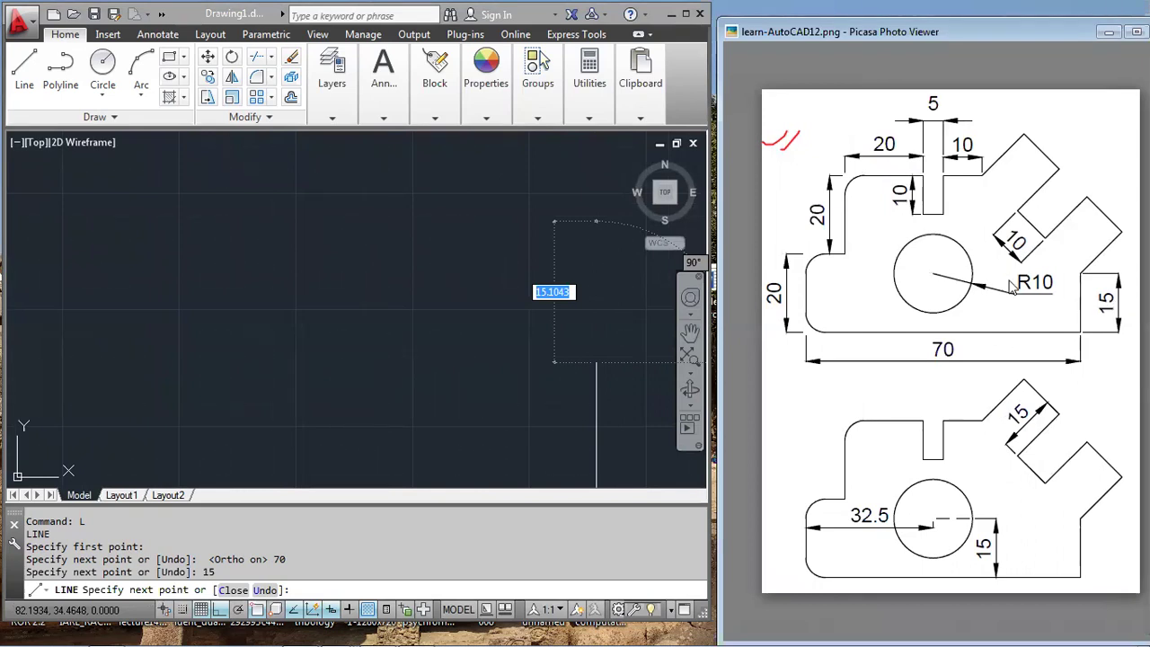
drag(1014, 285, 1002, 300)
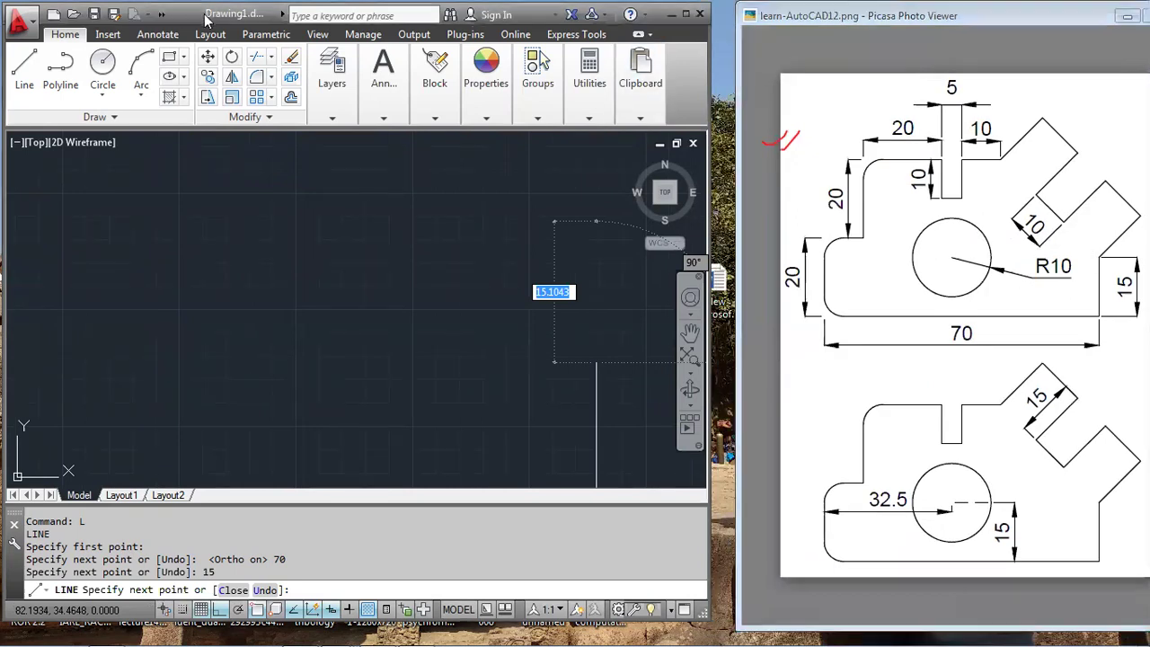
scroll(437, 292, down, 3)
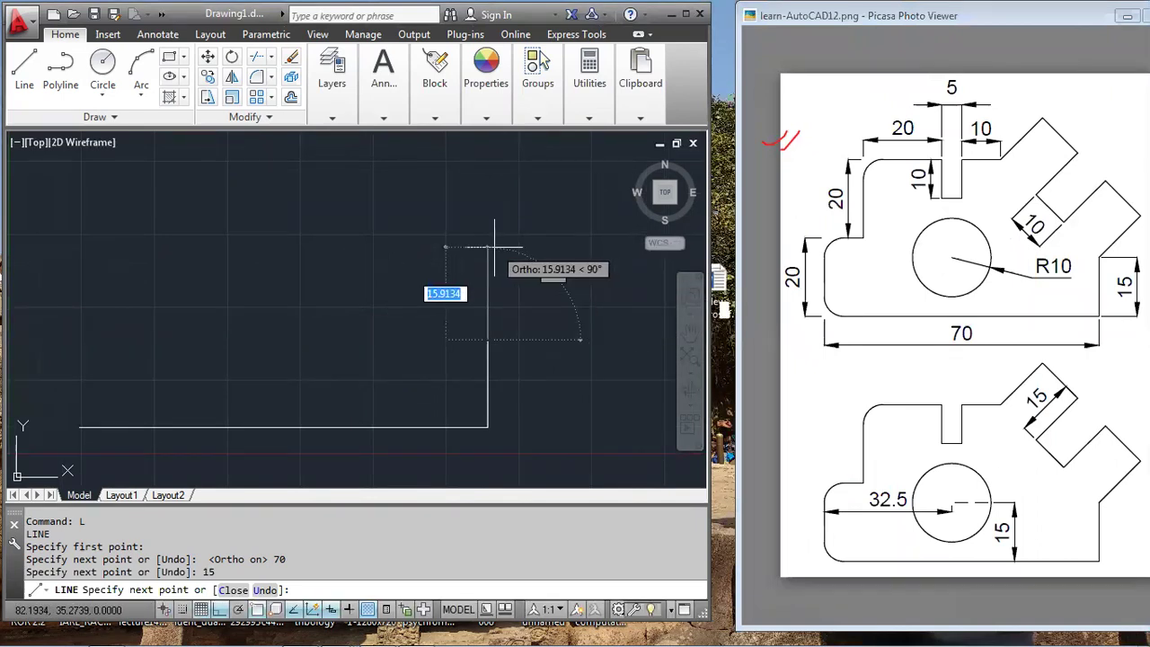
Turn Ortho off and continue the outline from the top of the 15-unit edge with a 15-unit line at 45°
key(F8)
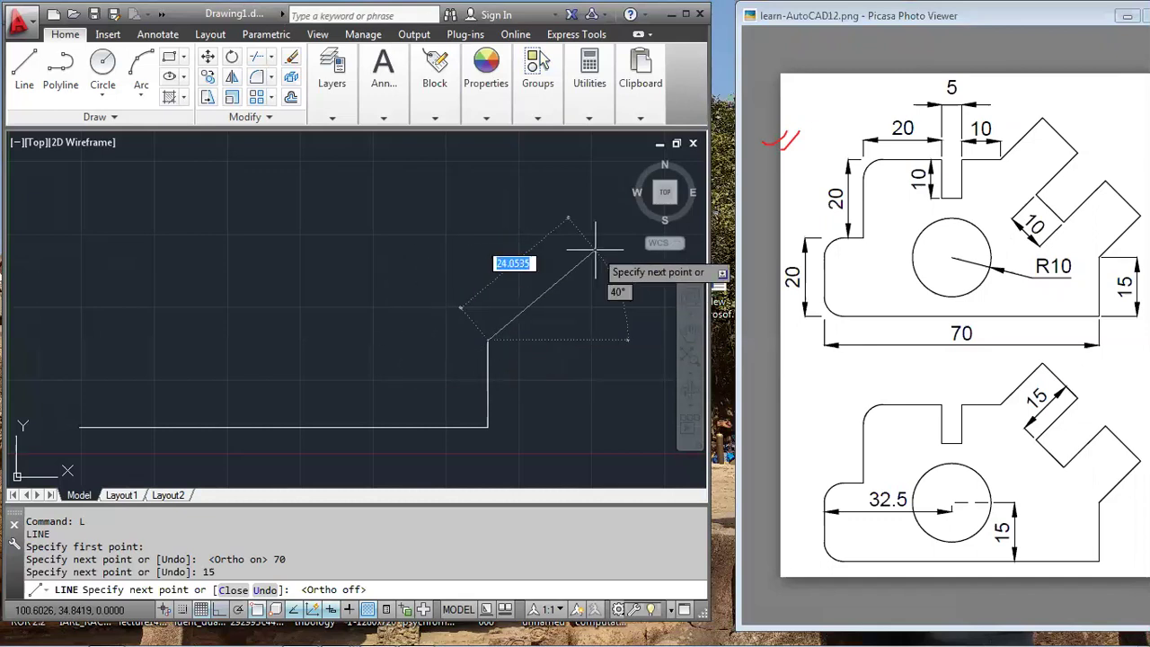
text(@)
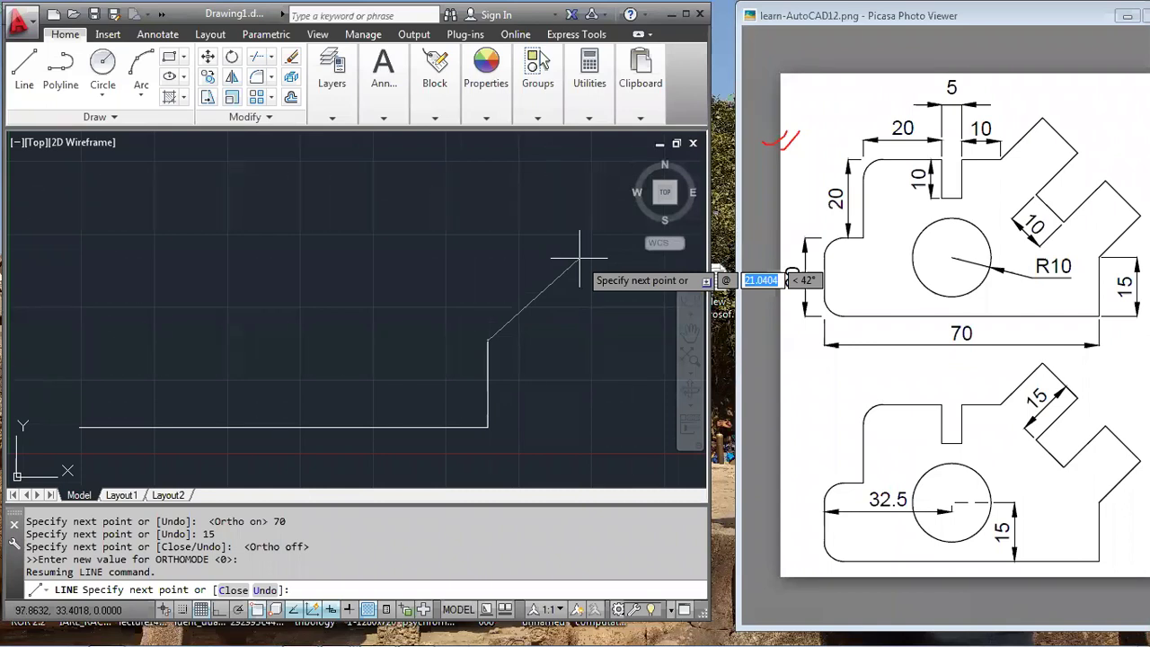
text(15)
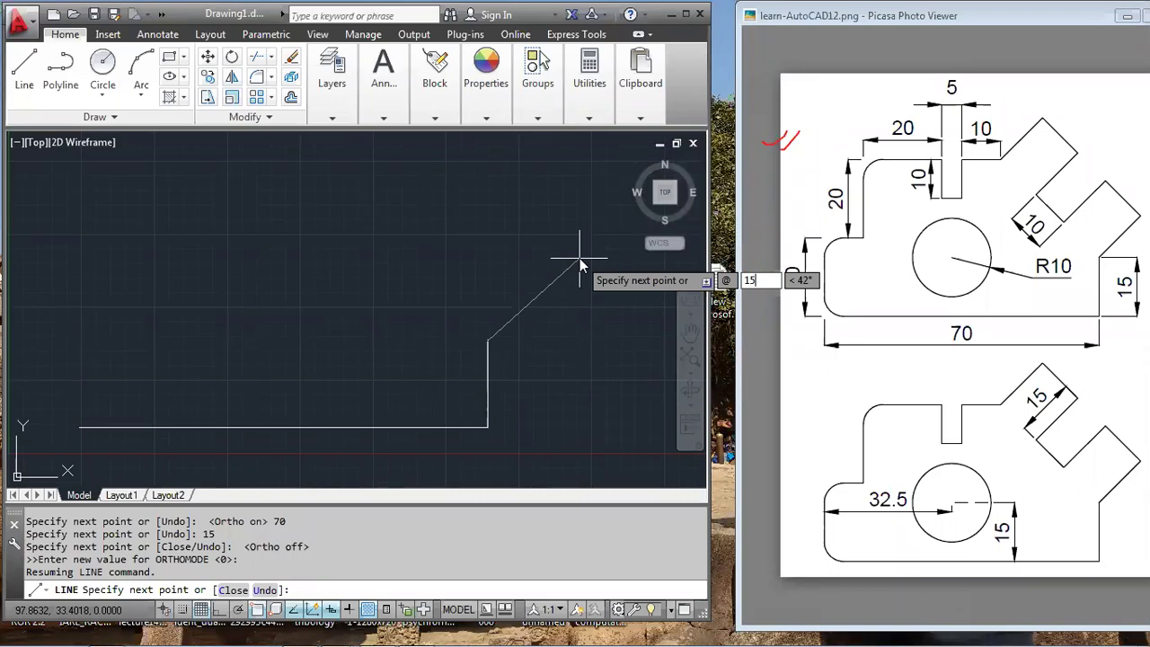
key(Return)
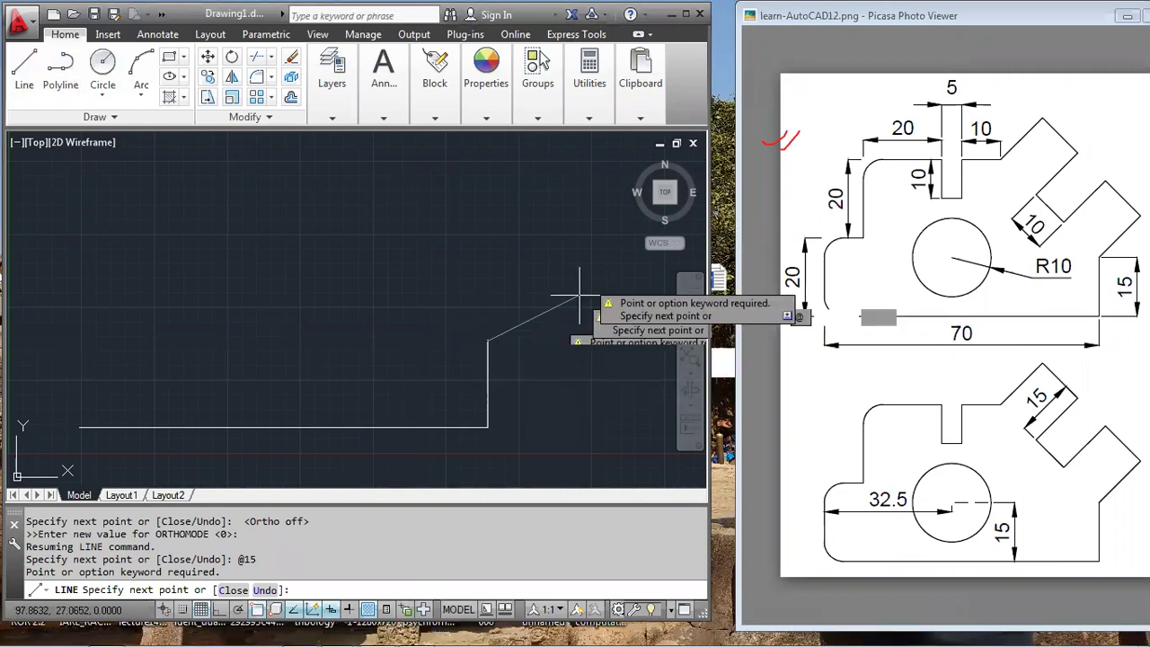
text(15)
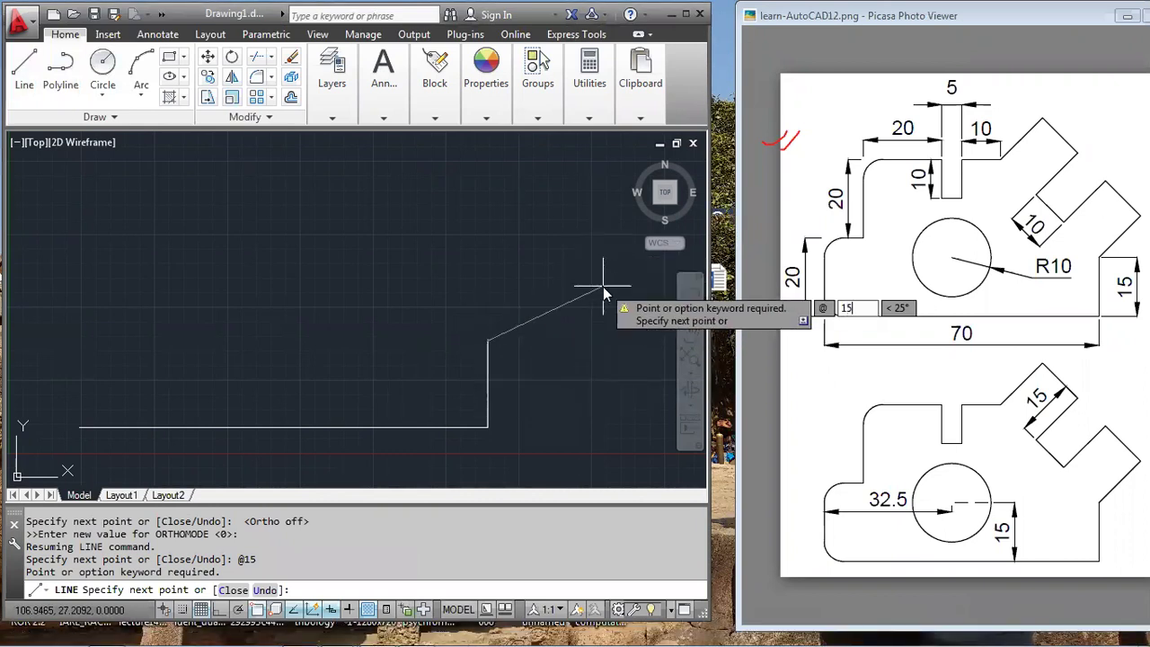
key(Tab)
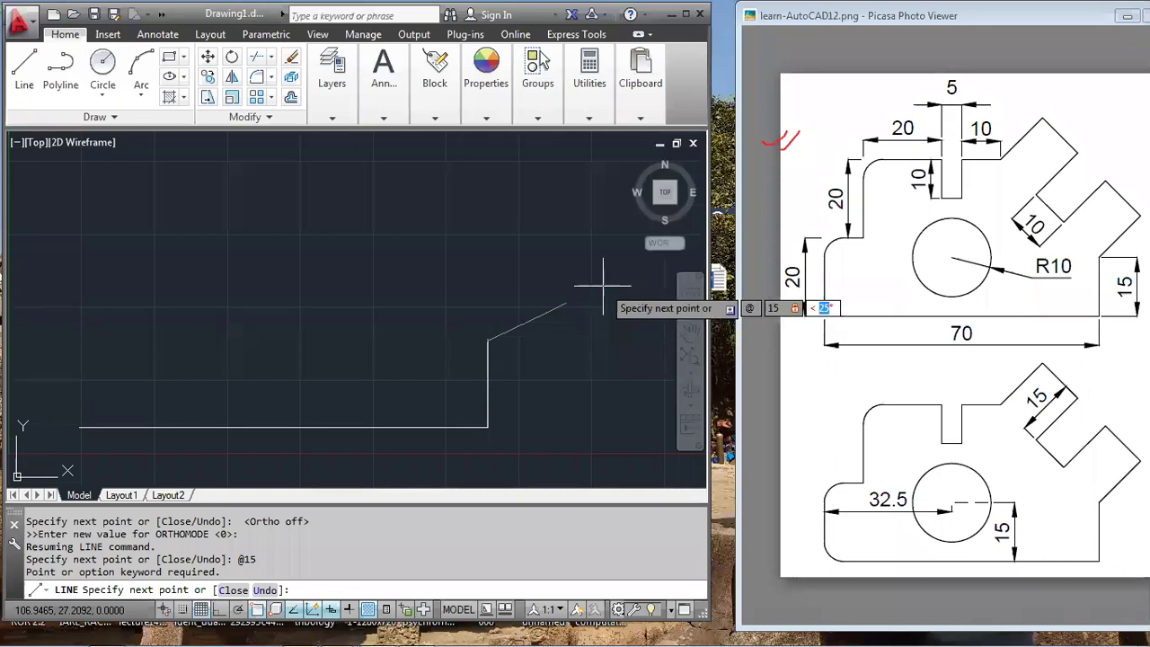
text(45)
key(Return)
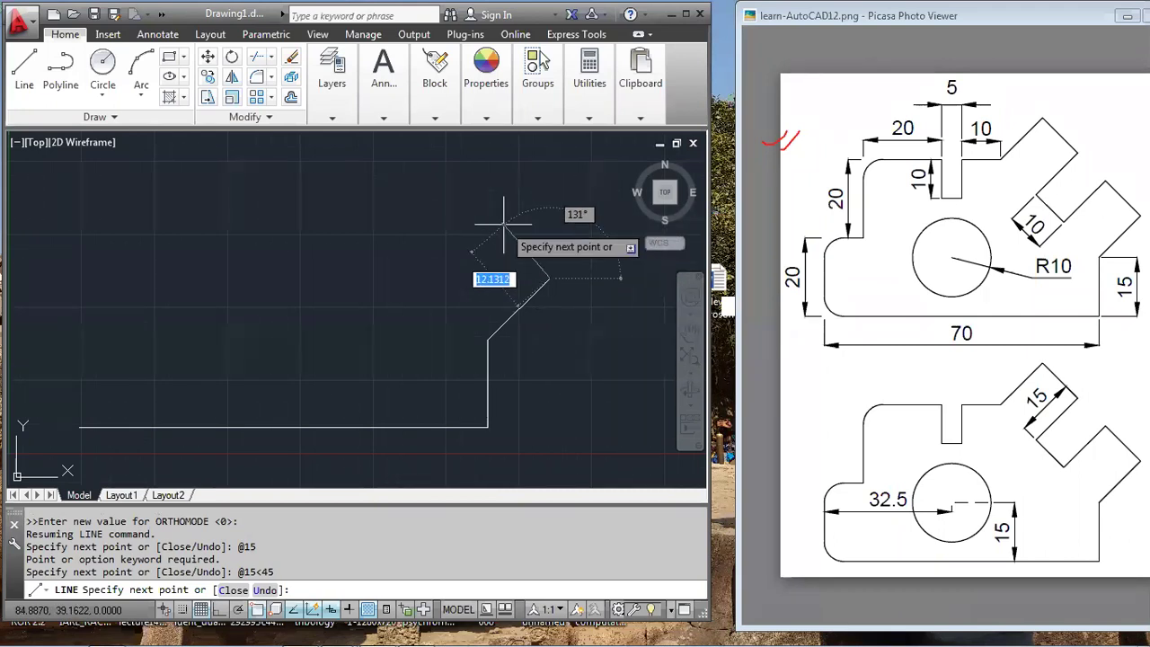
Try to continue the outline from the end of the 45° edge with a 10-unit line at 105°
text(@)
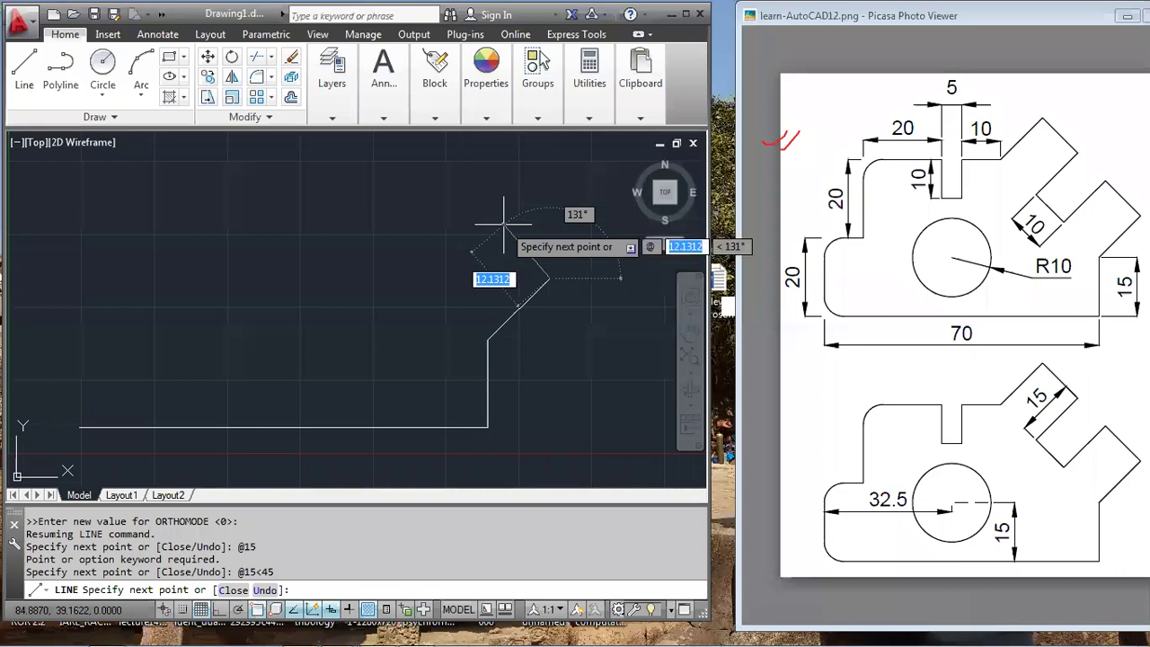
text(10)
key(Tab)
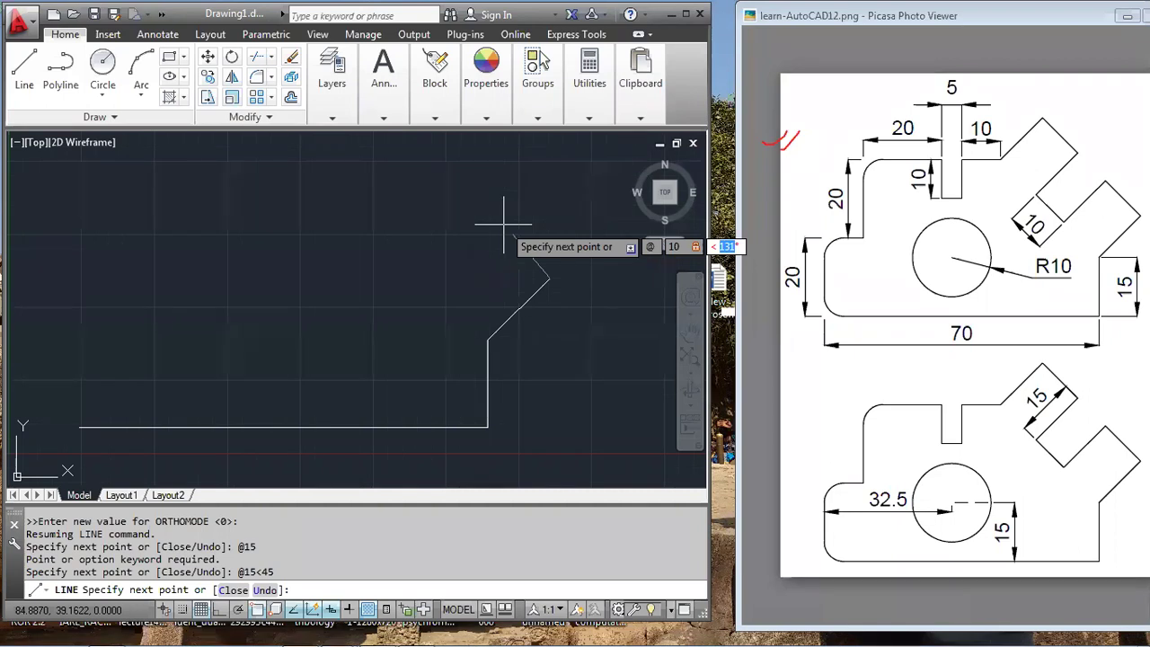
text(105)
key(Return)
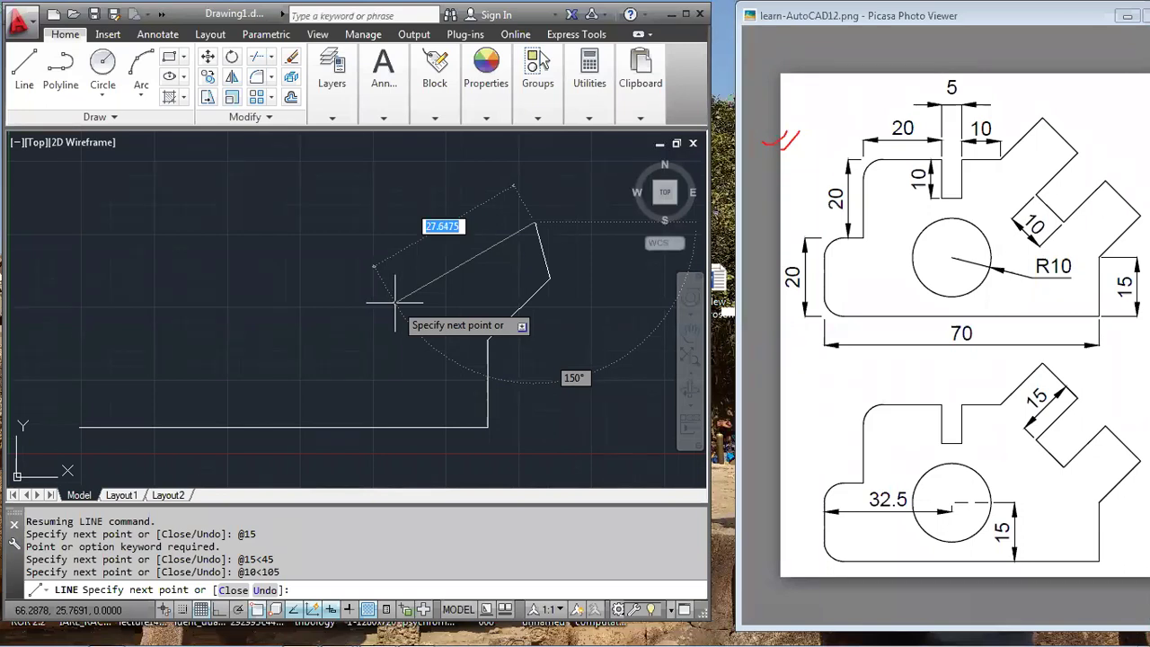
key(ctrl+z)
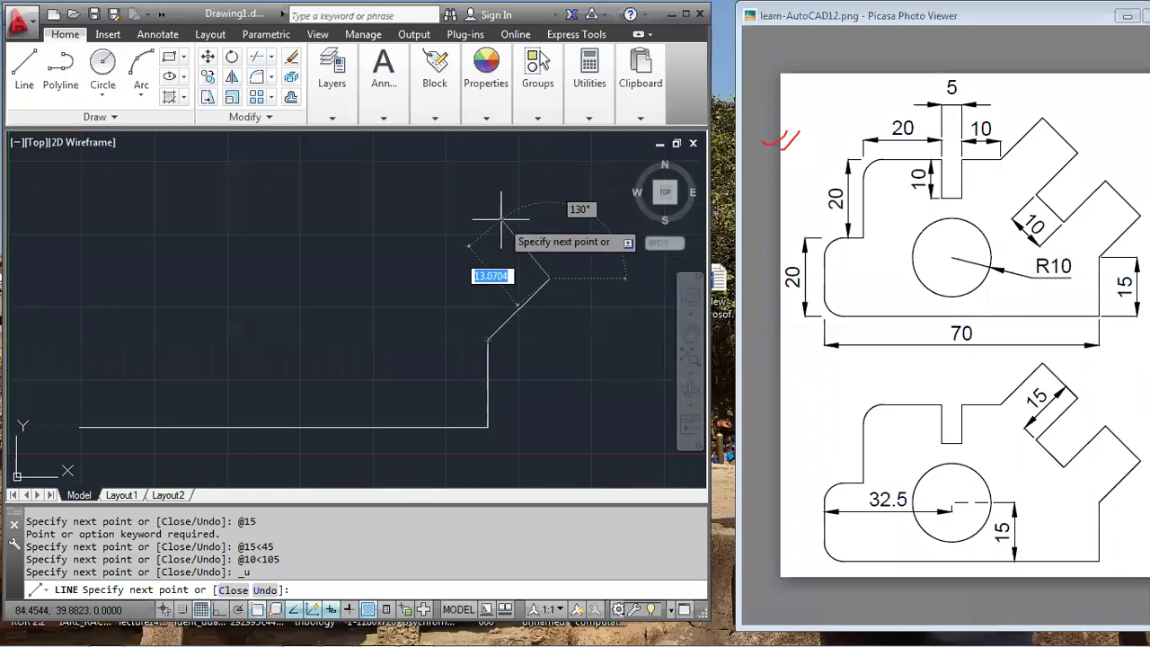
text(1)
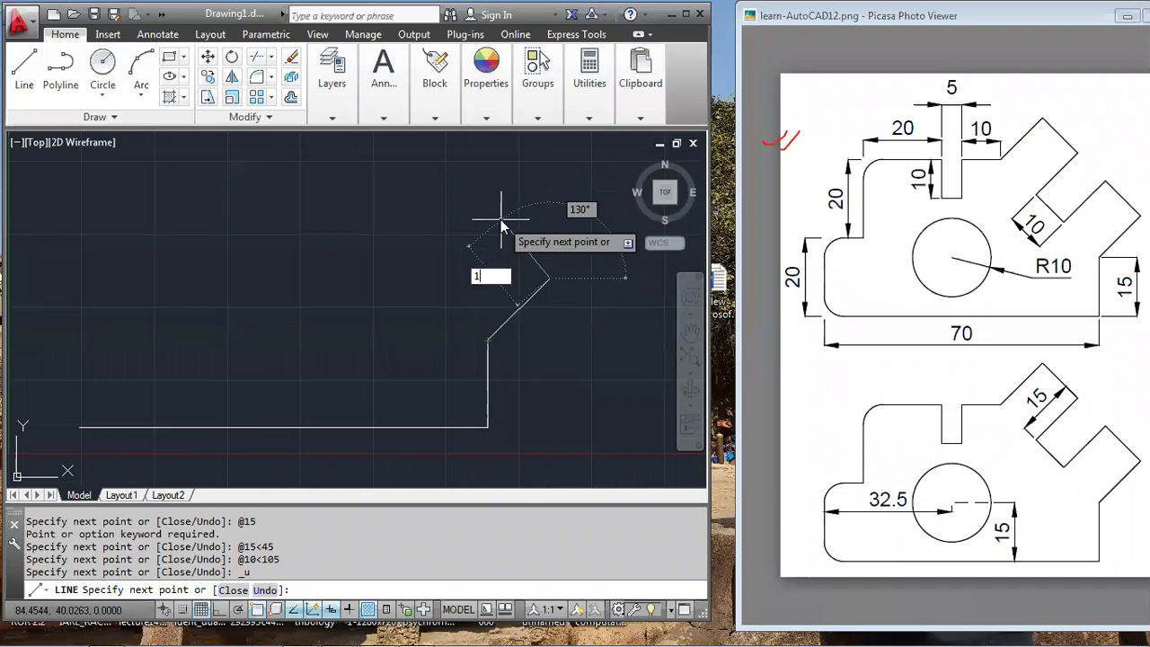
key(BackSpace)
text(@)
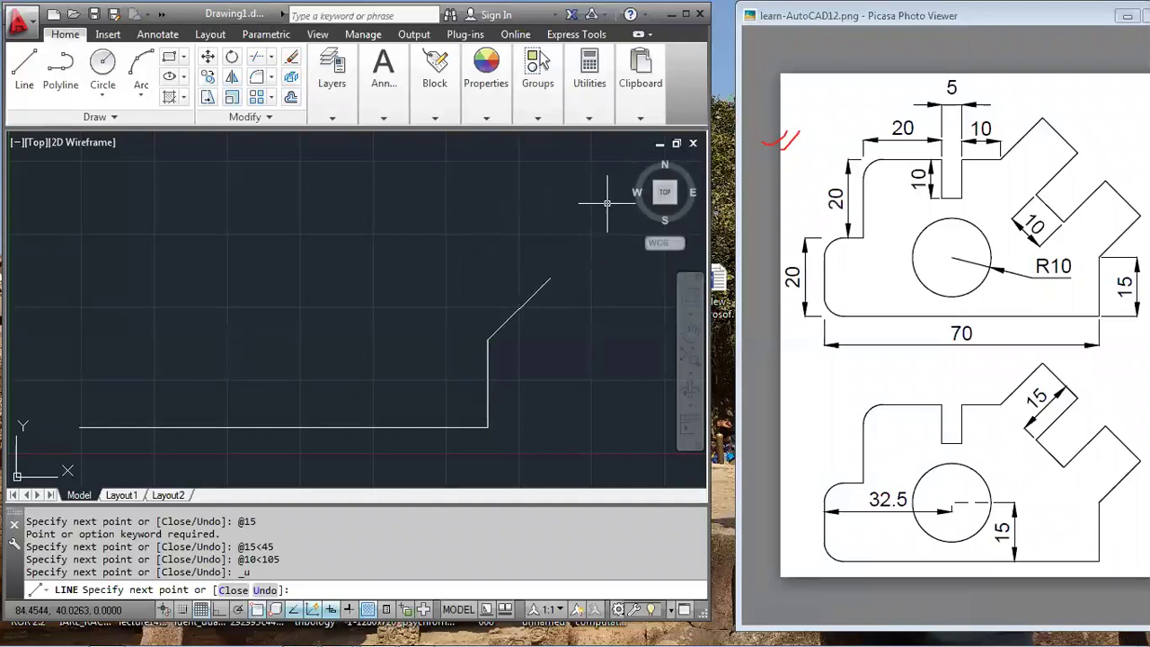
click(25, 70)
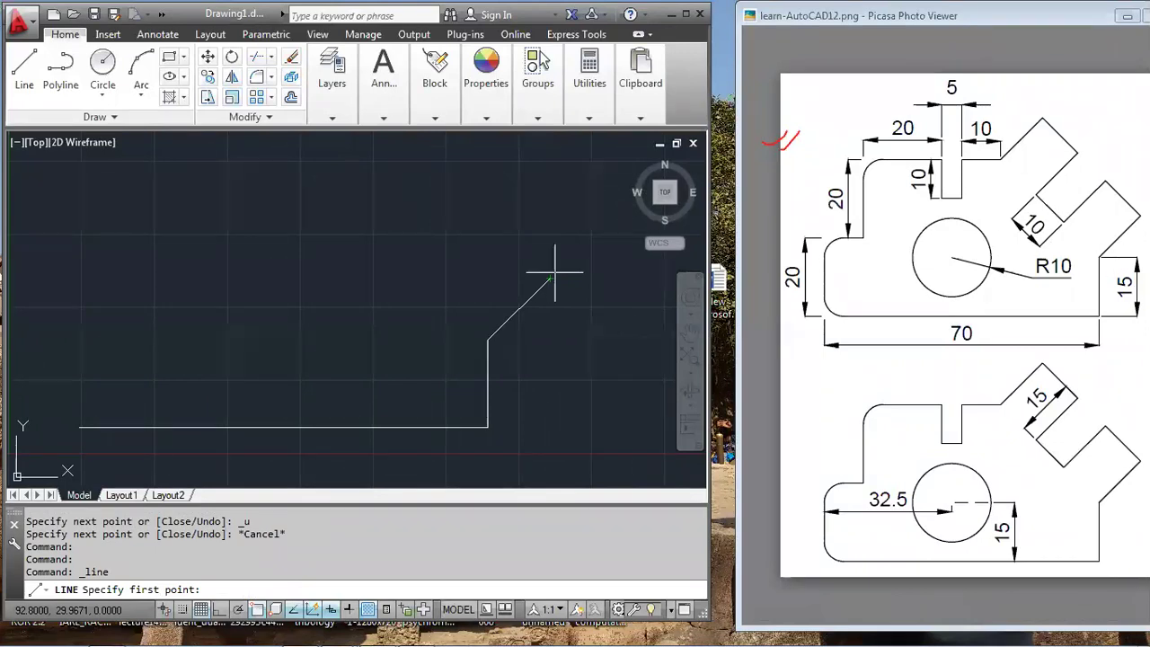
click(384, 74)
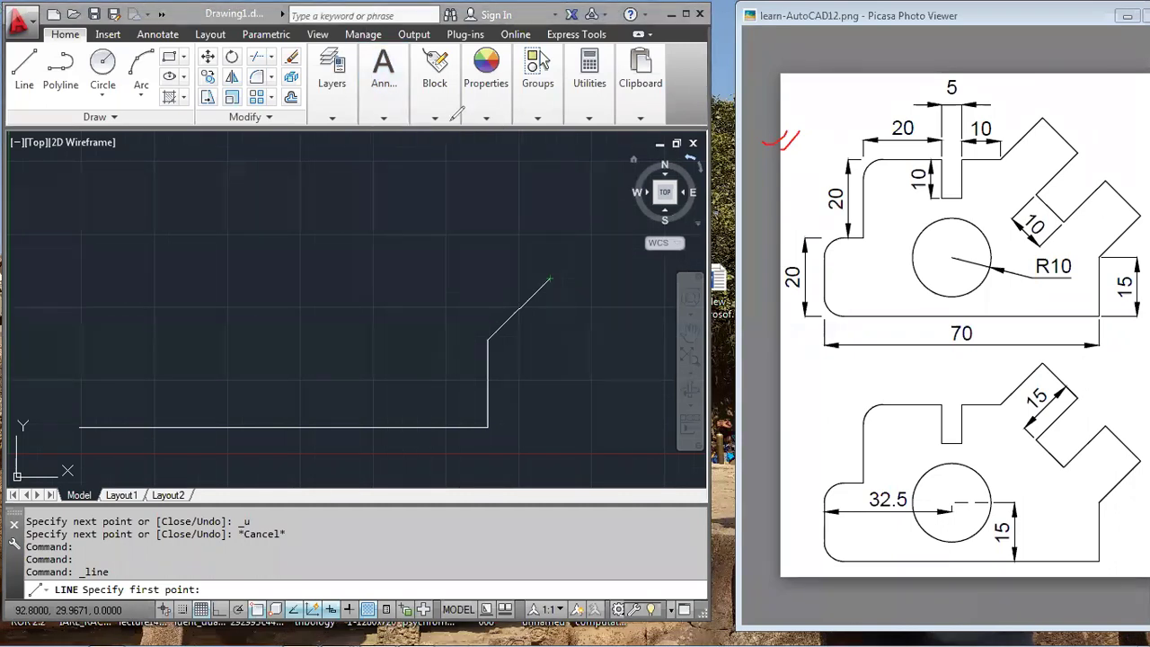
mouse_move(1111, 246)
mouse_down()
mouse_move(1107, 256)
mouse_move(1136, 254)
mouse_move(1144, 225)
mouse_up()
mouse_move(1058, 212)
mouse_down()
mouse_move(1093, 178)
mouse_move(1055, 202)
mouse_move(1074, 190)
mouse_move(1066, 198)
mouse_move(1073, 171)
mouse_up()
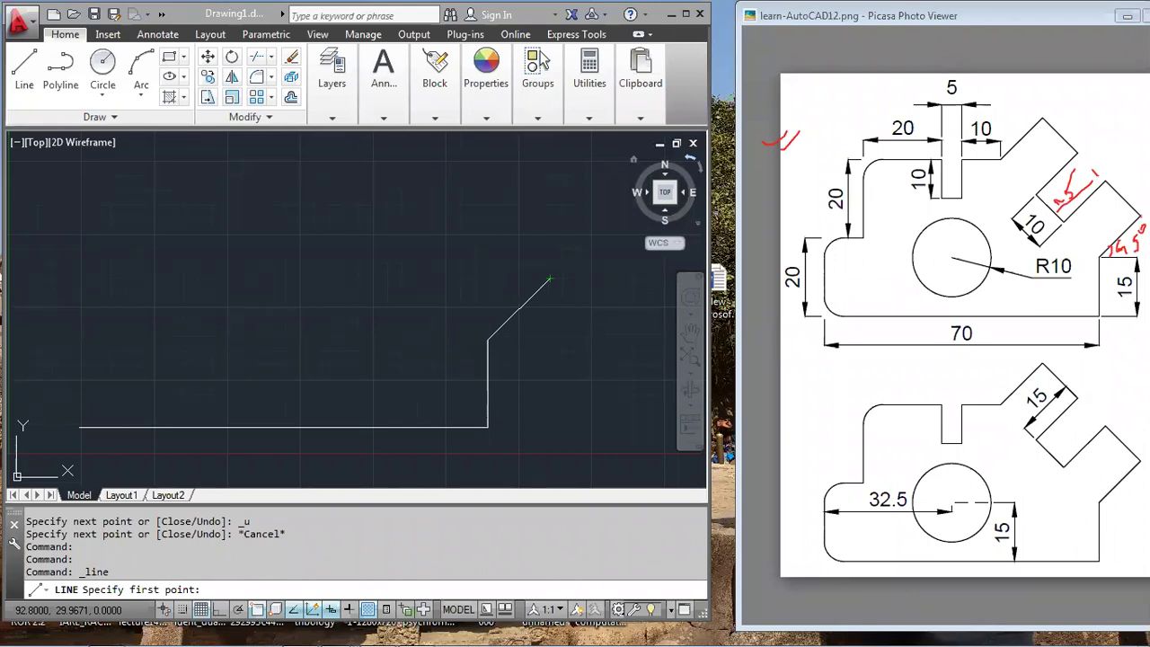
mouse_move(1102, 225)
mouse_down()
mouse_move(1149, 218)
mouse_move(1147, 205)
mouse_move(1137, 217)
mouse_up()
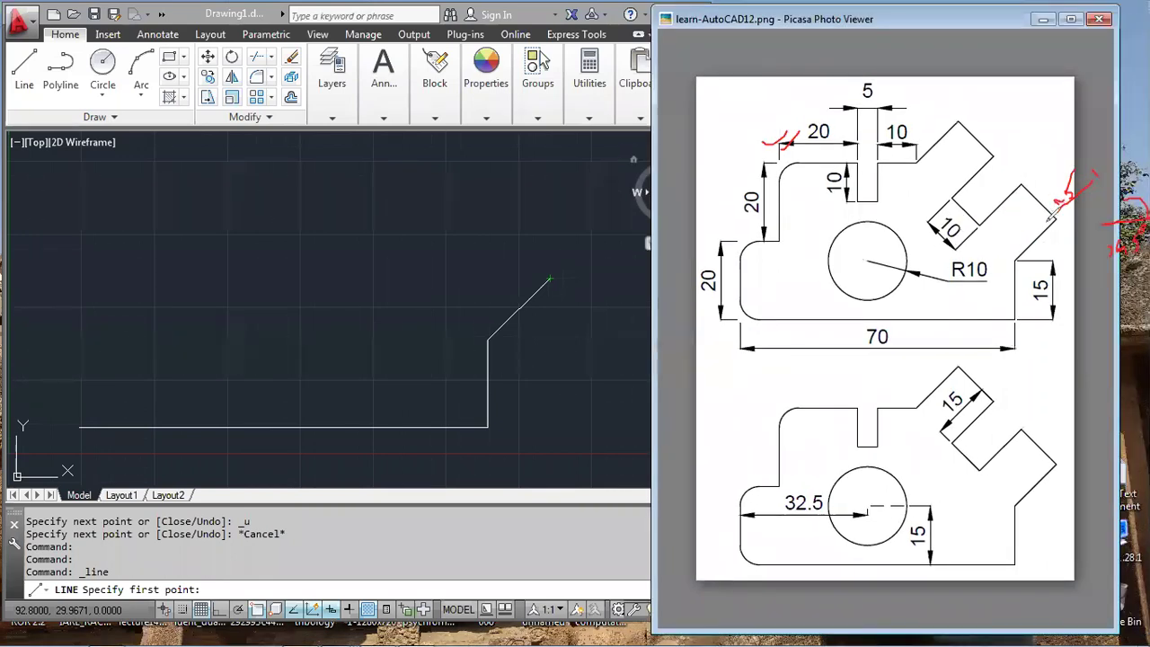
key(e)
mouse_move(1055, 222)
mouse_down()
mouse_move(1107, 210)
mouse_move(1052, 215)
mouse_move(1069, 218)
mouse_up()
drag(1031, 245, 1042, 263)
mouse_move(1048, 212)
mouse_down()
mouse_move(1065, 212)
mouse_move(1042, 196)
mouse_move(1062, 187)
mouse_up()
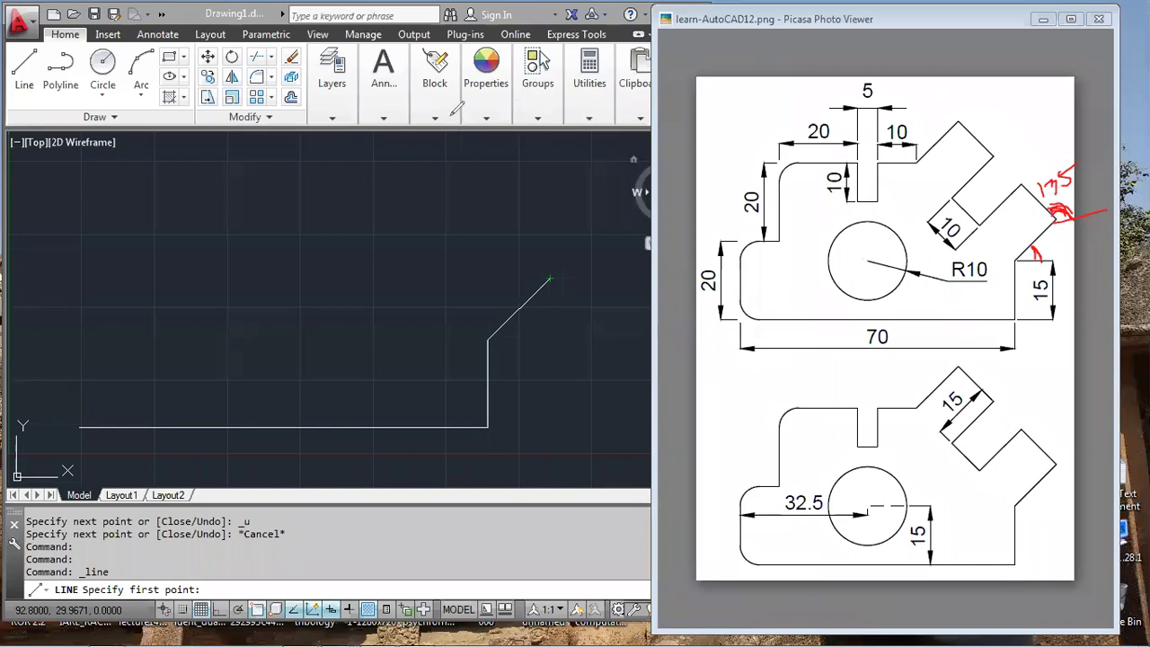
Draw a 10-unit line at 135° from the upper end of the 45° edge and end the Line command
click(176, 13)
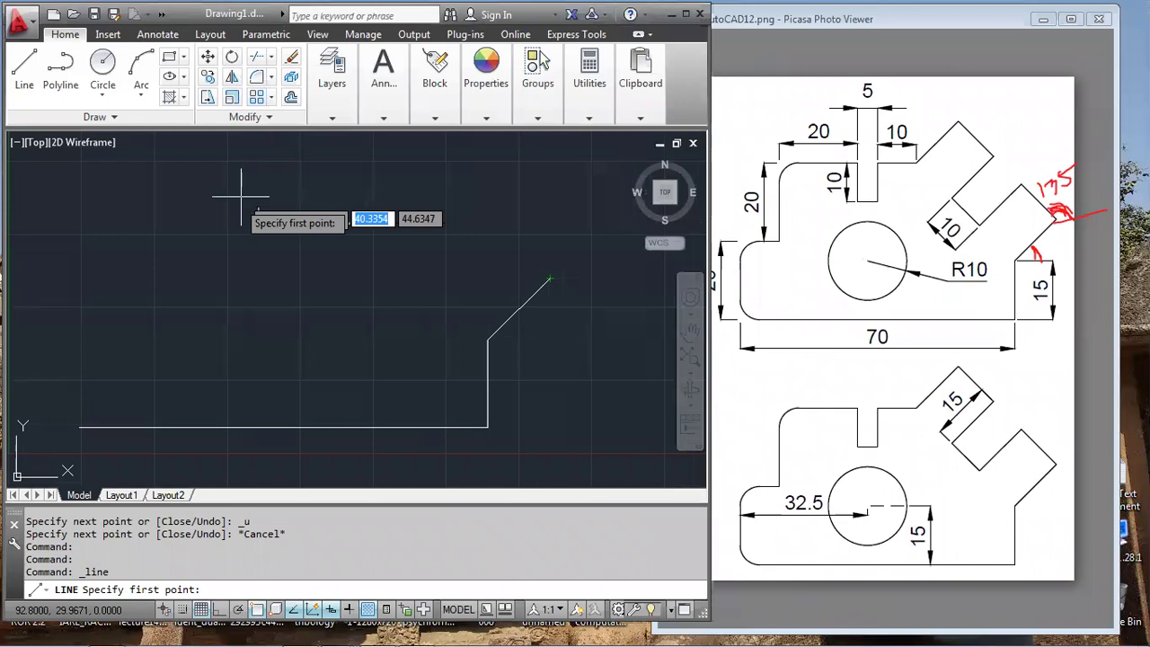
click(24, 67)
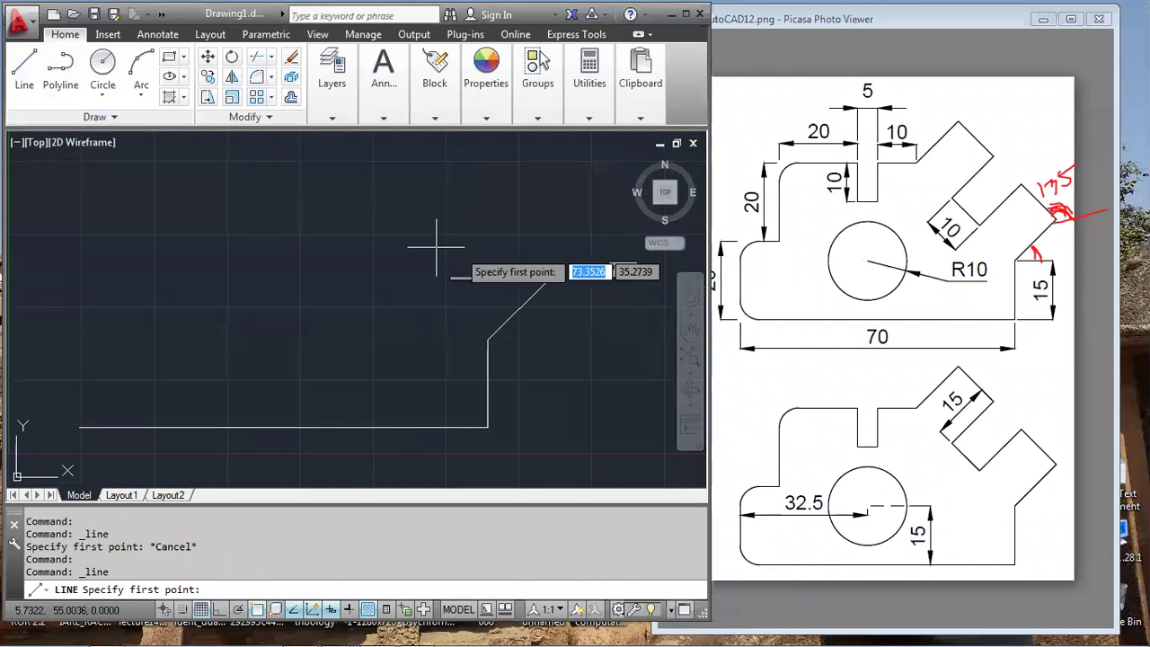
click(546, 278)
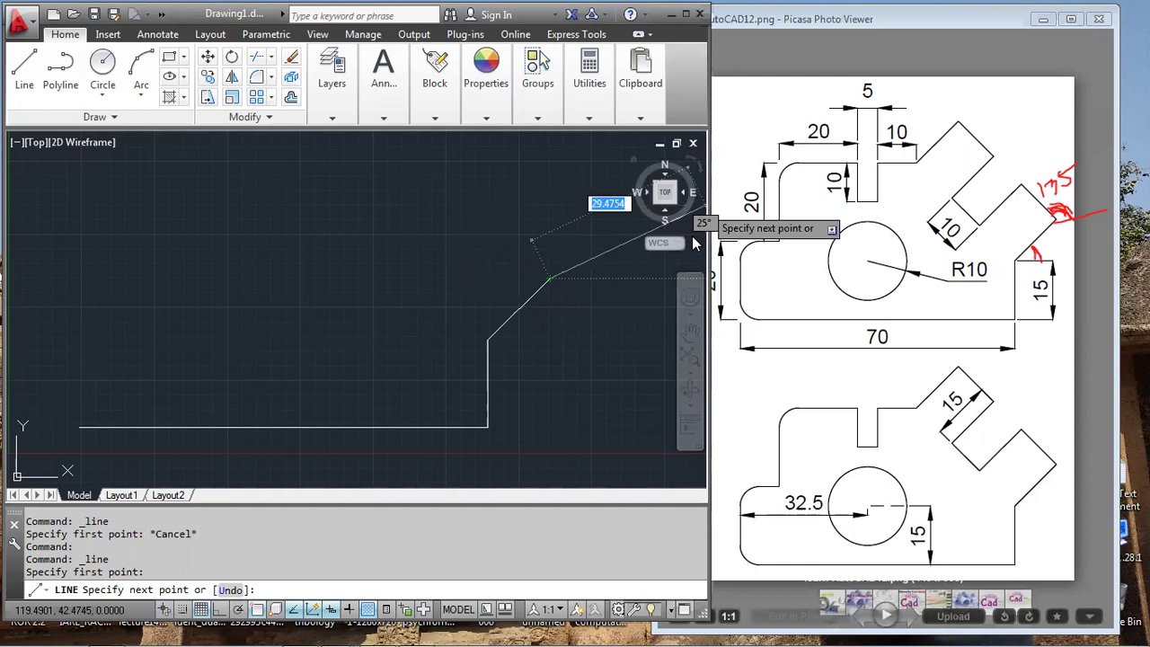
key(F8)
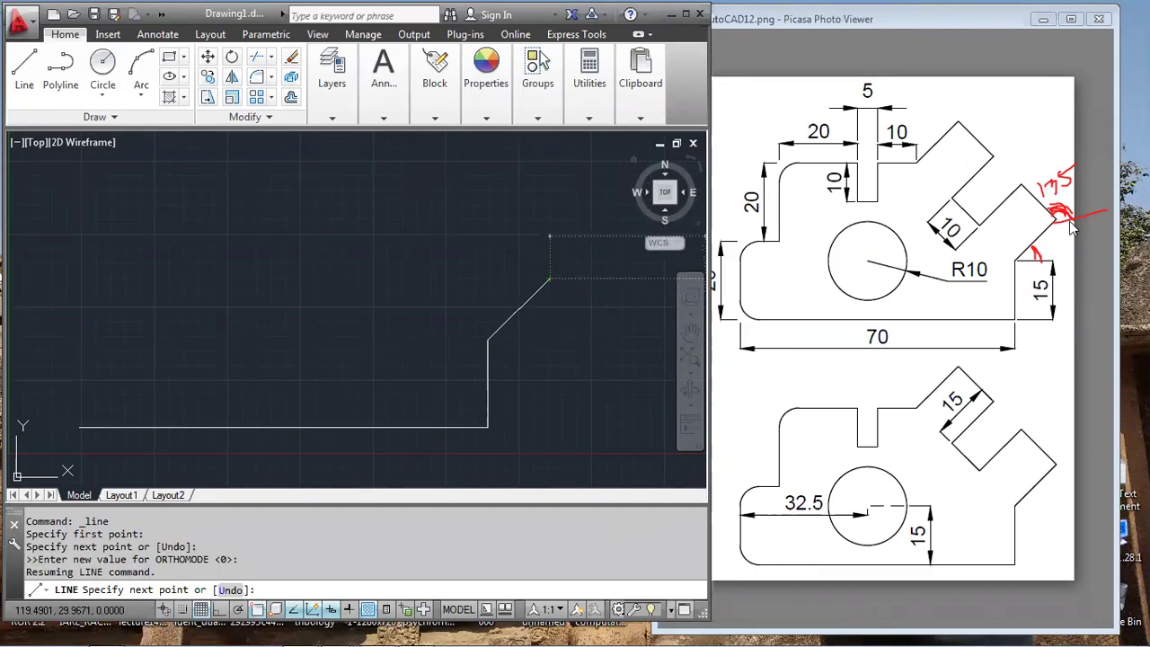
text(10)
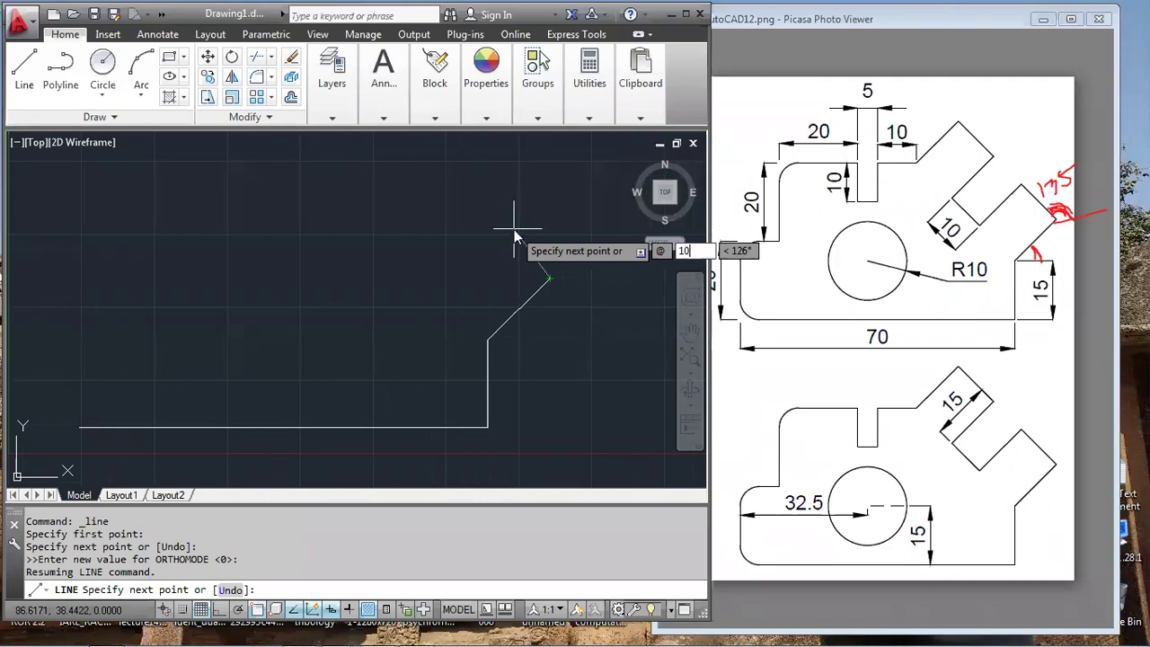
key(Tab)
text(135)
key(Return)
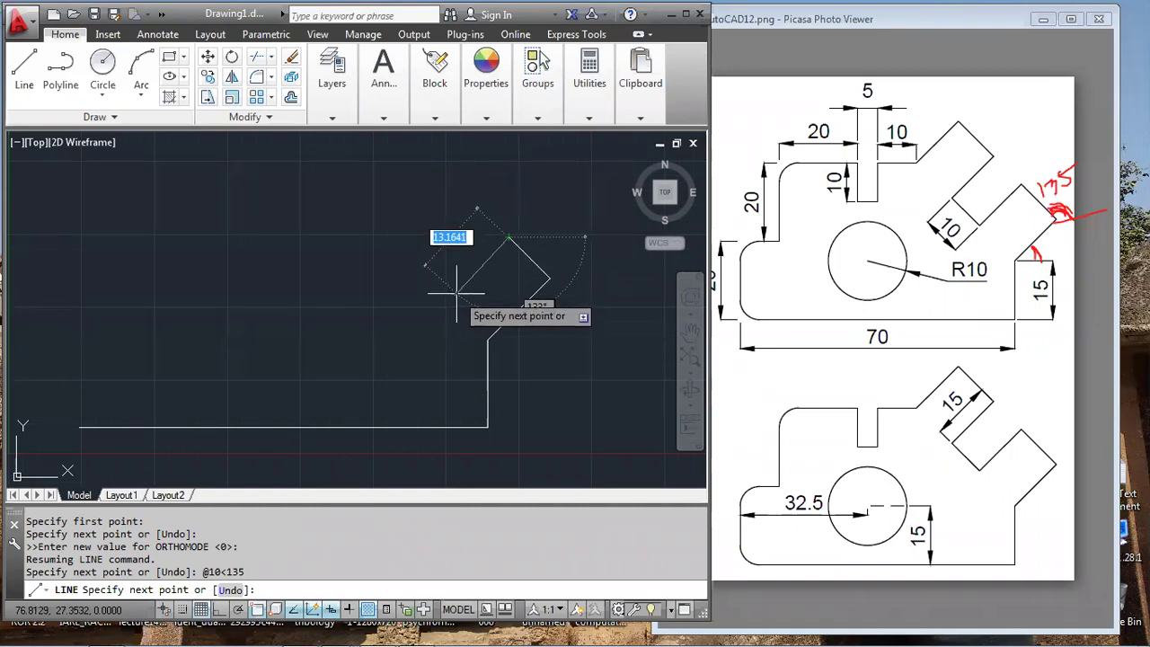
key(Return)
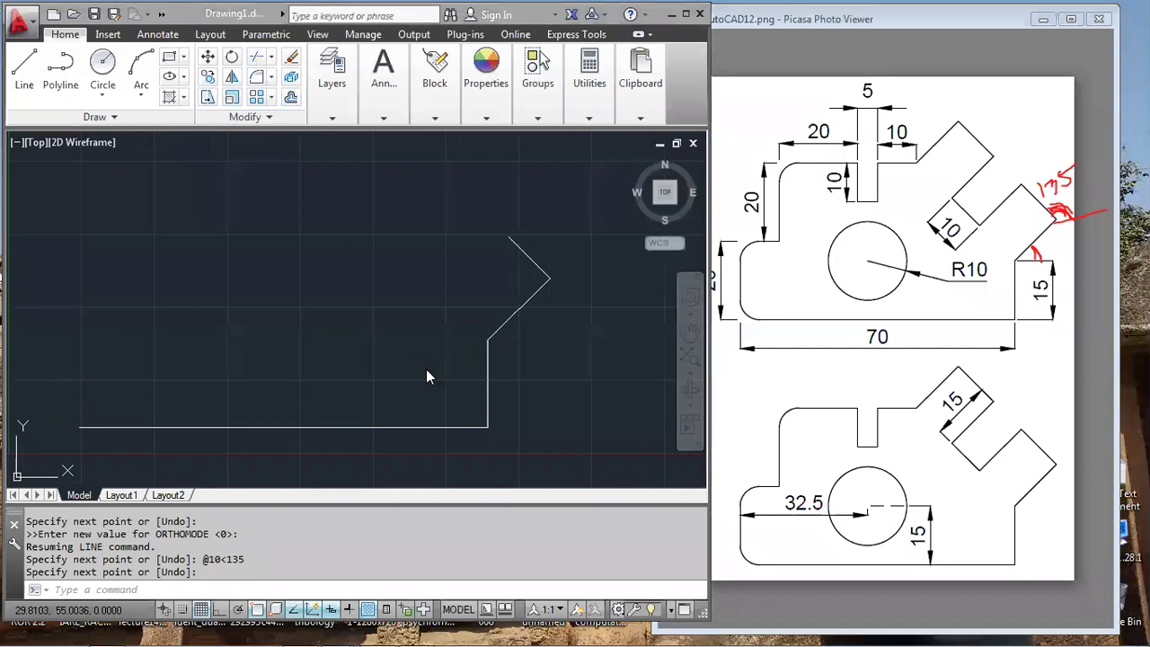
Offset the 45° edge by 10 units toward the upper left, repeating from each new line to make three parallel copies
click(211, 15)
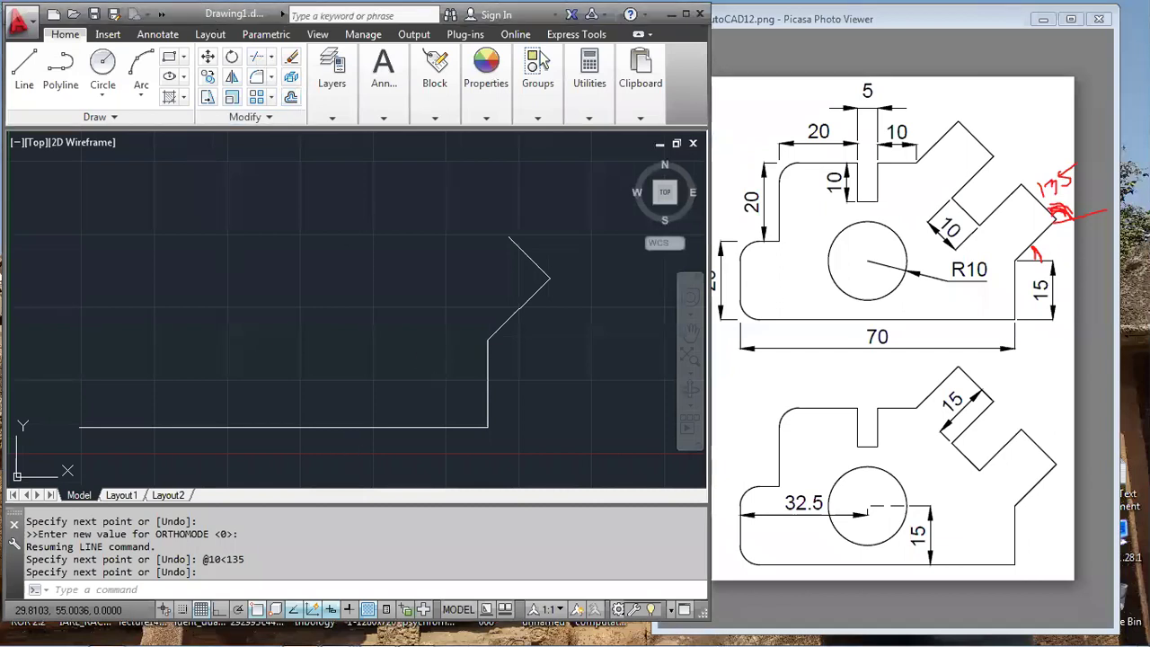
text(O)
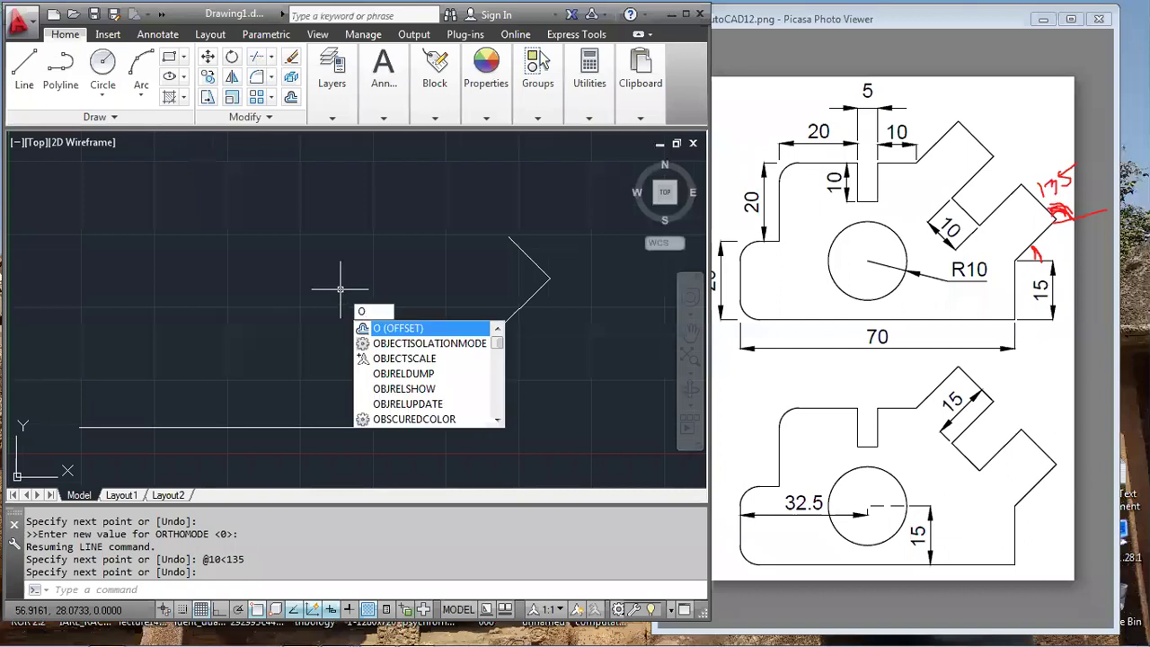
key(Return)
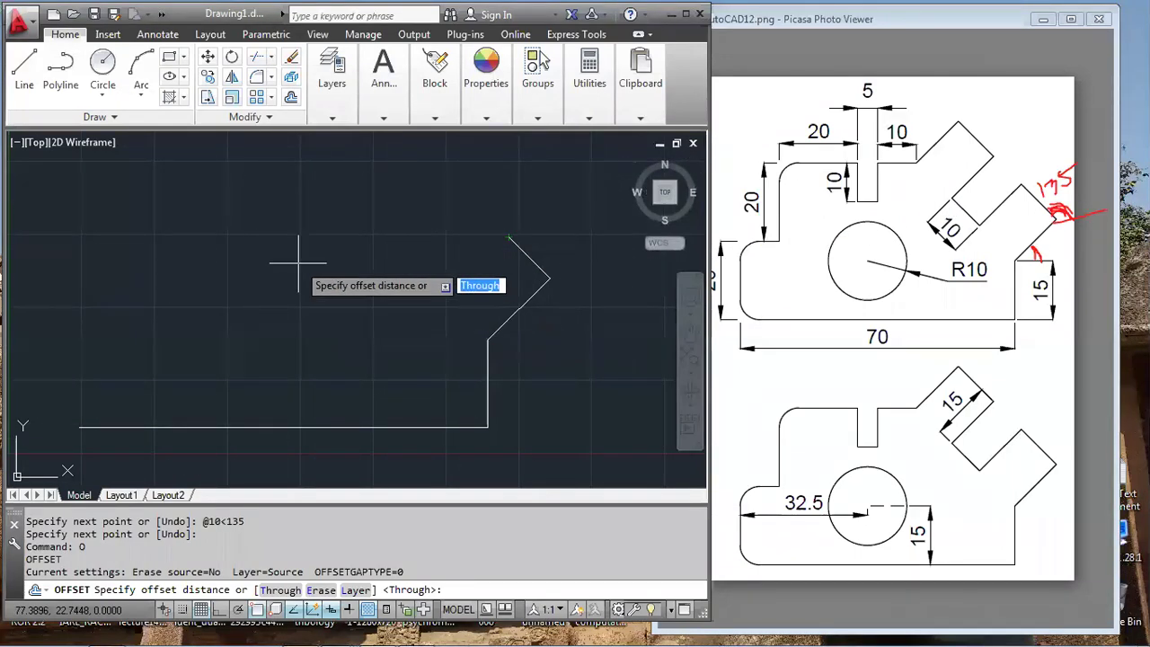
text(10)
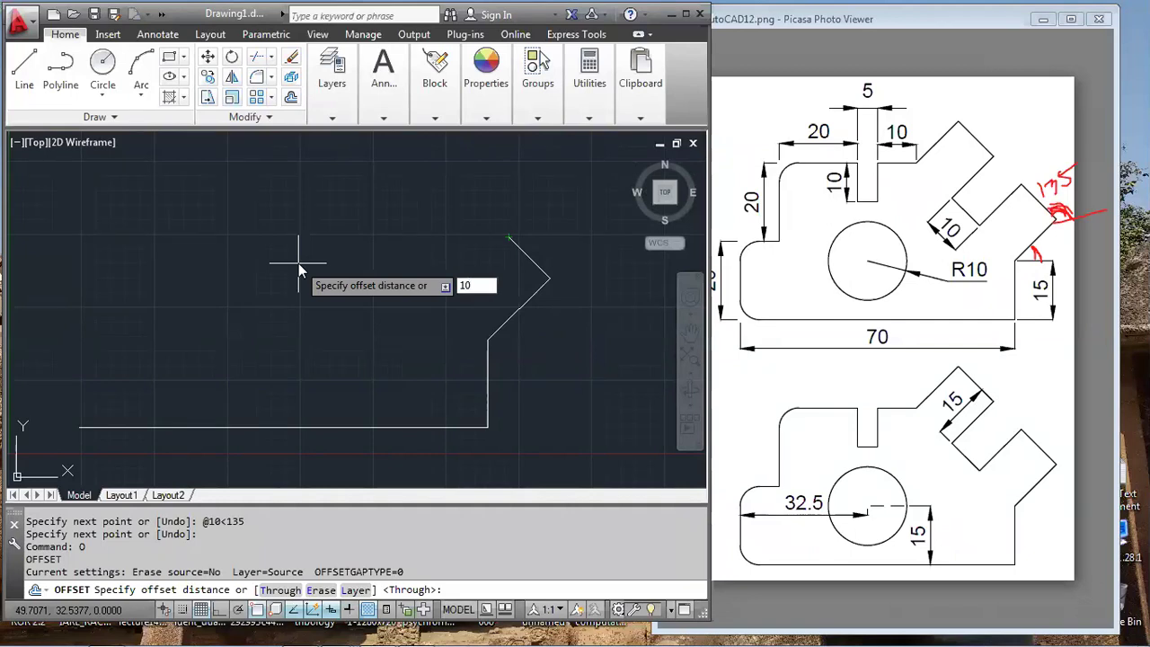
key(Return)
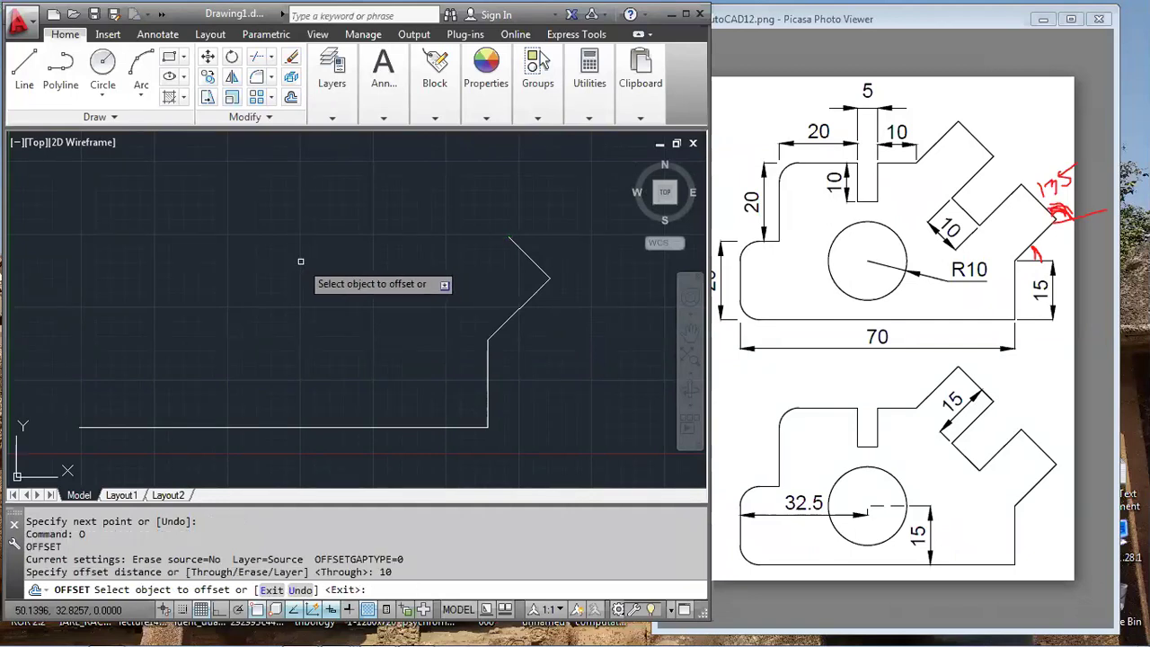
click(520, 308)
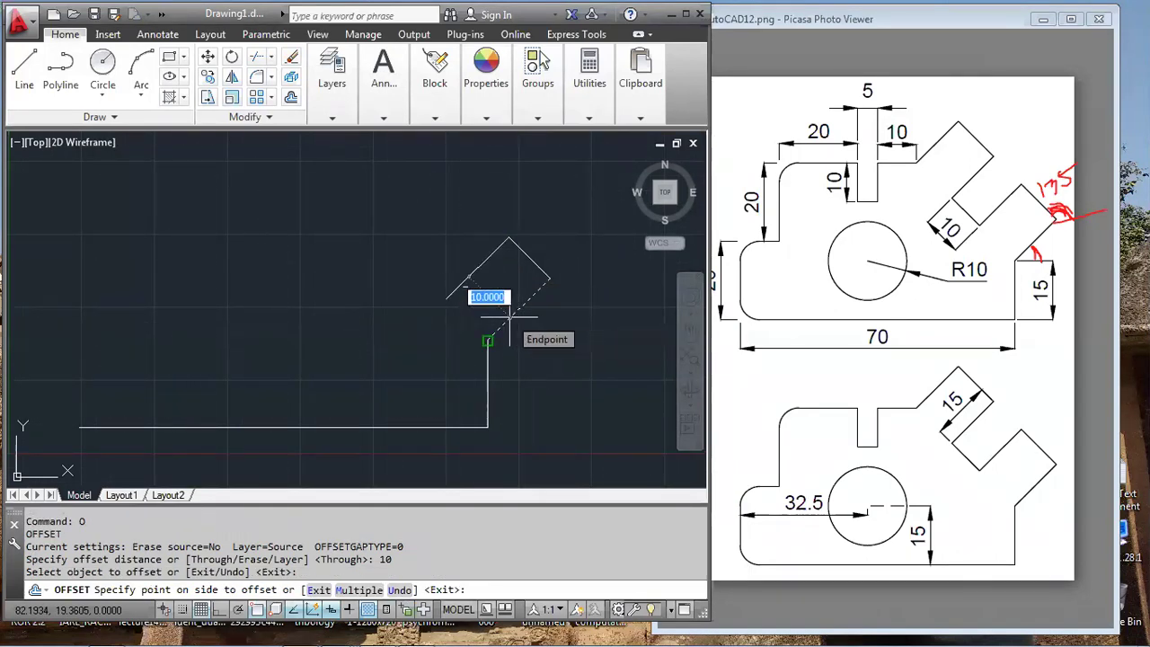
click(411, 233)
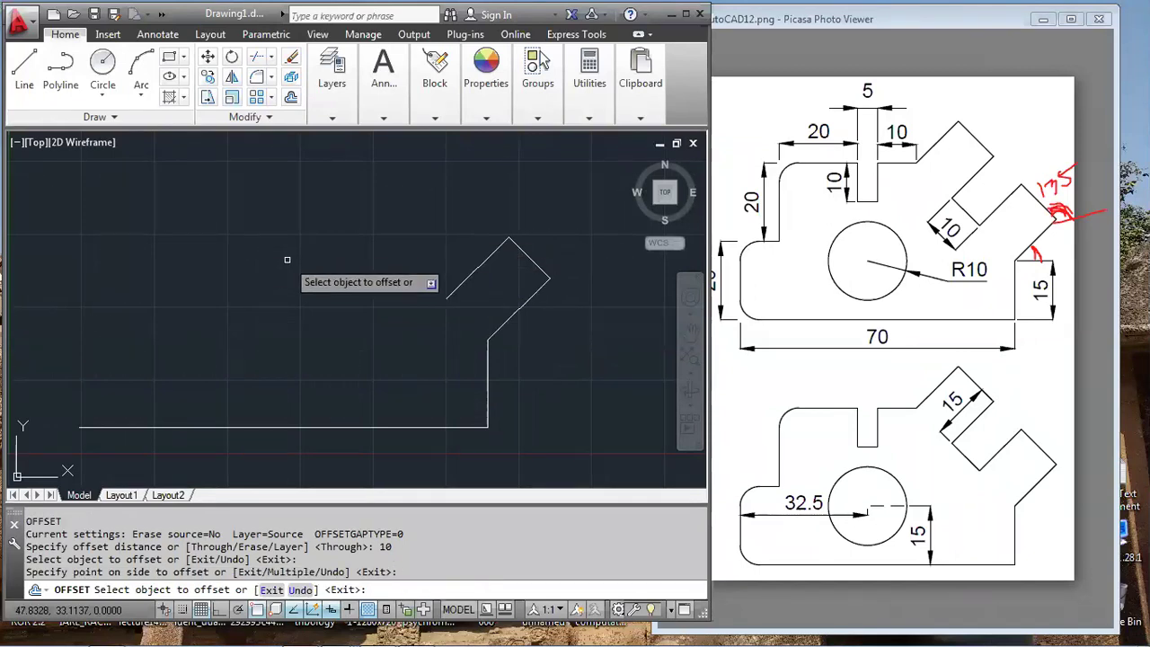
click(477, 269)
click(391, 189)
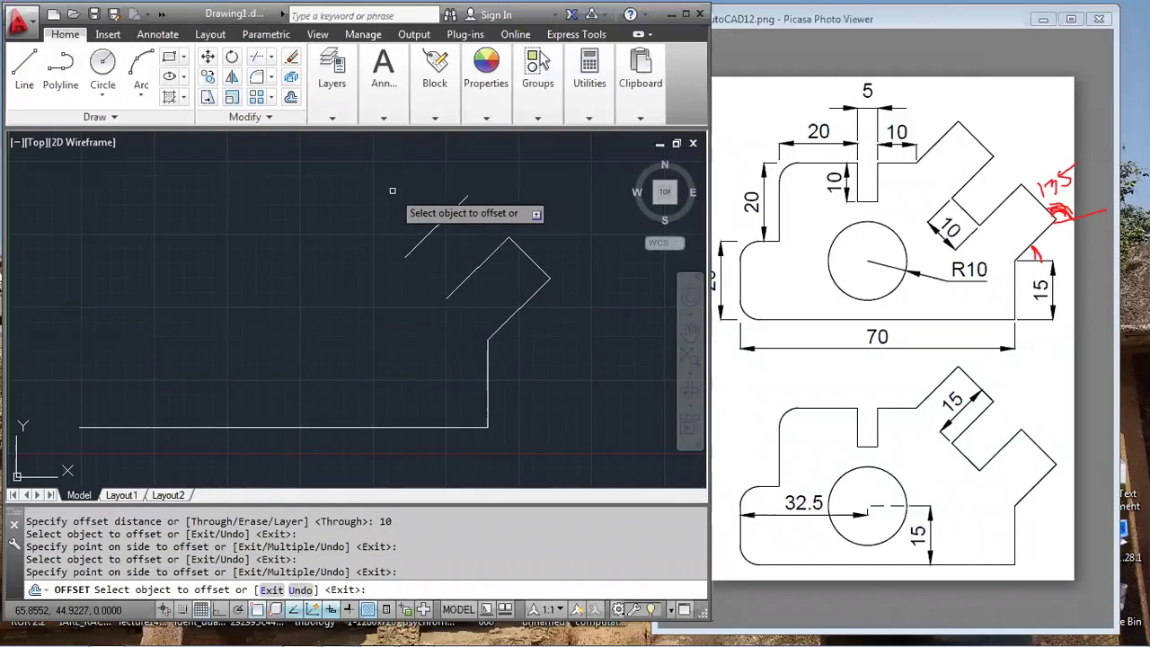
click(436, 227)
click(366, 166)
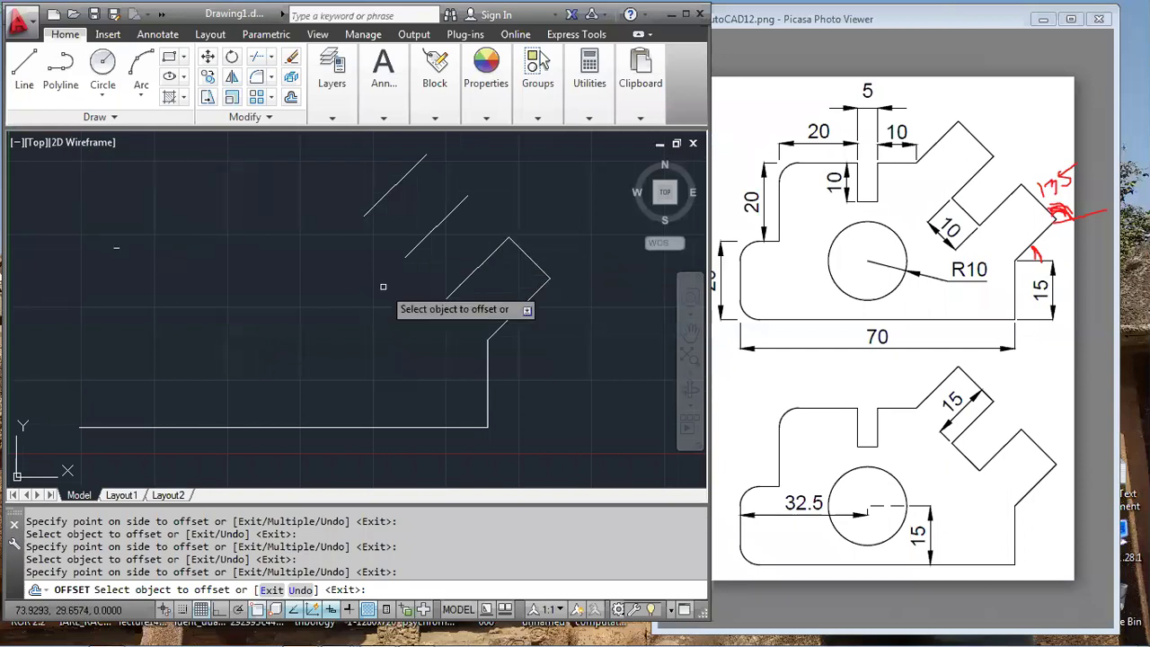
key(Return)
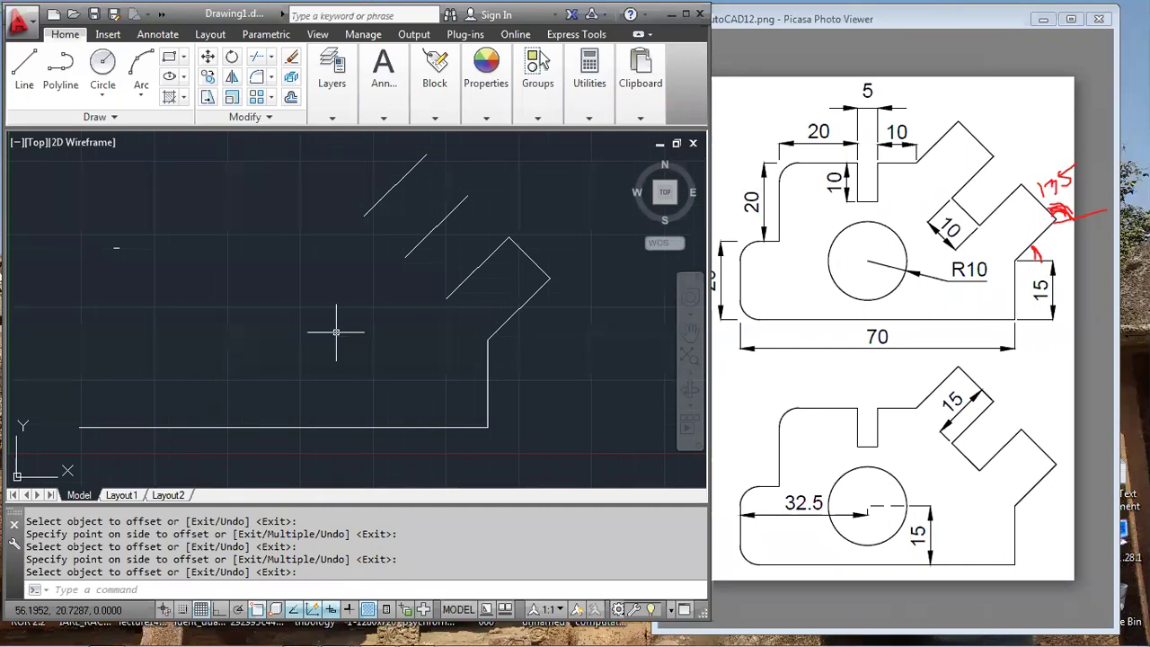
Copy the 10-unit 135° edge from its lower endpoint to close the slot's inner end and the upper arm's outer end
text(Co)
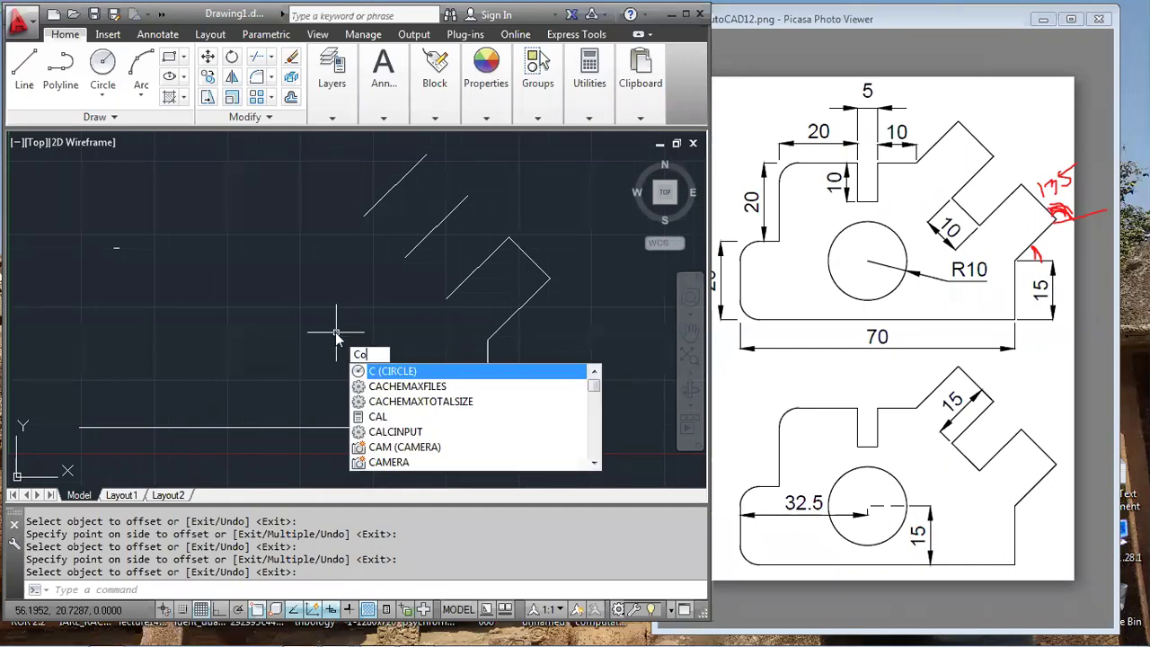
key(Return)
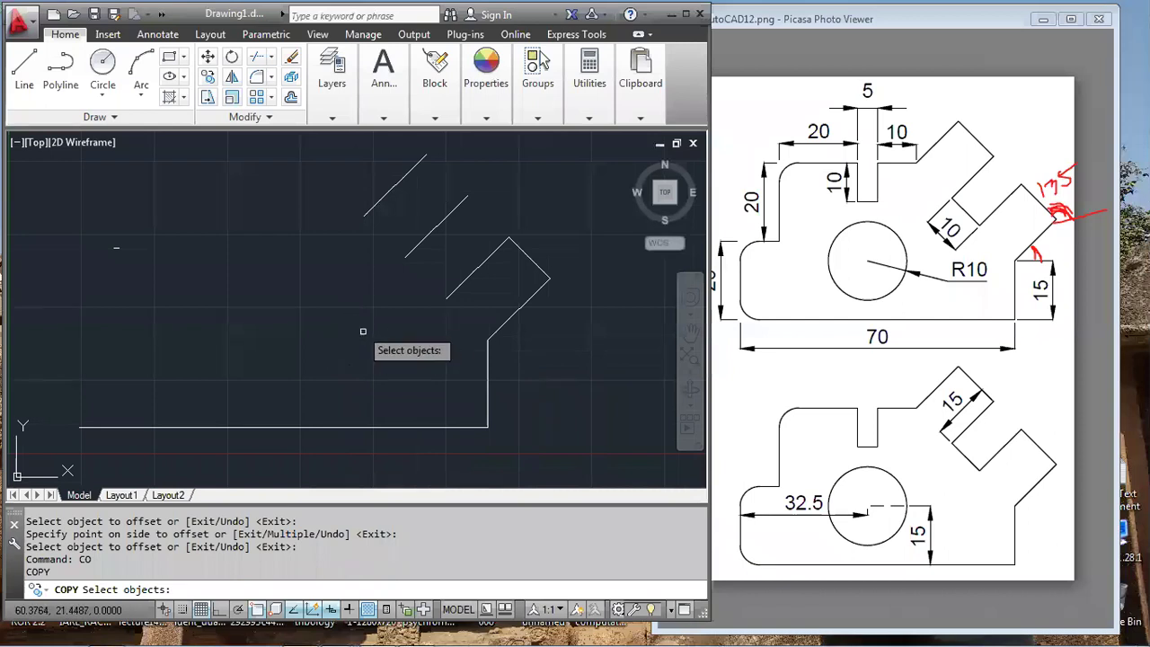
click(532, 263)
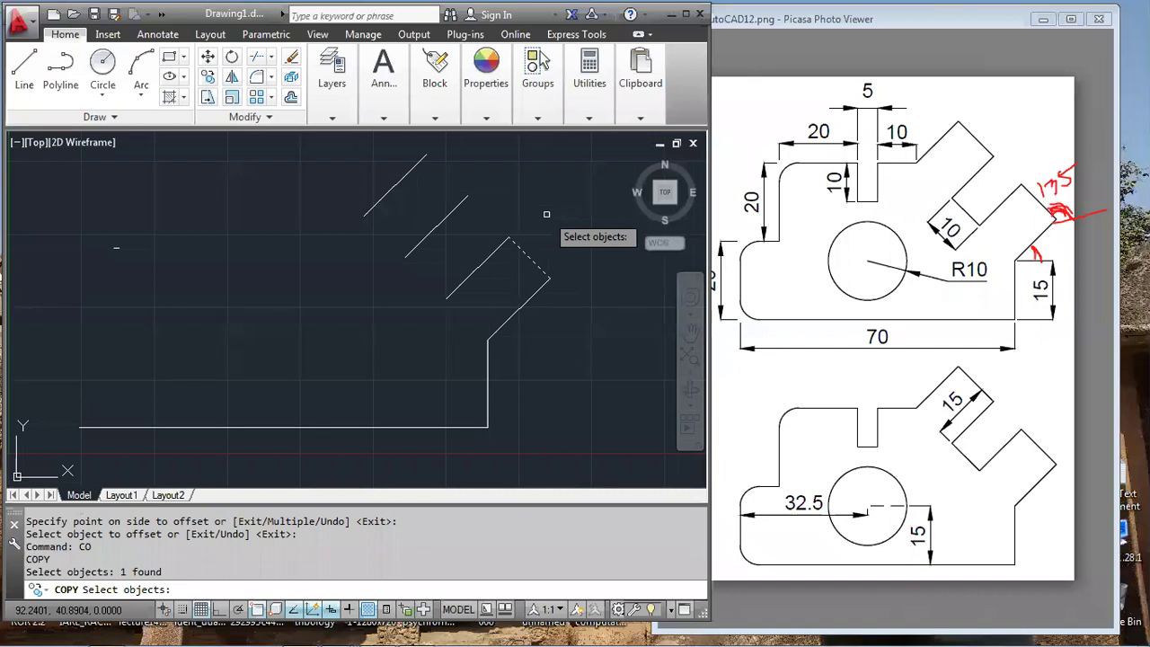
key(Return)
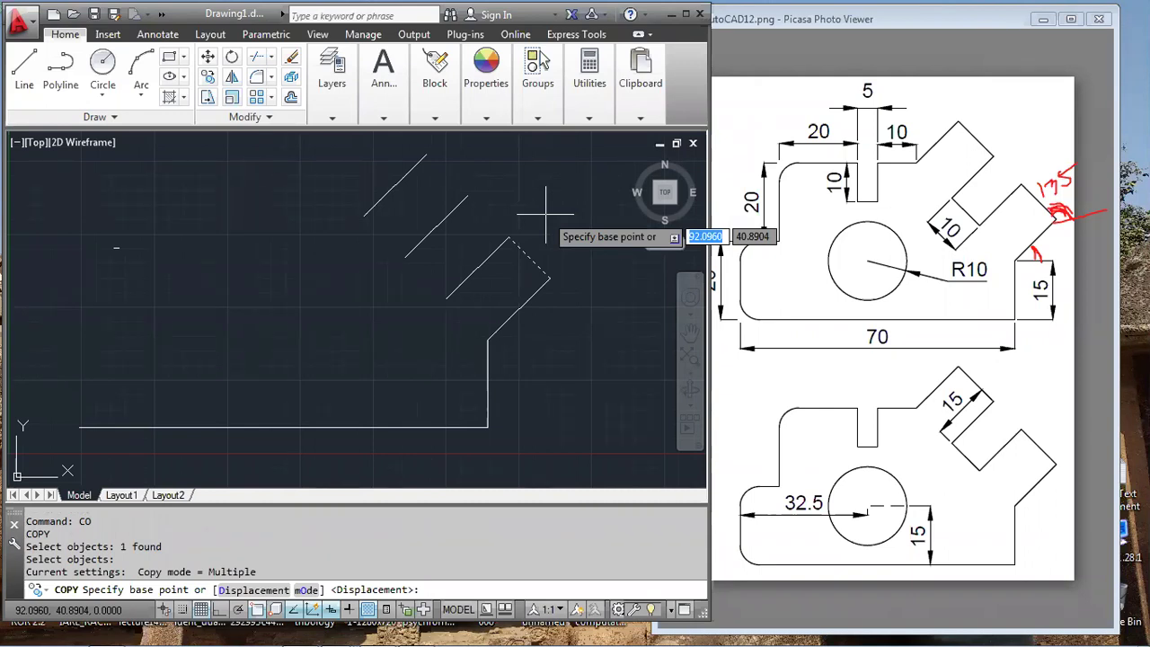
click(549, 278)
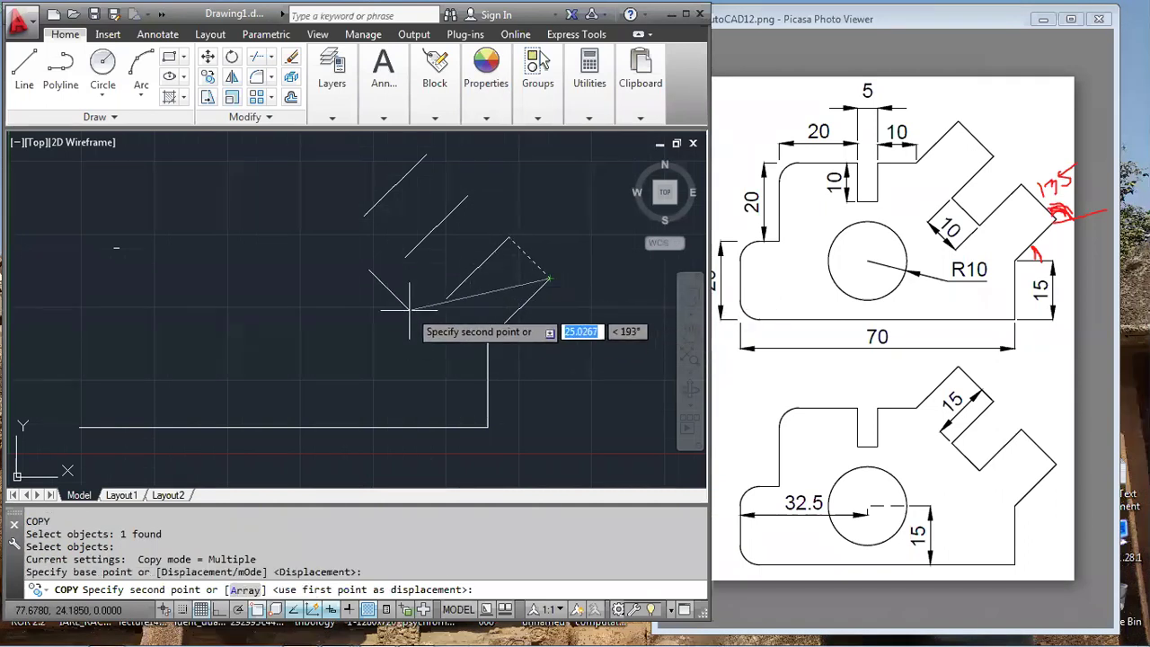
click(446, 298)
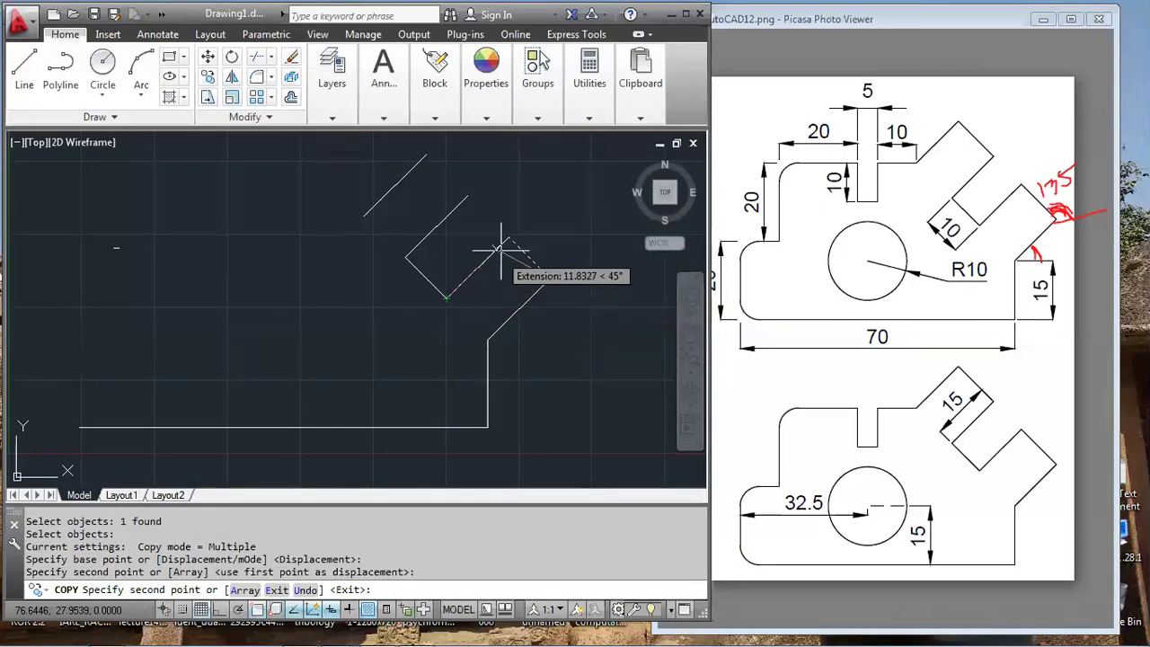
click(468, 195)
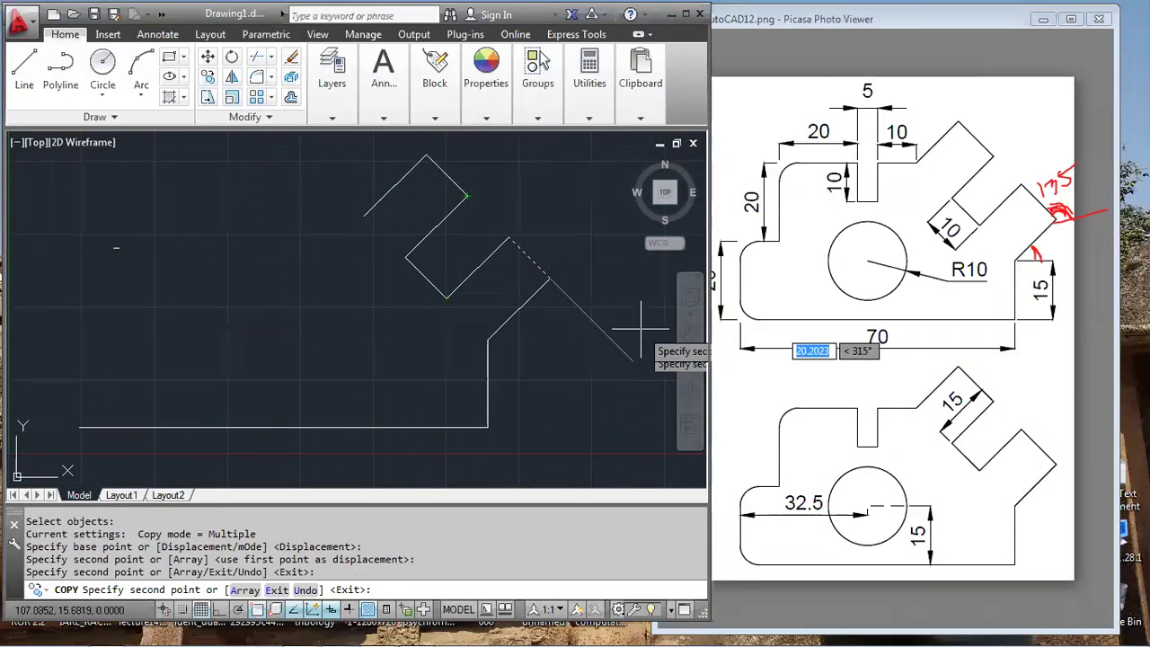
End the Copy command and regenerate the drawing with REGEN
key(Return)
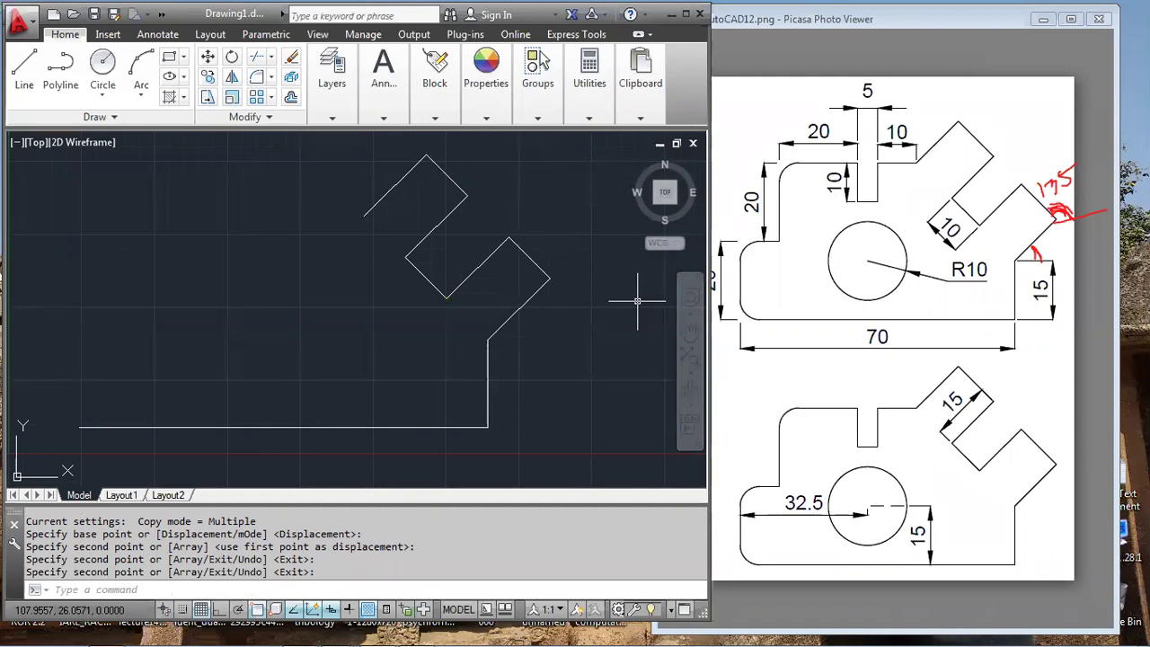
scroll(503, 296, down, 2)
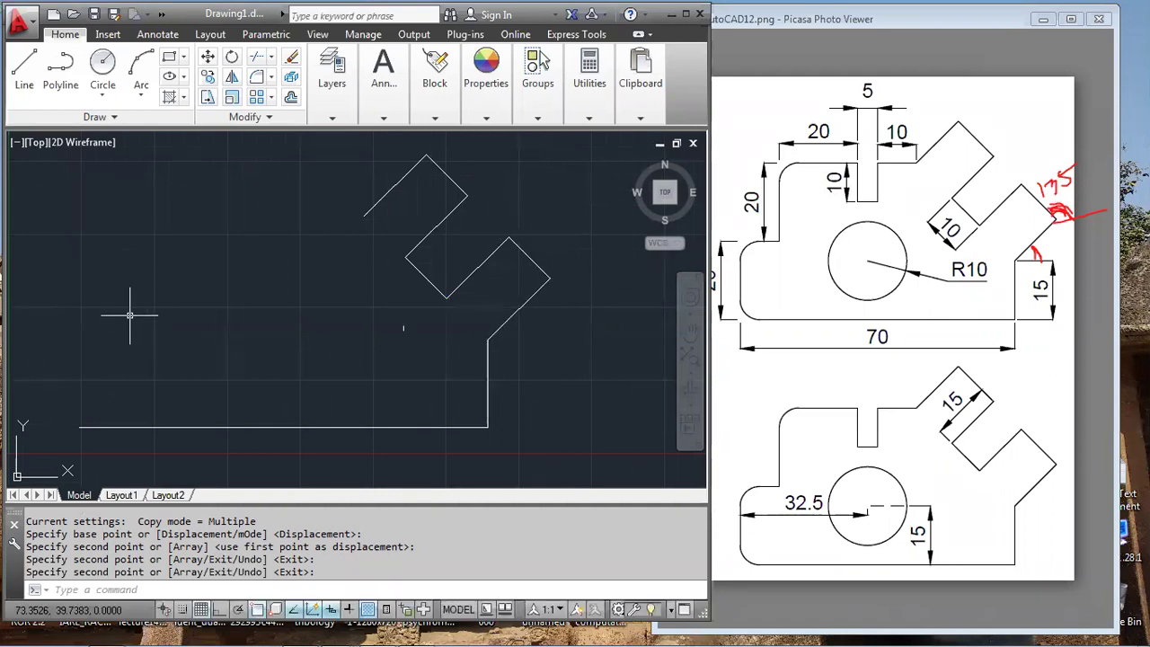
text(REGEN)
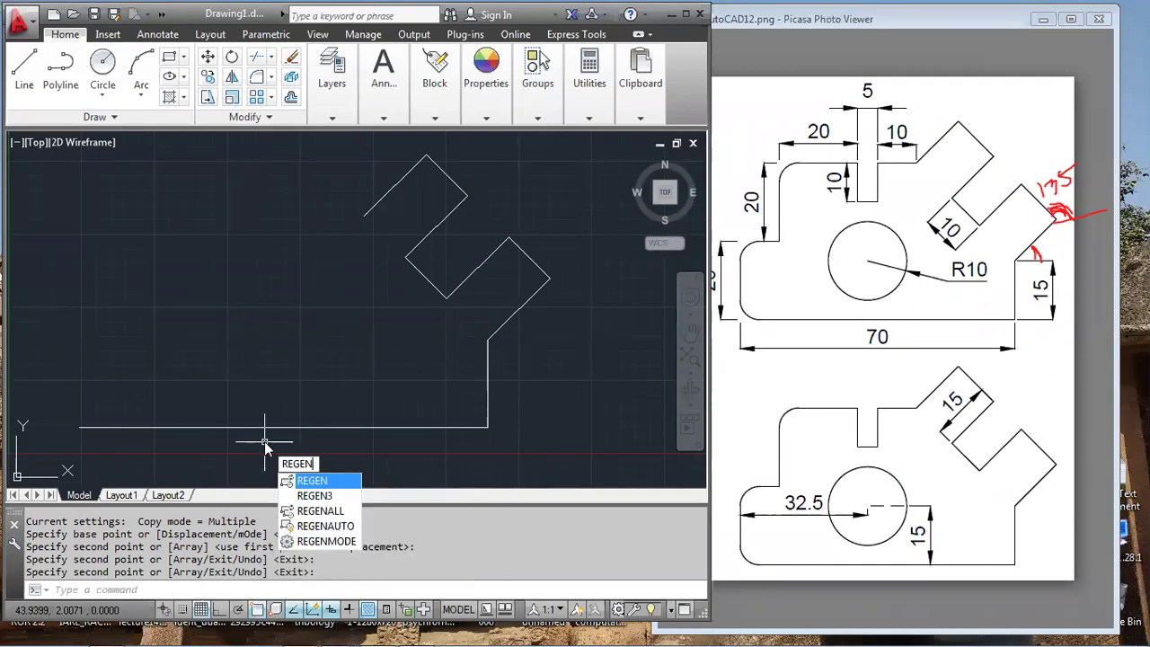
key(Return)
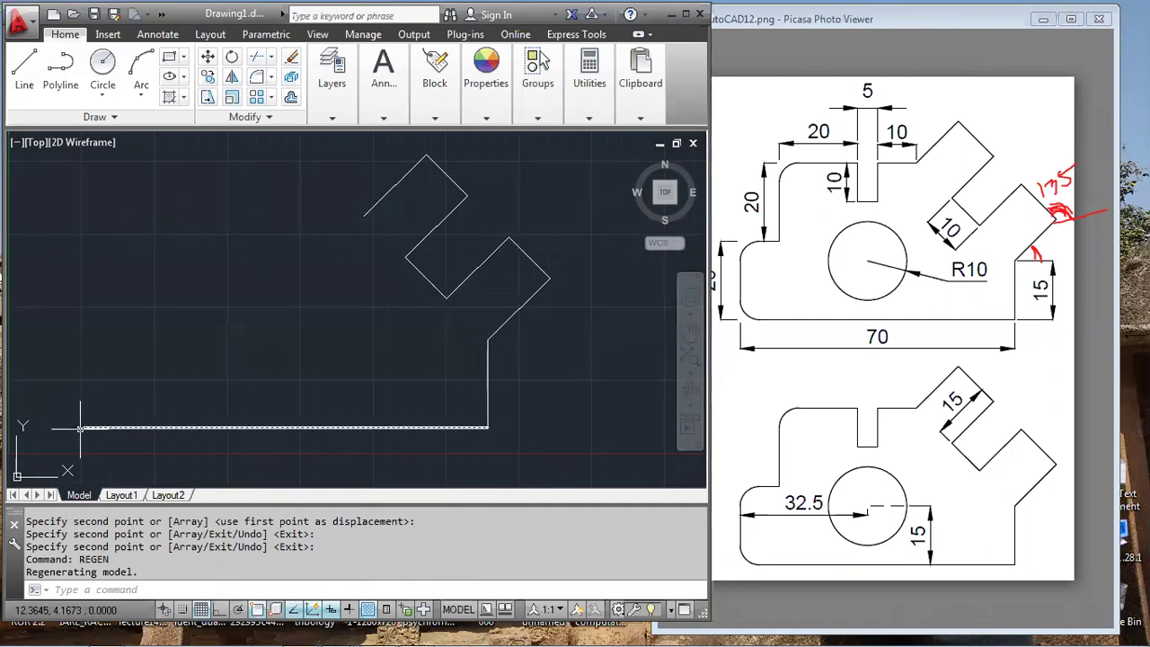
Draw a 20-unit vertical line upward from the left end of the bottom edge with Ortho on
click(967, 25)
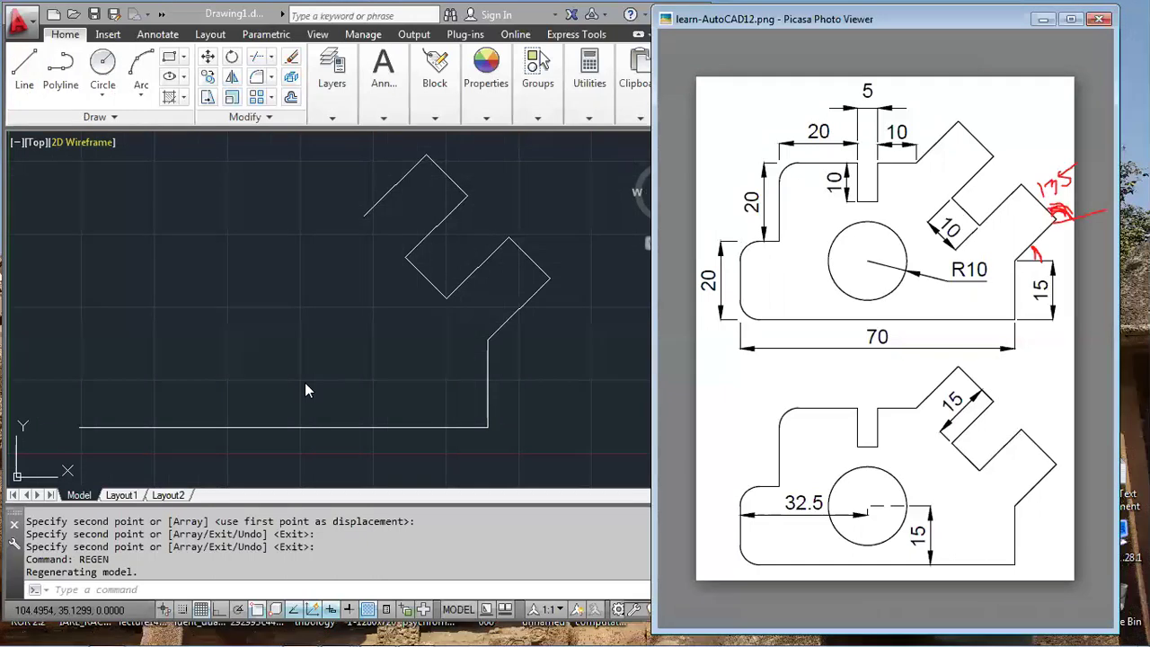
click(213, 16)
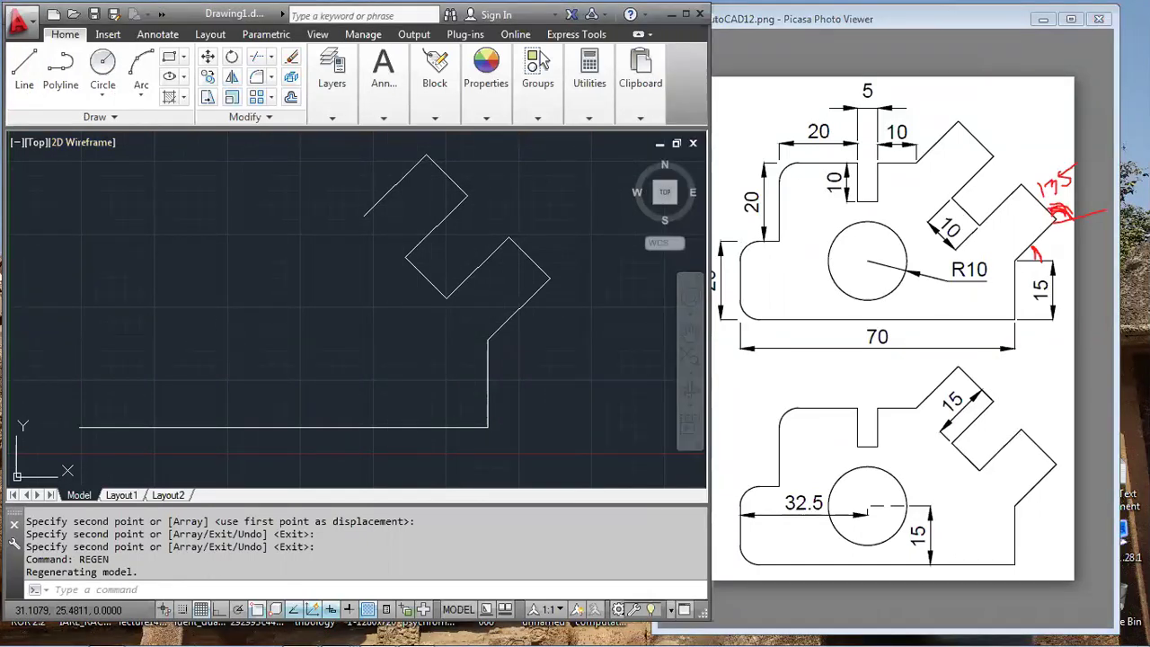
text(L)
key(Return)
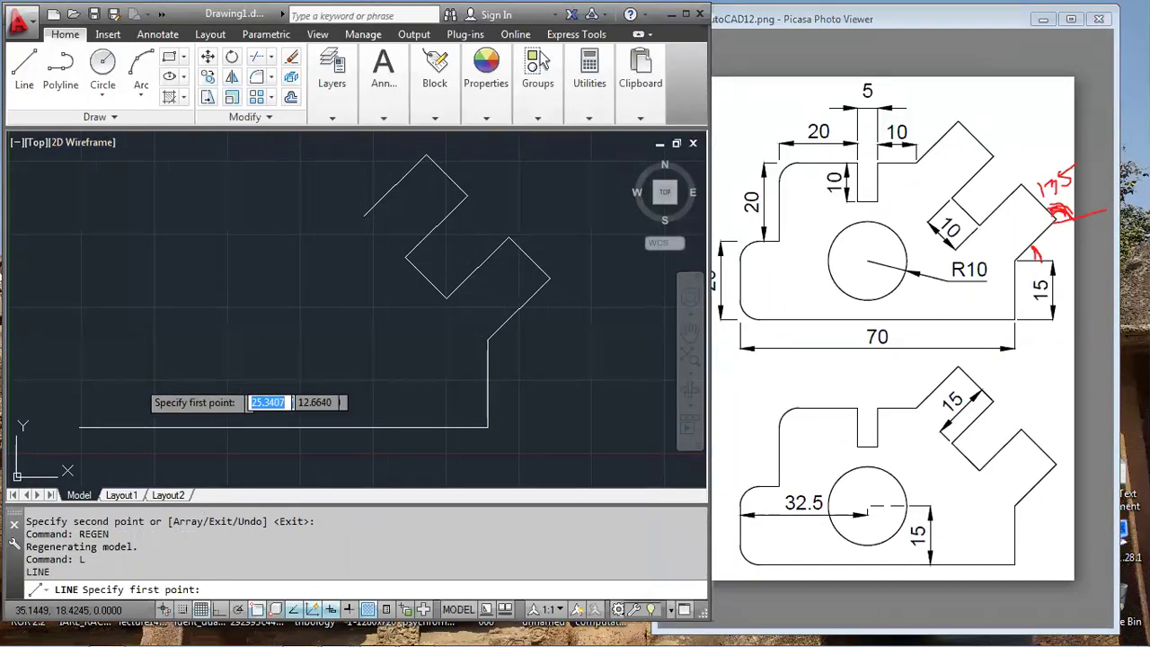
click(80, 427)
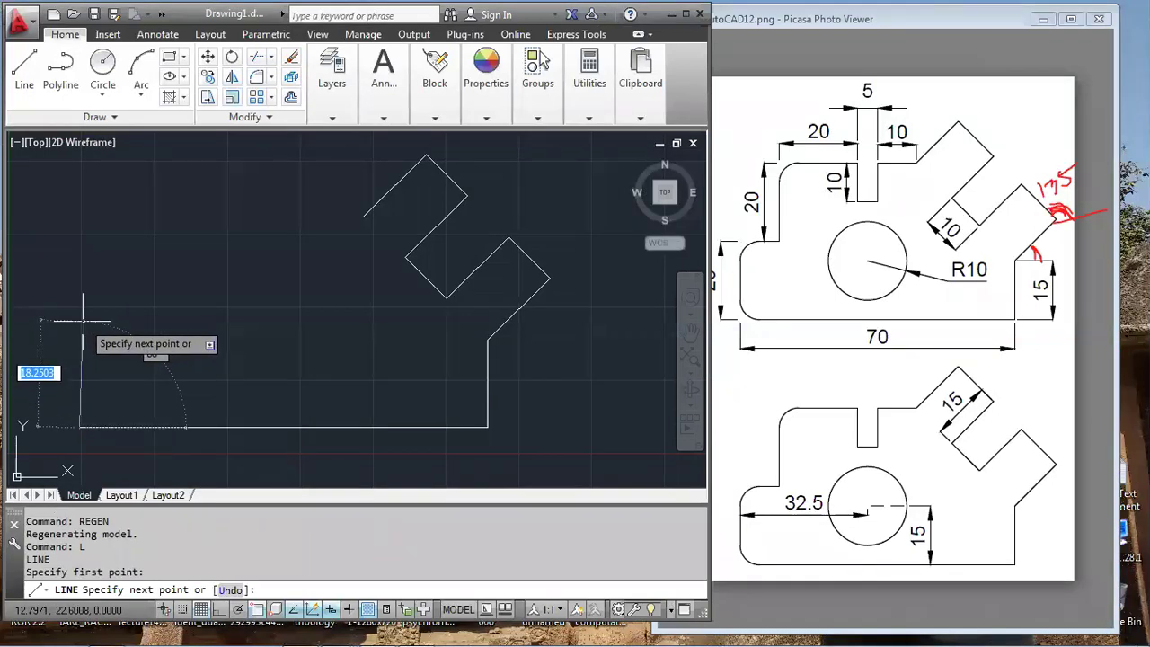
key(F8)
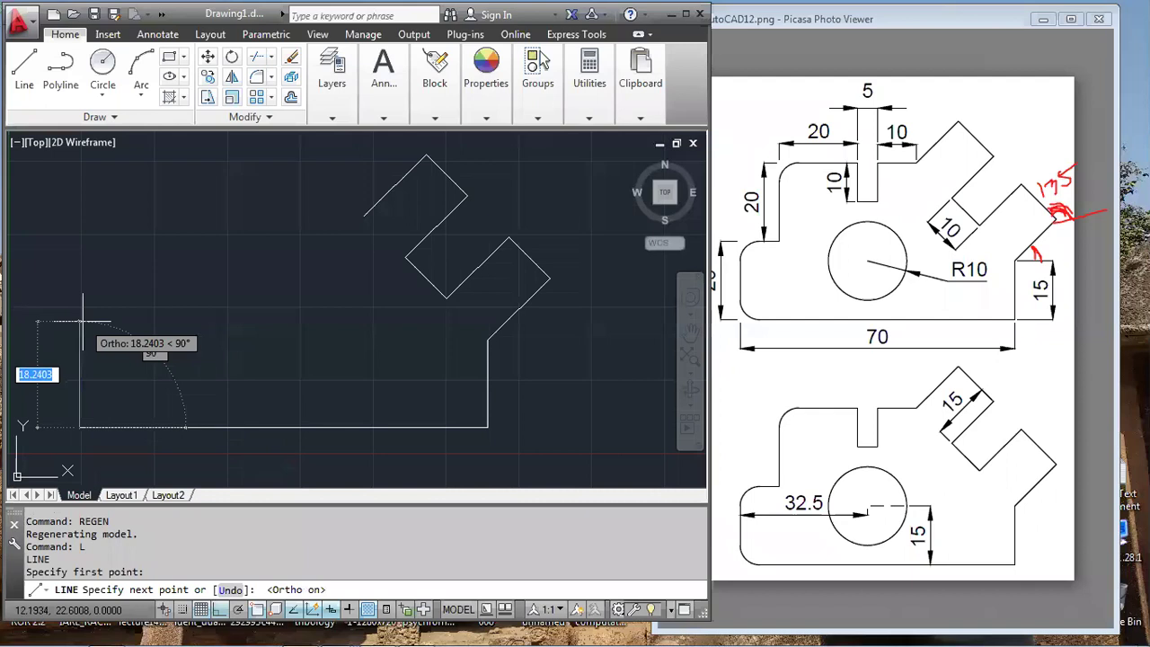
text(20)
key(Return)
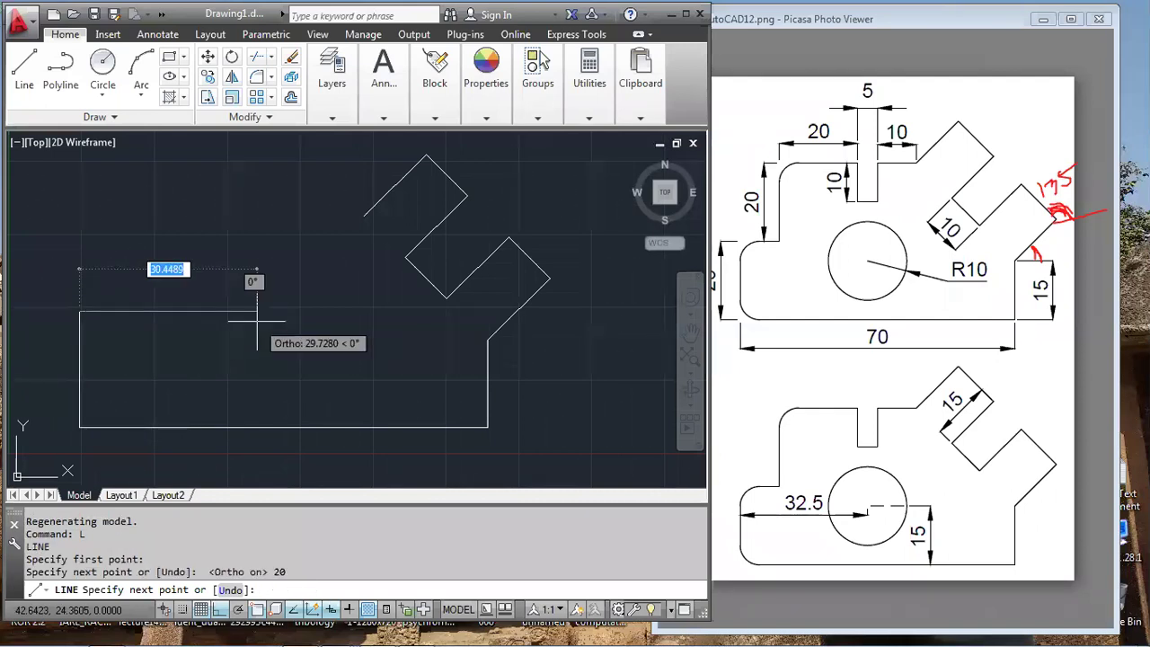
key(Return)
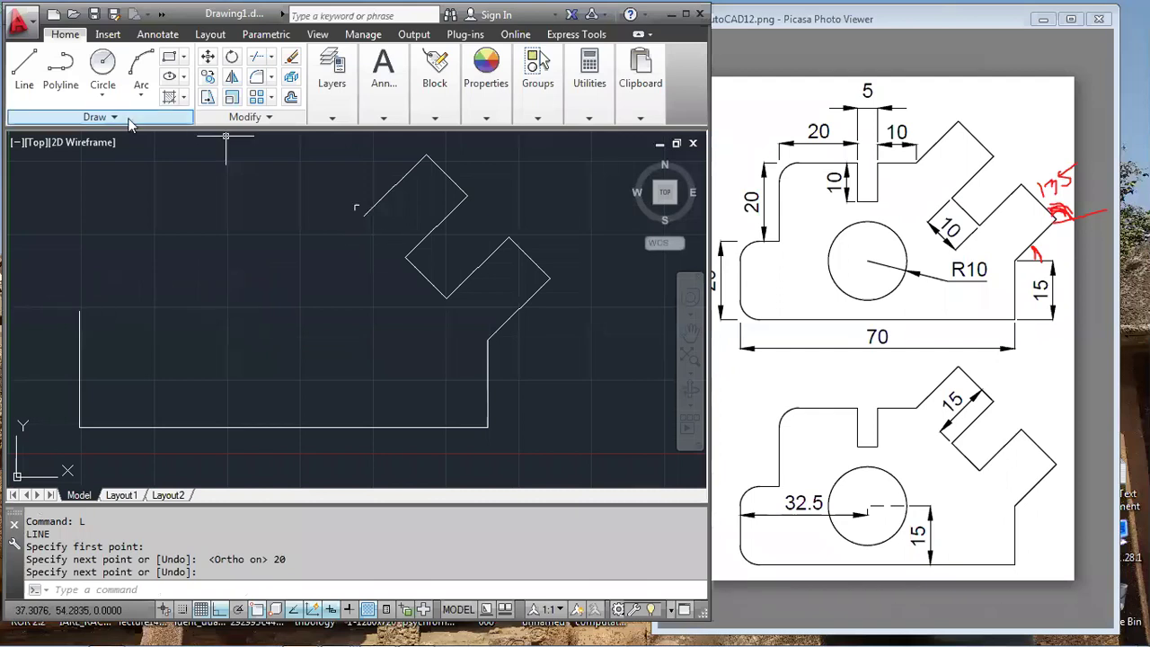
Start a line at the open lower end of the upper angled arm and draw it 10 units horizontally to the left
text(l)
key(Return)
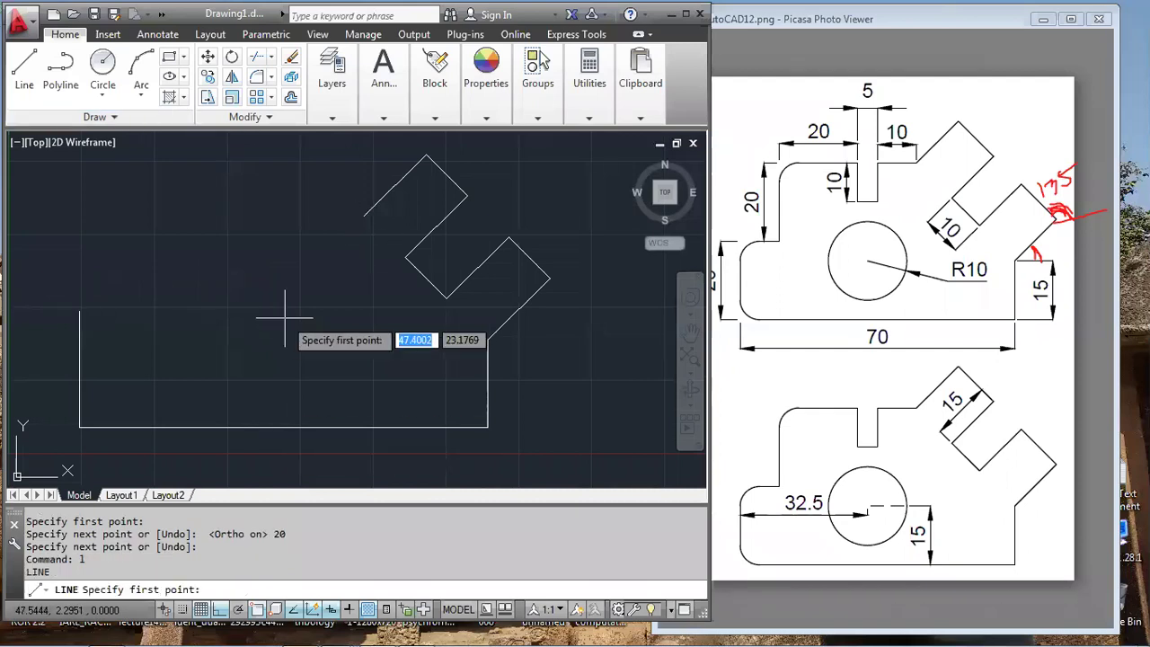
click(364, 215)
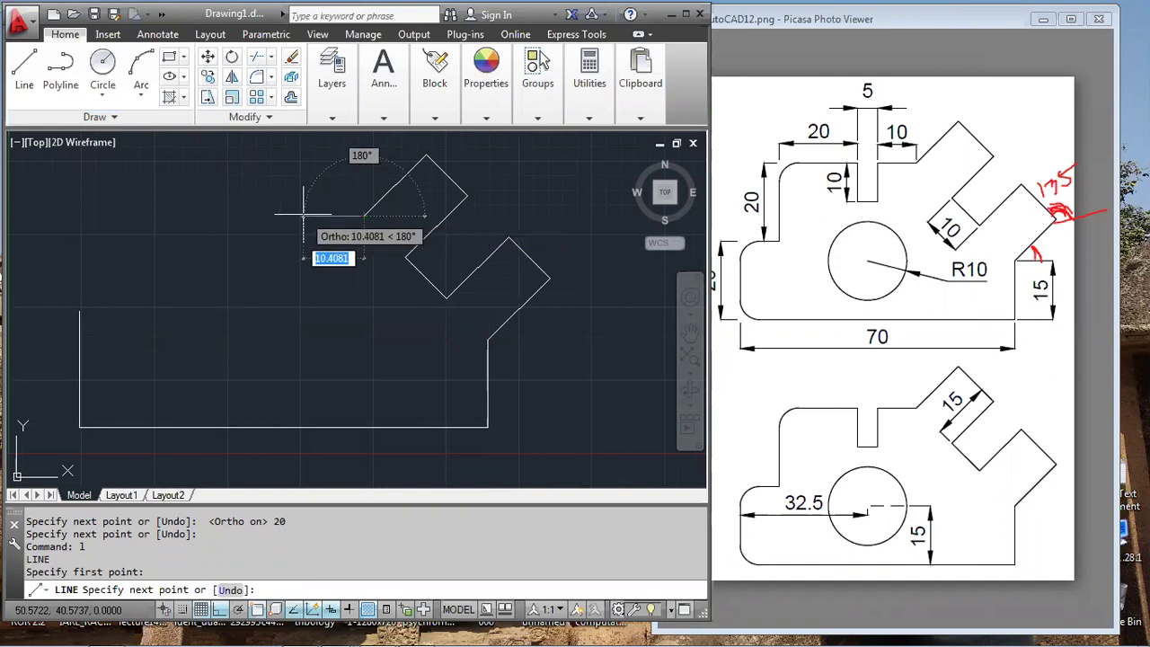
text(10)
key(Return)
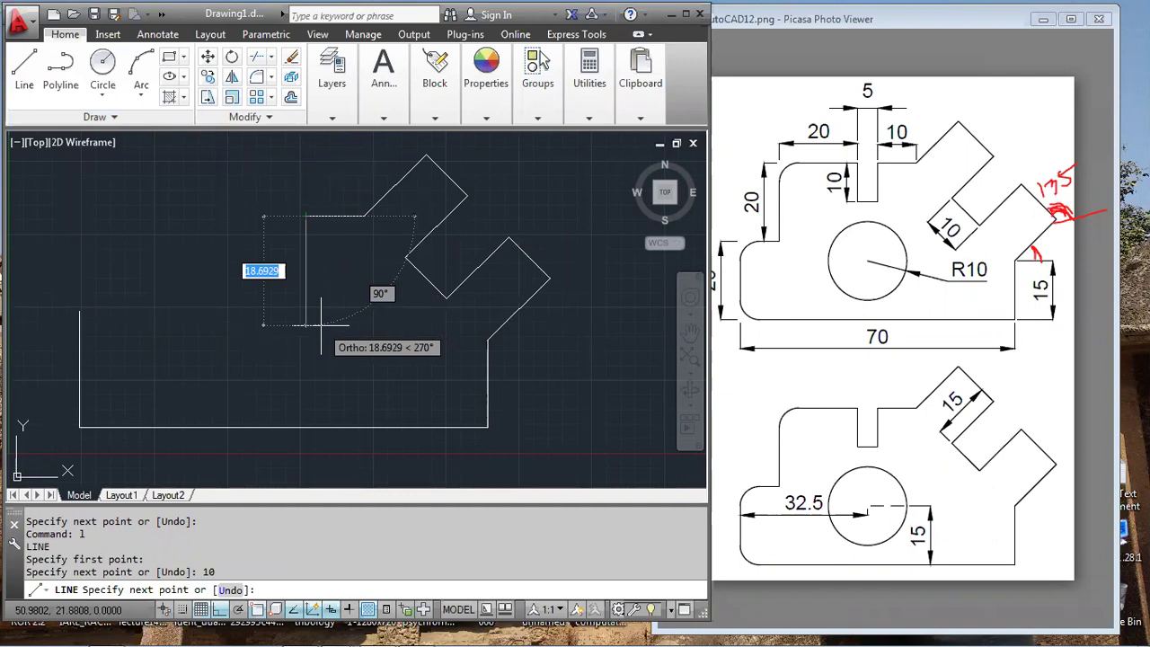
Continue the line as the top notch: 10 units down, 5 units left and 10 units up
text(10)
key(Return)
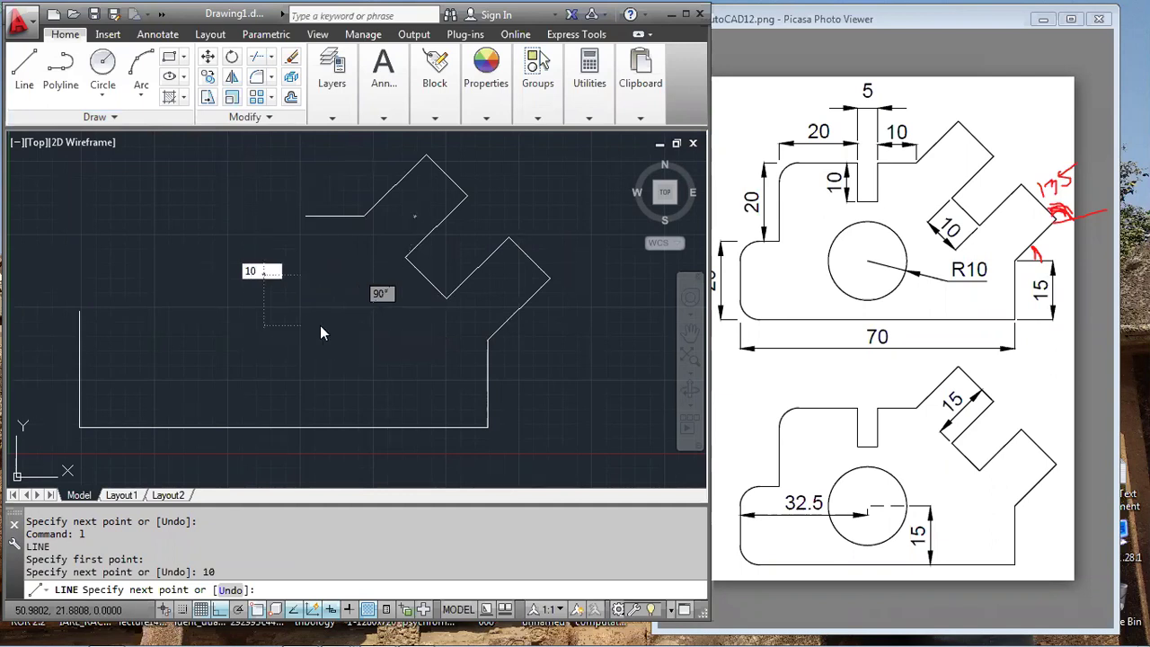
text(10)
key(Return)
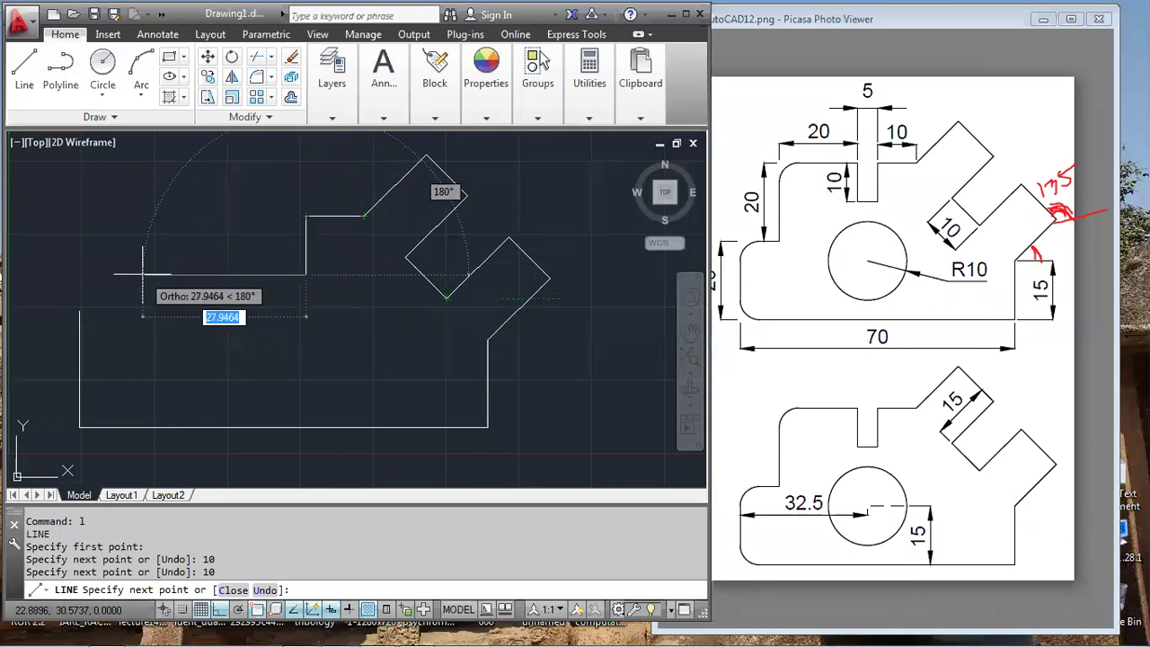
text(5)
key(Return)
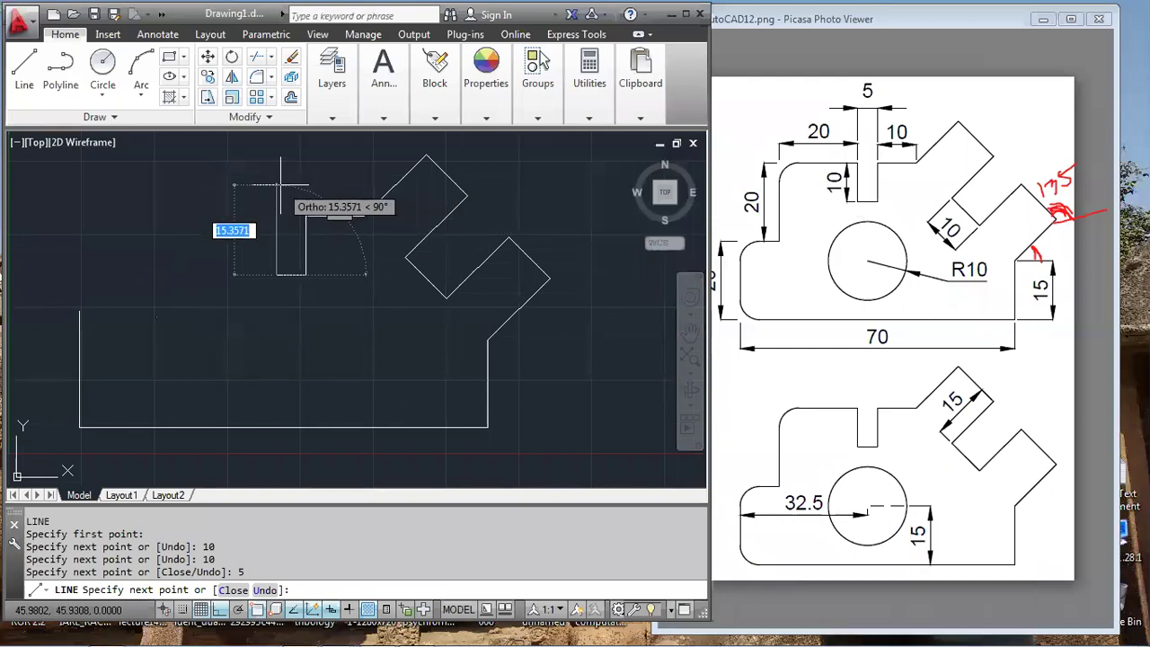
text(10)
key(Return)
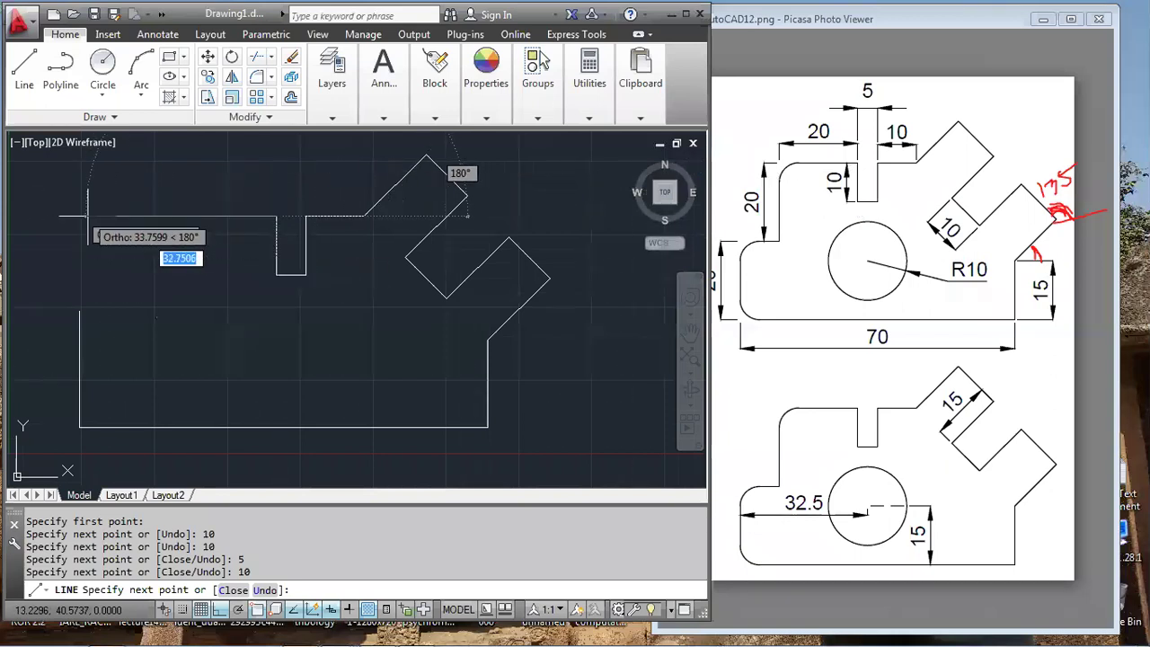
Continue the outline 20 units left and 20 units down, ending with a horizontal shoulder line that crosses the left edge
text(20)
key(Return)
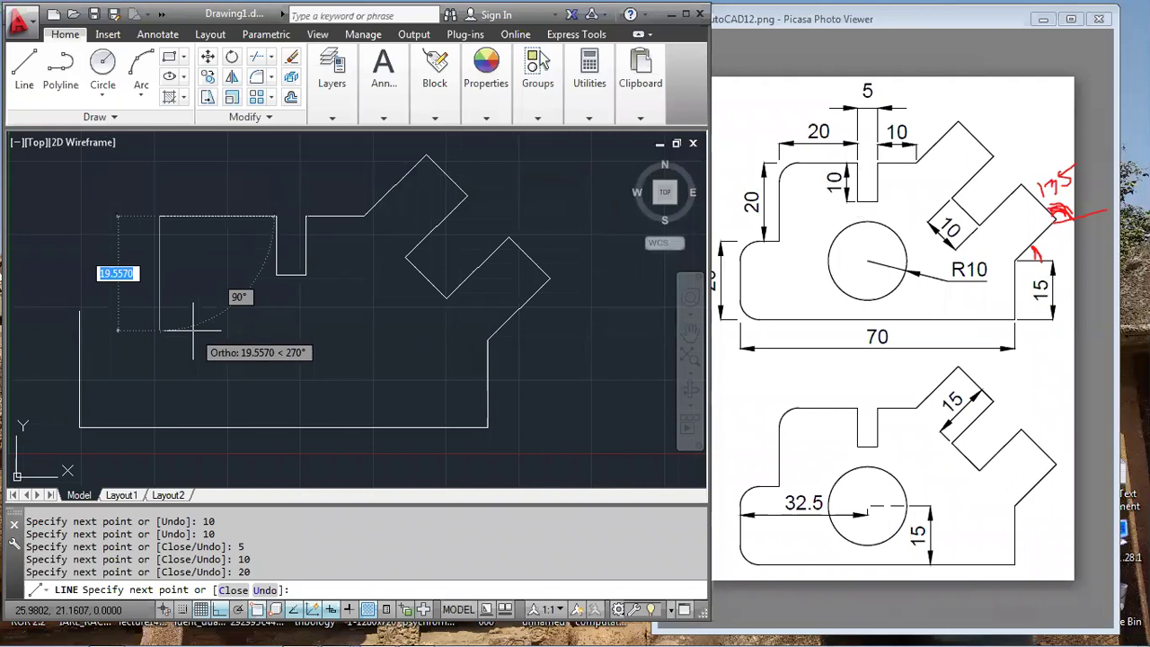
text(20)
key(Return)
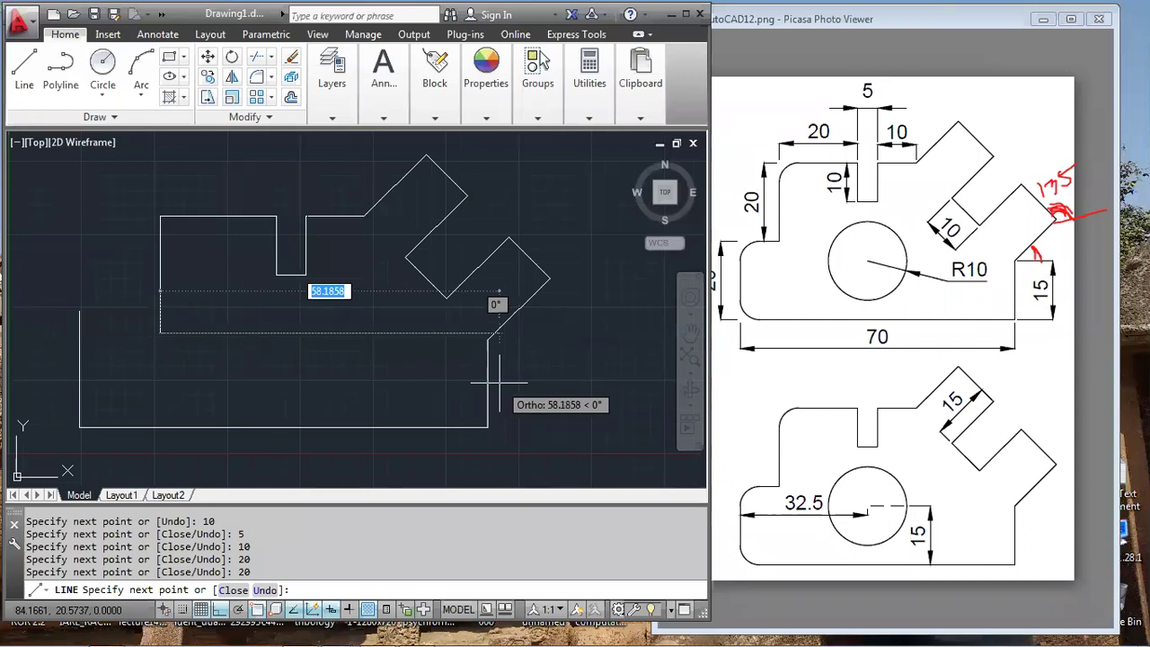
click(54, 332)
key(Return)
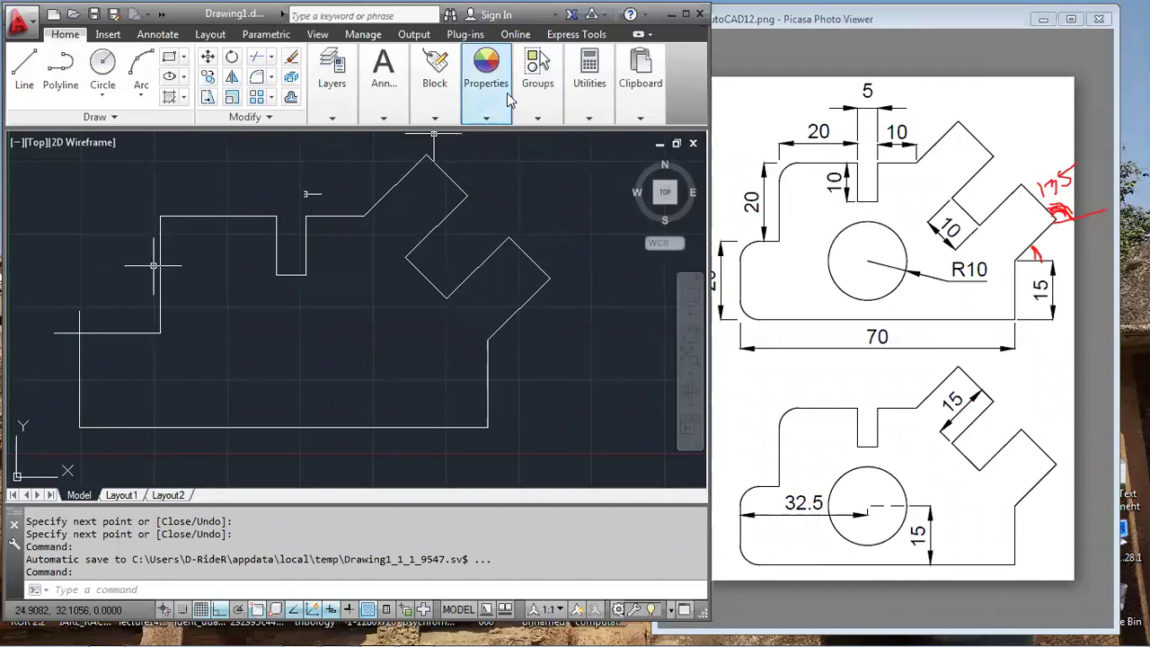
Trim the overhanging ends of the left vertical edge and the shoulder line where they cross
click(538, 118)
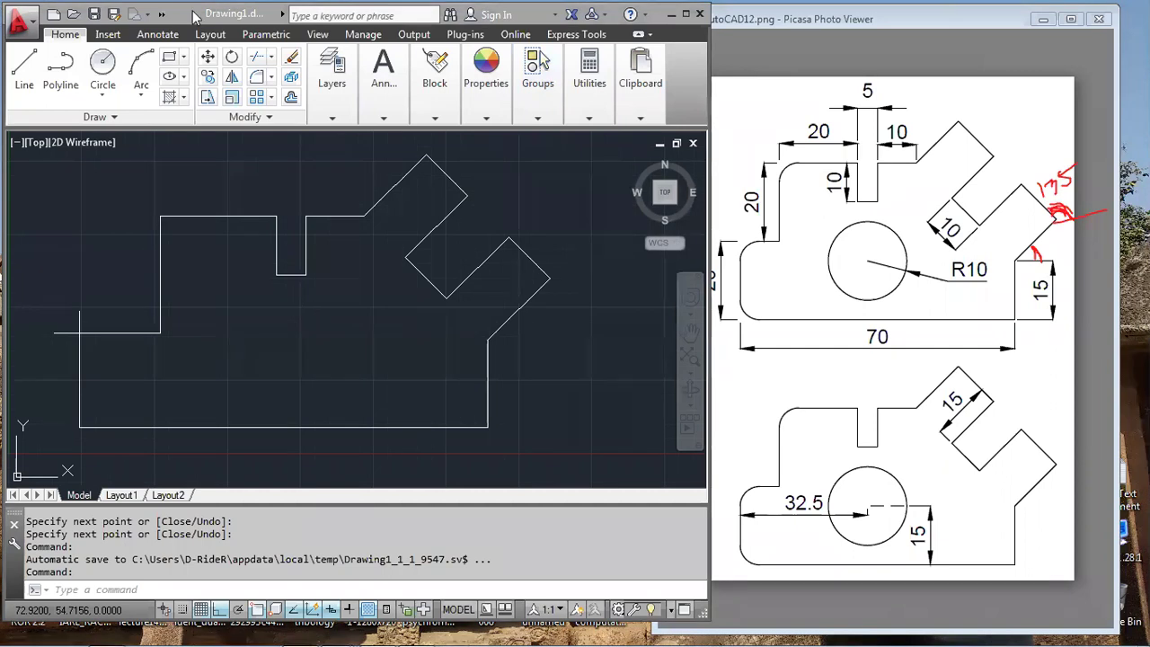
text(TR)
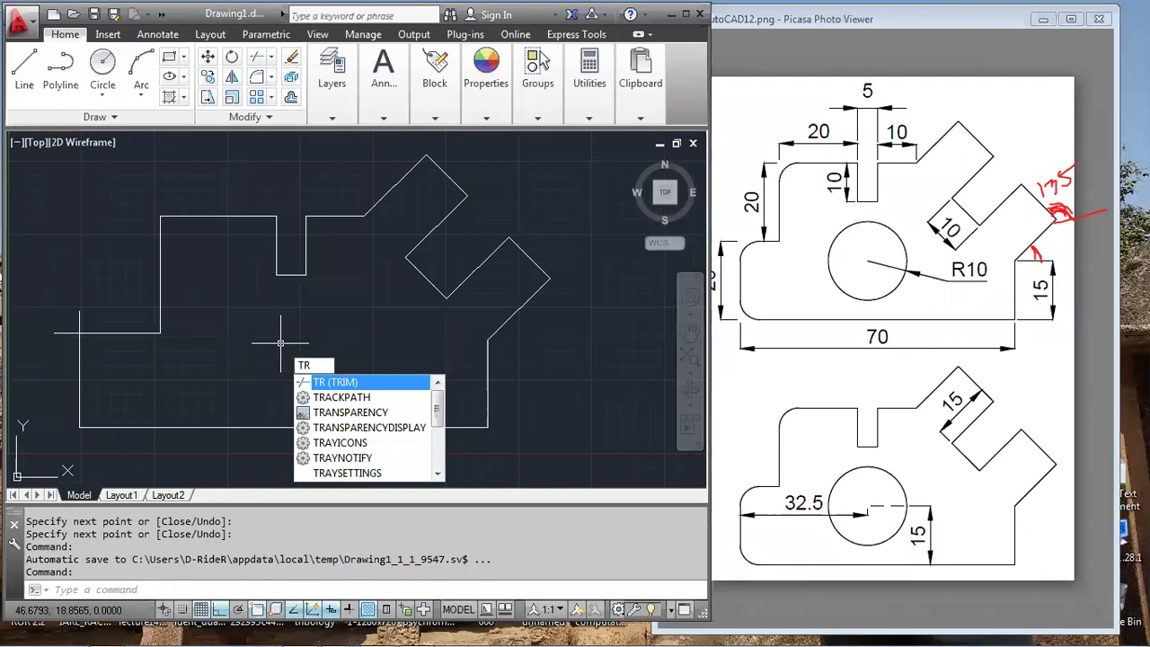
key(Return)
key(Return)
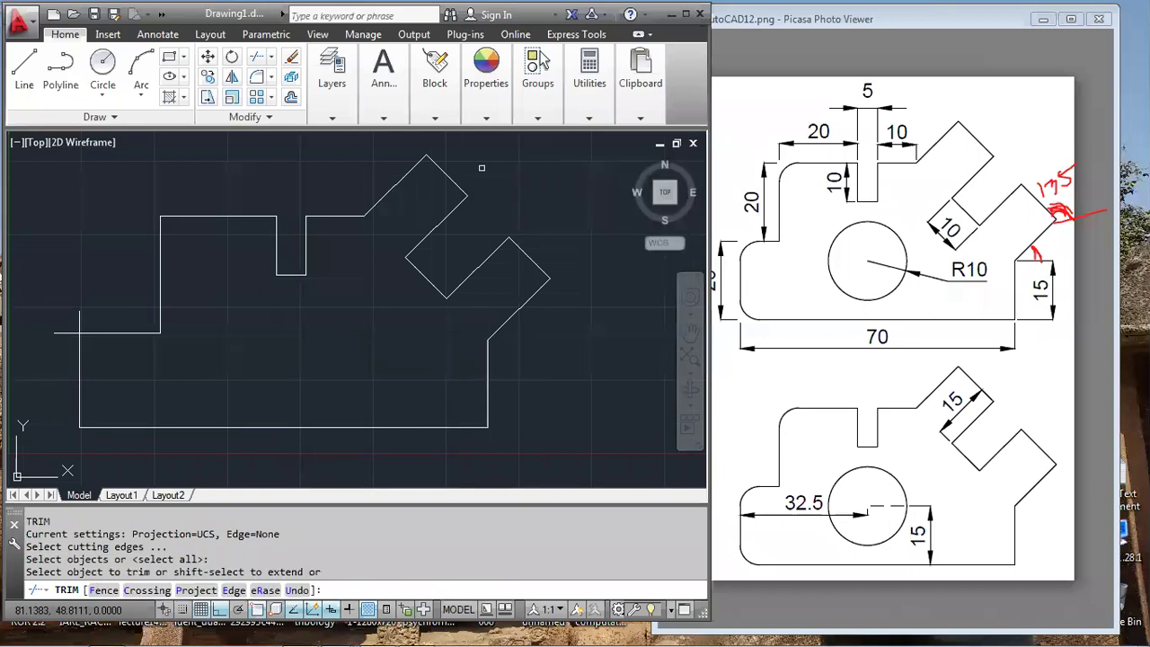
click(79, 322)
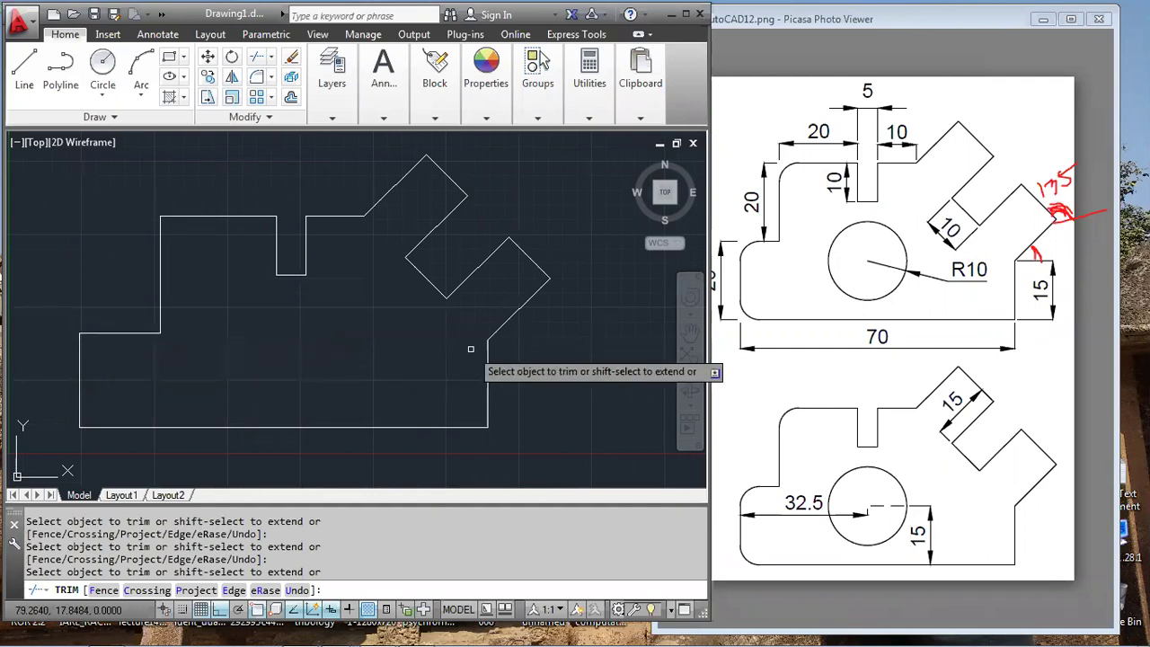
key(Return)
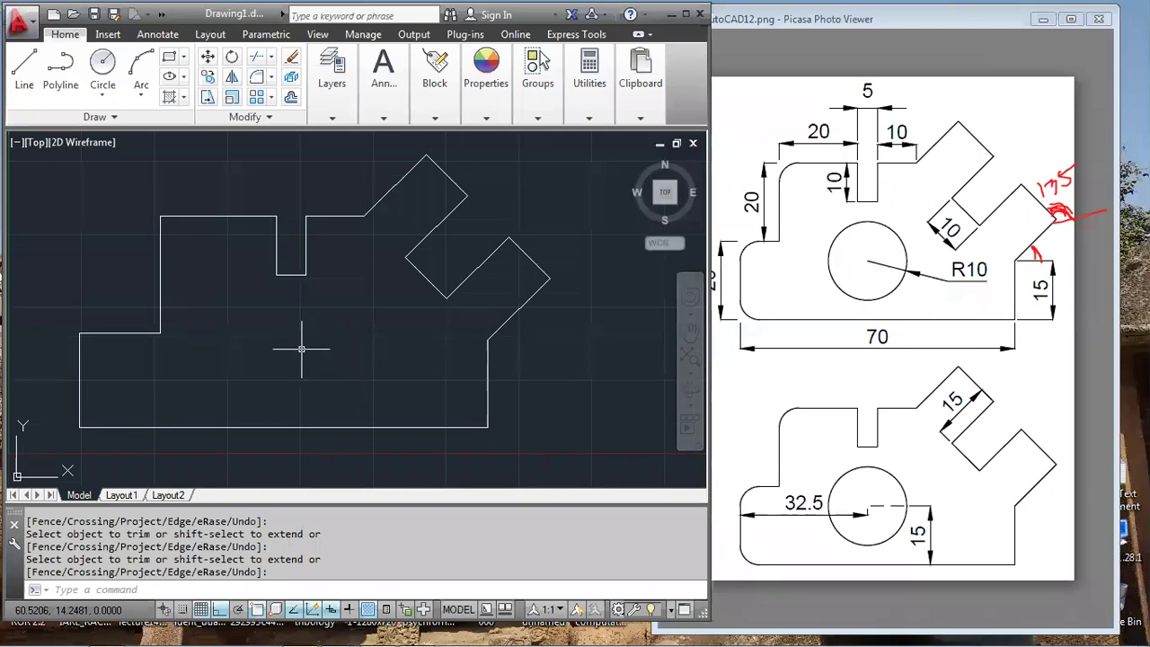
Offset the bottom edge upward by 15 units as a construction line for the circle's centre
text(o)
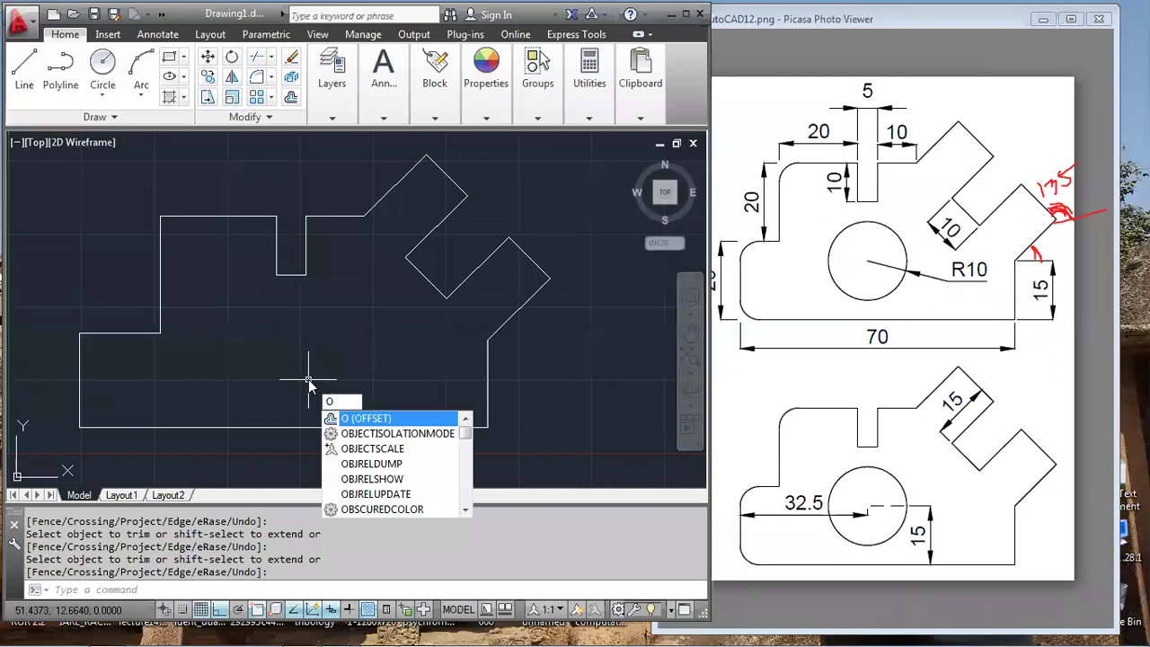
key(Return)
text(15)
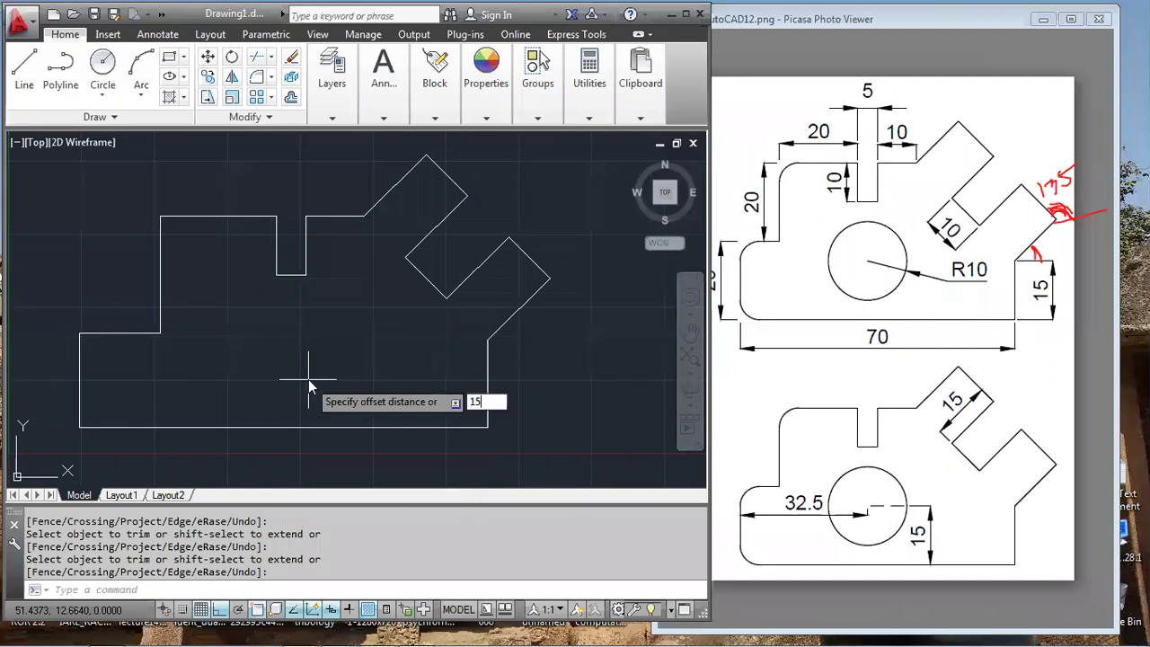
key(Return)
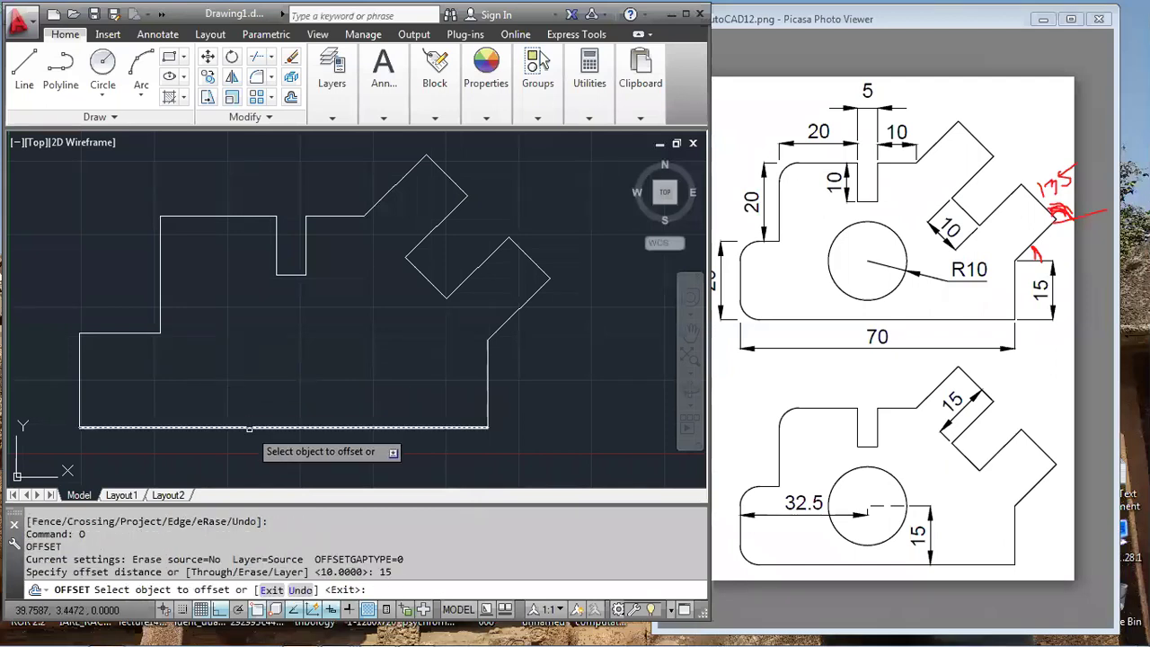
click(248, 426)
click(249, 363)
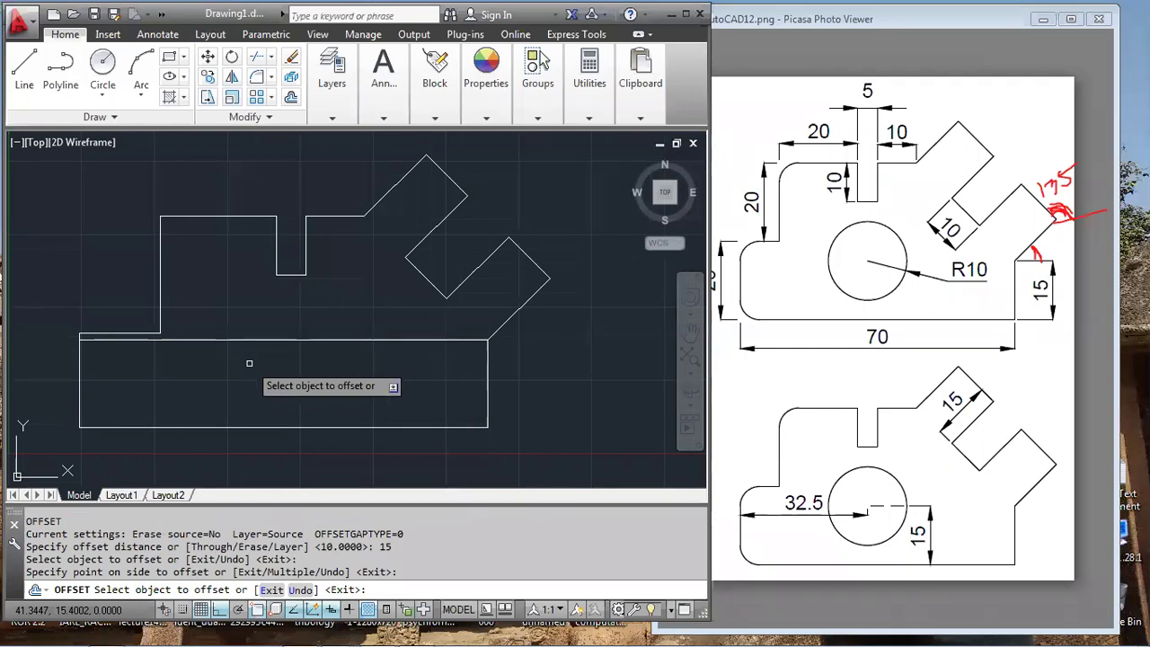
key(Return)
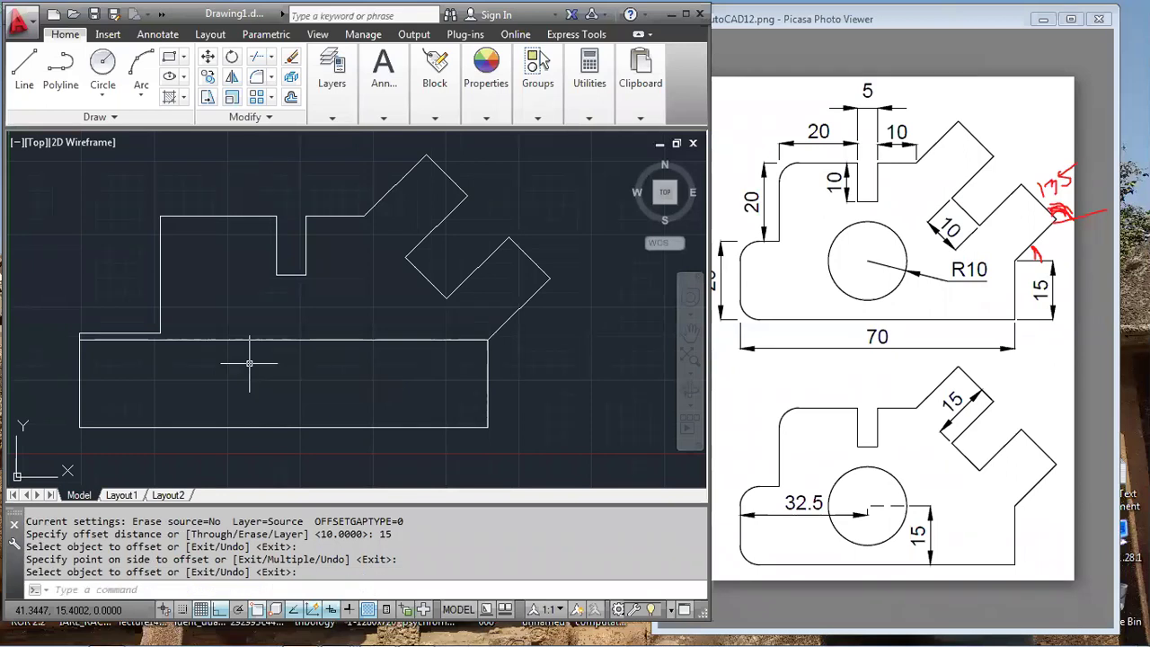
Offset the left vertical edge 32.5 units to the right as the second construction line for the circle's centre
key(Return)
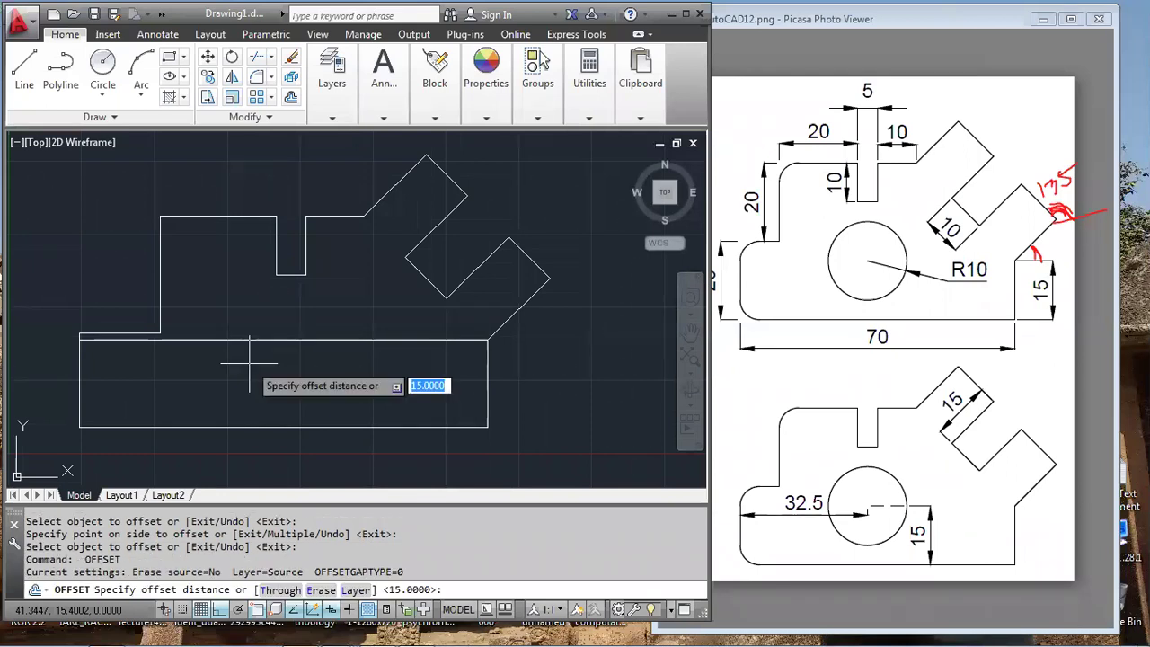
text(32.5)
key(Return)
click(80, 396)
click(259, 376)
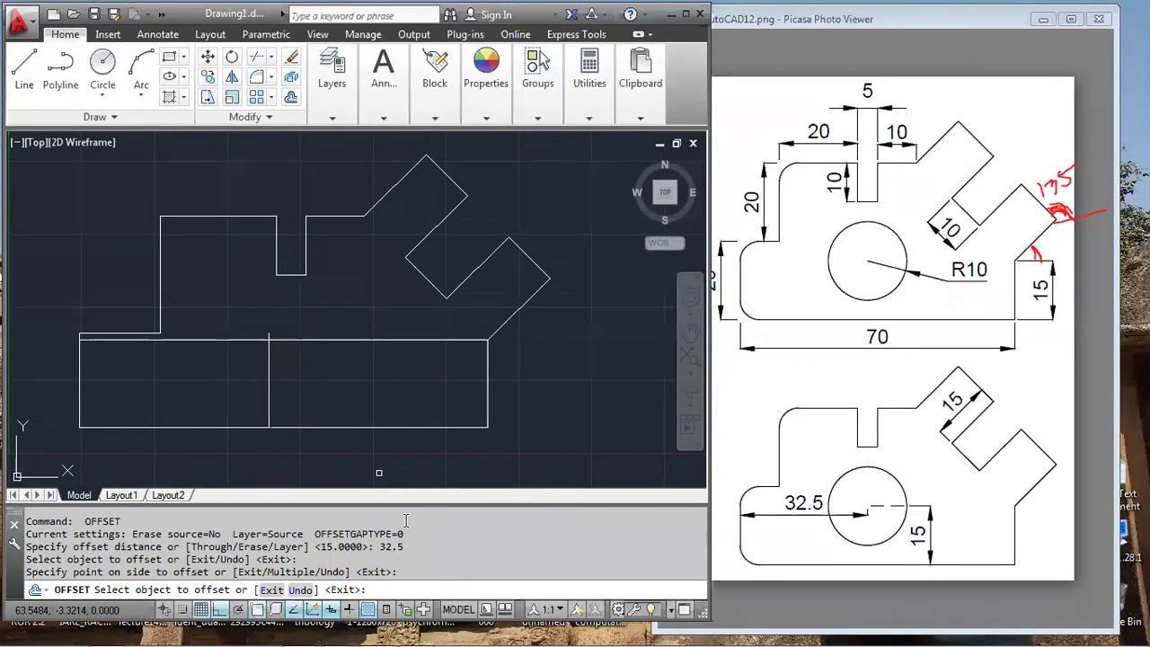
Draw a circle of radius 10 centred where the two offset construction lines cross
click(102, 63)
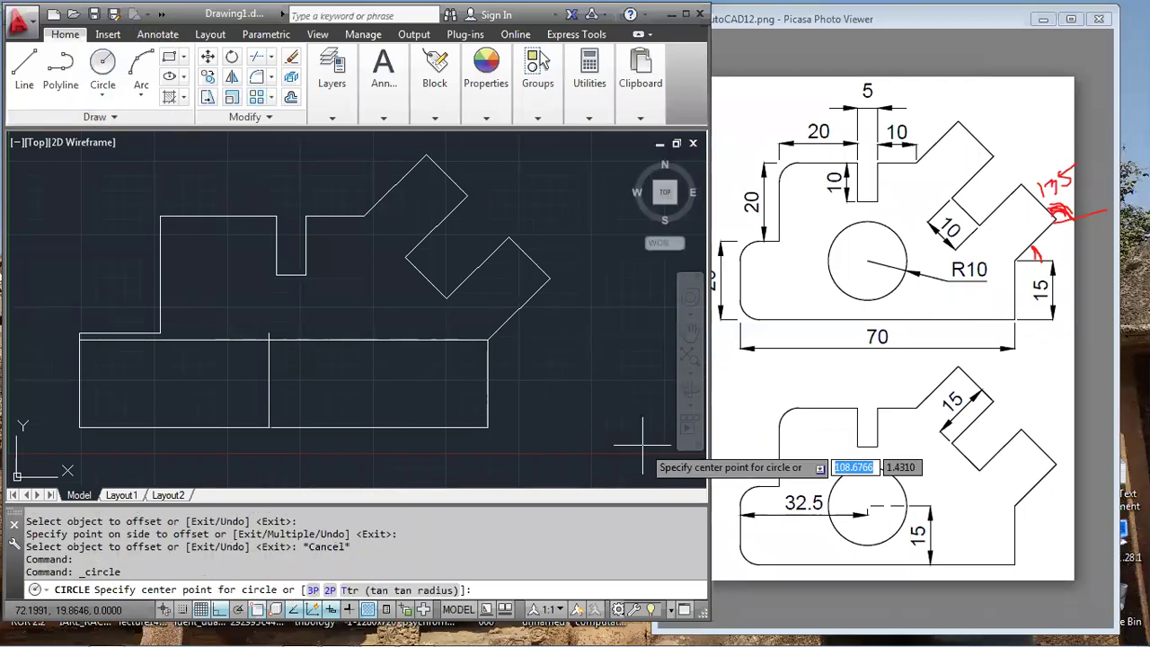
key(Escape)
text(C)
key(Return)
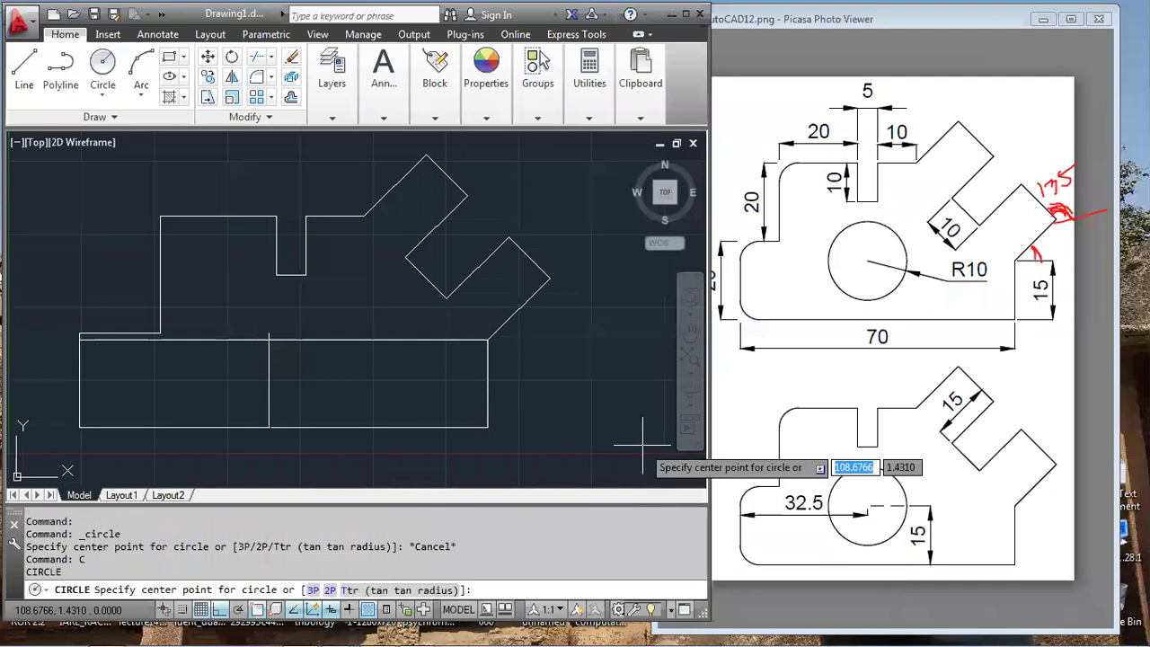
click(269, 340)
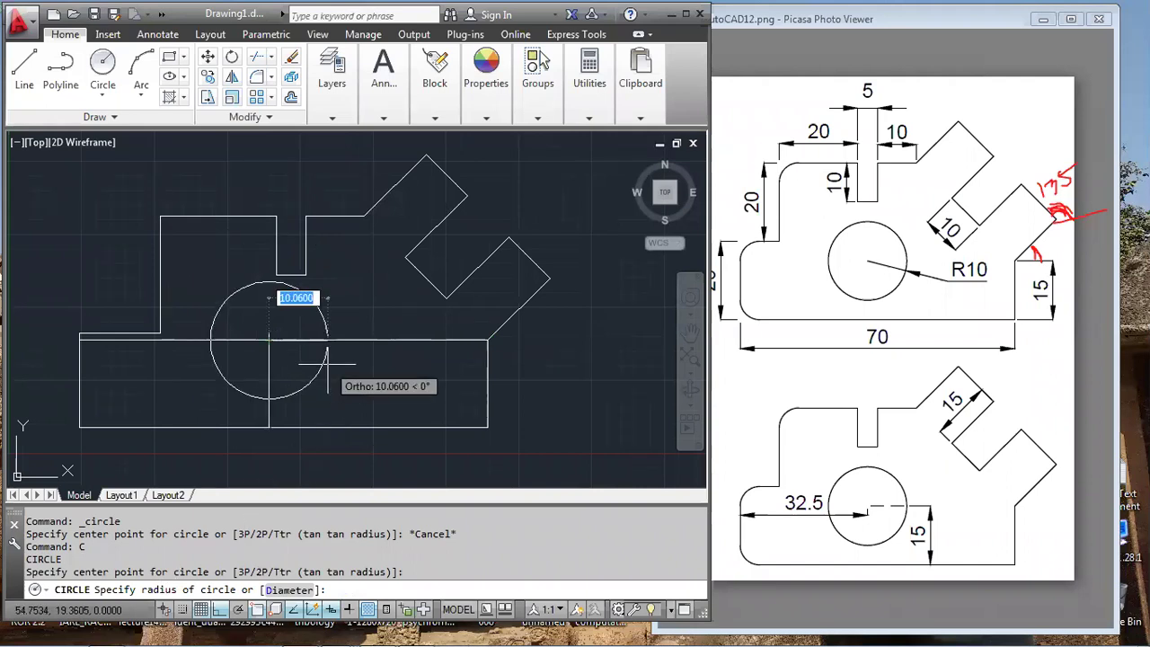
text(10)
key(Return)
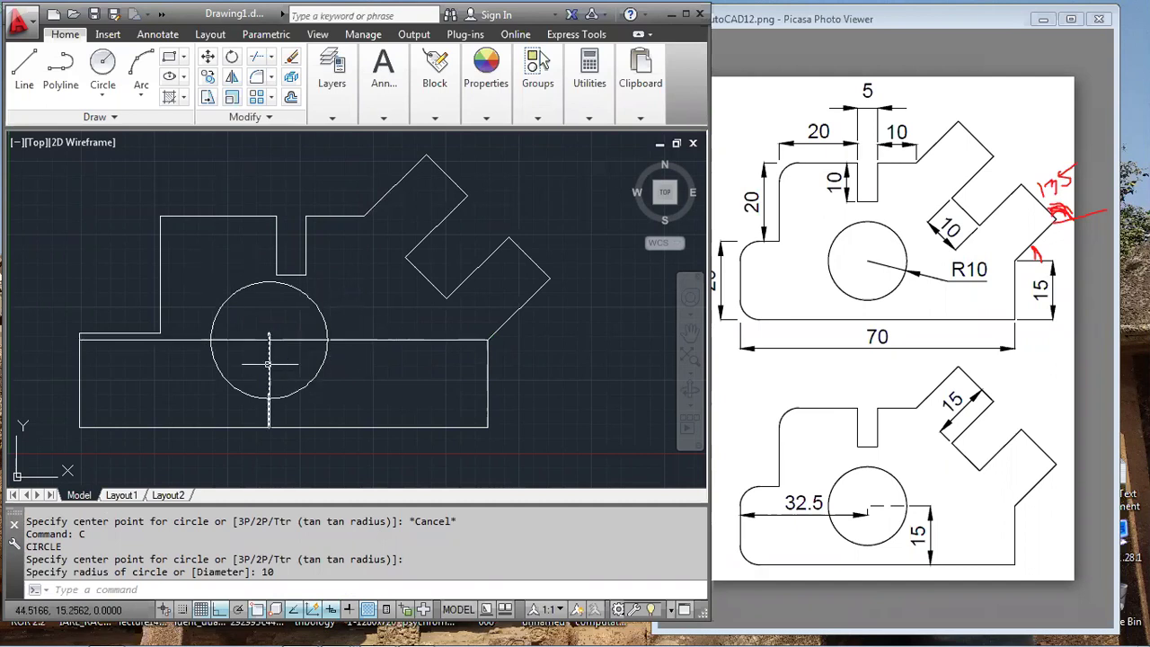
Erase the horizontal and vertical construction lines used to locate the circle's centre
text(E)
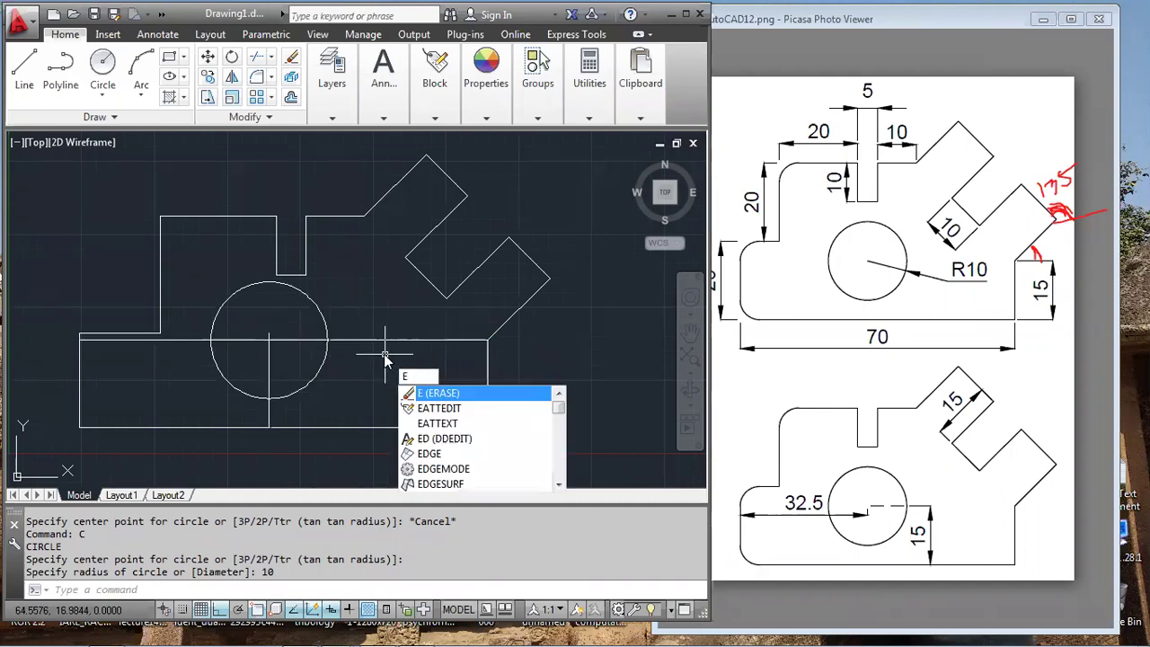
key(Return)
click(356, 338)
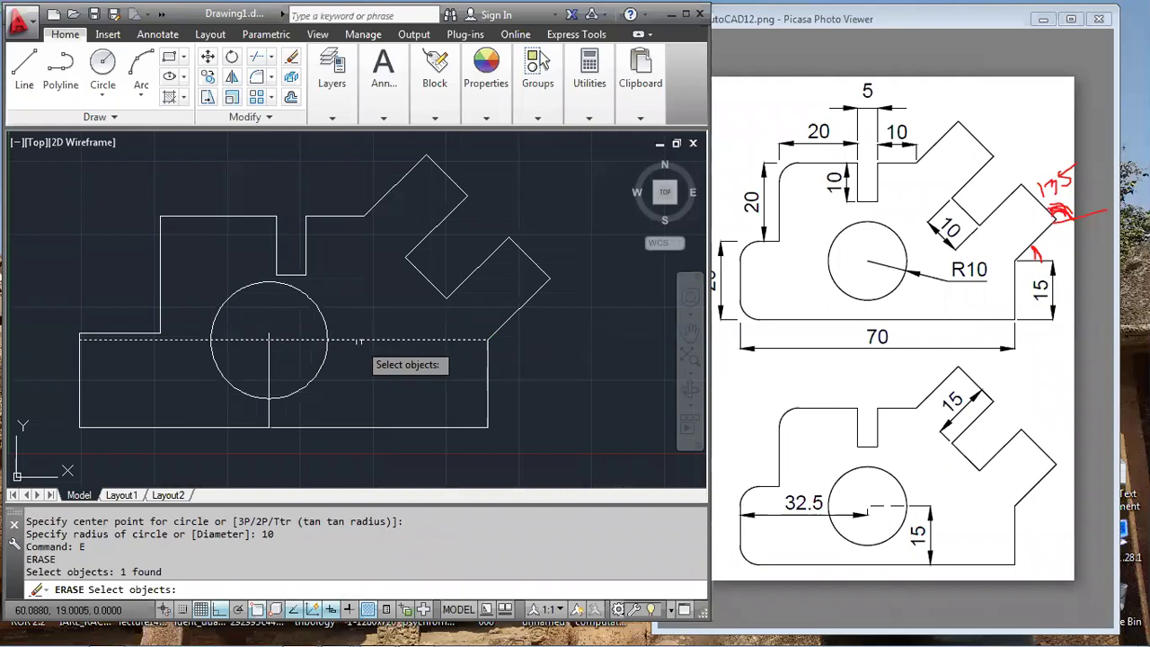
key(Return)
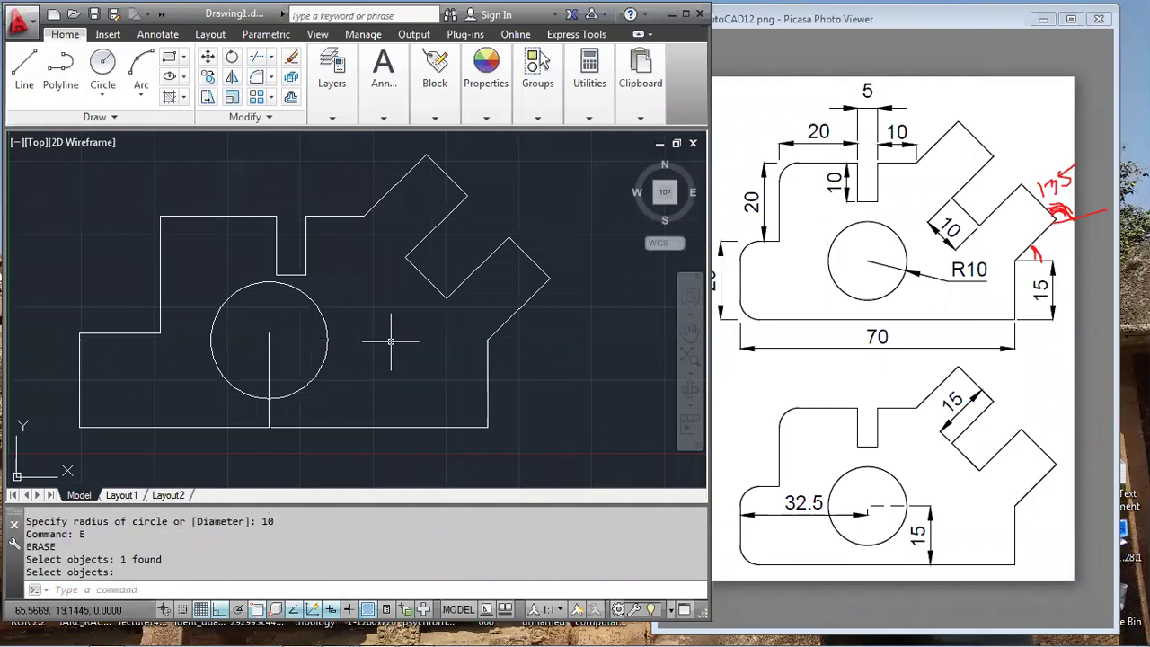
key(Return)
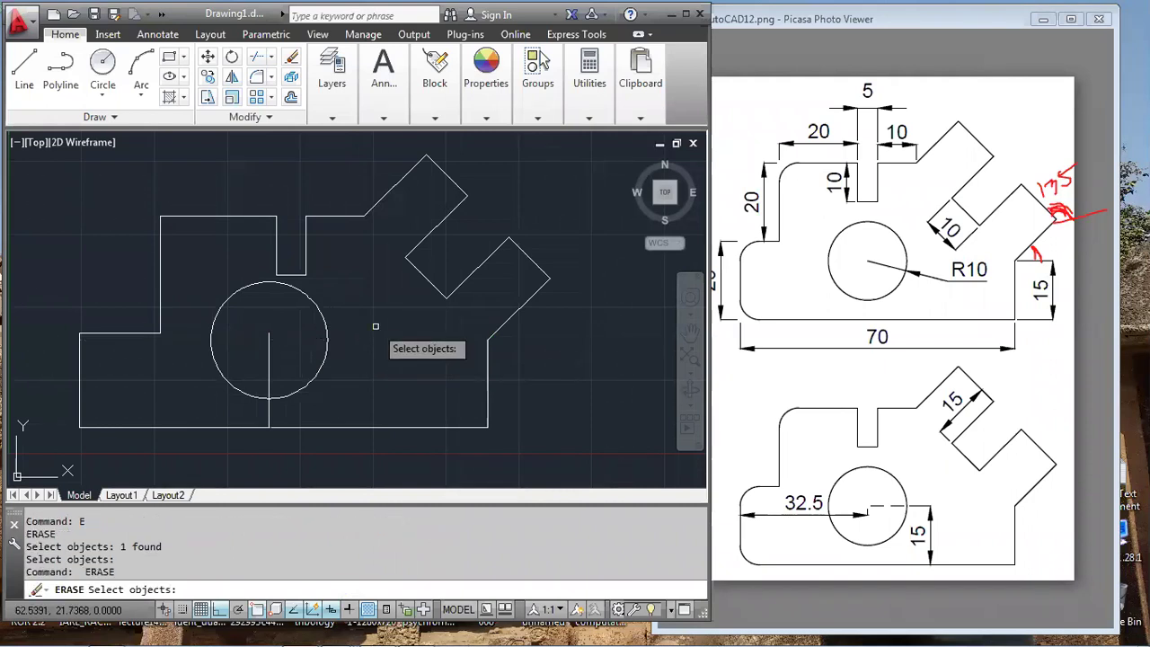
click(268, 355)
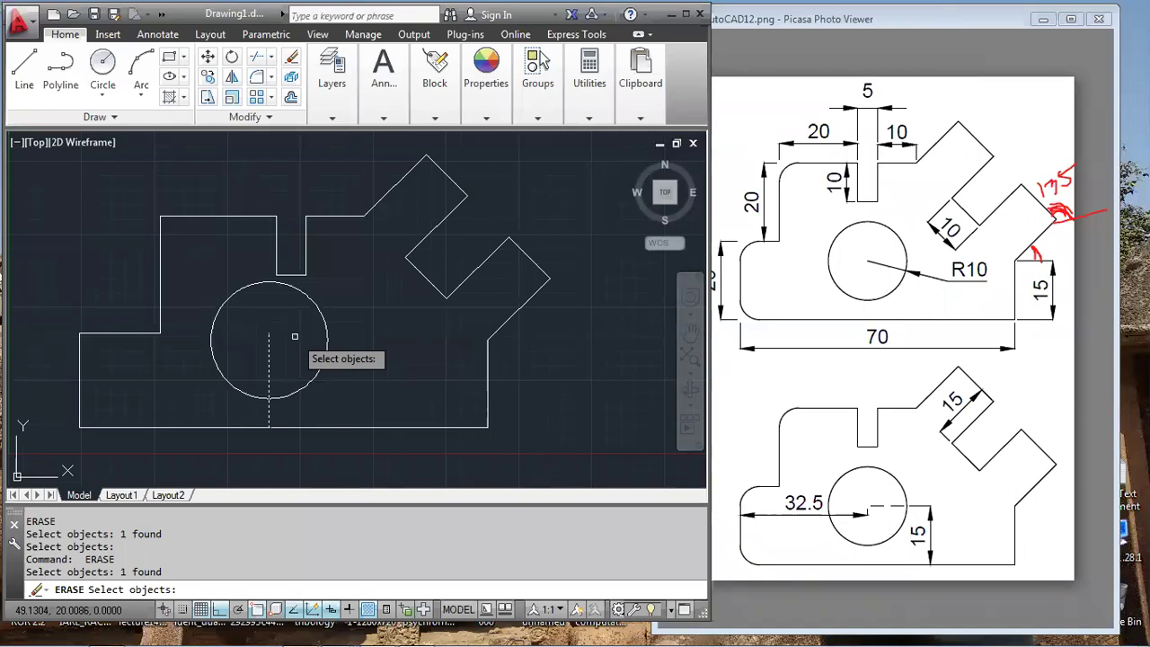
key(Return)
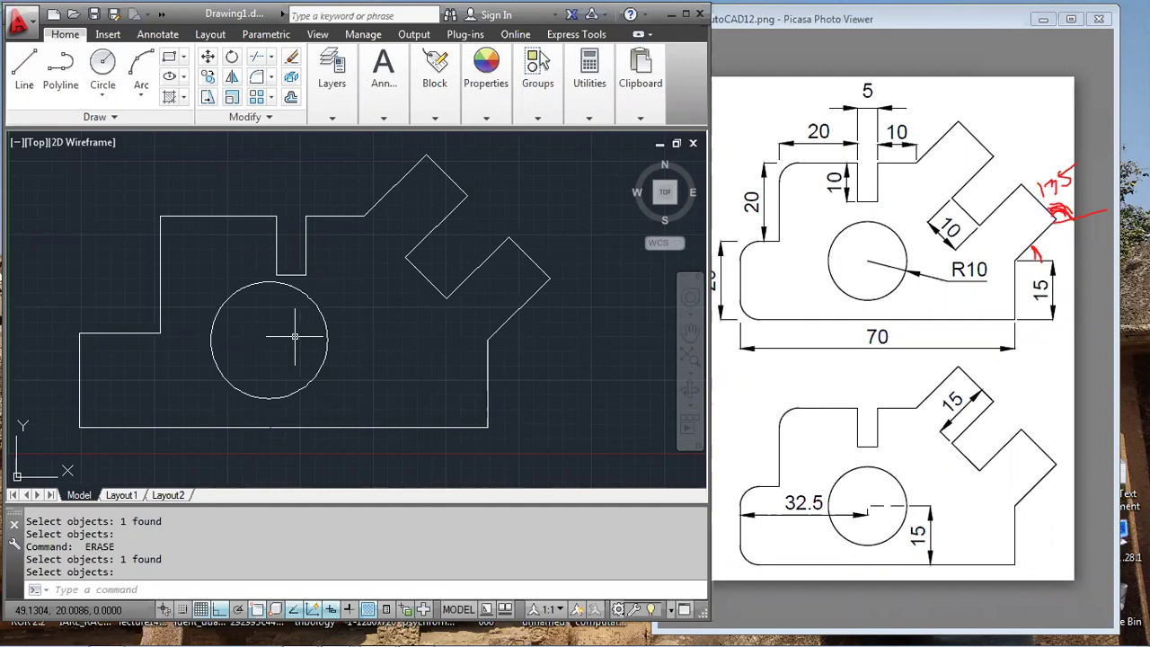
key(Return)
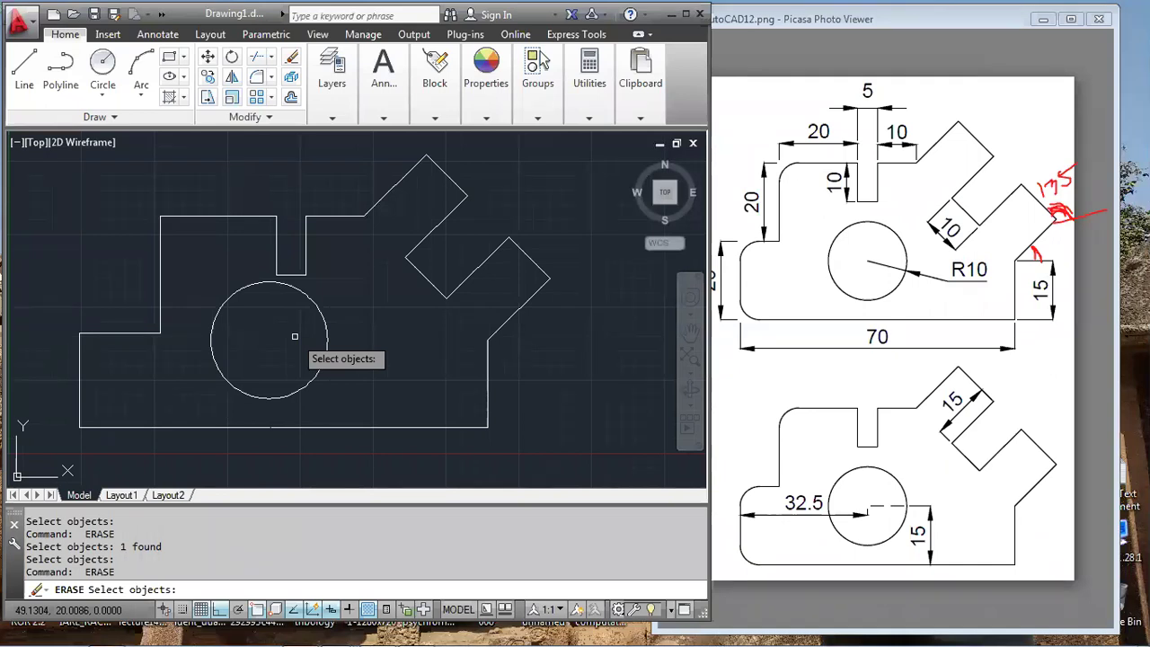
key(Return)
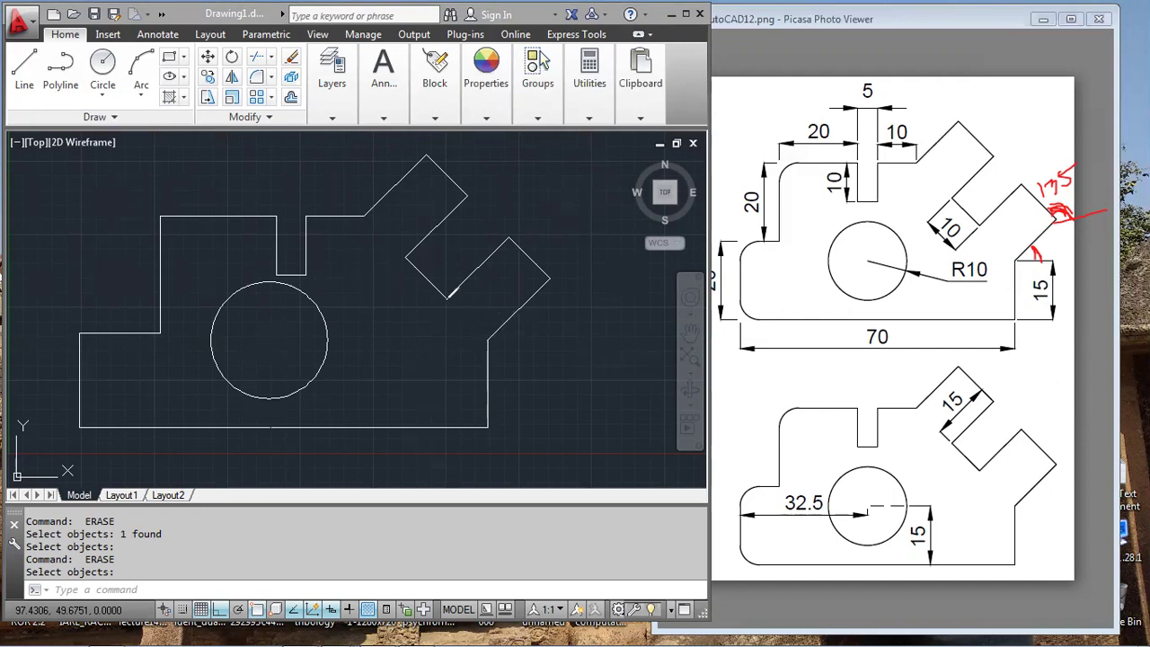
mouse_move(362, 217)
mouse_down()
mouse_move(364, 330)
mouse_move(485, 337)
mouse_up()
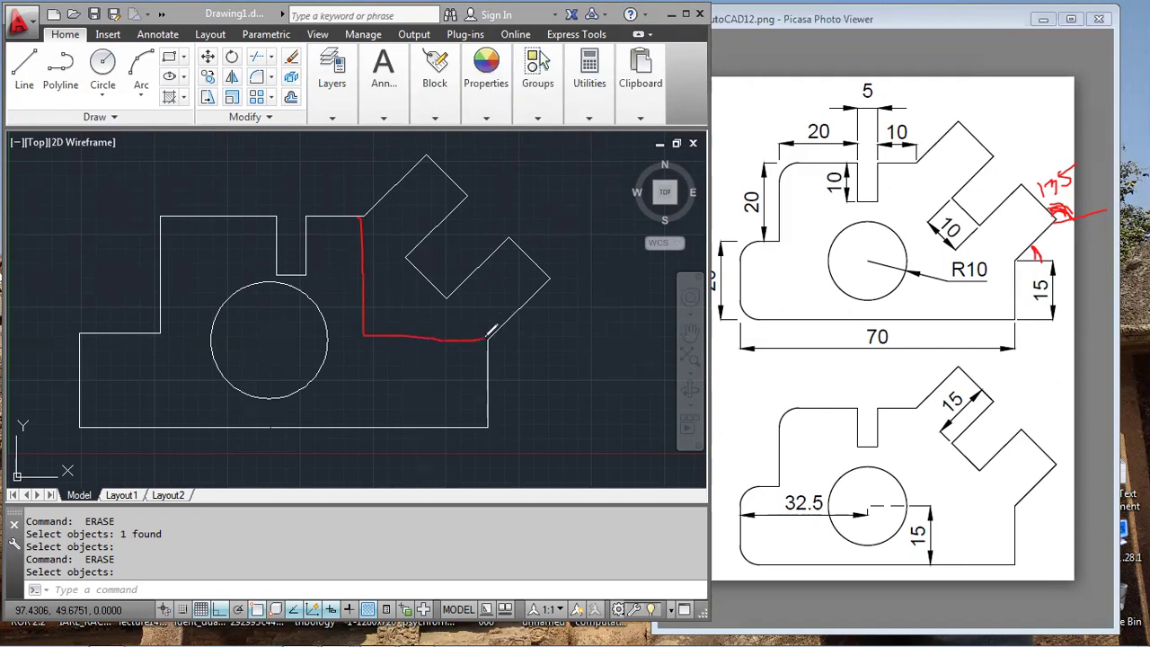
mouse_move(393, 364)
mouse_down()
mouse_move(428, 369)
mouse_move(430, 351)
mouse_up()
mouse_move(330, 288)
mouse_down()
mouse_move(338, 296)
mouse_move(352, 274)
mouse_up()
drag(362, 218, 487, 336)
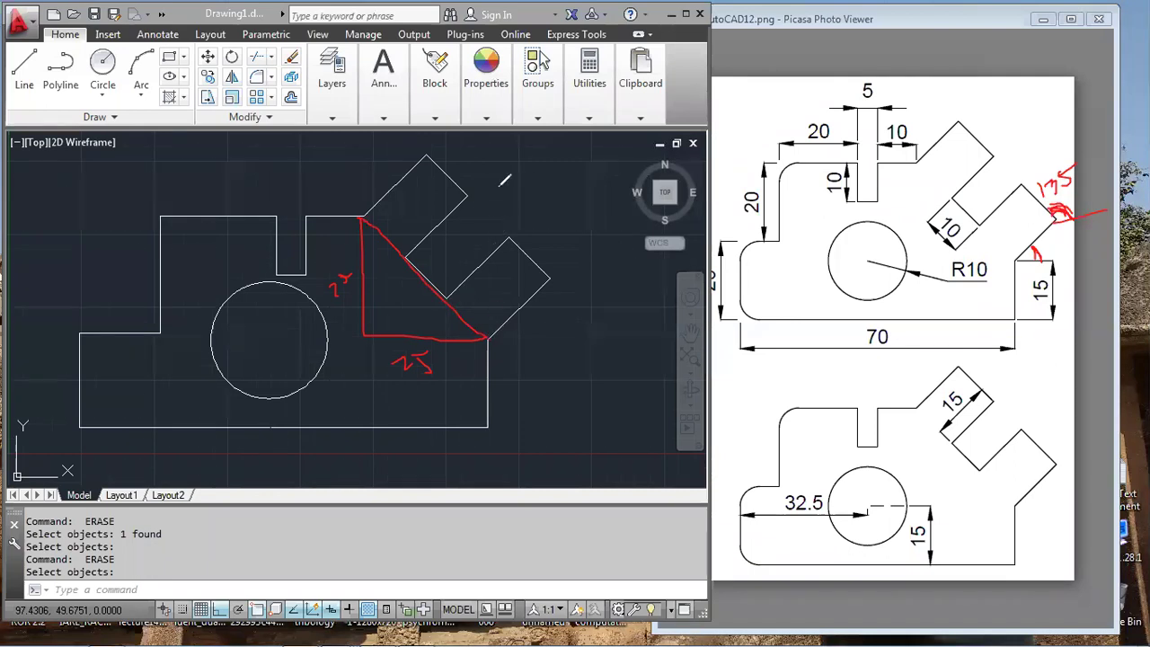
mouse_move(496, 205)
mouse_down()
mouse_move(497, 231)
mouse_move(541, 190)
mouse_move(541, 210)
mouse_move(557, 211)
mouse_up()
drag(569, 378, 550, 408)
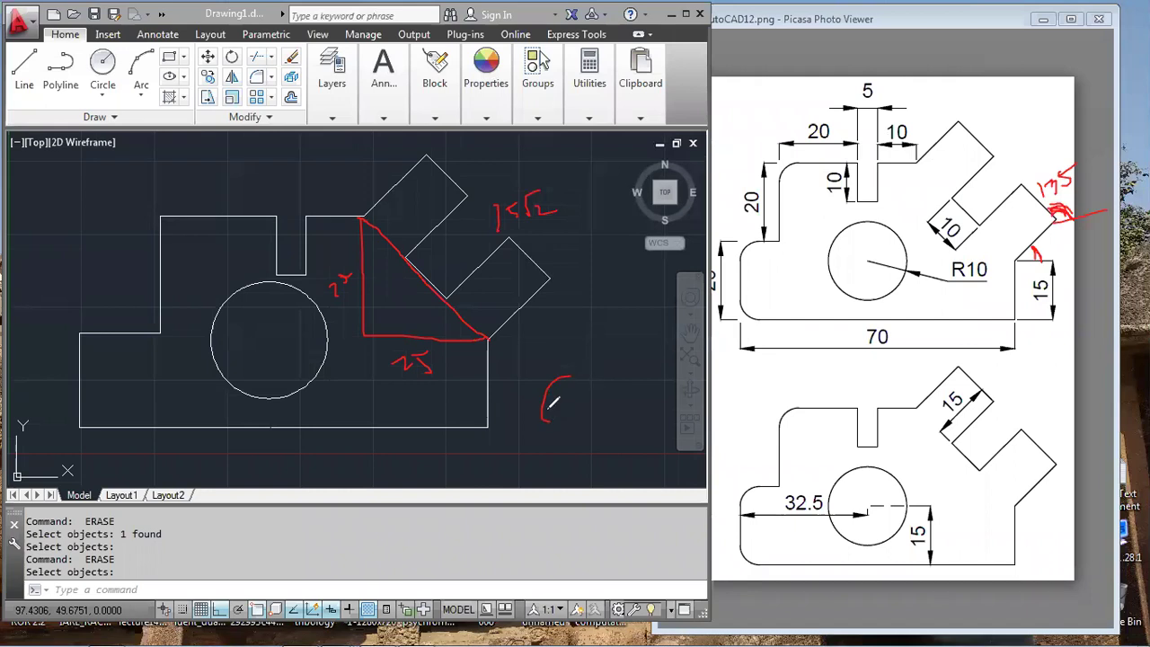
drag(566, 369, 569, 389)
key(e)
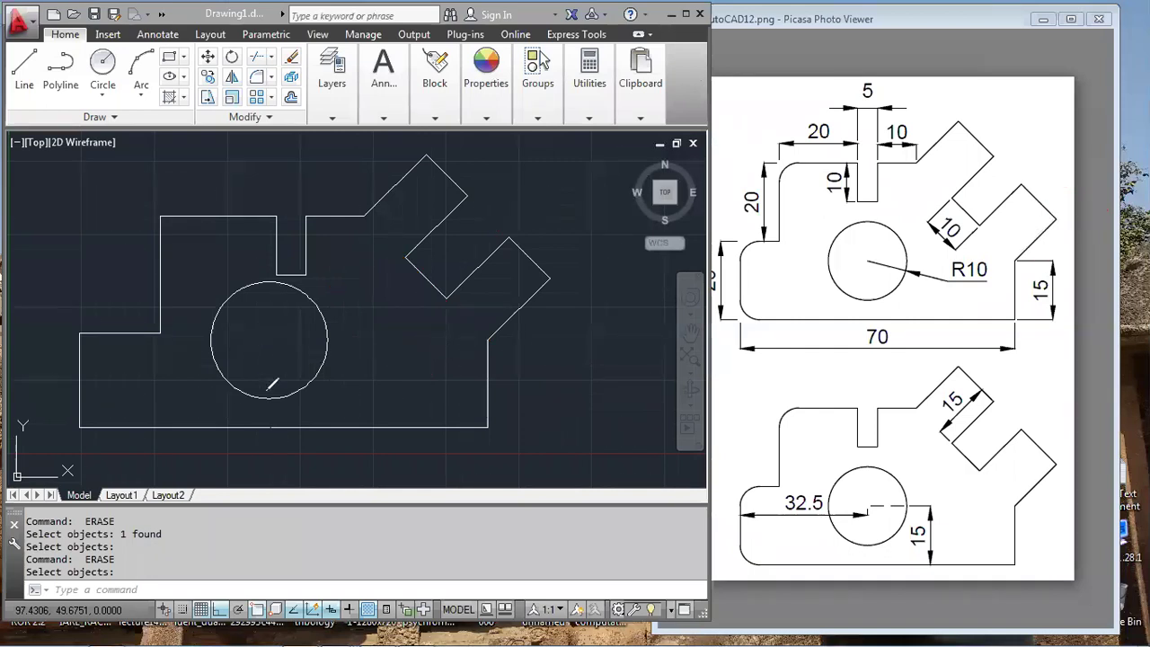
key(Escape)
click(34, 236)
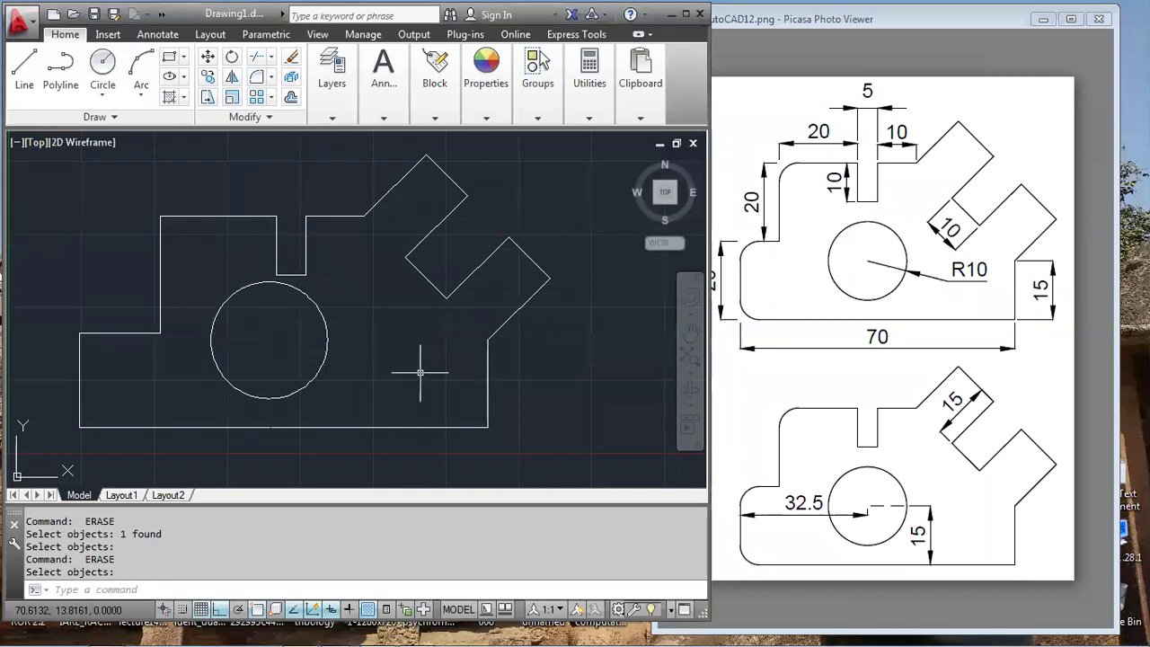
Fillet the outline's lower-left corner, between the left vertical edge and the bottom edge, with radius 3
text(F)
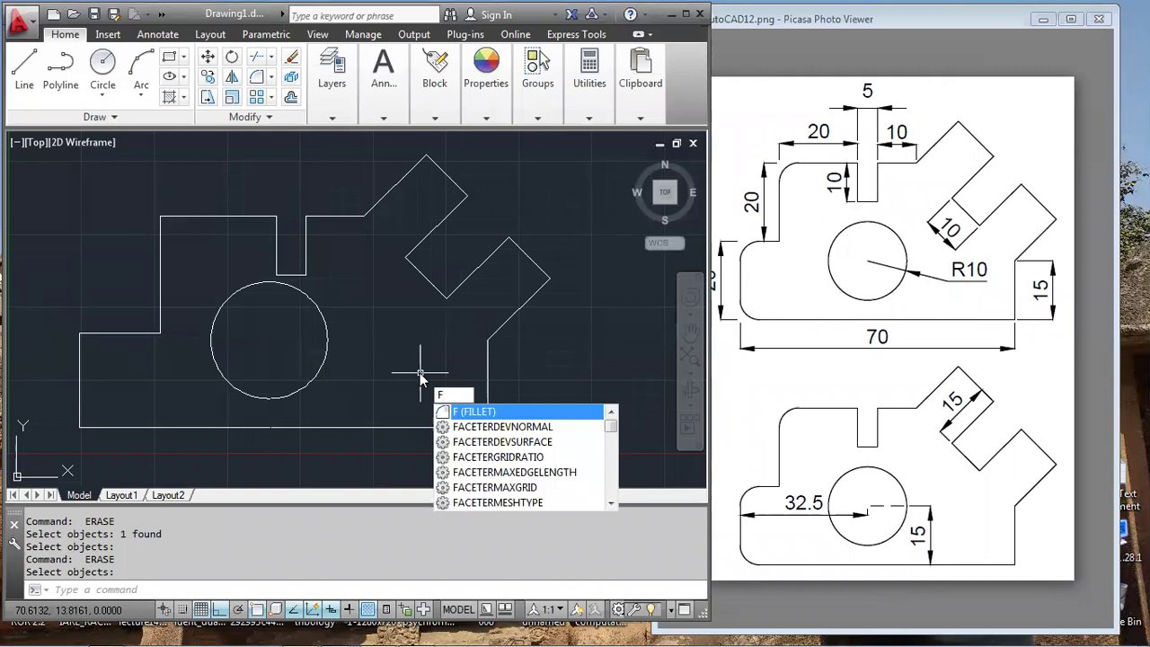
key(Return)
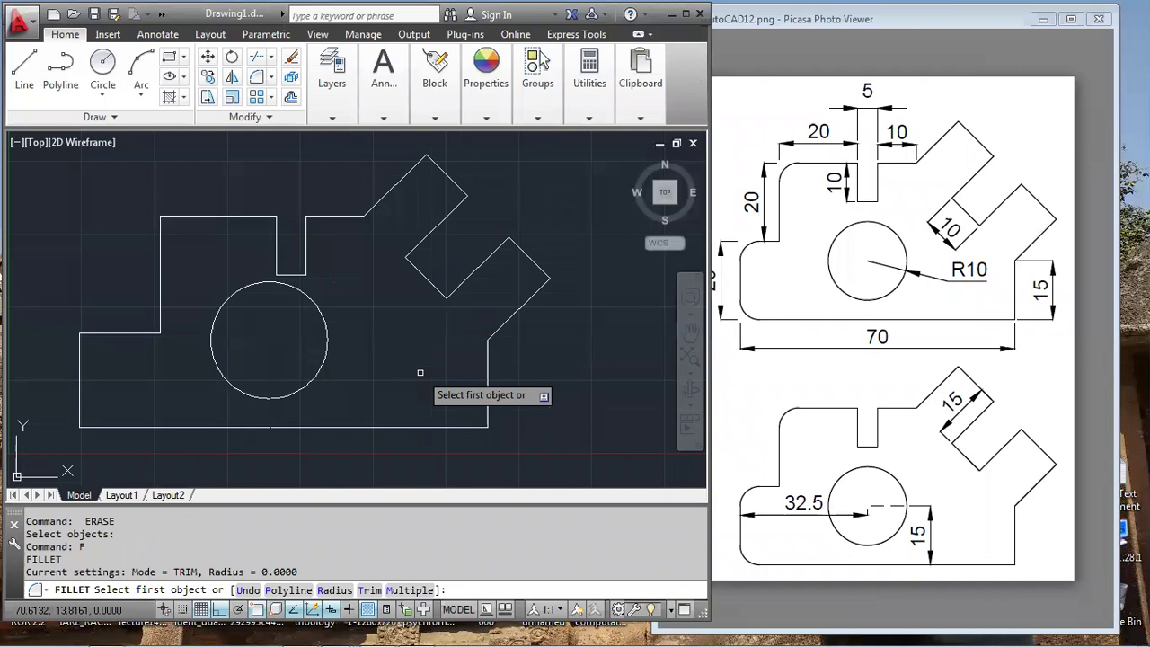
text(r)
key(Return)
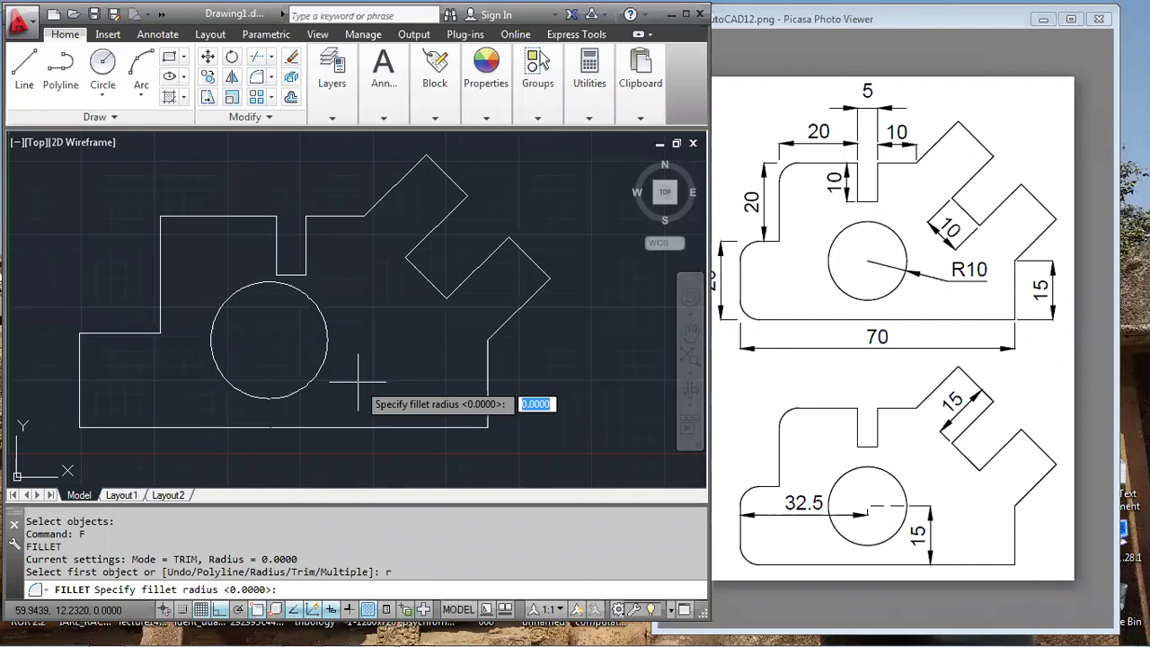
text(3)
key(Return)
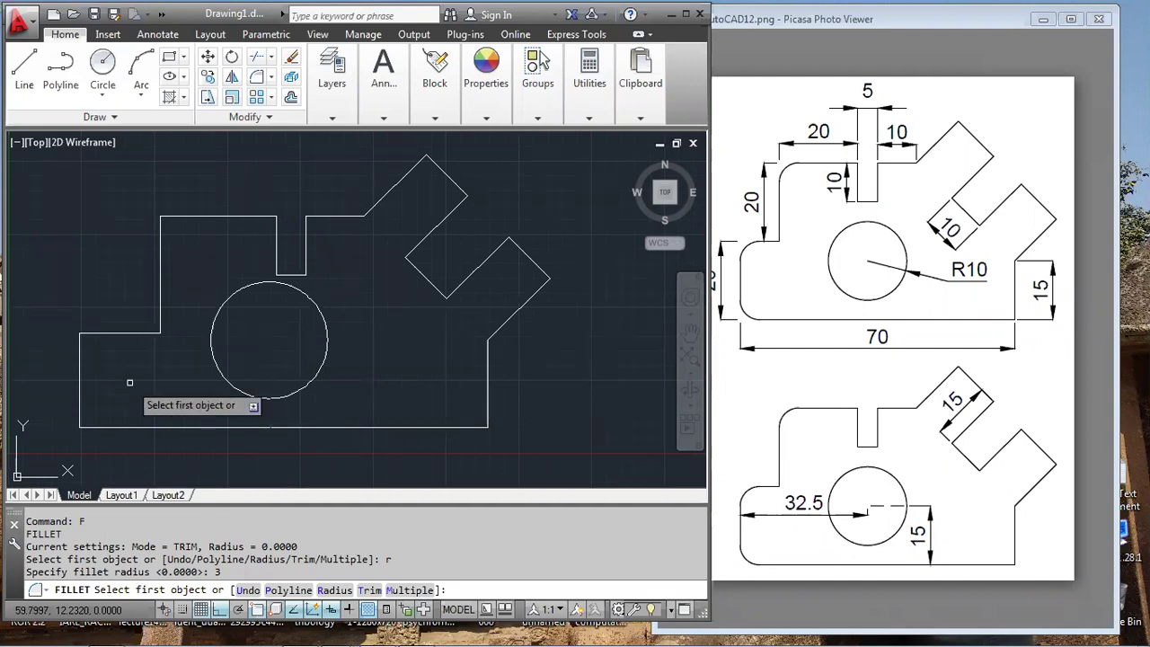
click(80, 395)
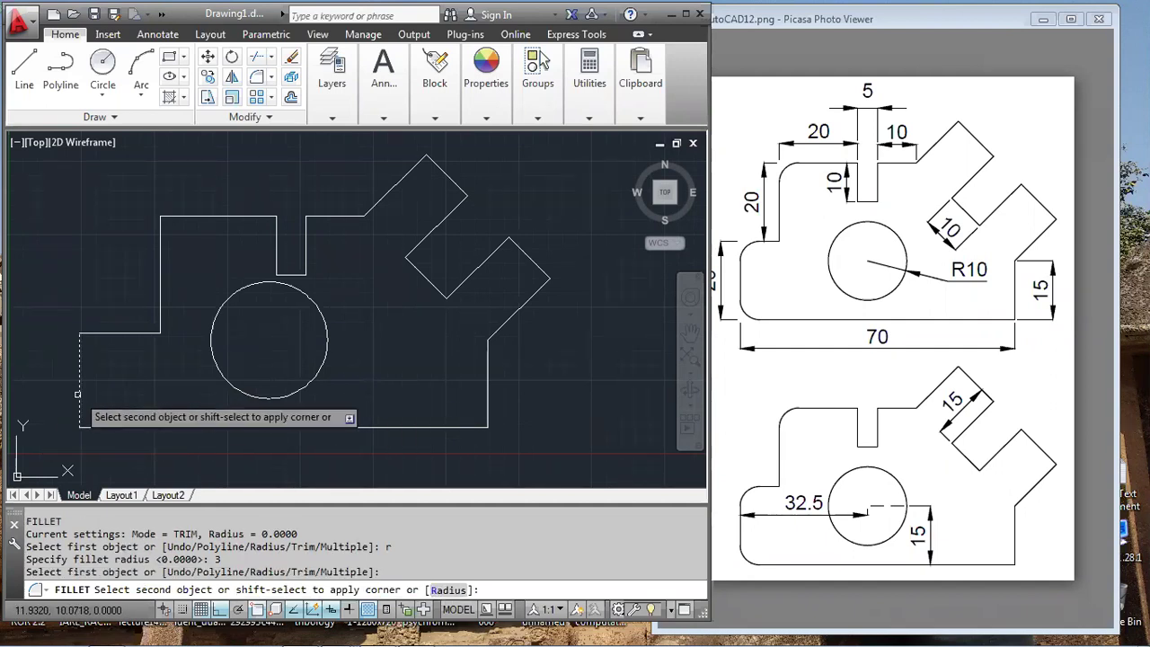
click(108, 429)
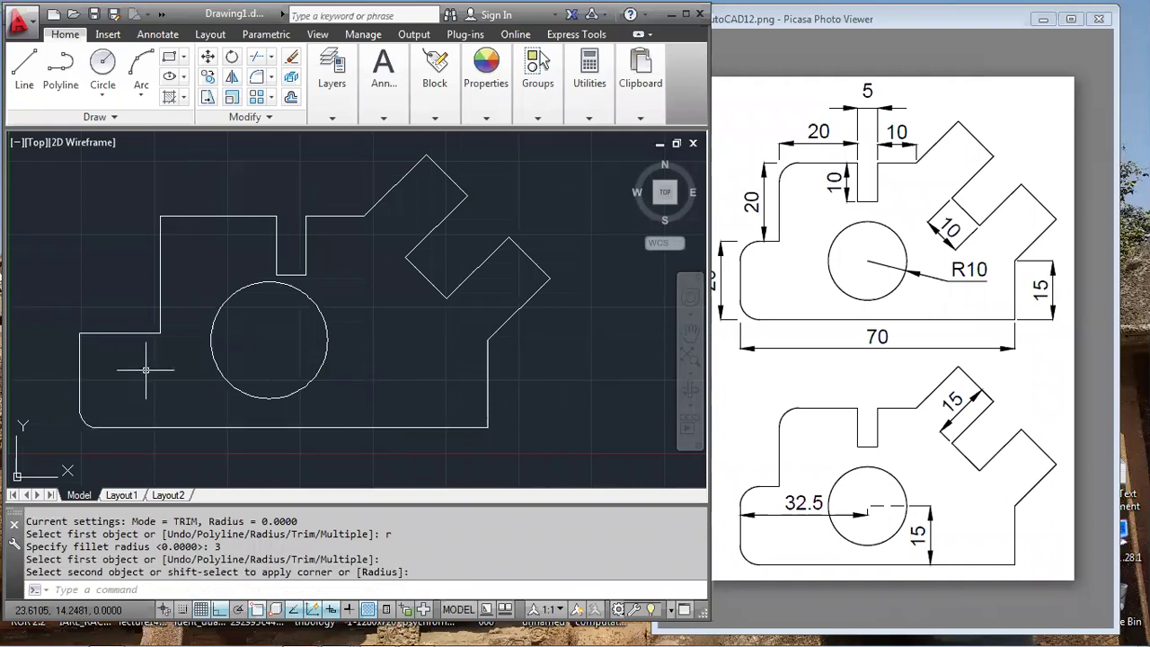
Fillet the outer corner of the left shoulder and the upper-left corner of the raised section with the same radius
key(Return)
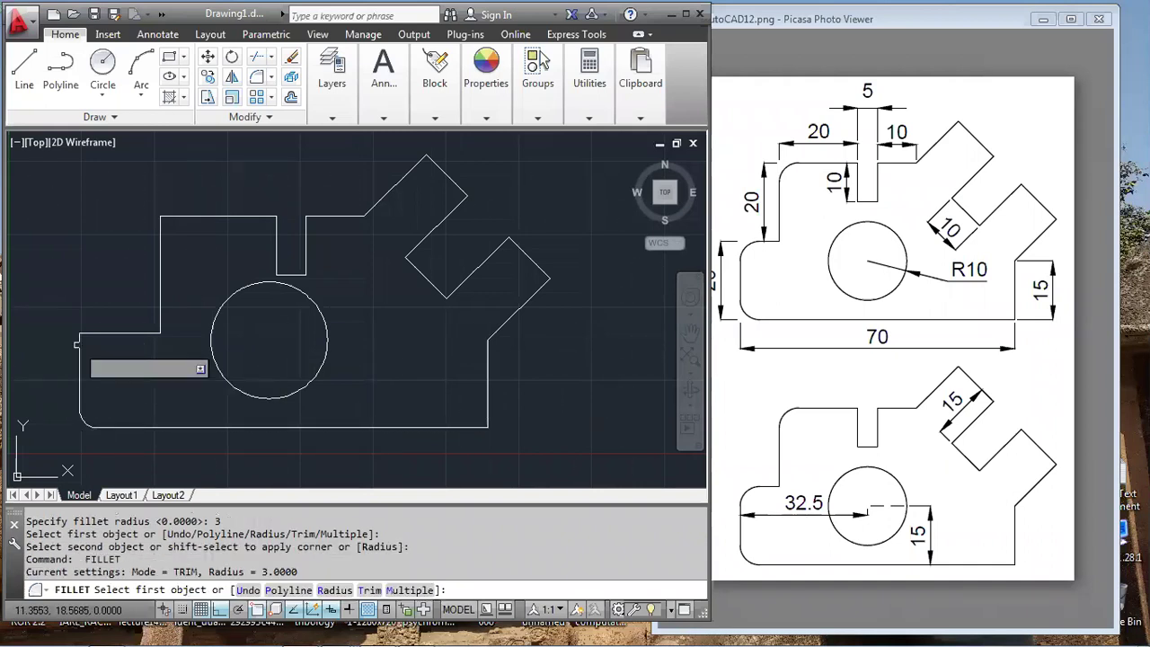
click(79, 359)
click(117, 333)
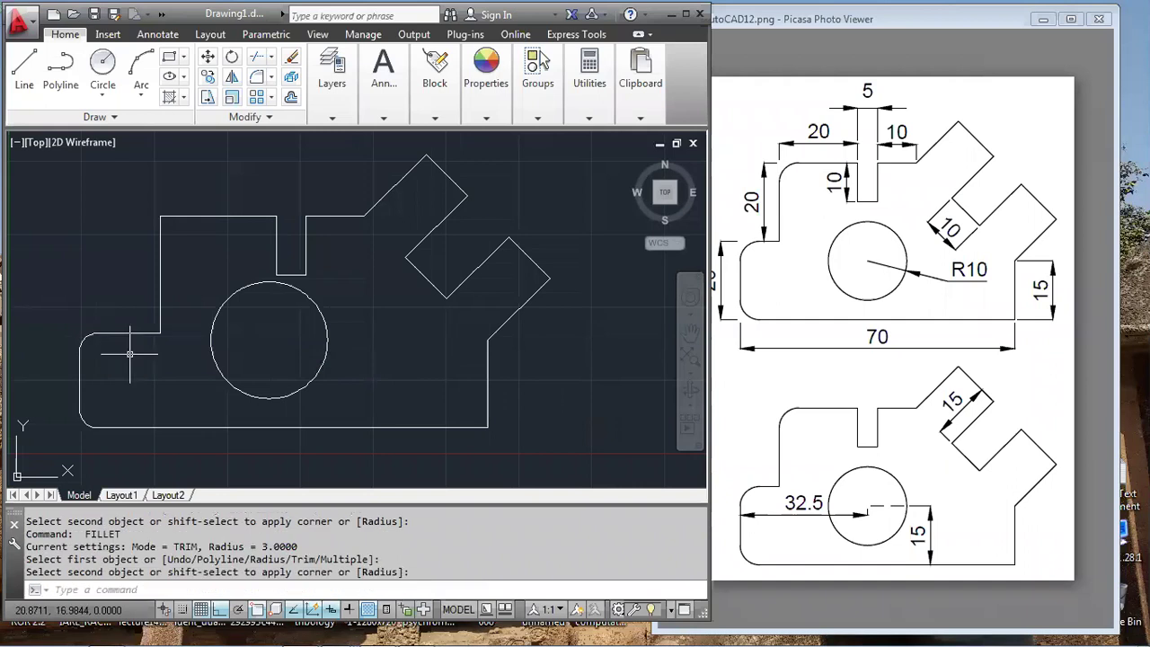
key(Return)
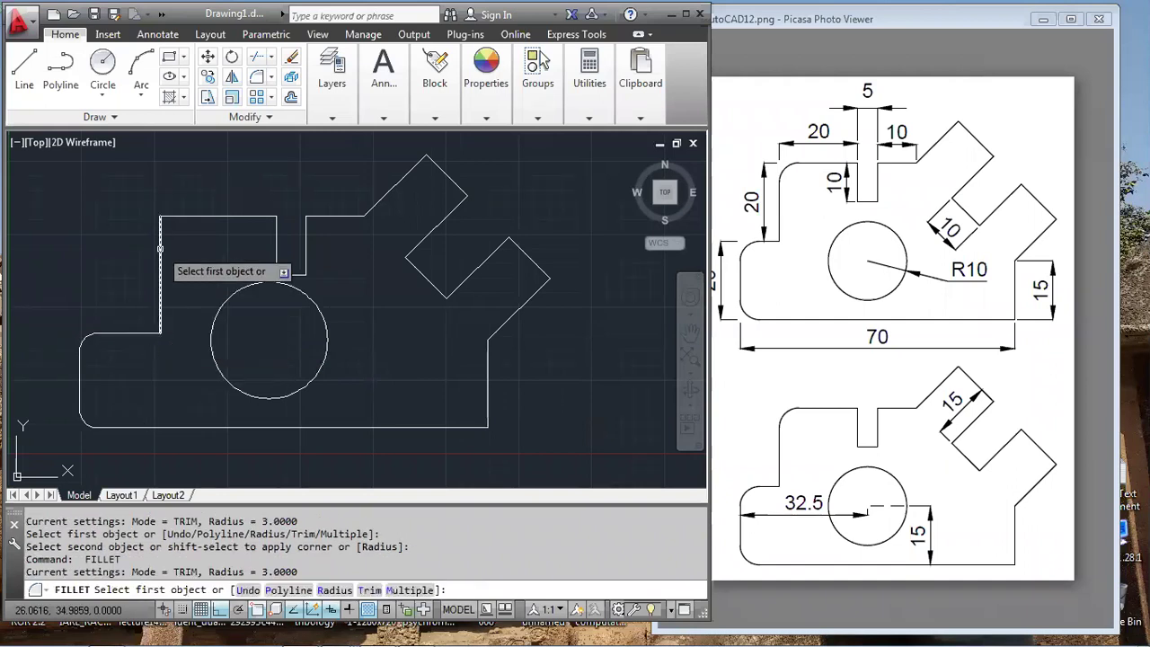
click(160, 250)
click(186, 217)
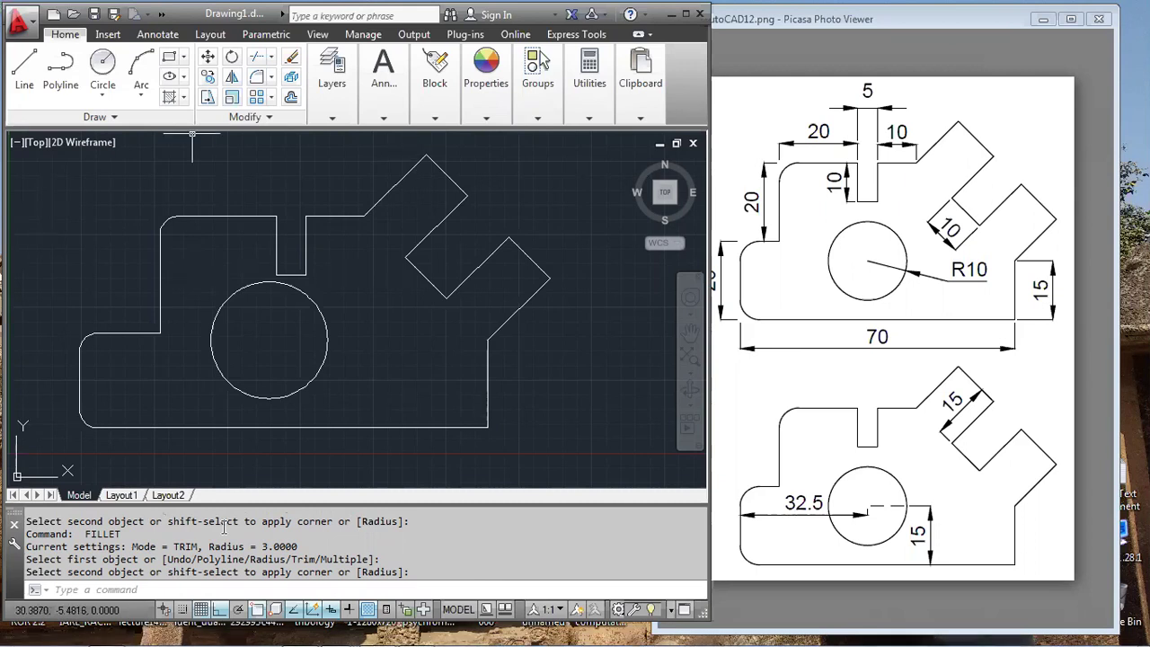
scroll(355, 305, down, 8)
scroll(606, 304, up, 5)
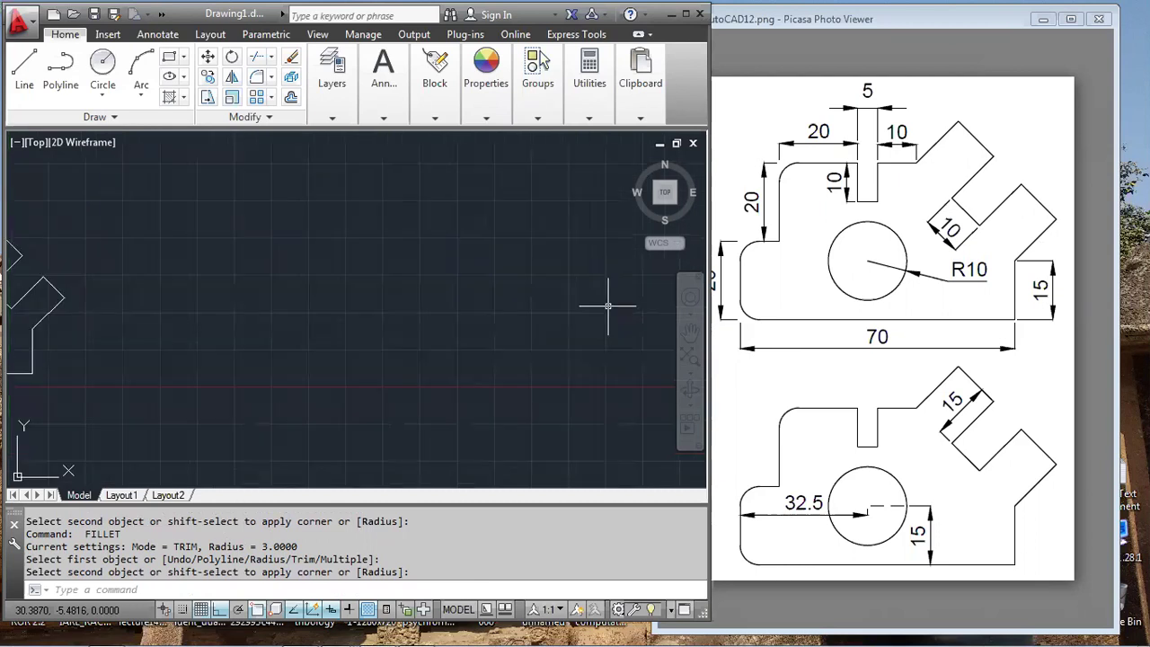
scroll(241, 299, down, 2)
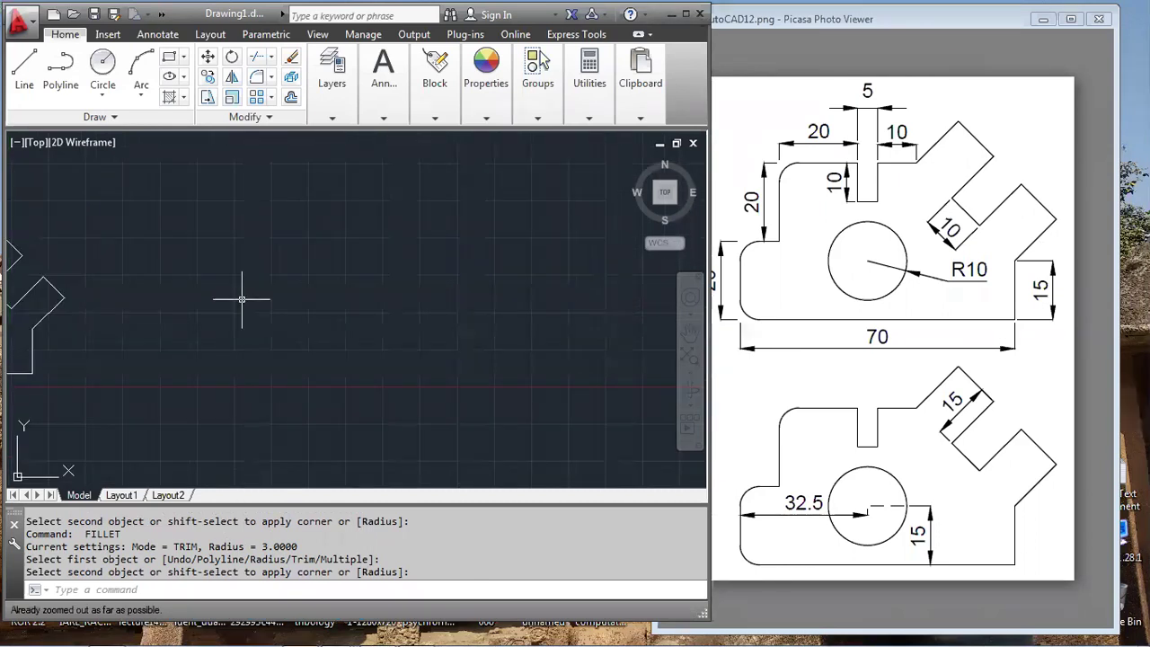
click(352, 306)
click(381, 264)
scroll(390, 342, down, 2)
scroll(390, 342, up, 3)
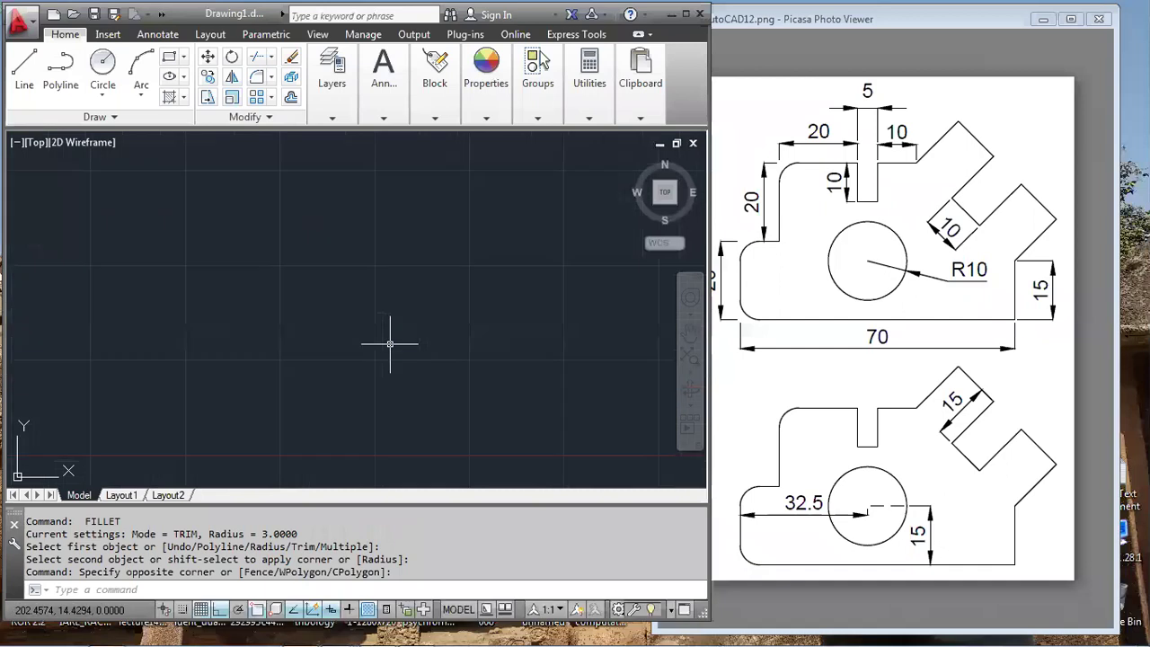
scroll(390, 344, down, 4)
text(zee)
key(Return)
key(Escape)
key(Escape)
key(Escape)
key(Escape)
key(Escape)
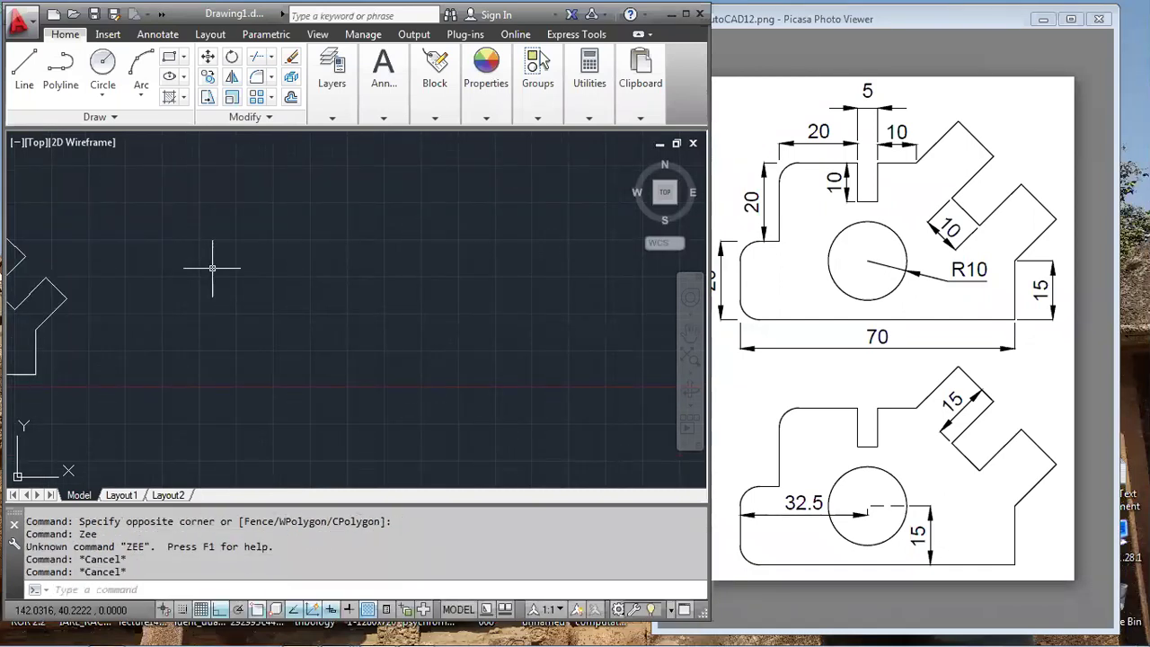
Draw a 70-unit horizontal bottom edge for the second profile, in the empty space to the right of the finished one
text(z)
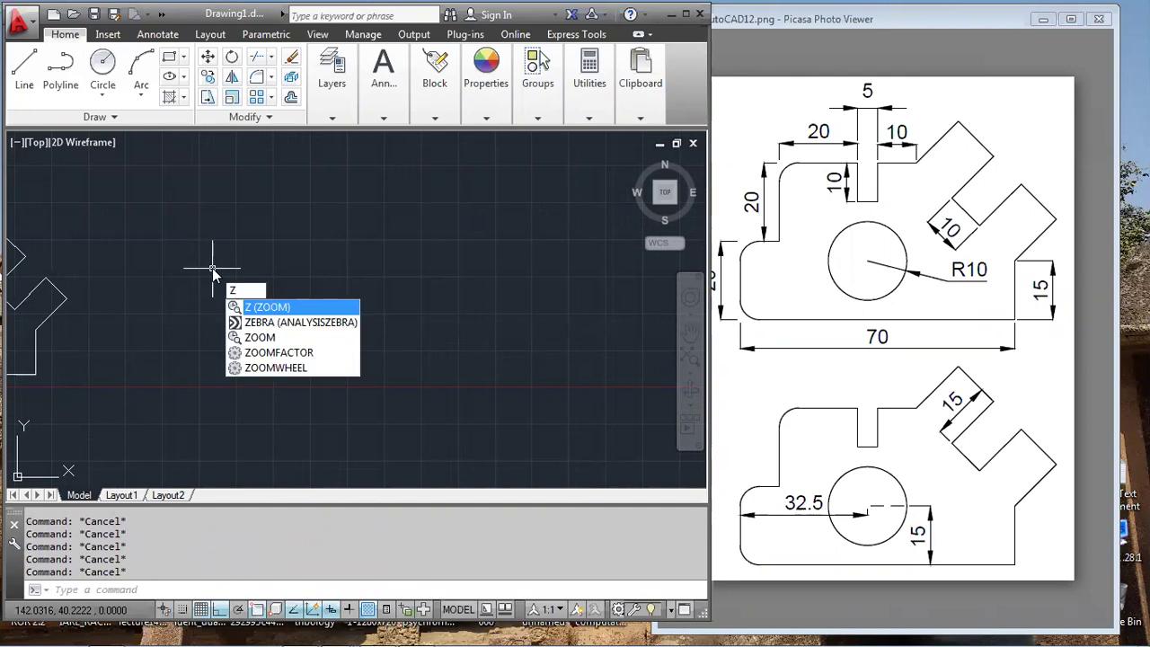
key(Return)
text(e)
key(Return)
scroll(313, 288, down, 5)
scroll(617, 270, up, 2)
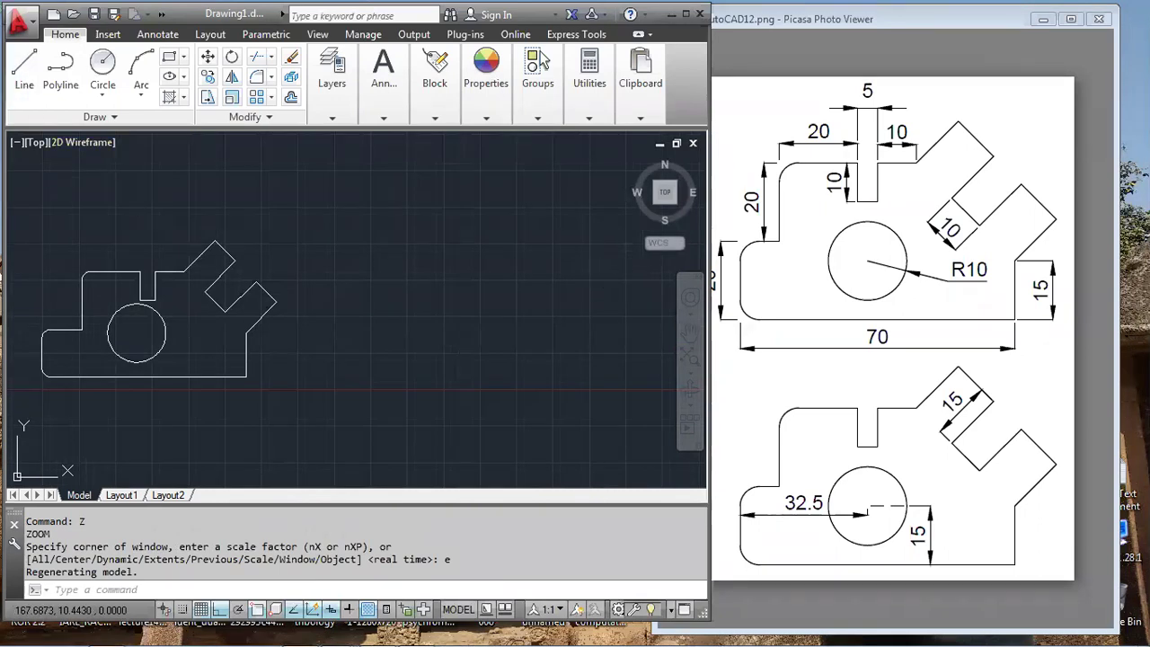
text(l)
key(Return)
click(363, 387)
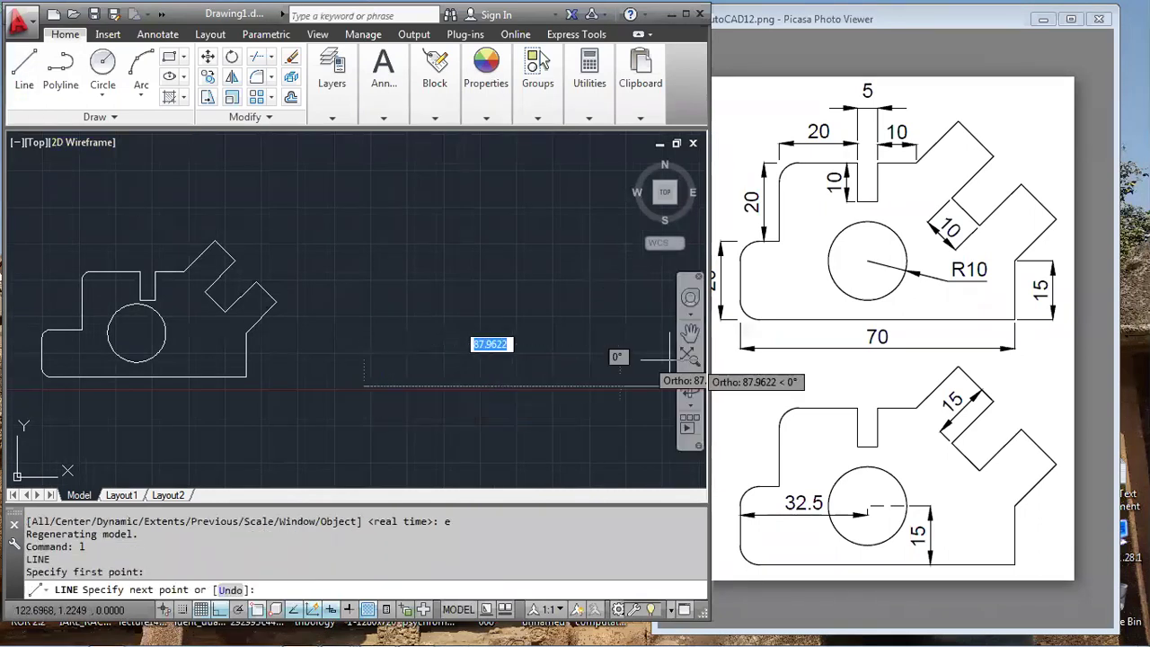
text(70)
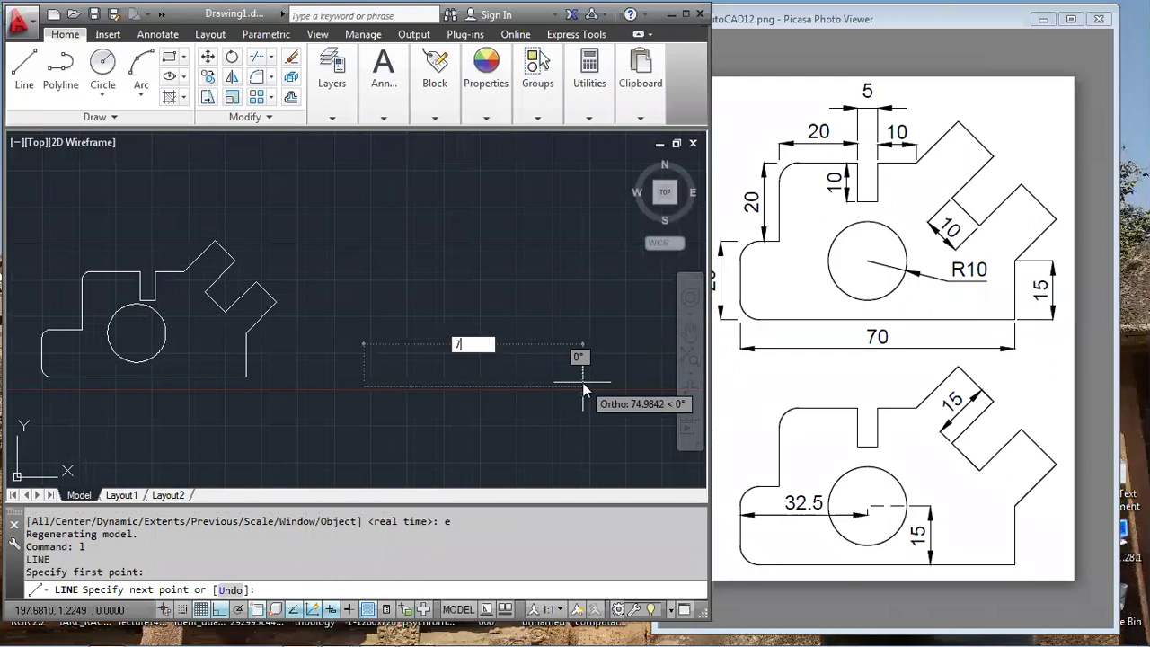
key(Return)
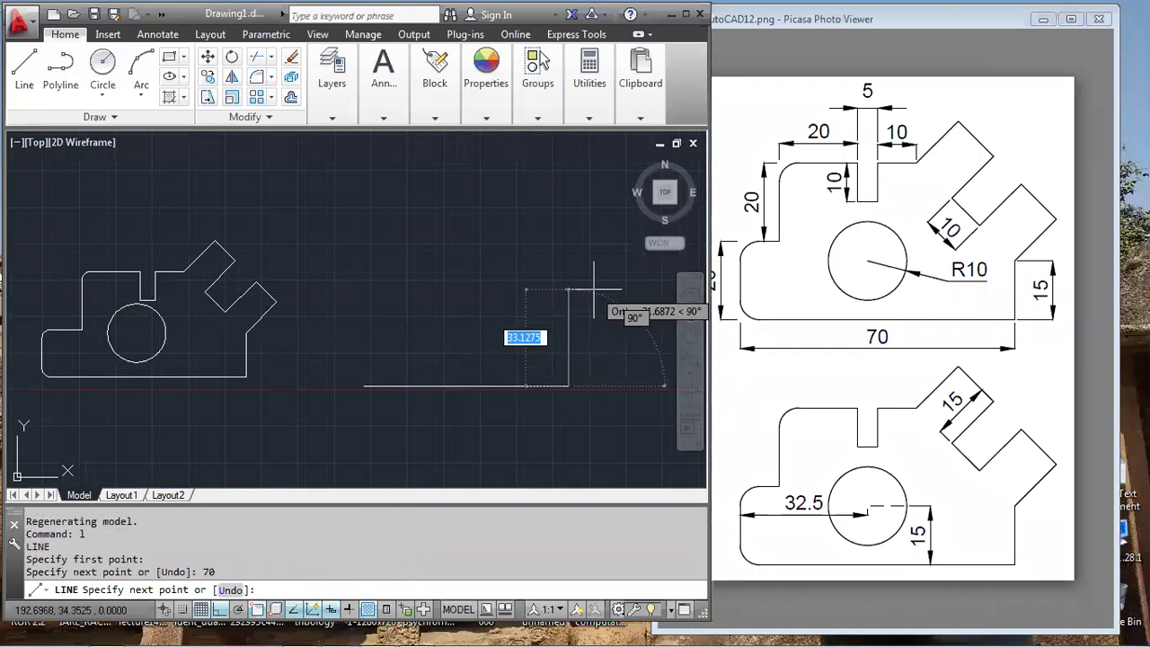
Continue from the bottom edge's right end with a 15-unit vertical line upward and a 15-unit line at 45 degrees
text(15)
key(Return)
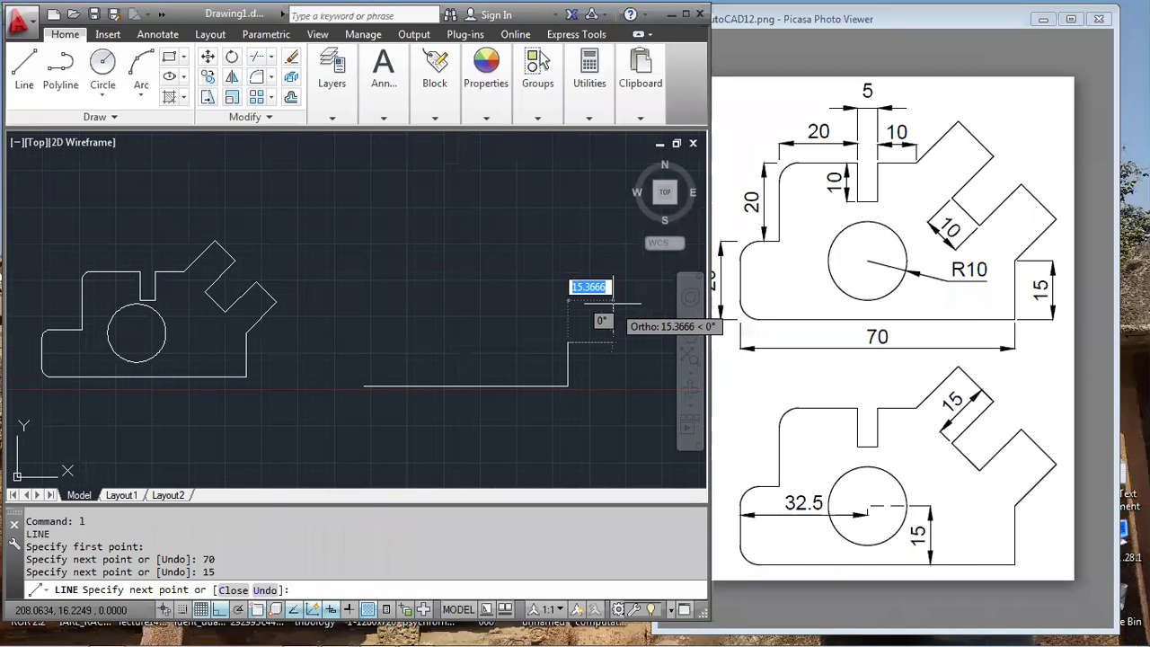
key(F8)
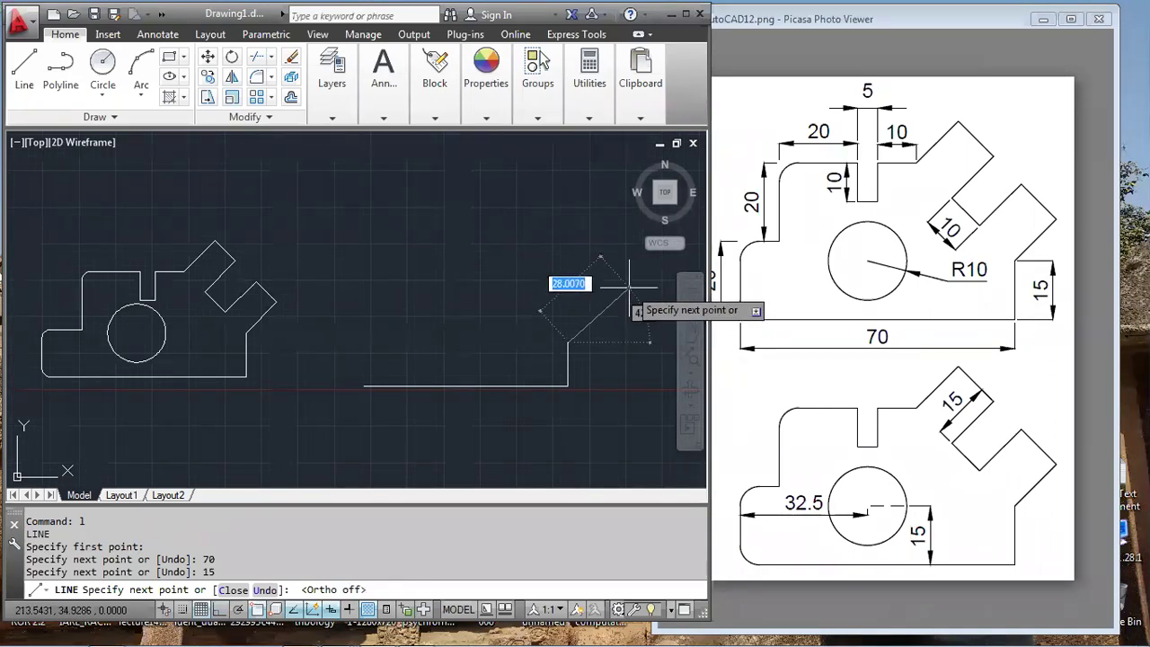
text(@15)
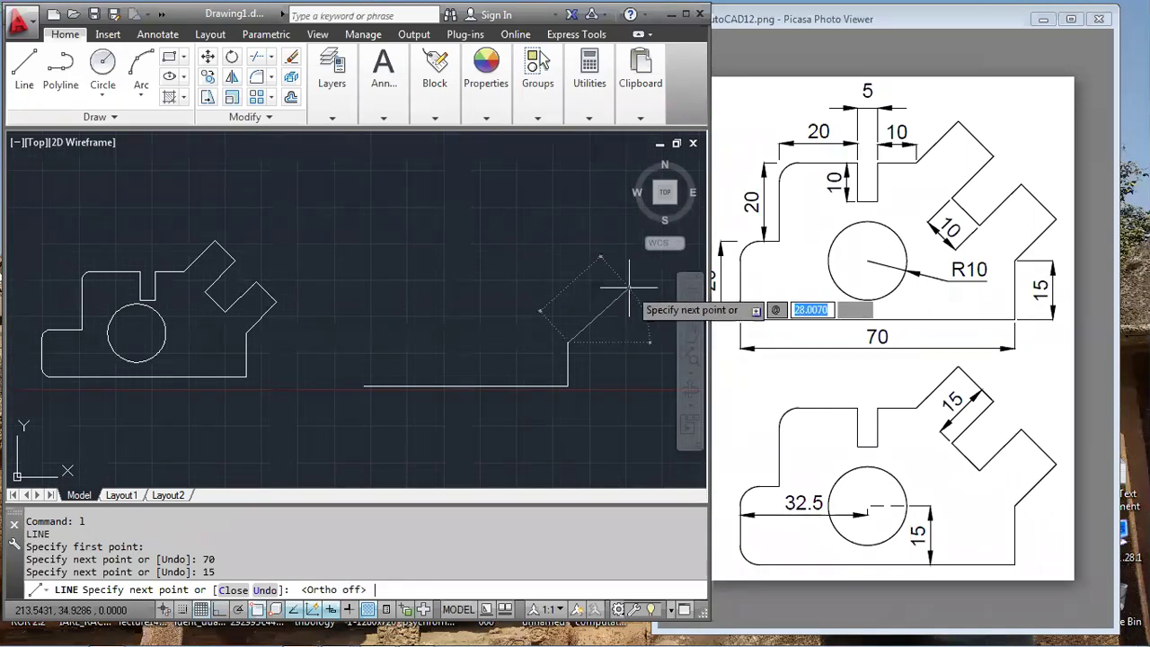
key(Tab)
text(45)
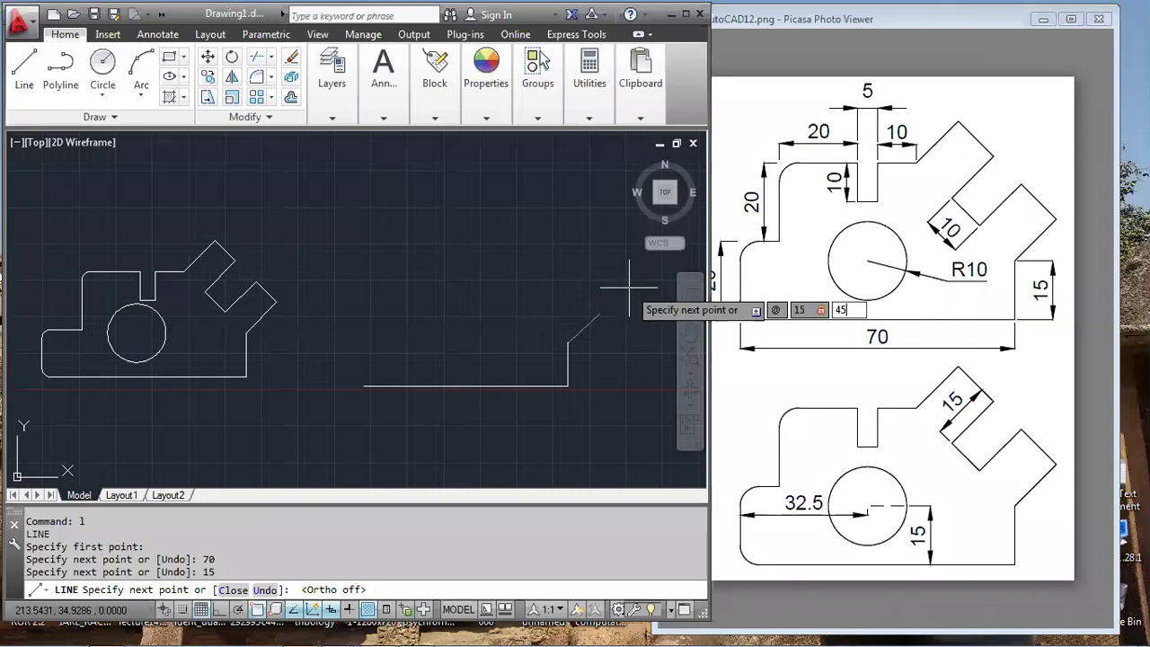
key(Return)
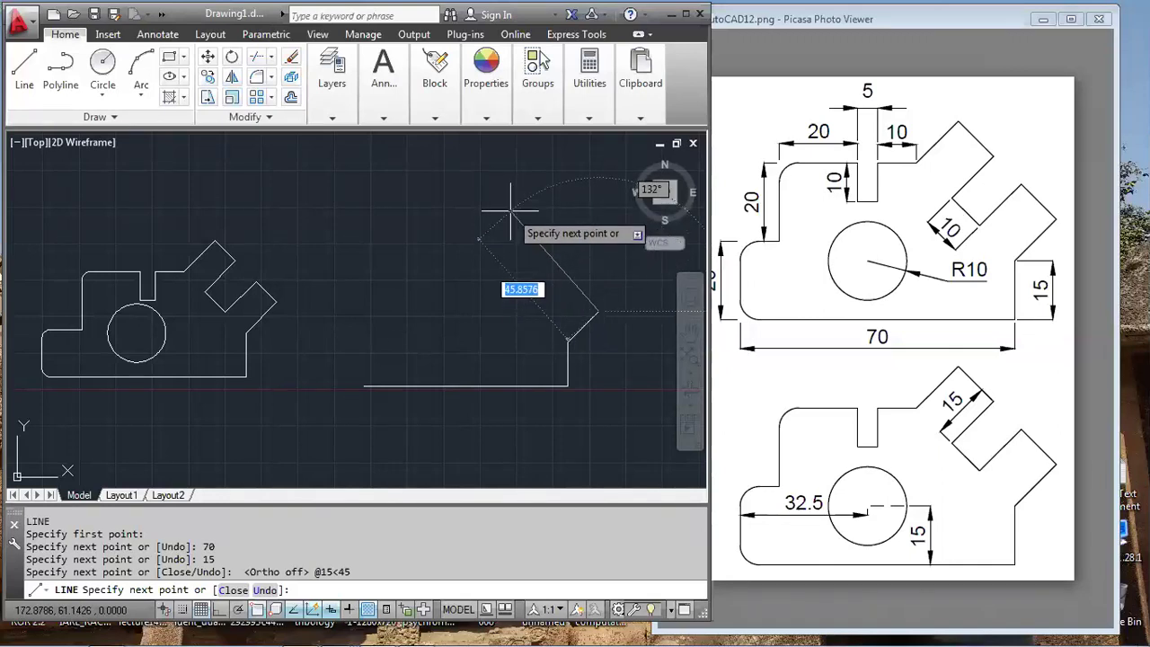
key(Return)
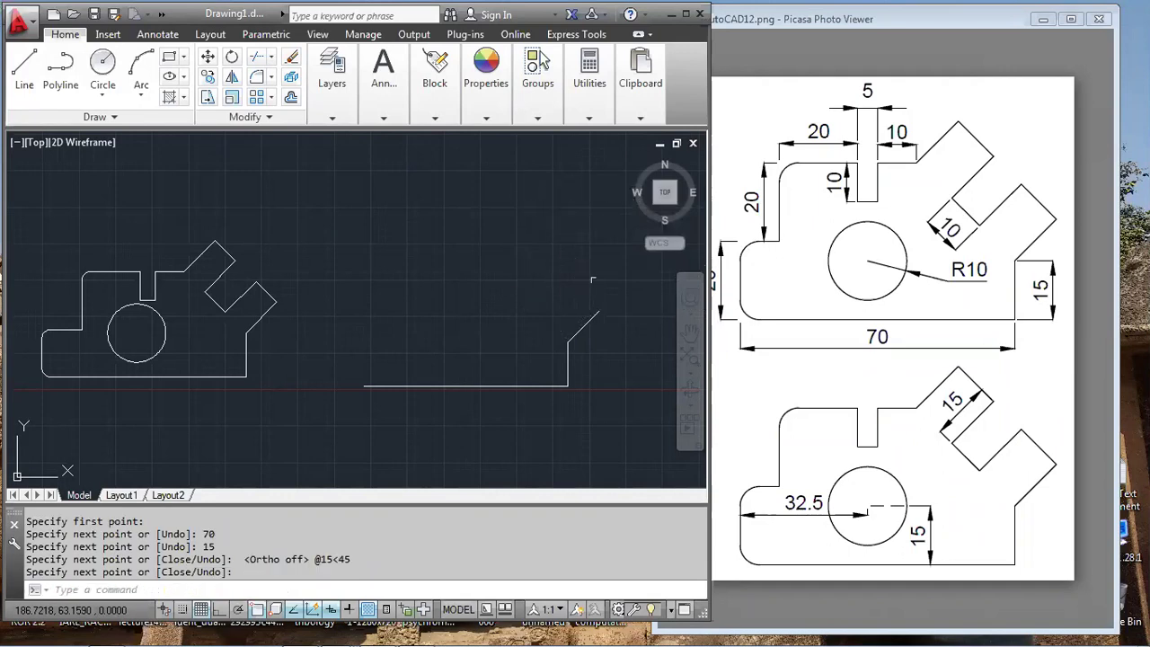
text(l)
key(Return)
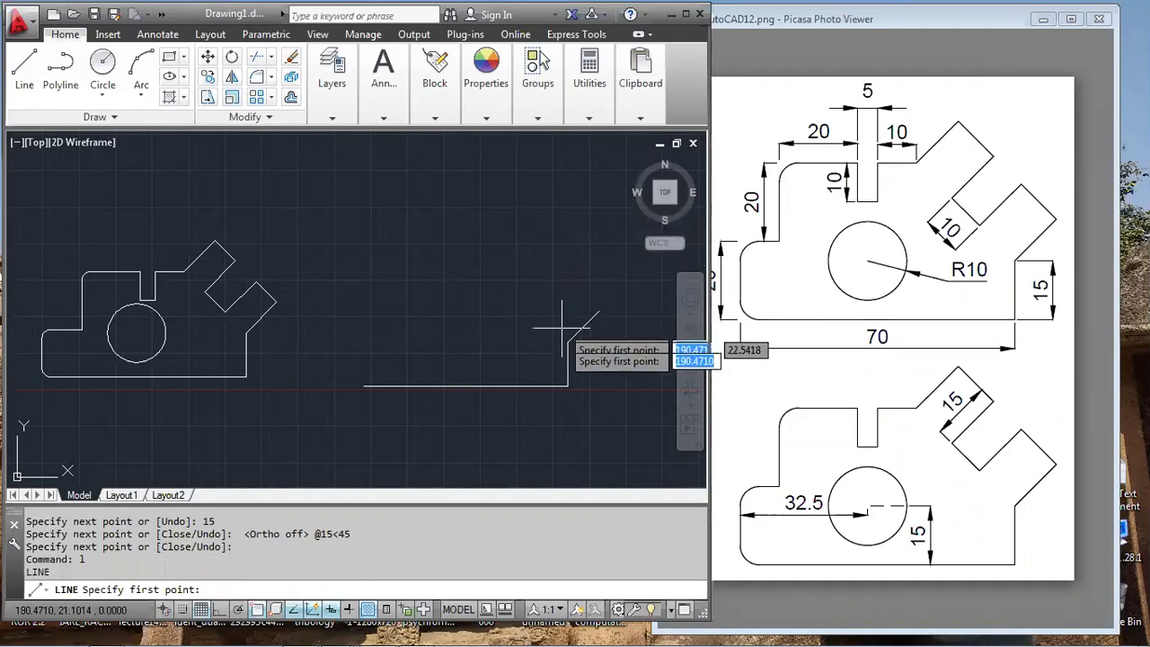
click(568, 341)
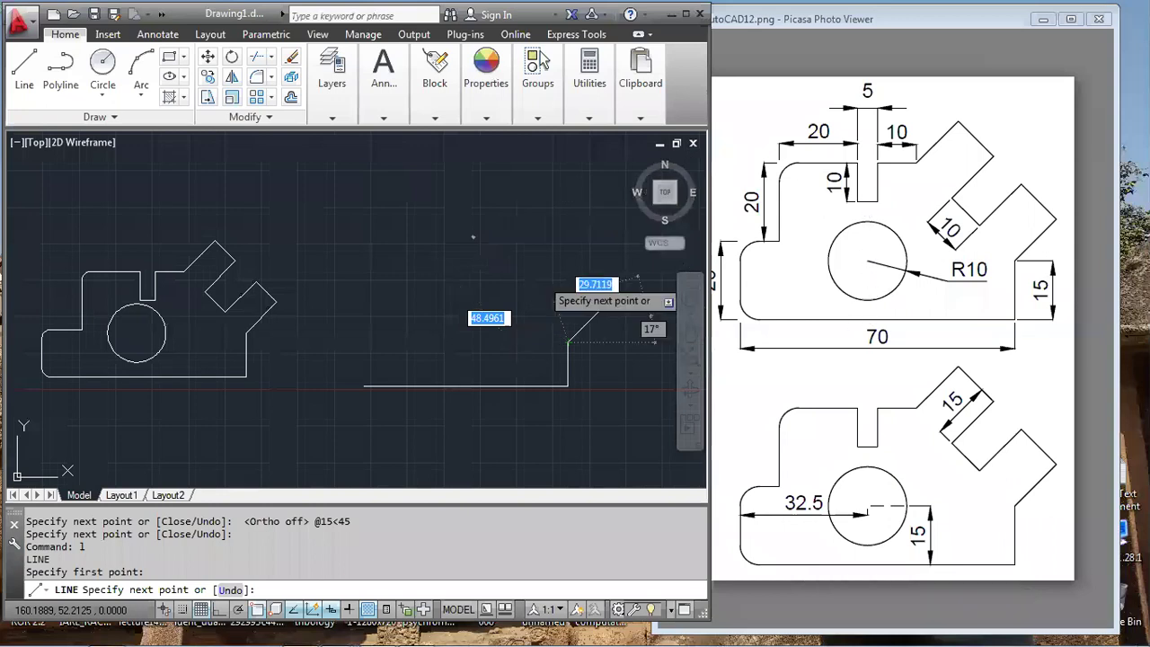
key(Escape)
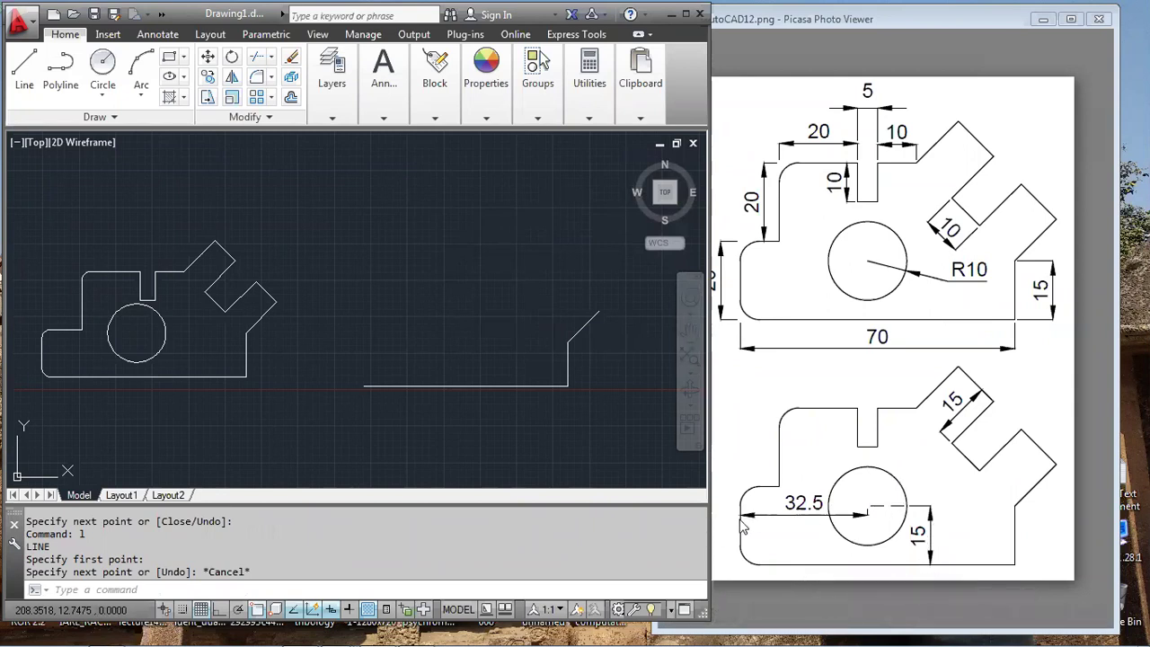
Draw a 20-unit vertical left edge upward from the left end of the second profile's bottom edge
text(l)
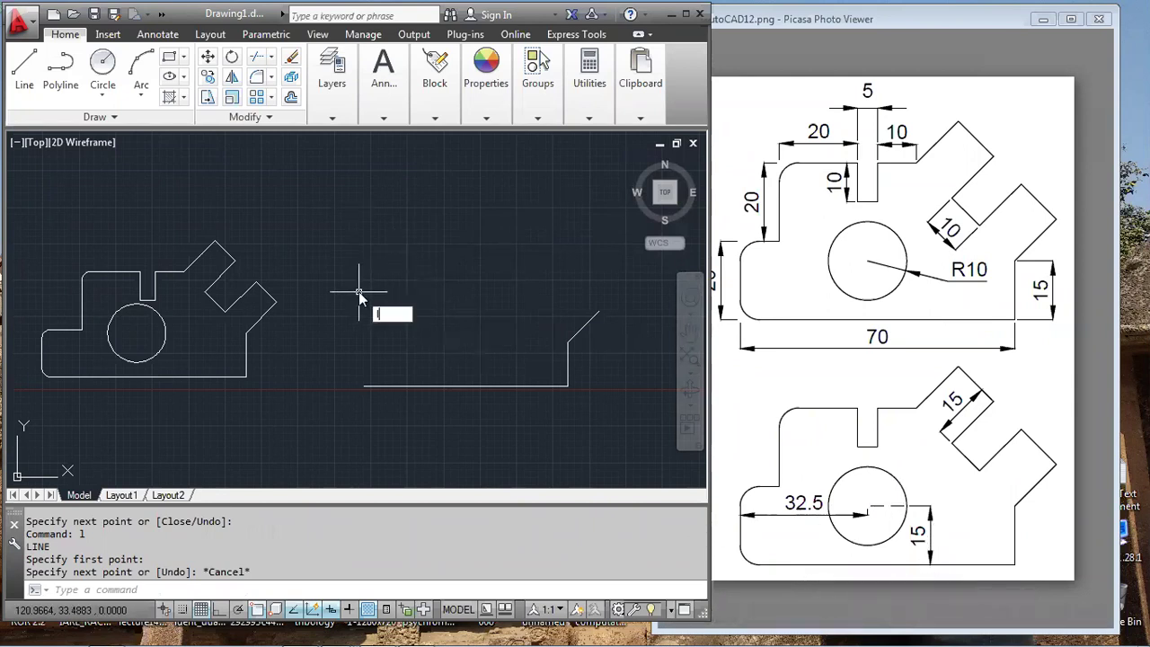
key(Return)
click(362, 386)
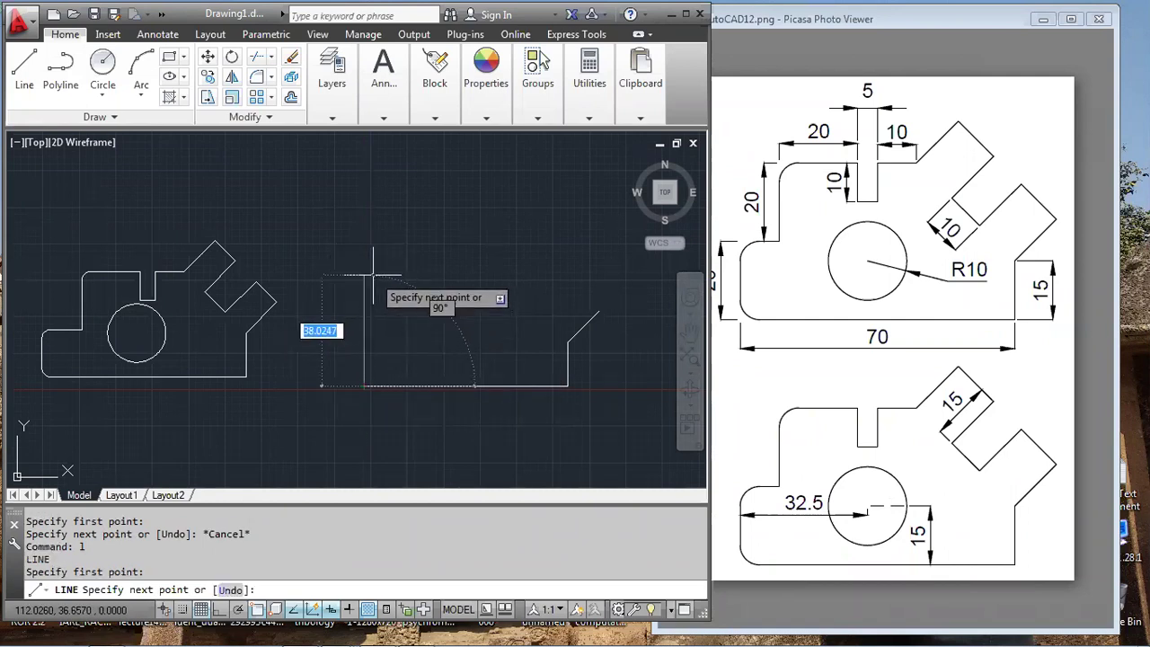
key(F8)
text(20)
key(Return)
key(Return)
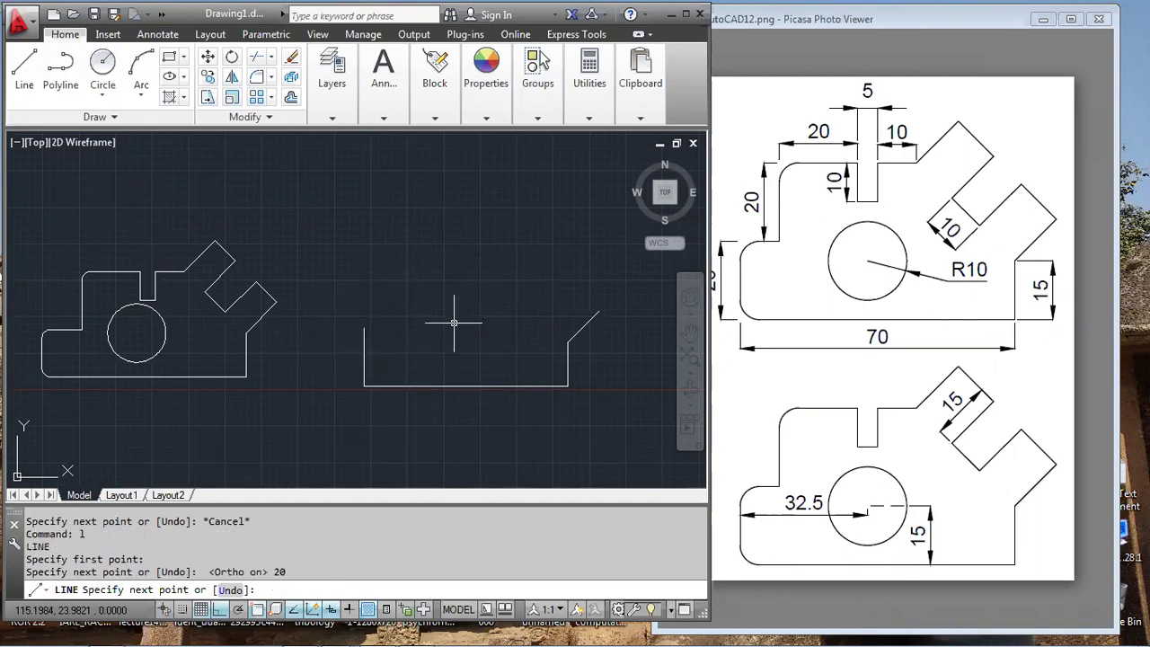
text(l)
key(Return)
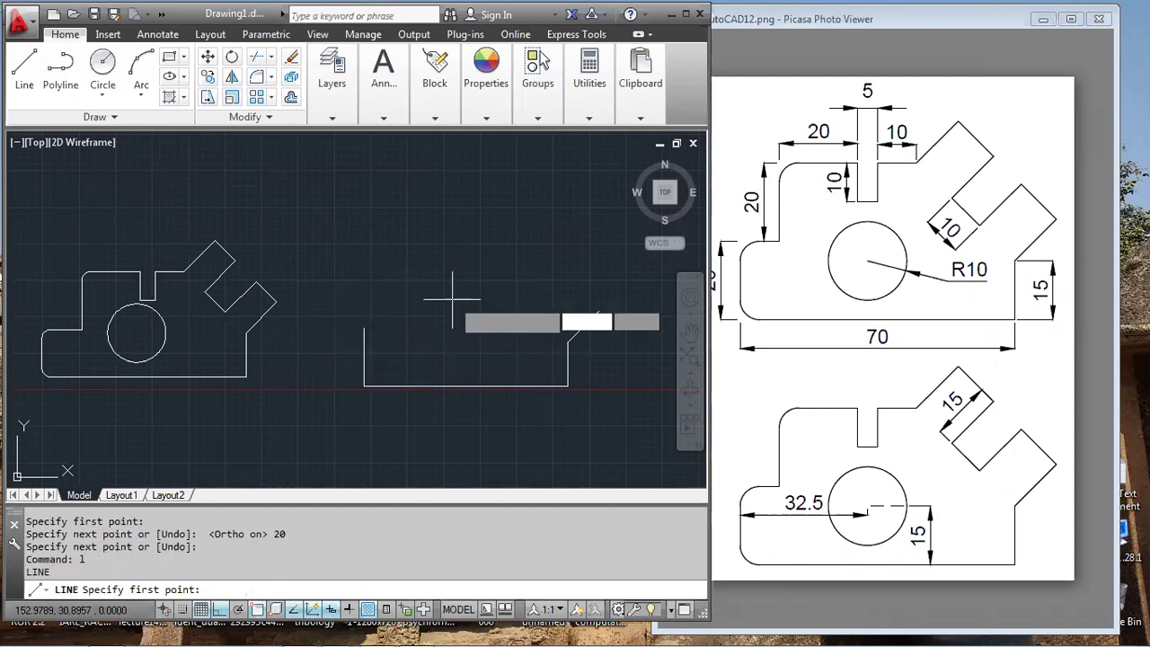
key(Escape)
key(Escape)
key(Escape)
Offset the second profile's left vertical edge 32.5 units to the right, into the profile
text(o)
key(Return)
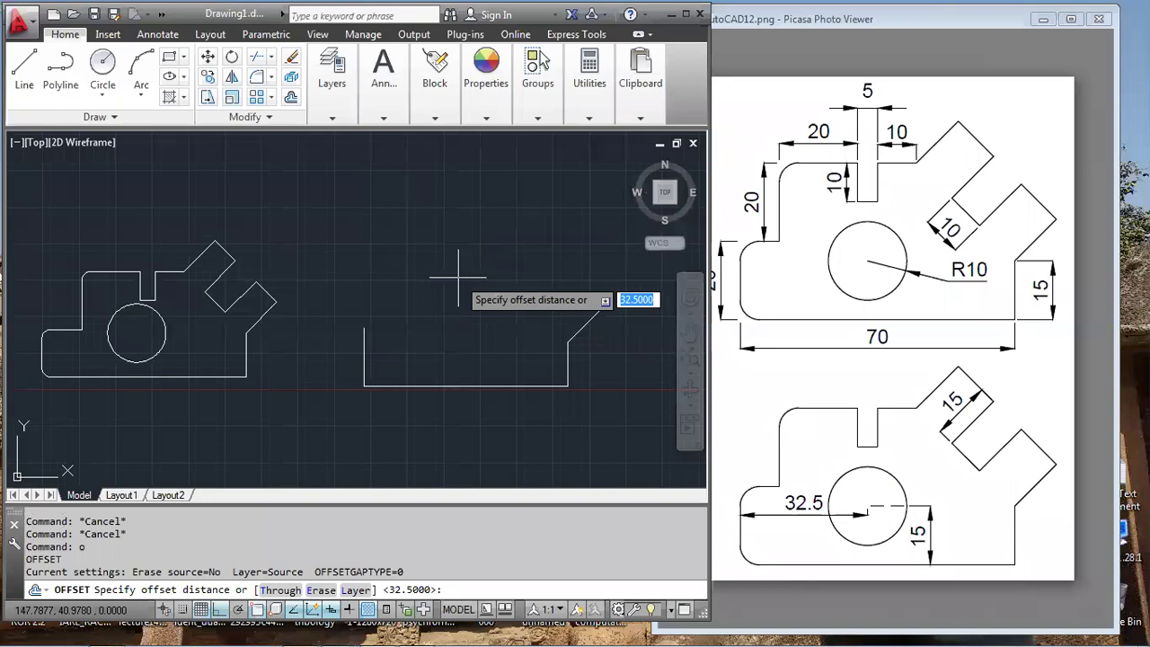
key(Return)
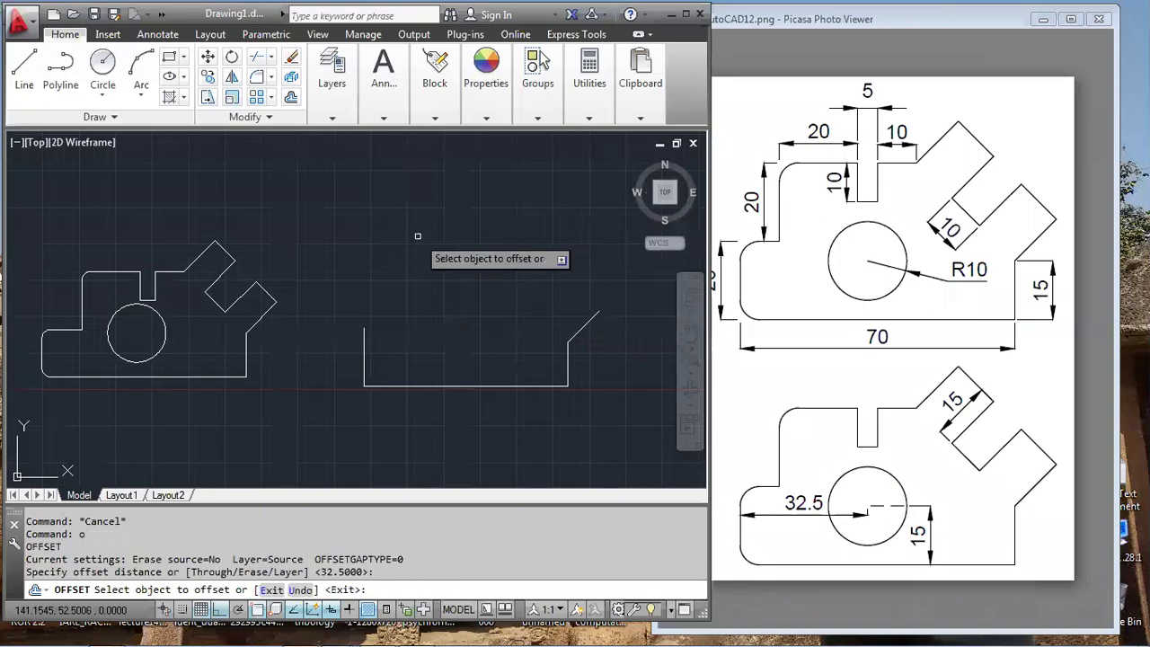
click(363, 354)
click(514, 327)
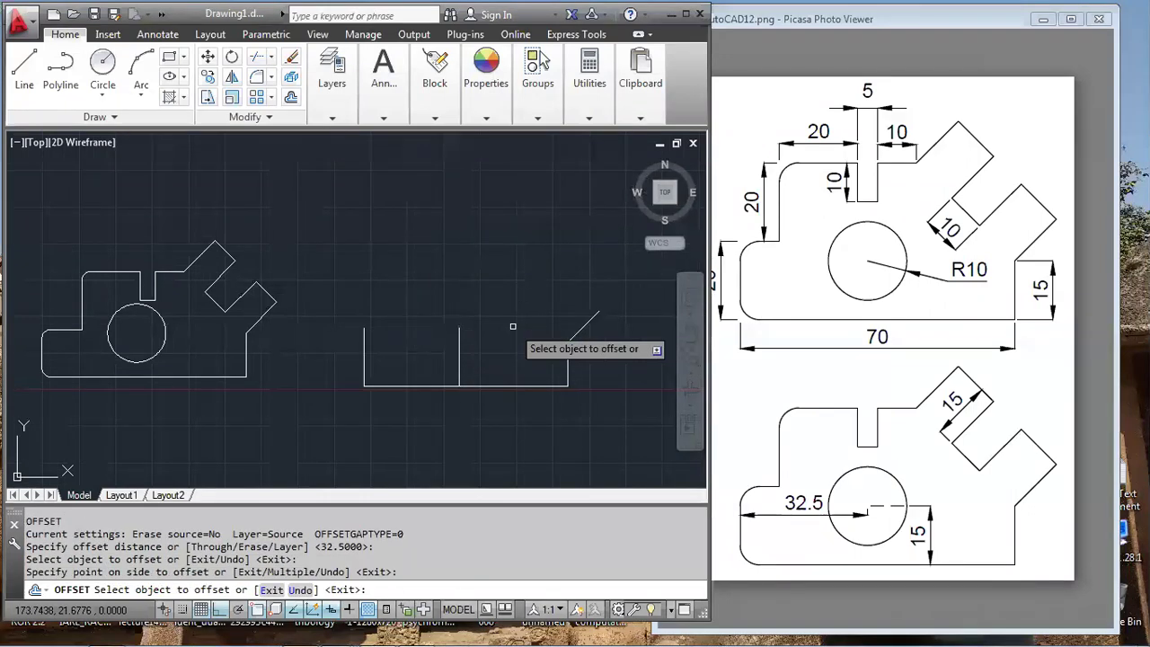
key(Return)
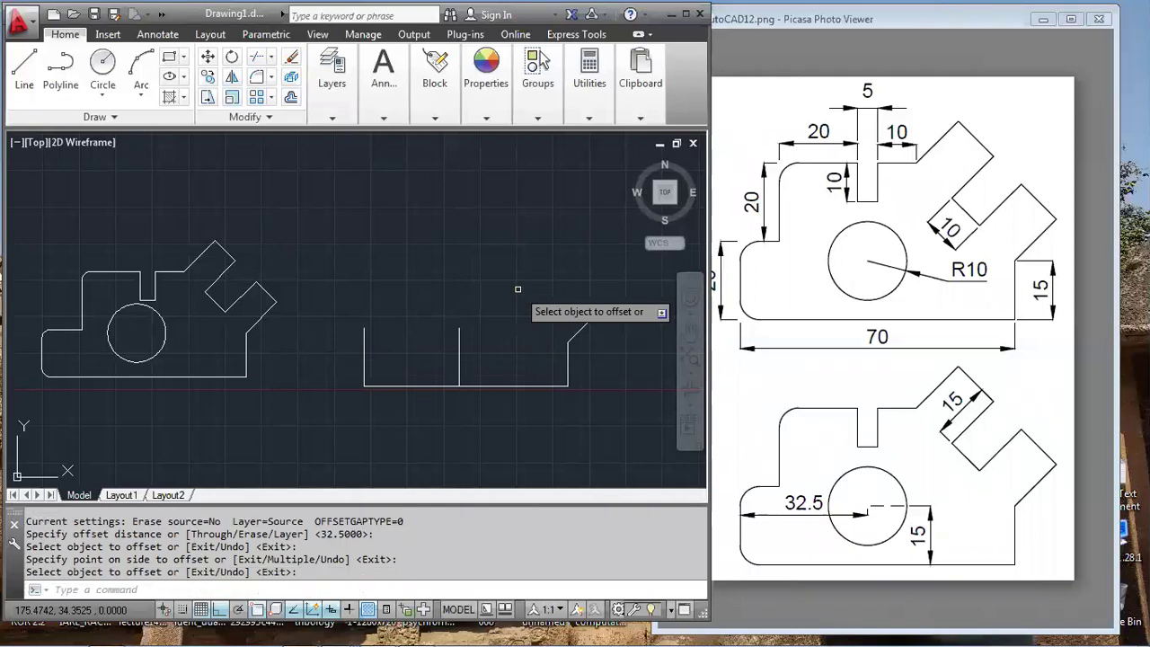
Offset the second profile's bottom edge 15 units upward
key(Return)
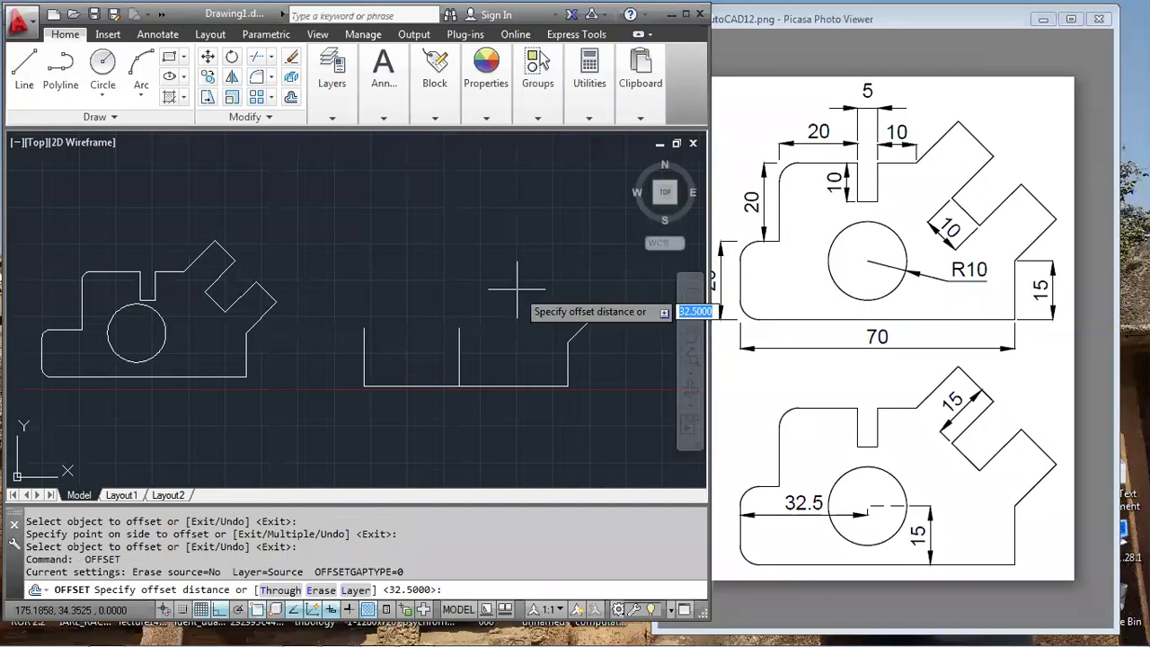
text(15)
key(Return)
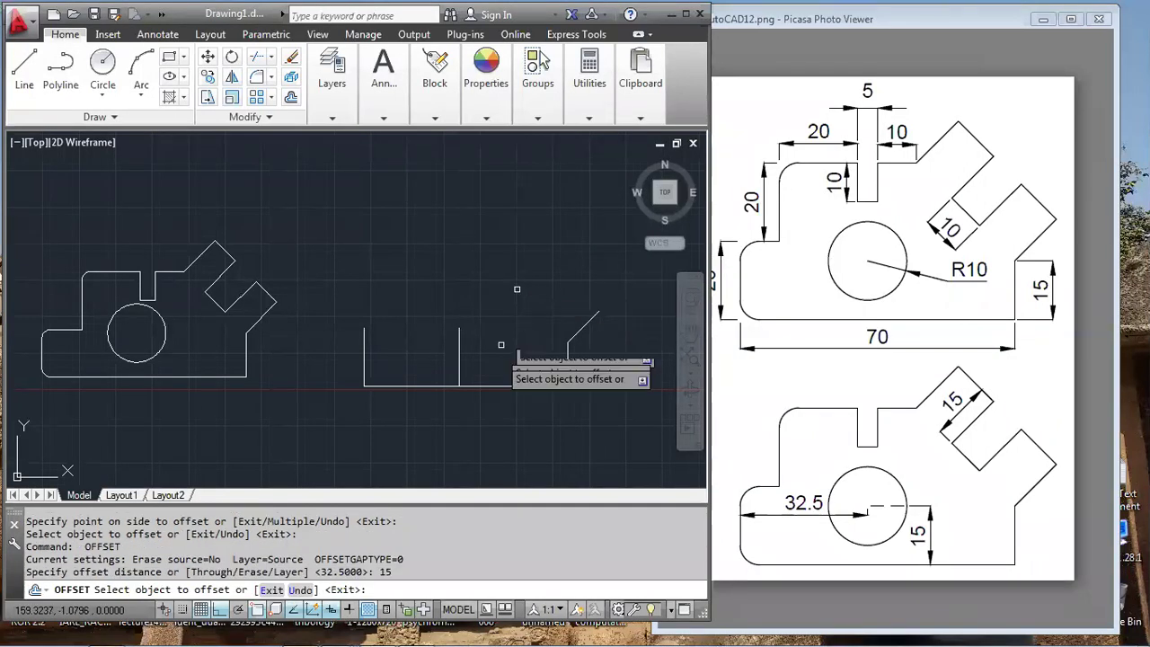
click(508, 386)
click(490, 308)
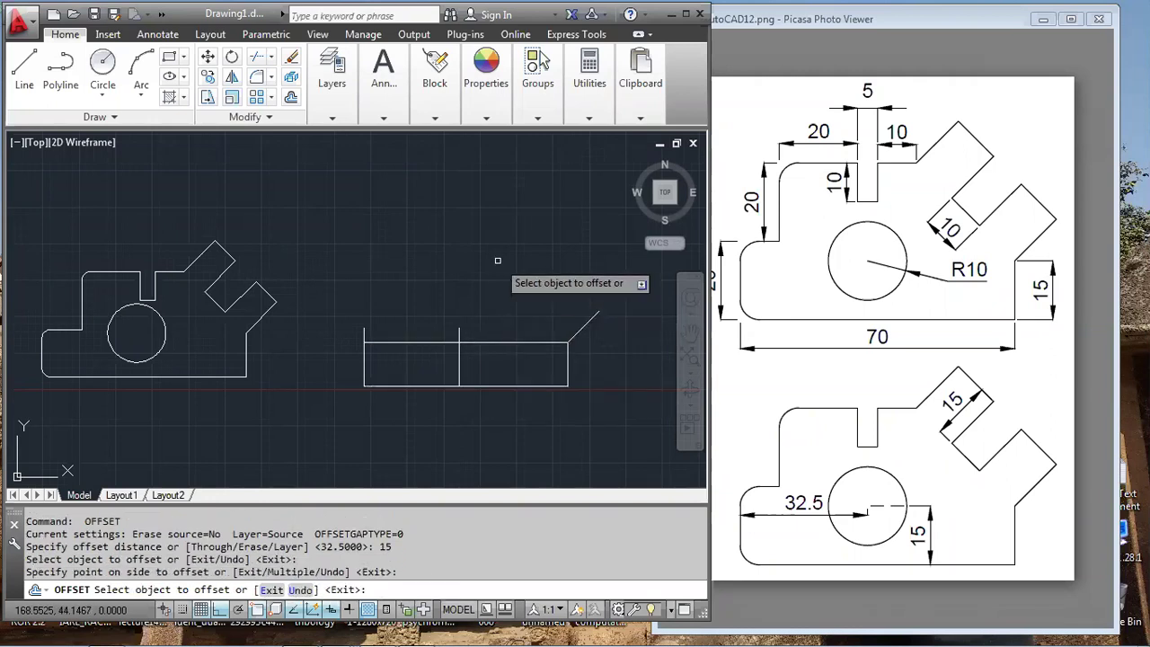
key(Return)
Draw a circle of radius 10 centred where the second profile's two offset lines cross
text(c)
key(Return)
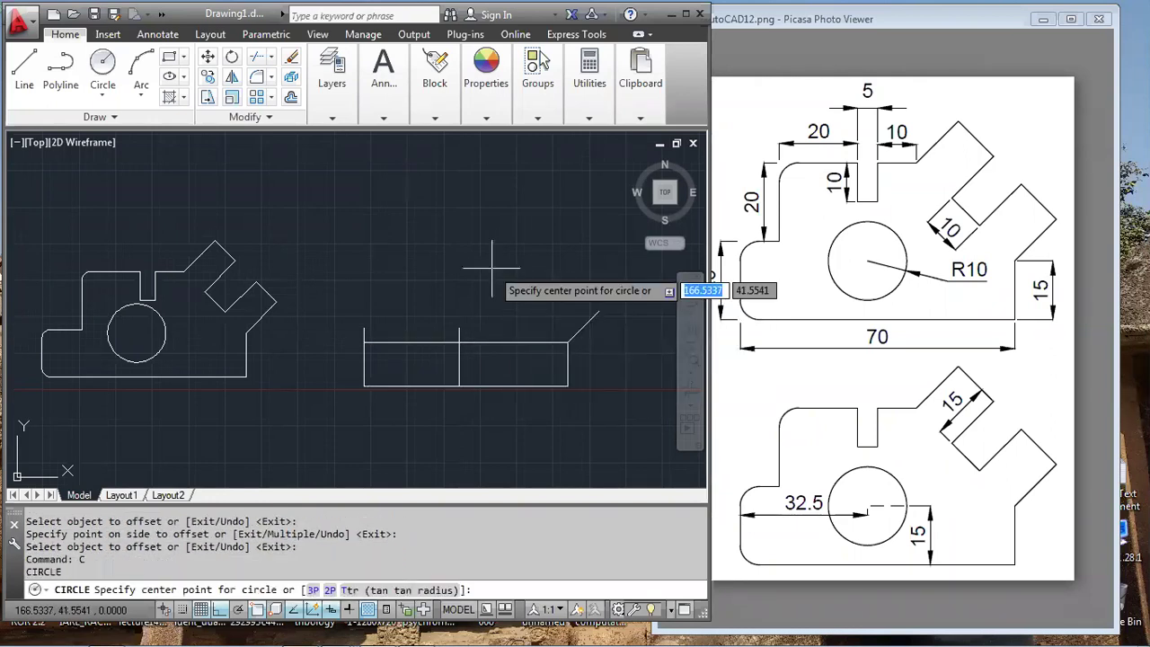
click(459, 342)
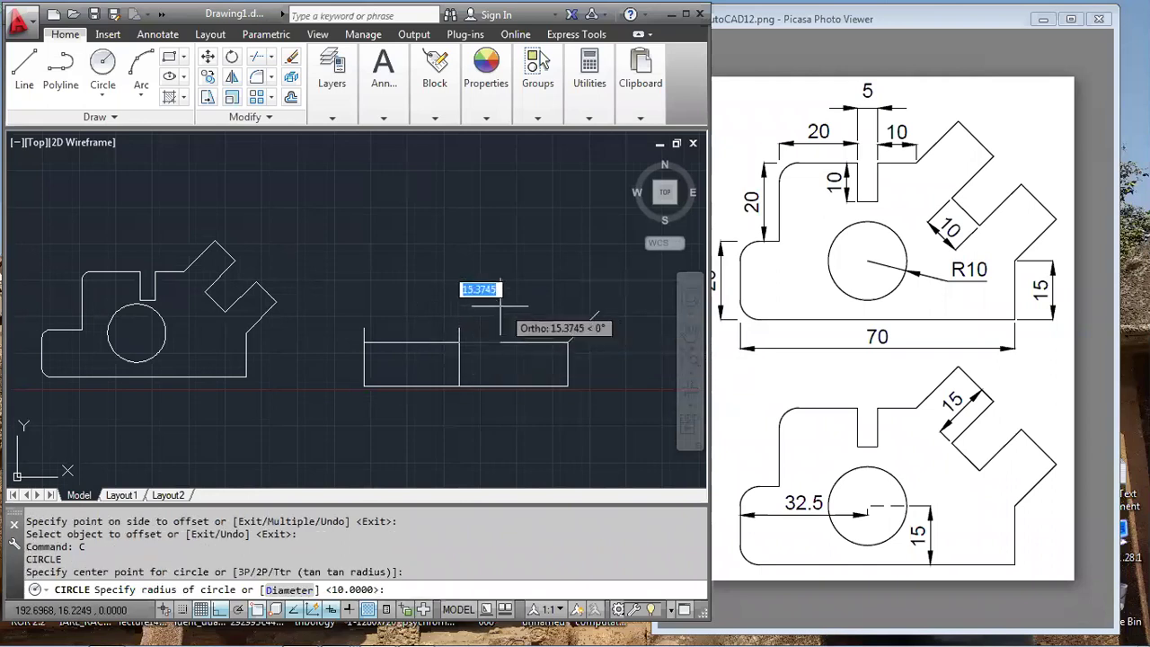
text(10)
key(Return)
Erase the horizontal offset line running through the second profile's circle
text(e)
key(Return)
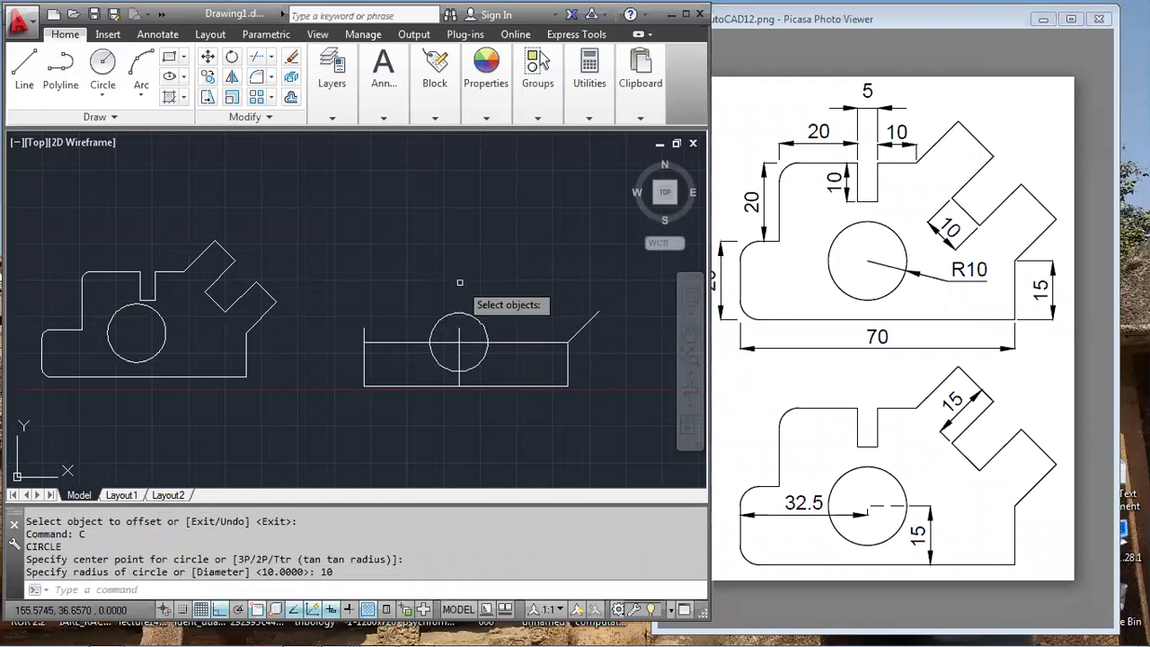
click(504, 342)
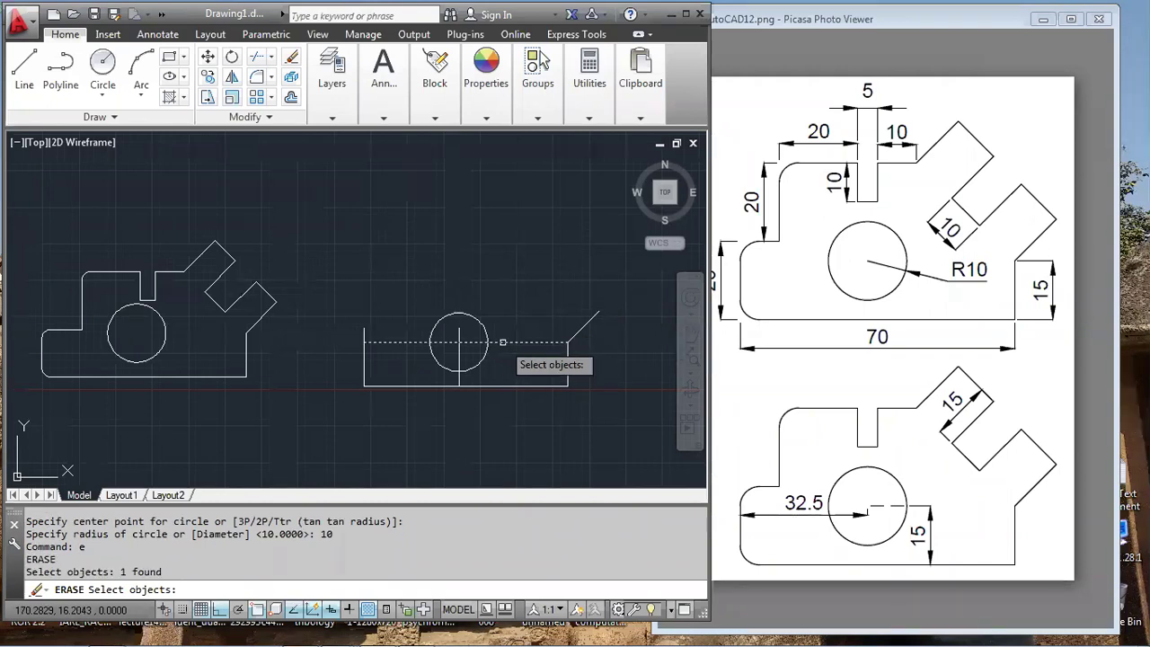
key(Return)
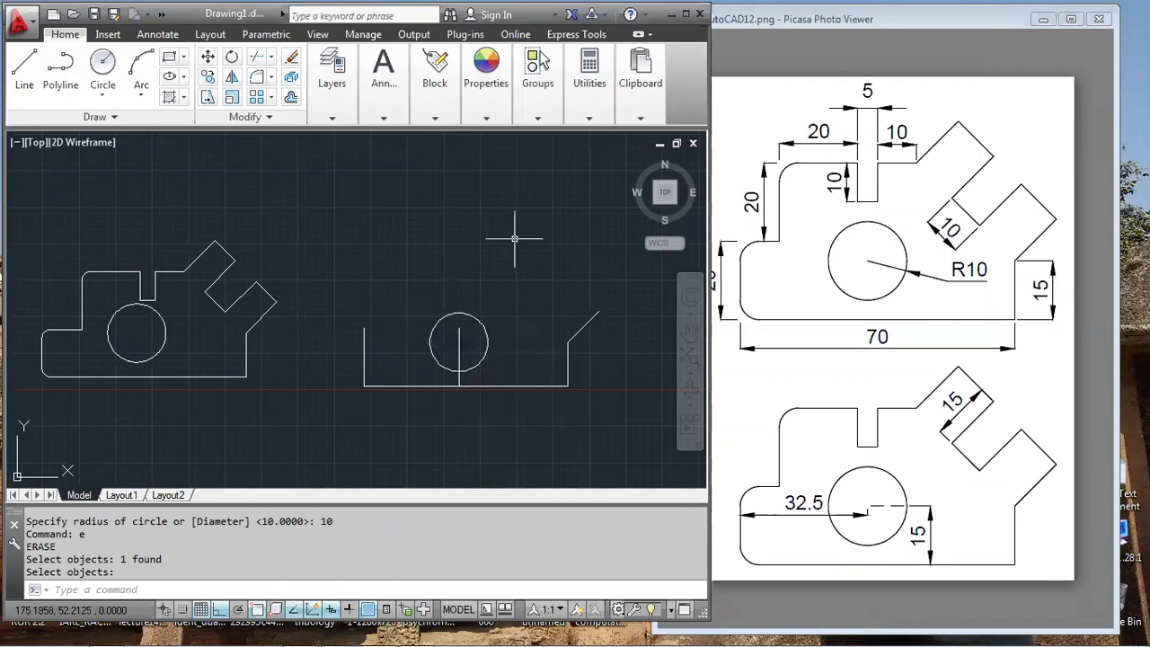
text(e)
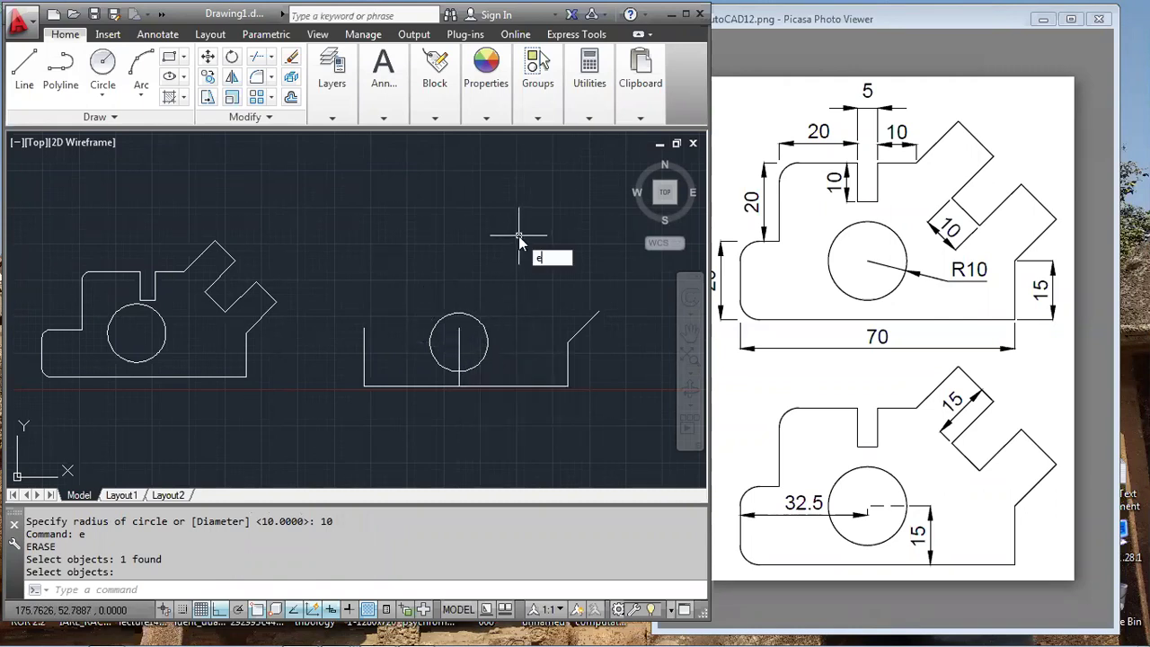
key(Return)
key(Escape)
key(Escape)
Erase the vertical offset line that runs from the bottom edge through the second profile's circle
text(e)
key(Return)
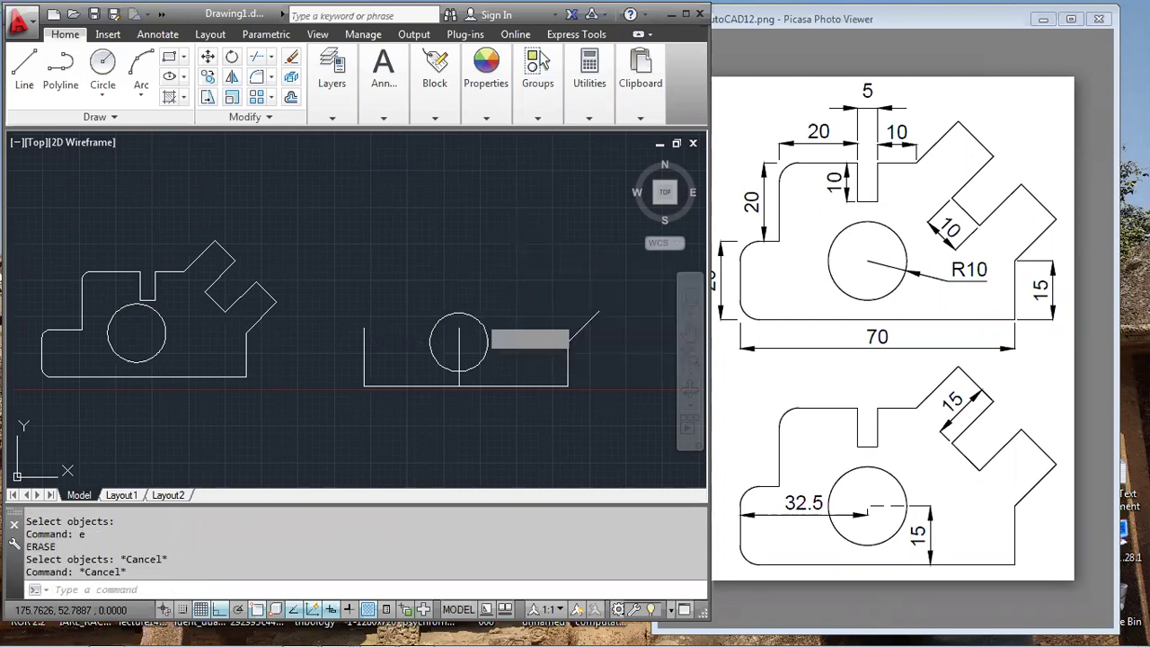
click(459, 354)
key(Return)
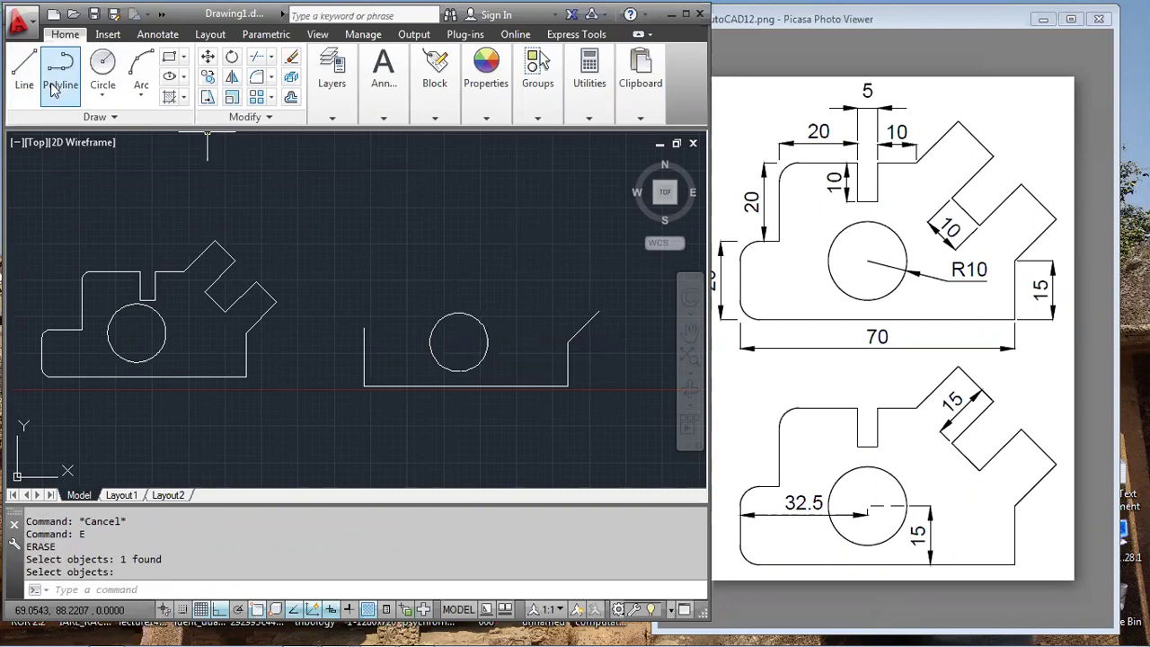
Draw a vertical construction line from the centre of the second profile's circle to well above the circle
click(24, 67)
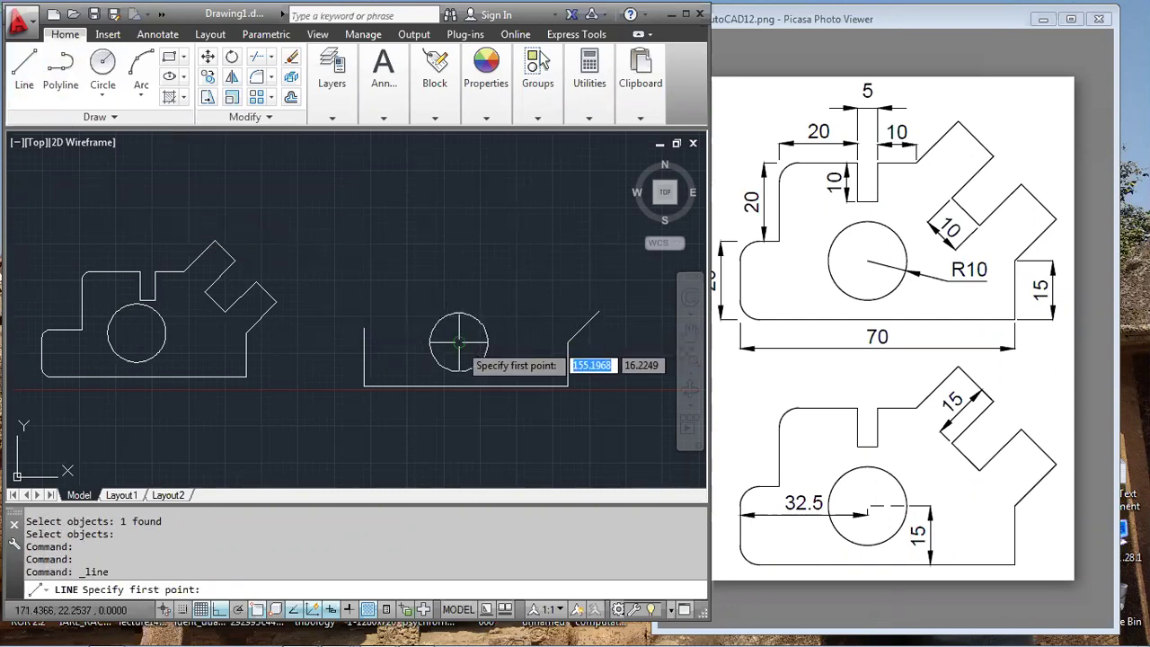
click(456, 340)
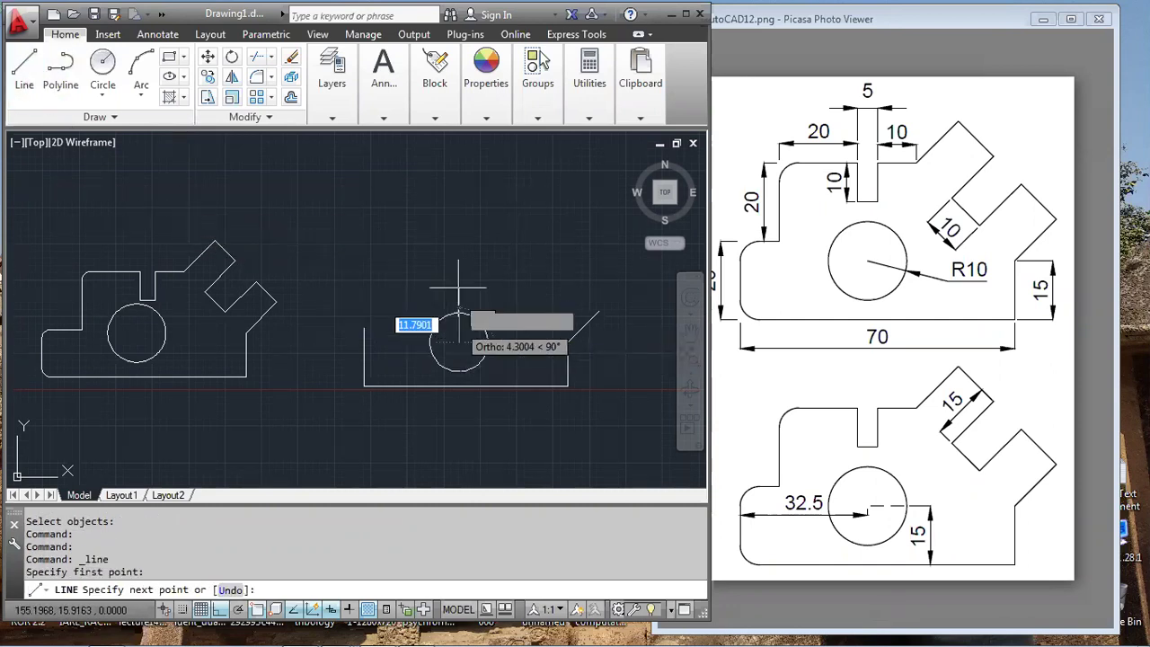
click(454, 176)
key(Return)
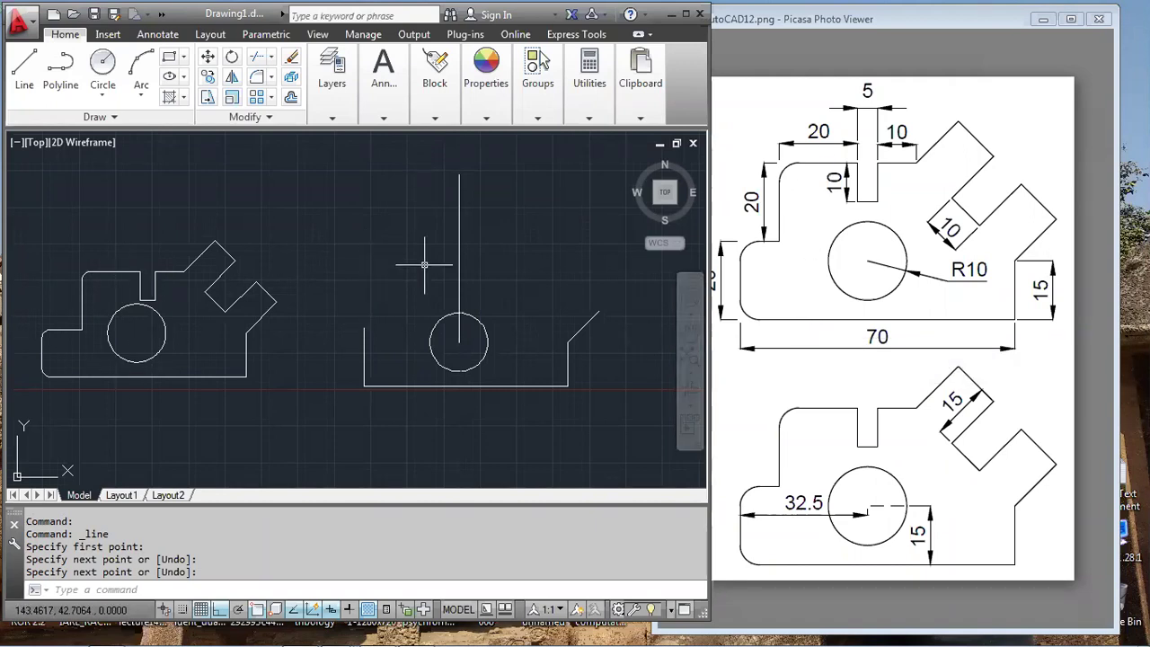
Offset the second profile's bottom edge 40 units upward for the profile's top edge
text(o)
key(Return)
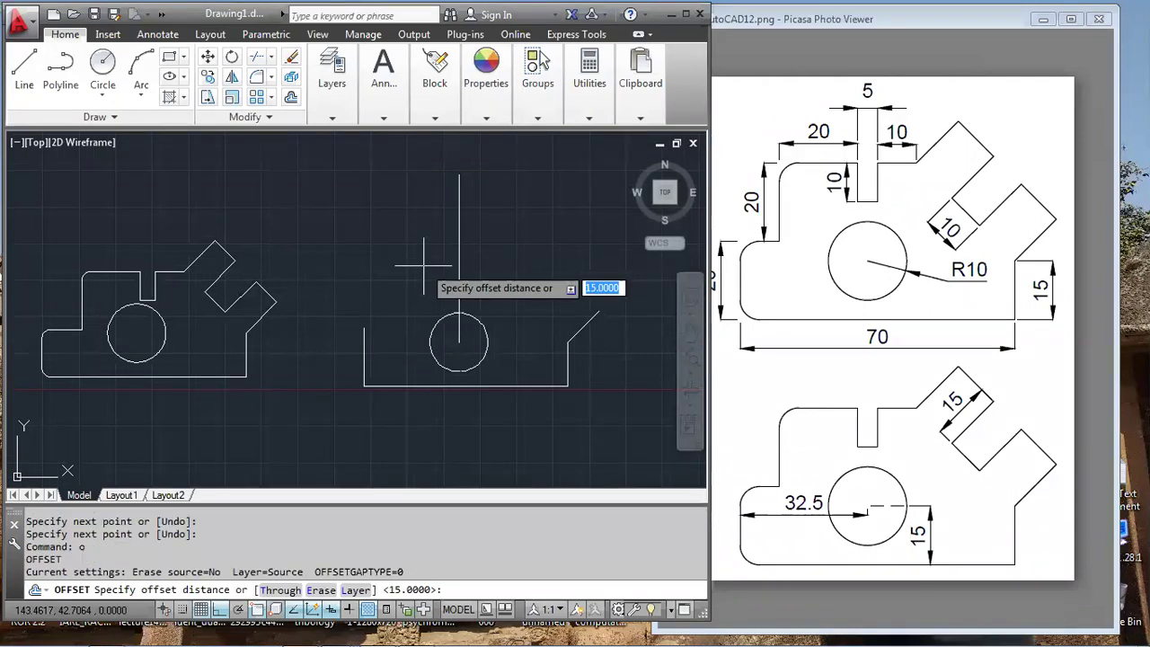
text(40)
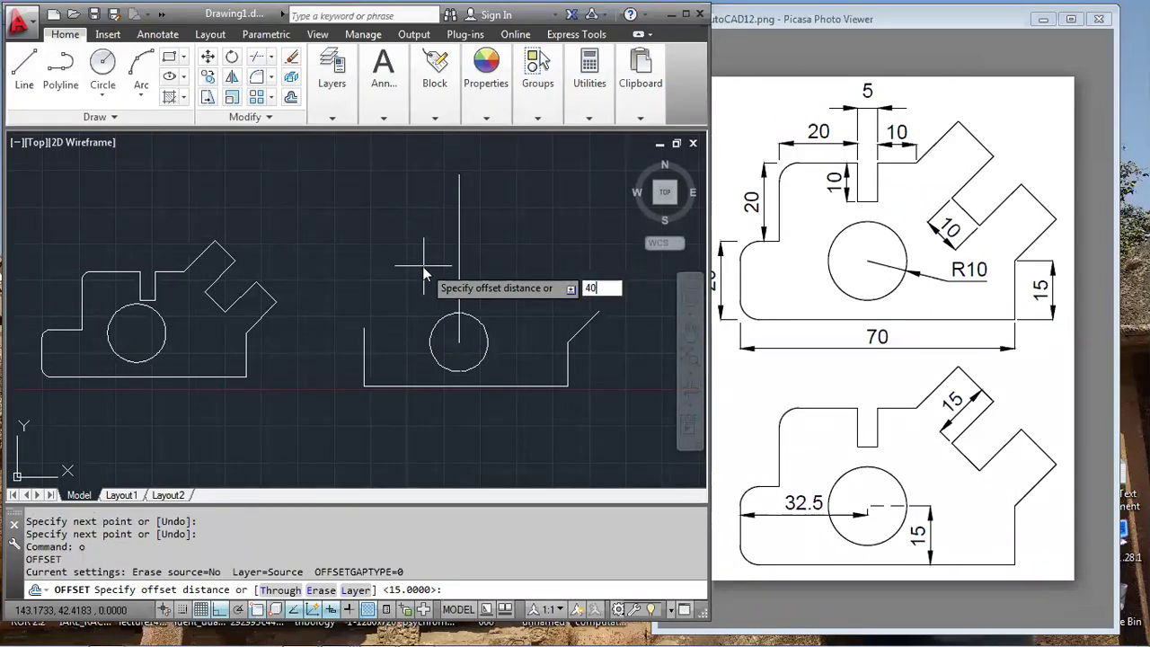
key(Return)
click(423, 385)
click(382, 225)
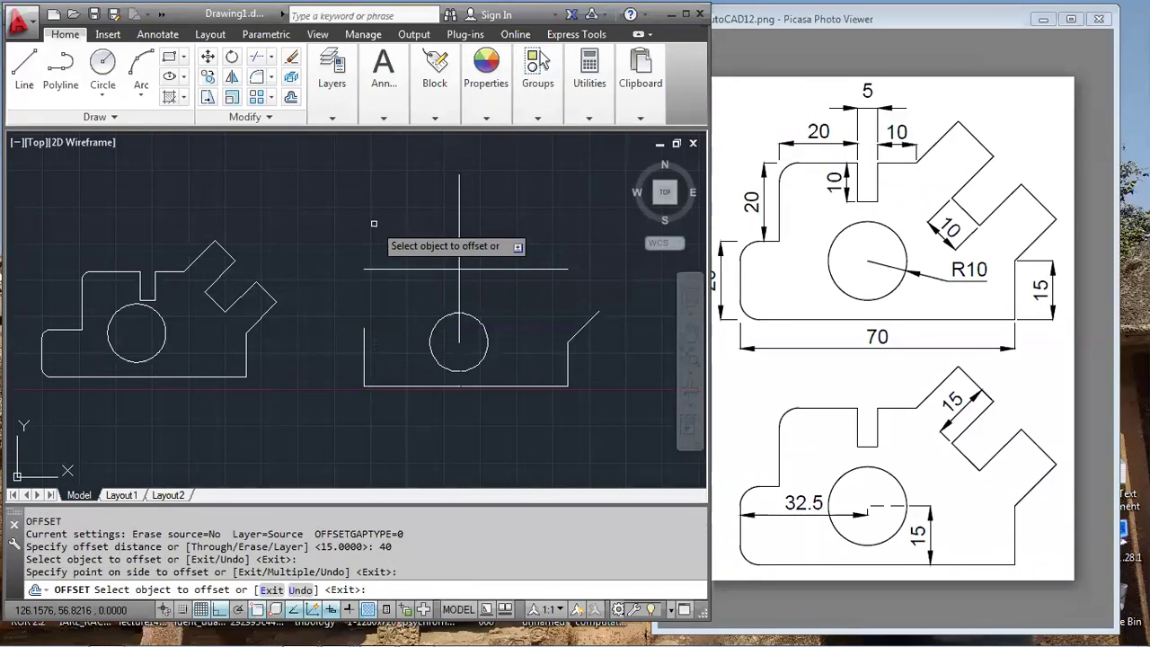
key(Return)
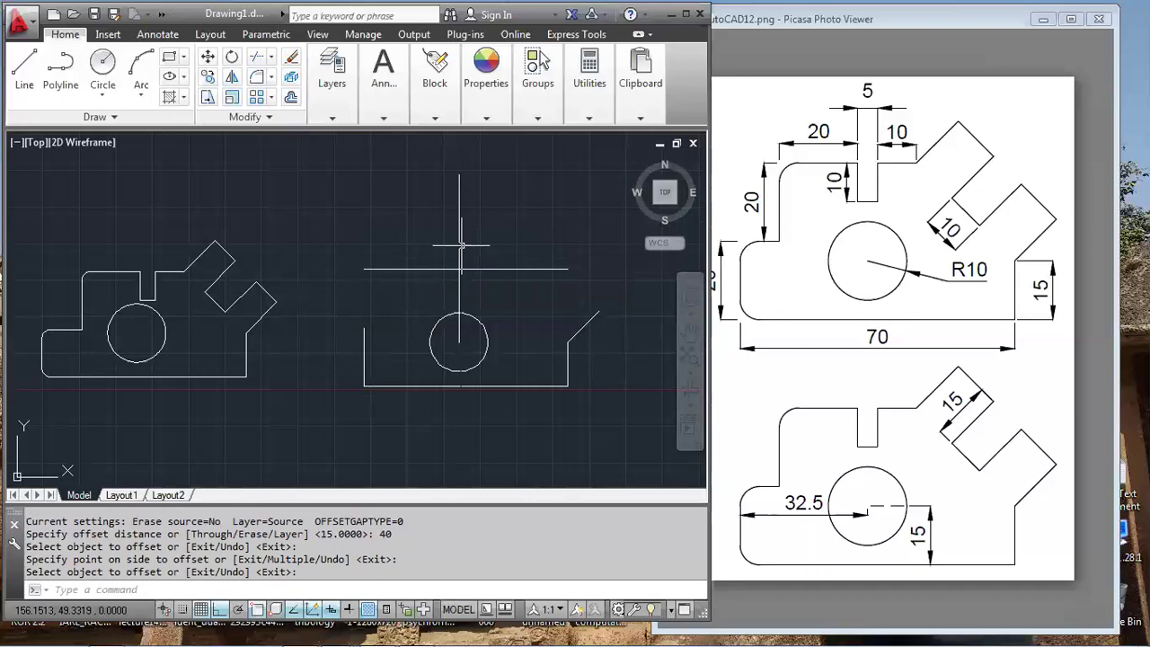
Offset the vertical line through the circle's centre 2.5 units to each side for the slot walls
text(o)
key(Return)
text(2.5)
key(Return)
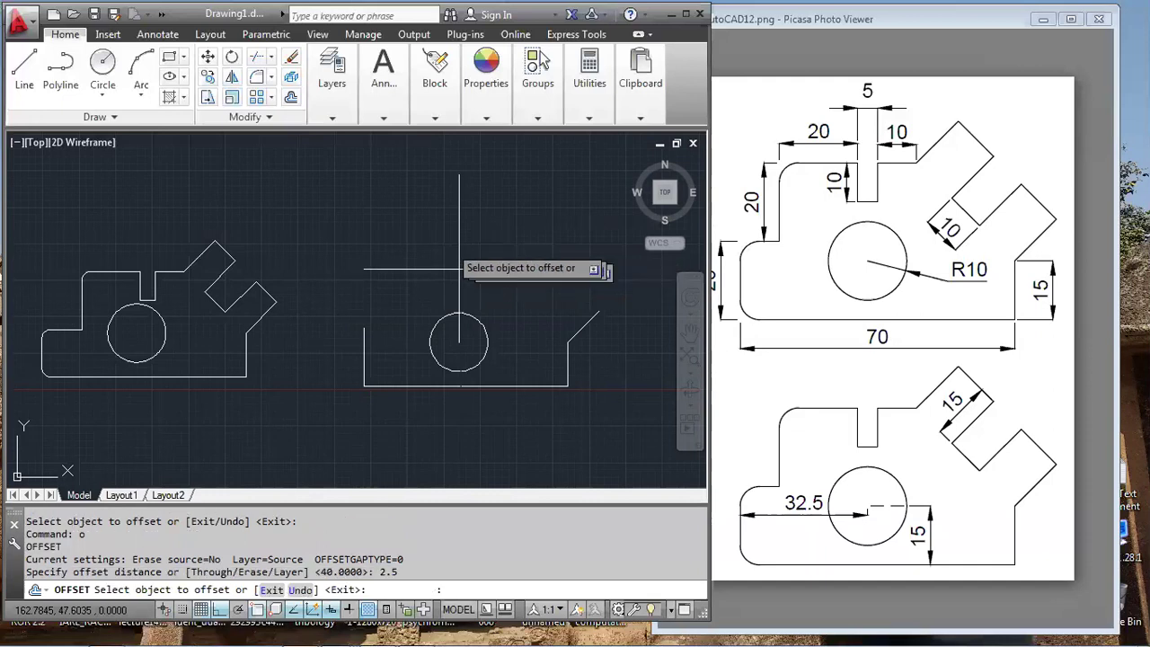
click(460, 232)
click(497, 239)
click(459, 247)
click(441, 247)
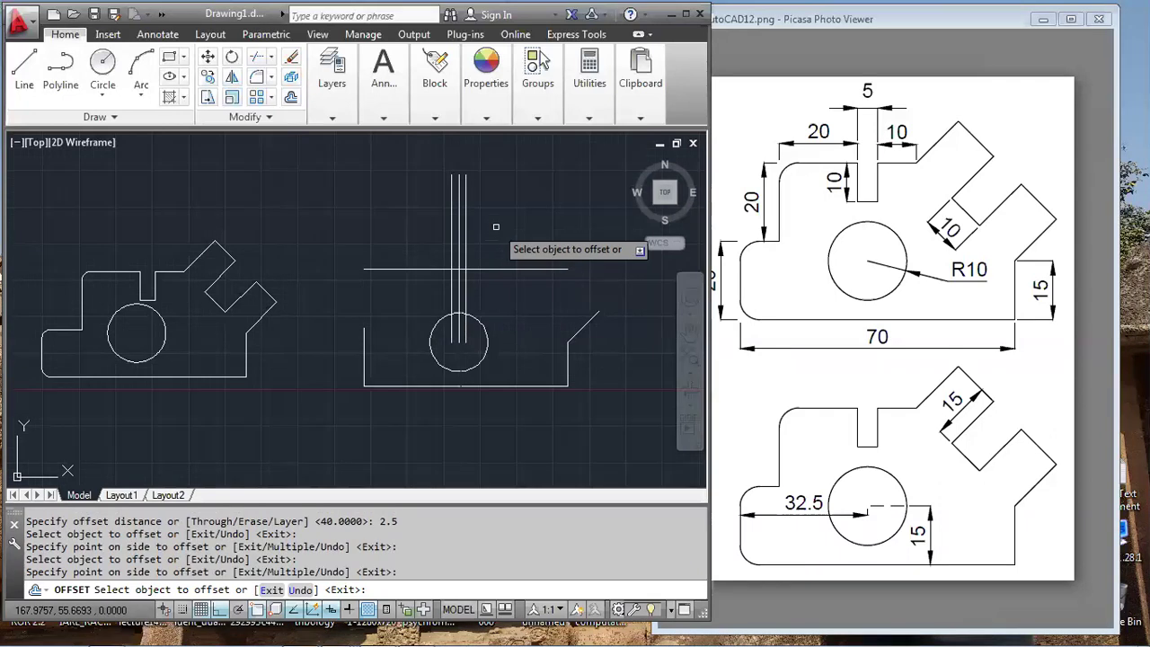
key(Escape)
key(Escape)
key(Escape)
key(Escape)
key(Escape)
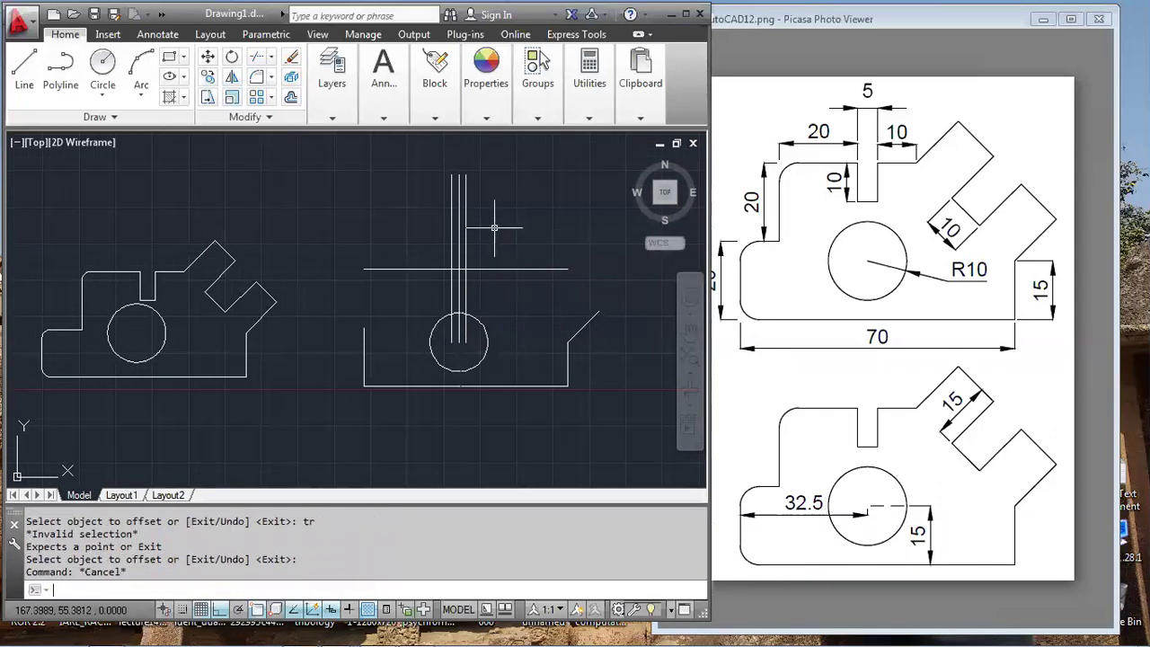
key(Escape)
Offset the second profile's top line 10 units downward for the slot floor
text(o)
key(Return)
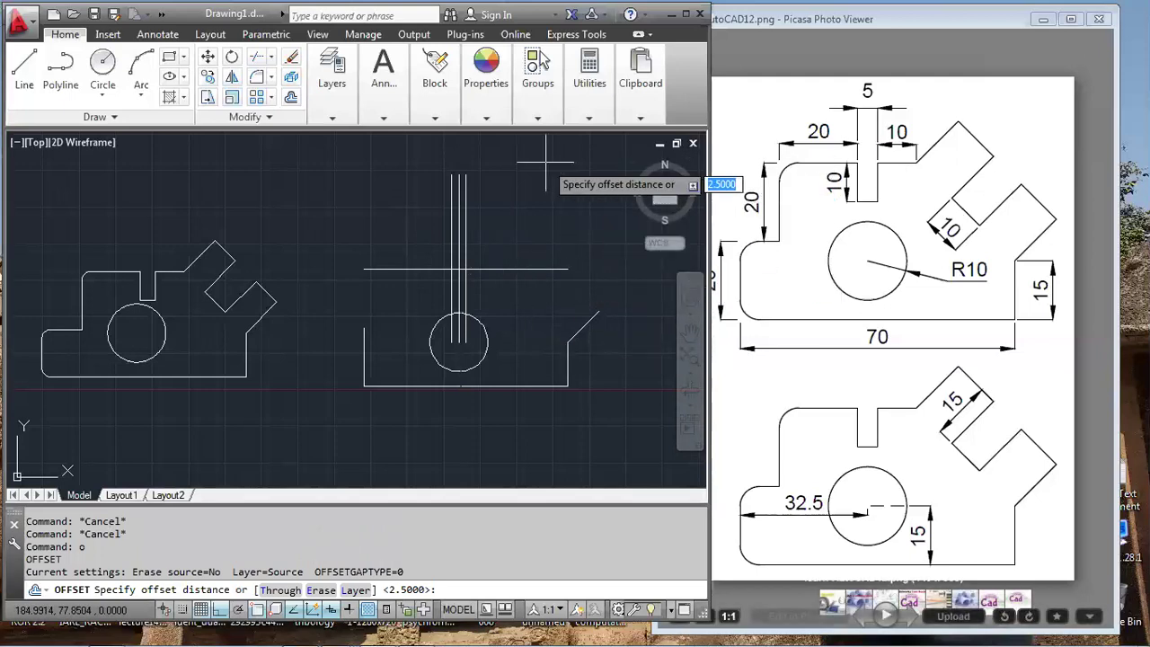
text(10)
key(Return)
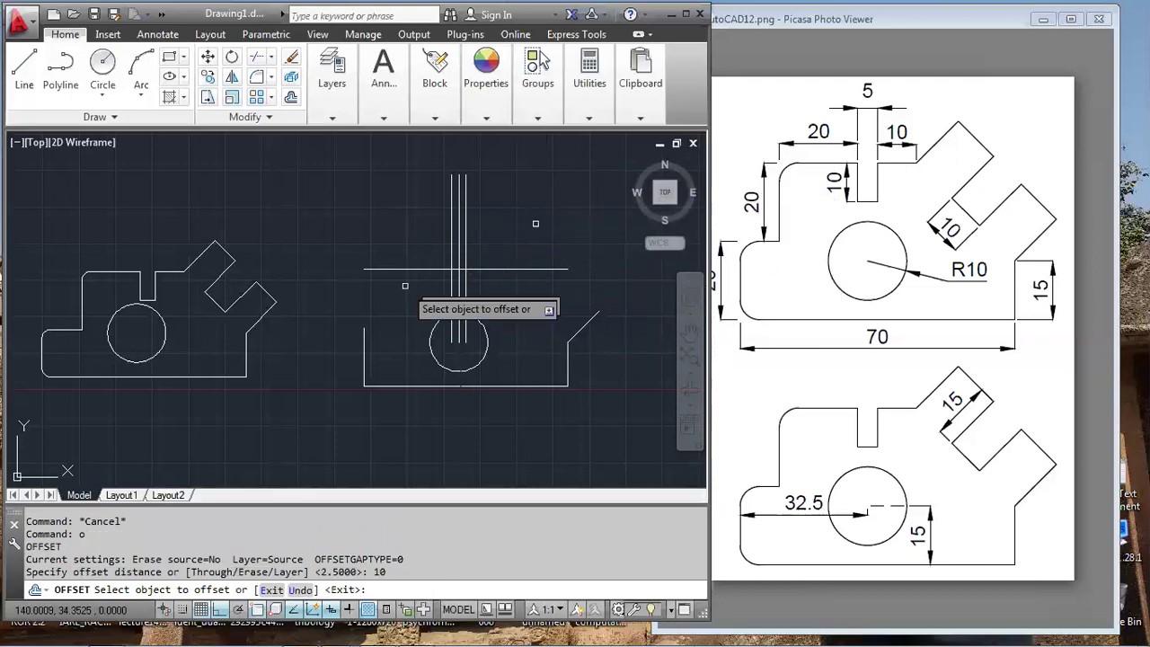
click(432, 268)
click(422, 287)
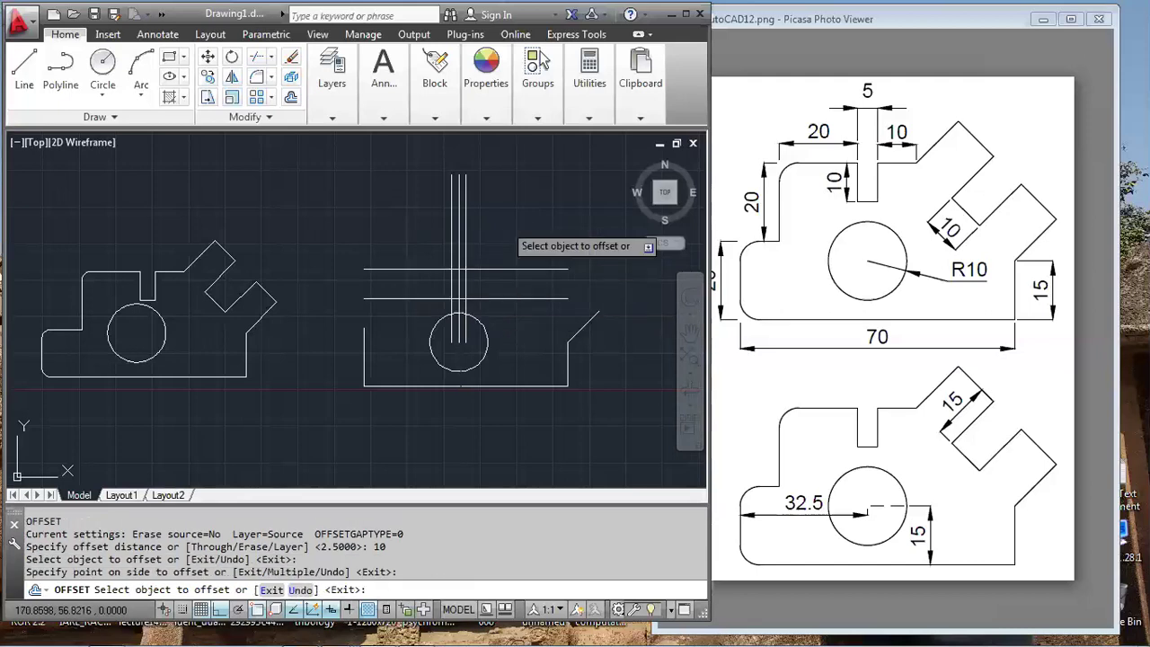
key(Return)
text(tr)
key(Return)
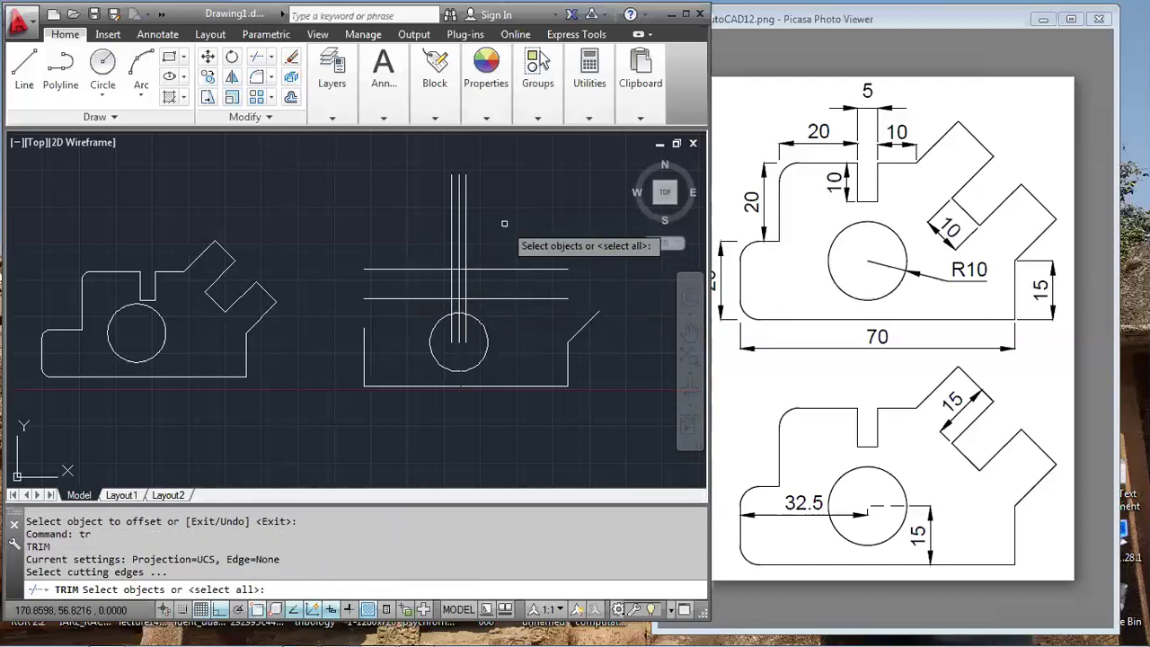
click(465, 250)
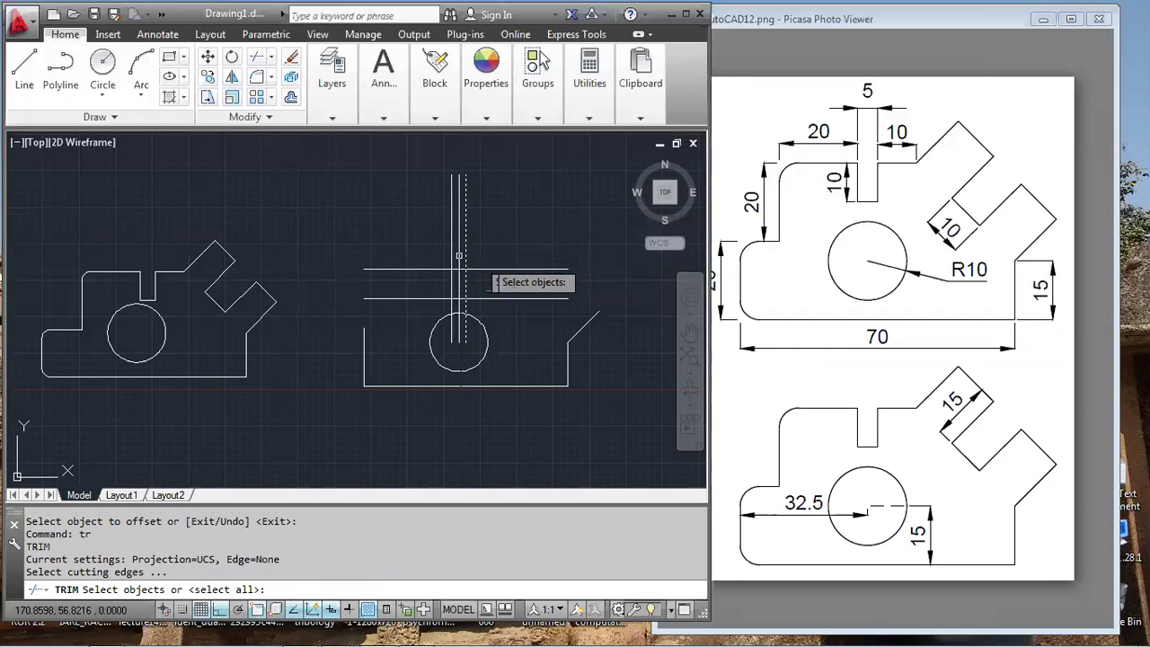
key(Escape)
key(Escape)
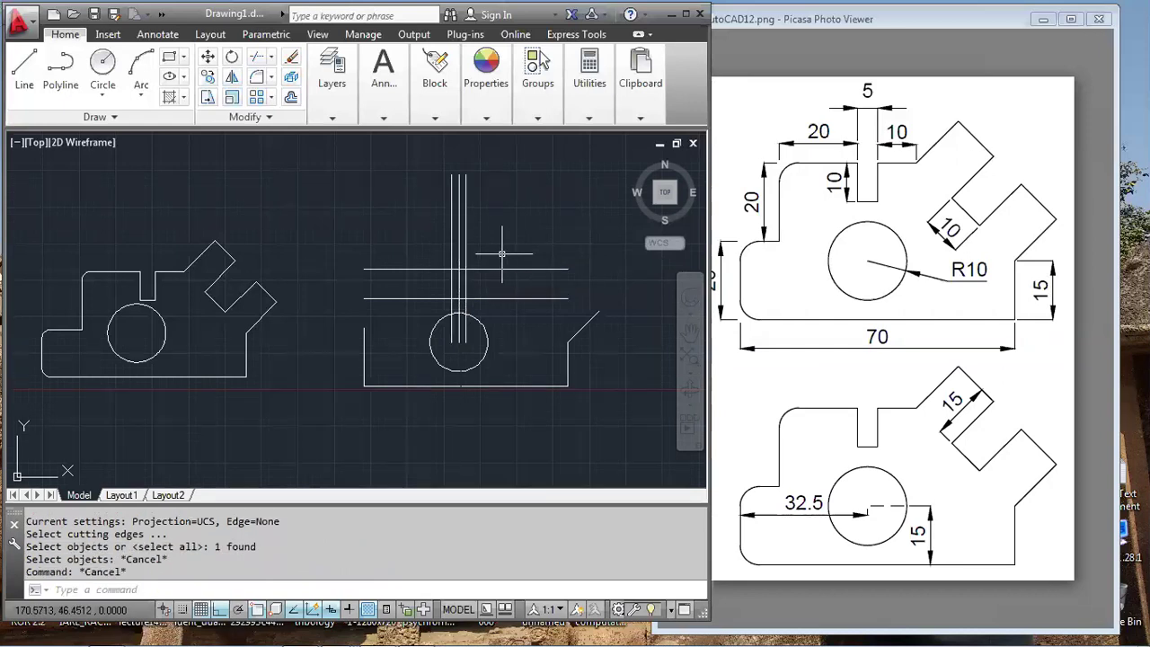
text(tr)
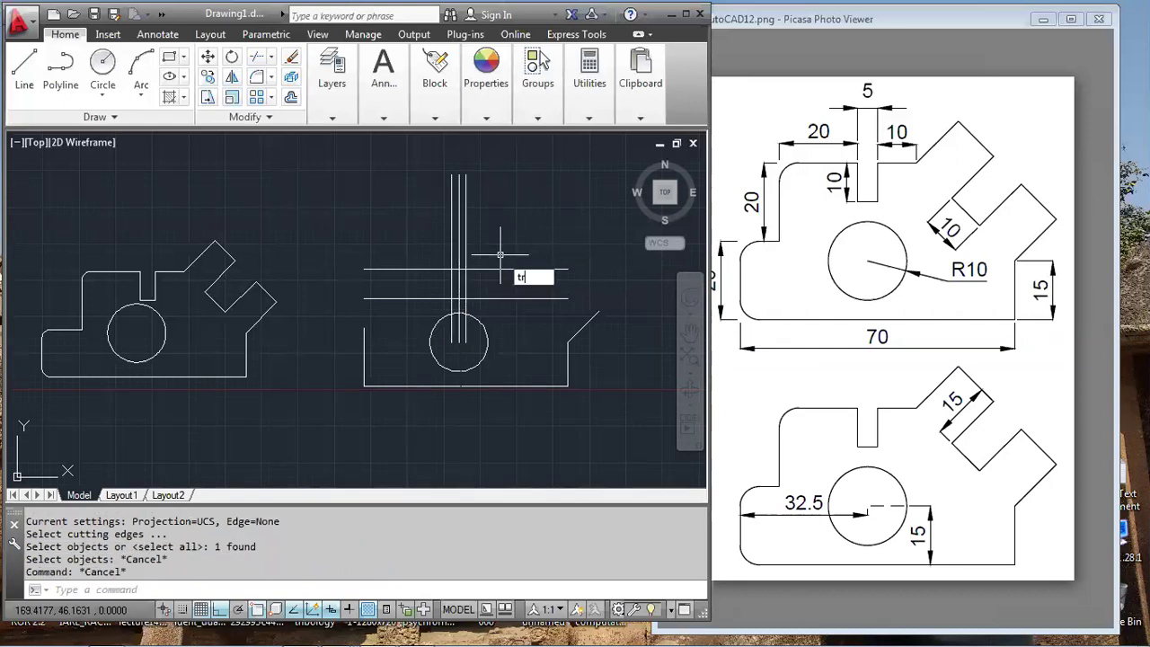
key(Return)
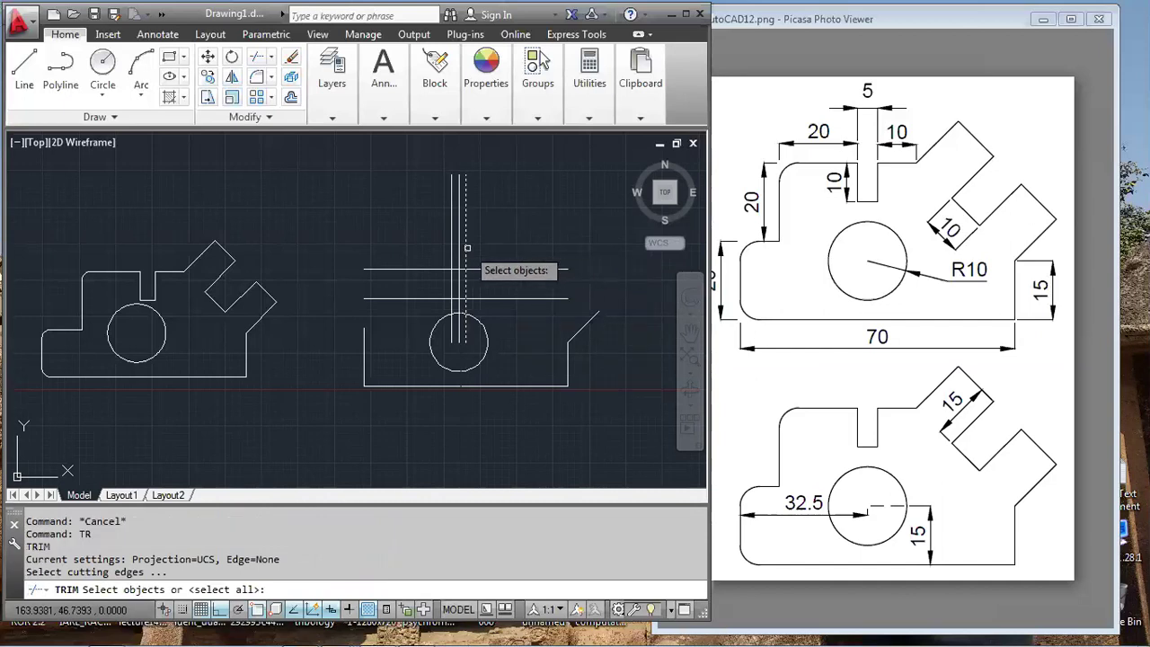
click(465, 256)
key(Escape)
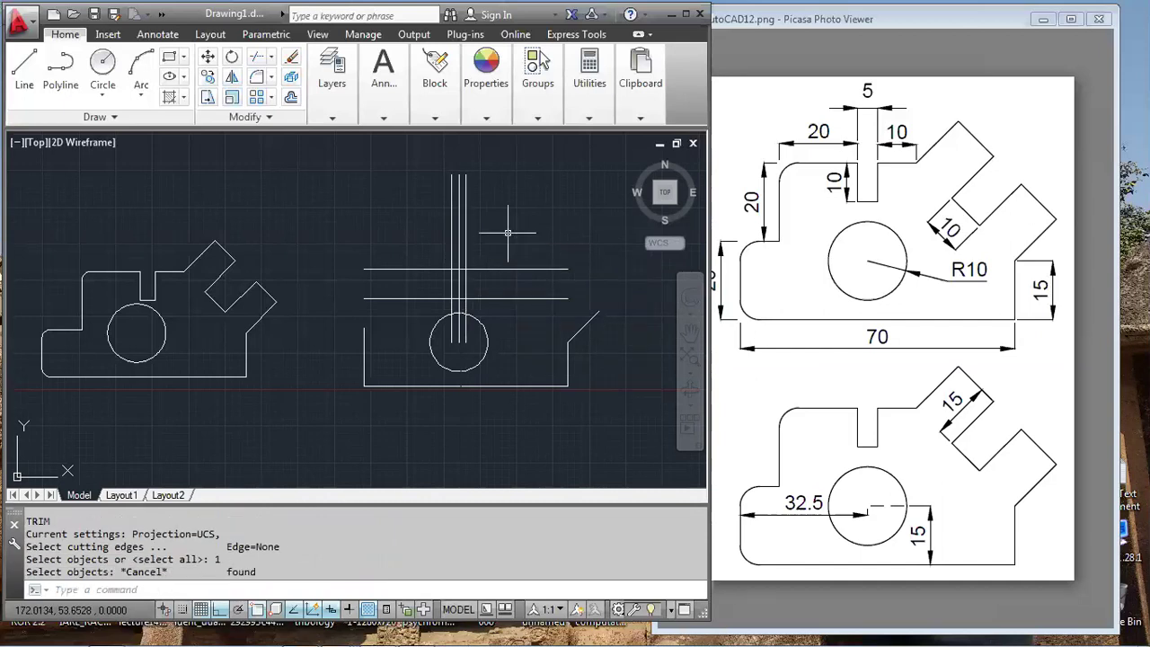
Trim the two slot wall lines above the second profile's top line and between the slot floor and the circle
scroll(488, 272, up, 8)
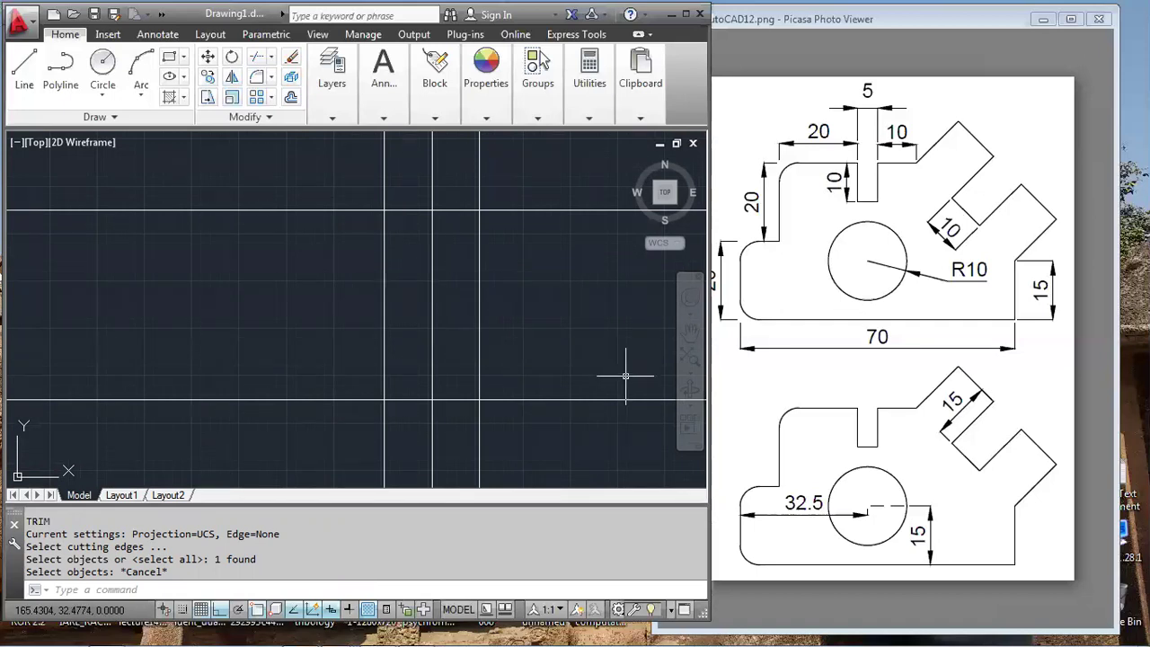
scroll(626, 375, down, 3)
scroll(624, 337, up, 3)
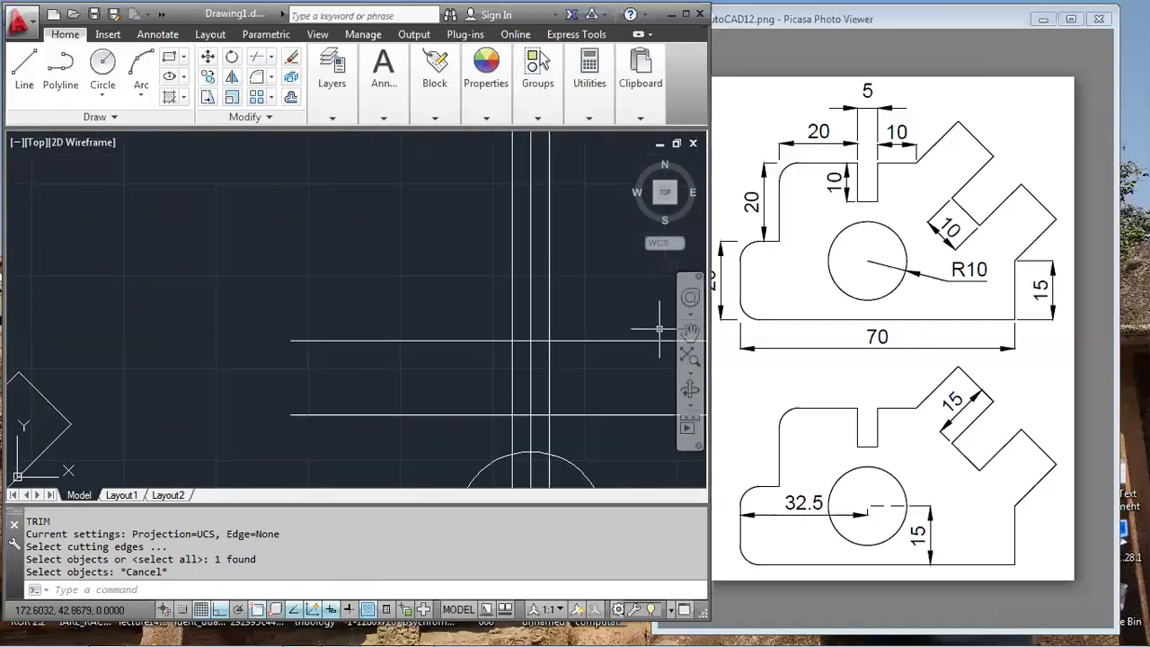
scroll(623, 327, down, 1)
scroll(554, 303, up, 3)
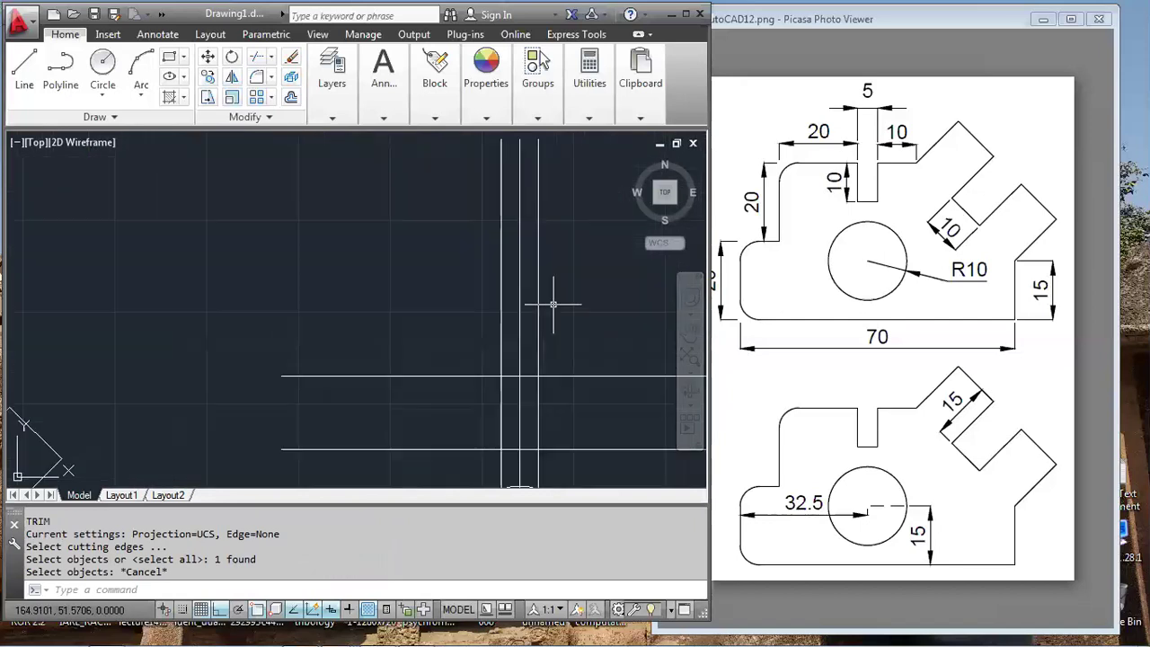
scroll(554, 304, down, 4)
text(tr)
key(Return)
key(Return)
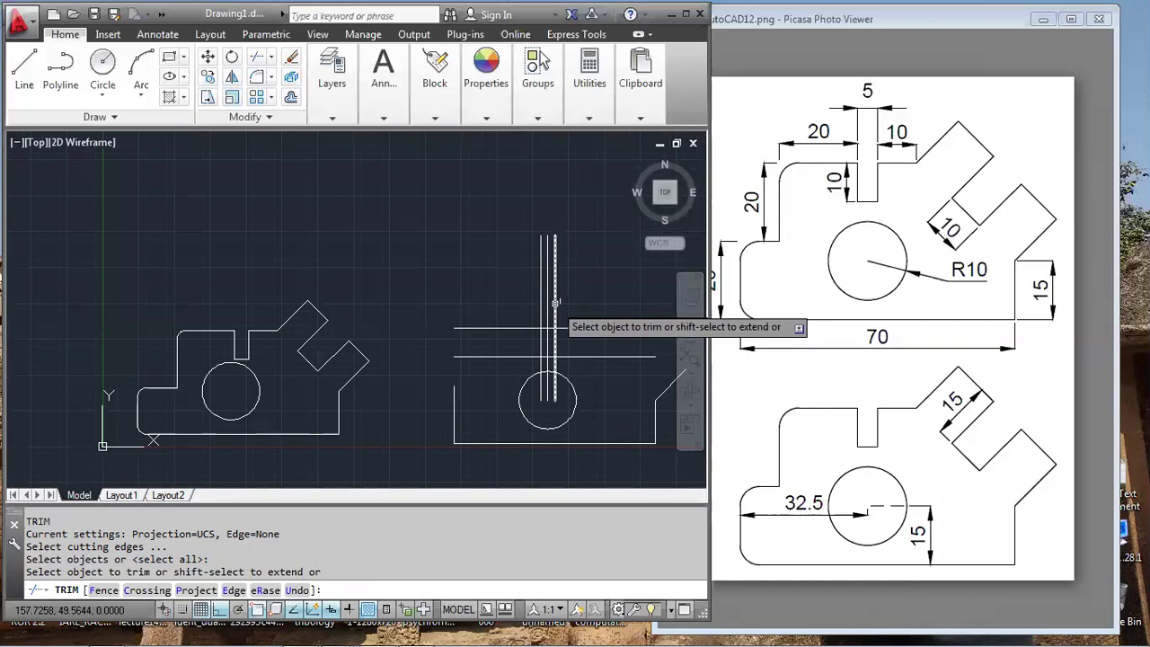
click(556, 303)
click(541, 316)
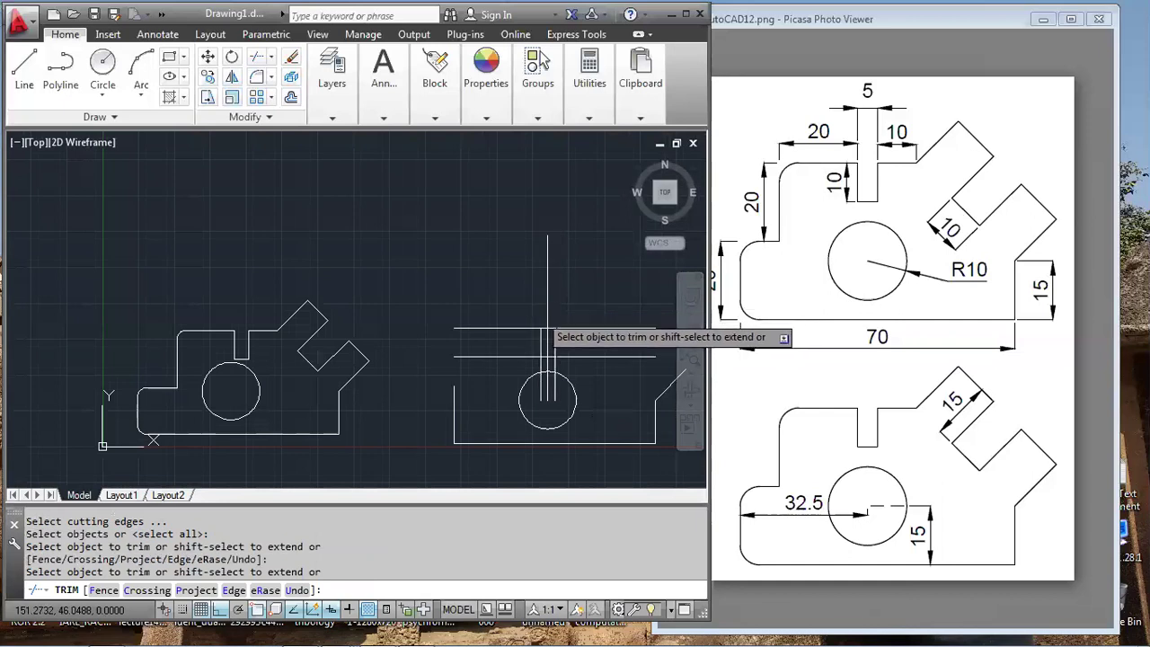
click(556, 364)
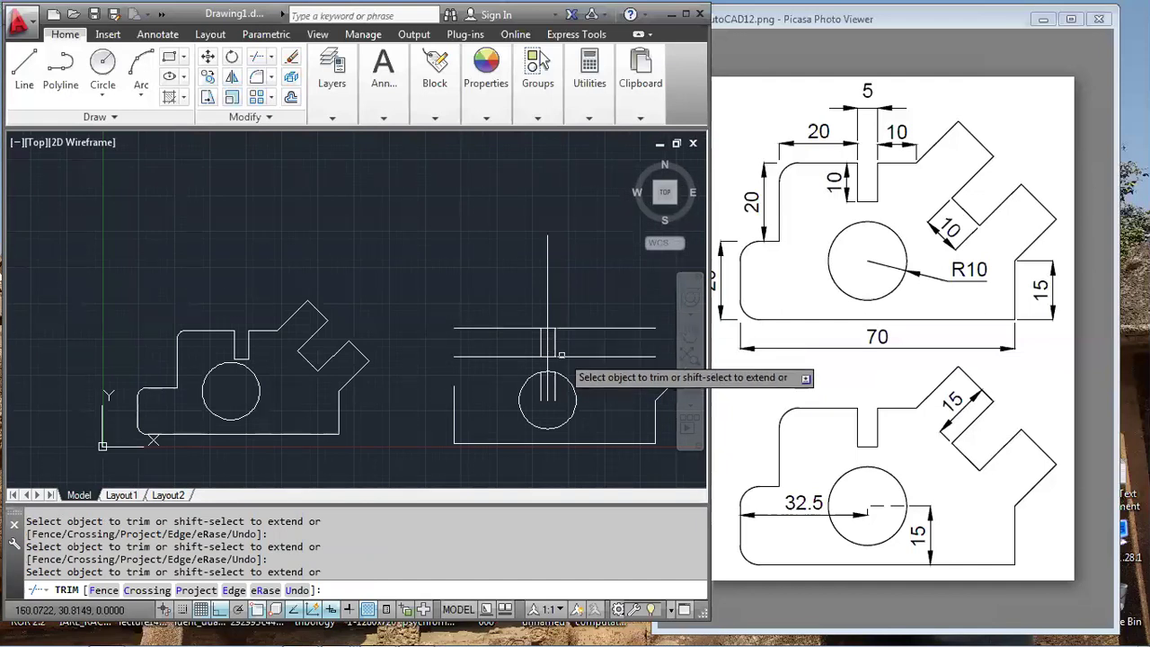
Trim the top line across the slot opening and the slot floor line outside the two slot walls
scroll(552, 322, up, 5)
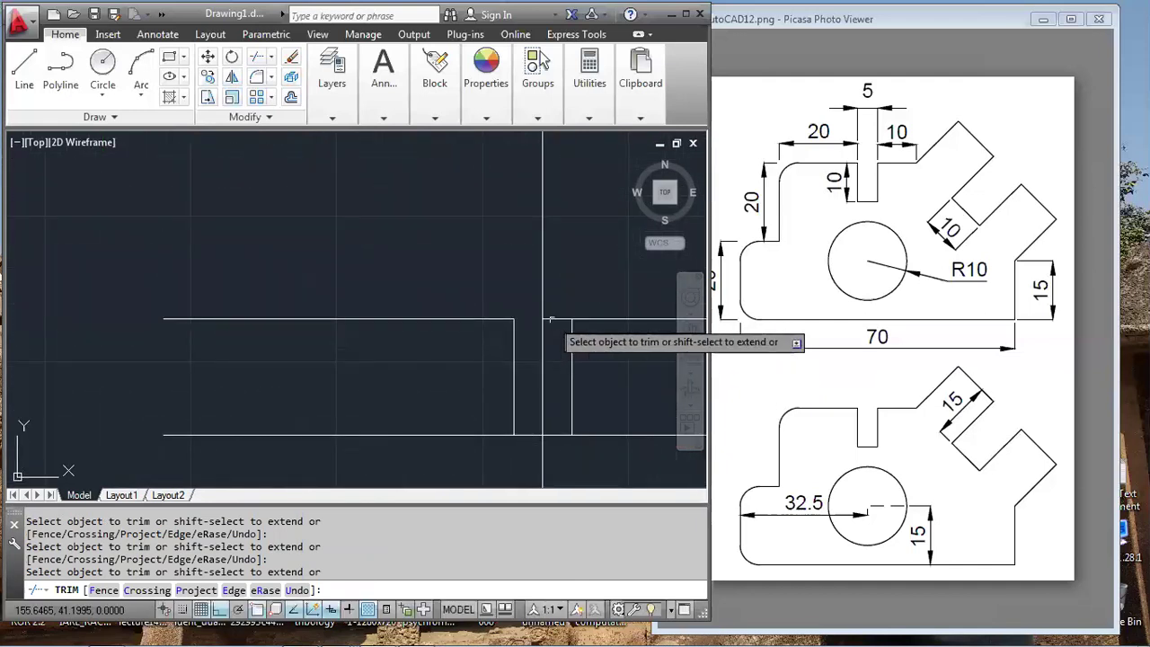
scroll(542, 324, down, 3)
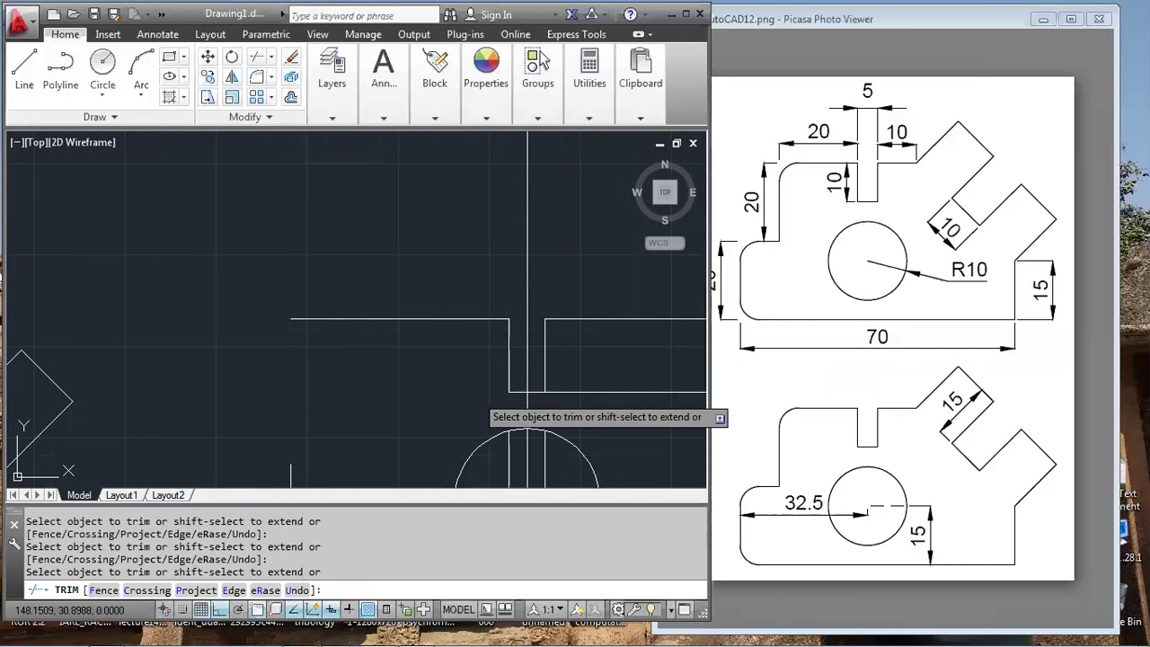
click(603, 393)
click(567, 389)
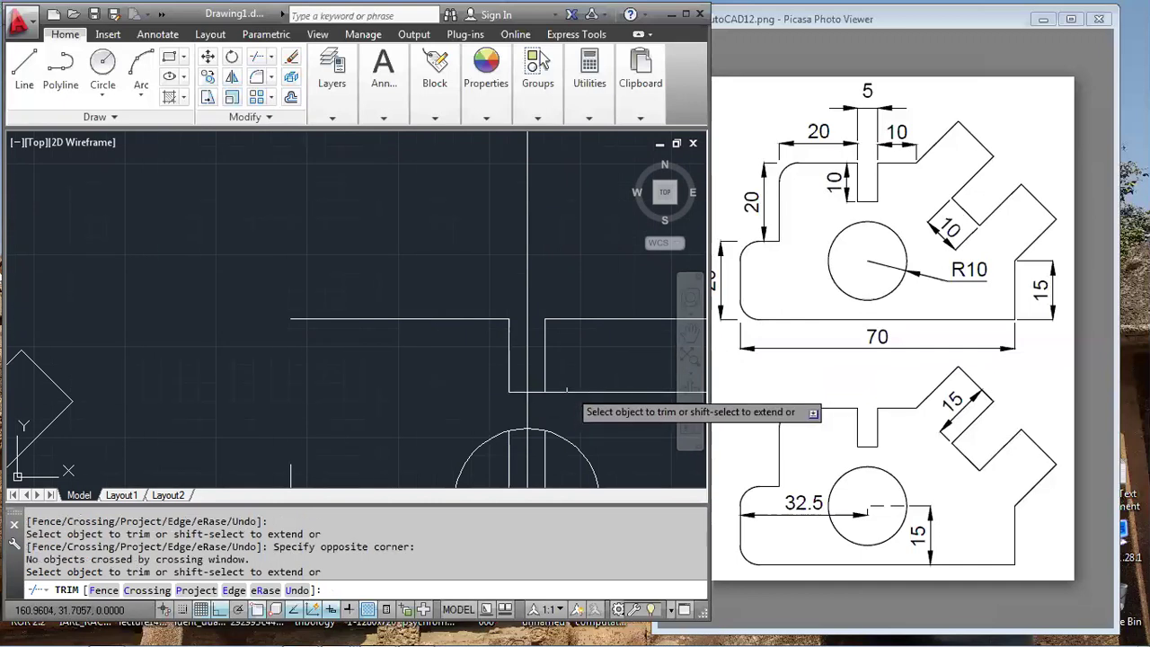
scroll(460, 371, down, 4)
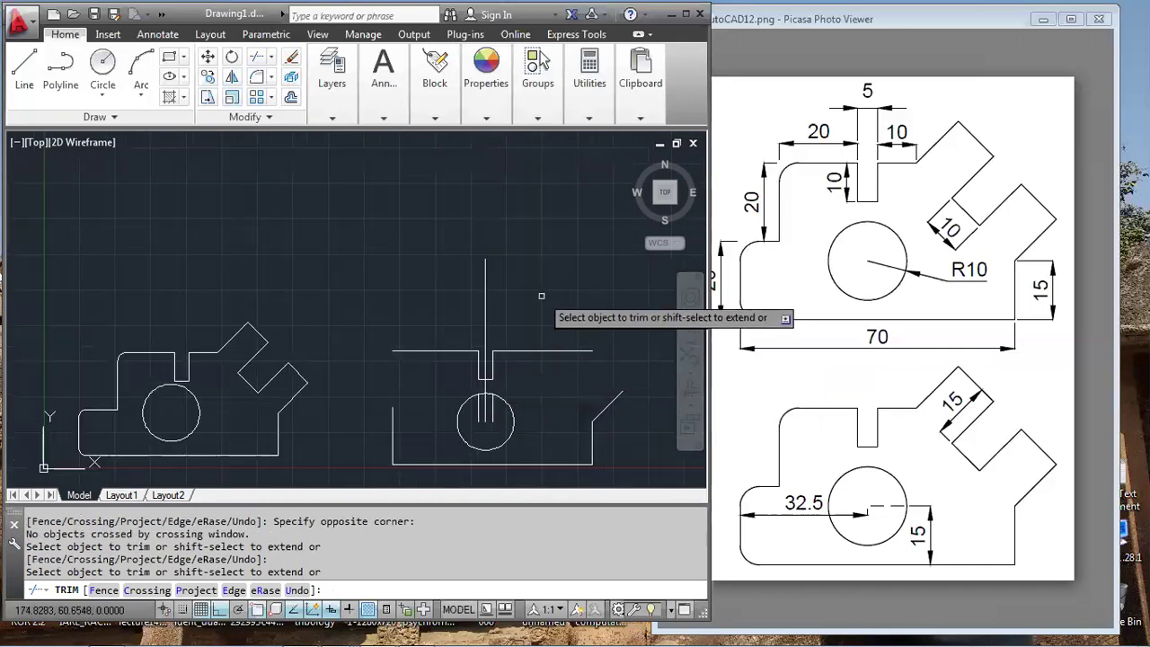
key(Return)
Erase the vertical centre line running through the second profile's slot and circle
text(e)
key(Return)
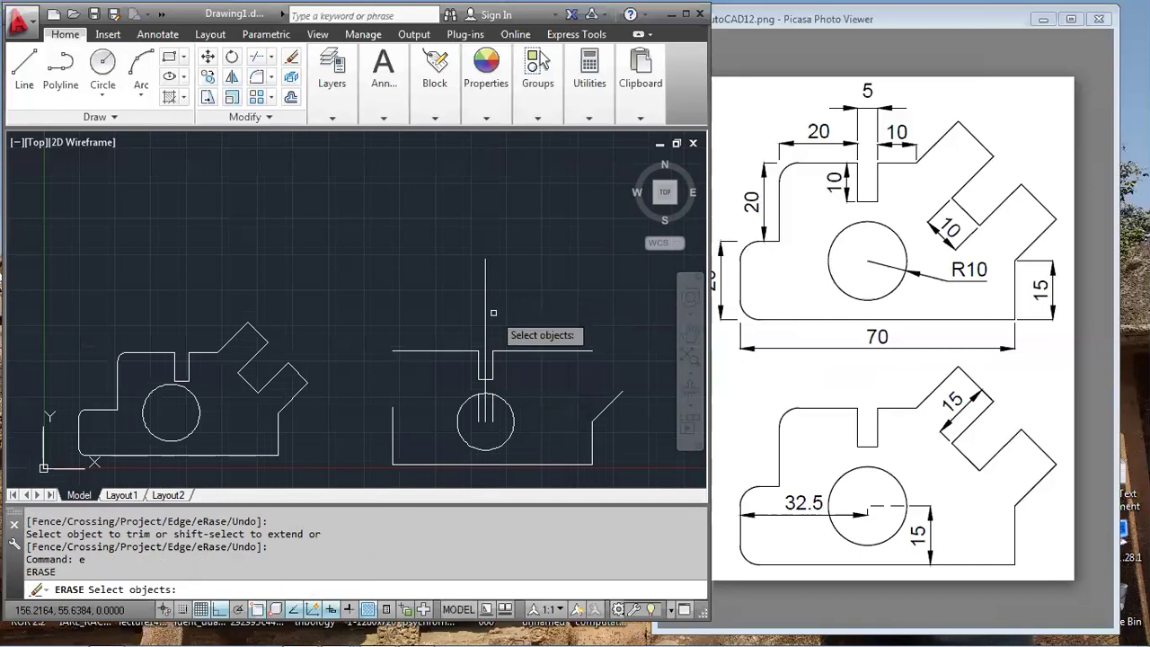
click(485, 404)
key(Return)
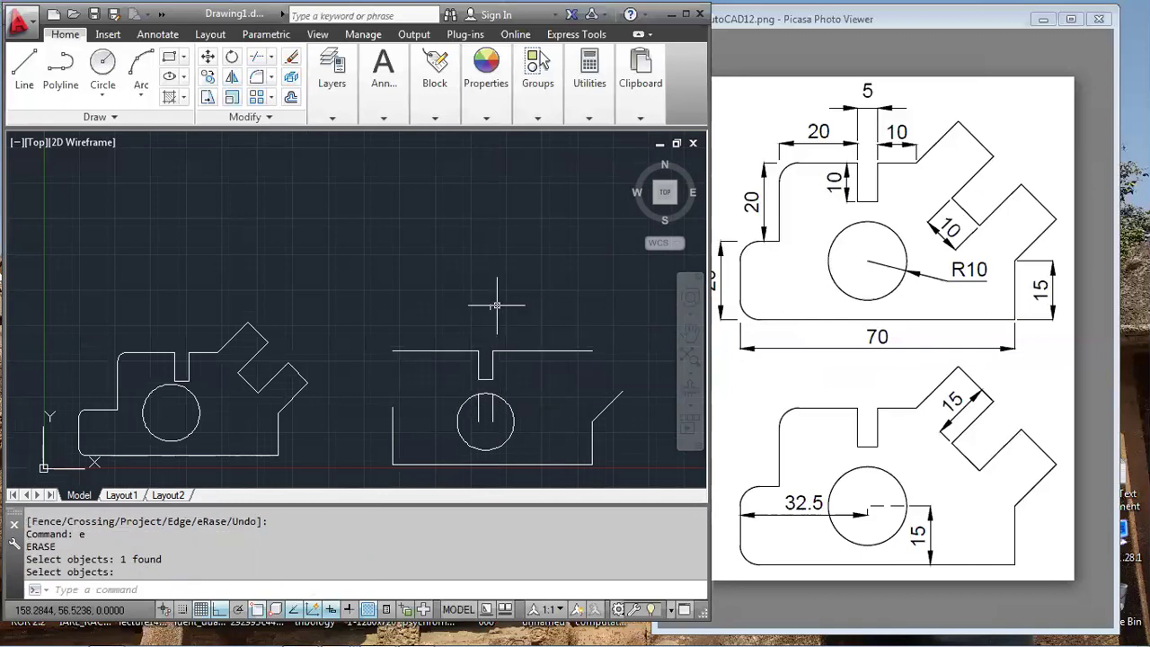
Erase the two leftover slot wall segments inside the second profile's circle
text(e)
key(Return)
click(489, 308)
click(509, 313)
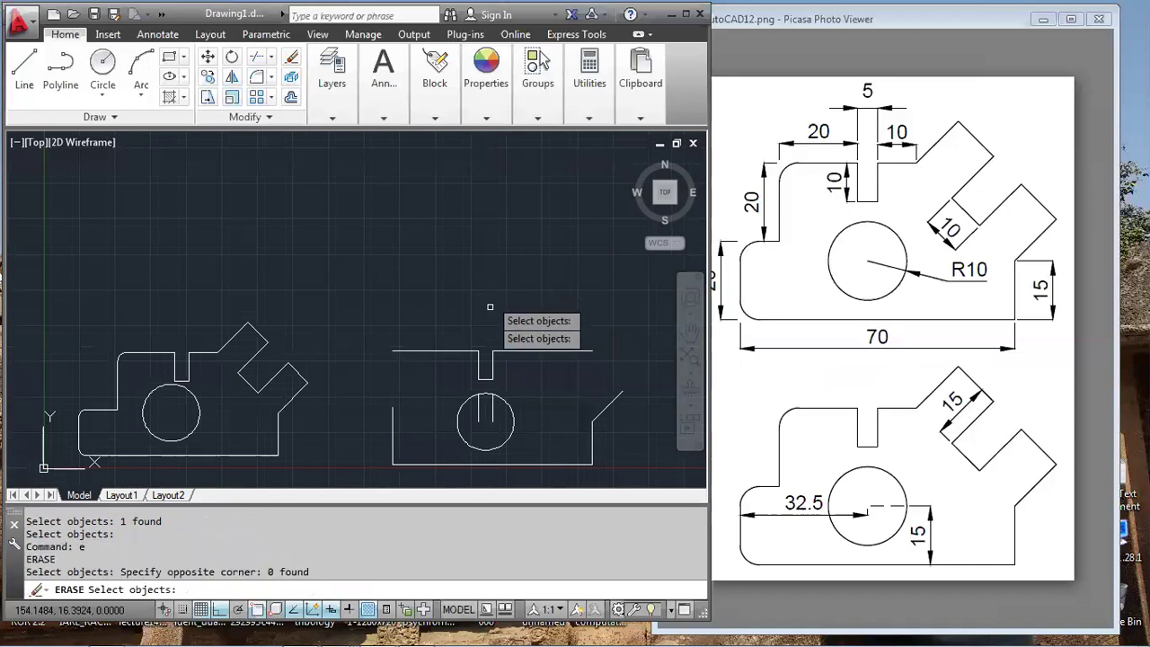
click(477, 410)
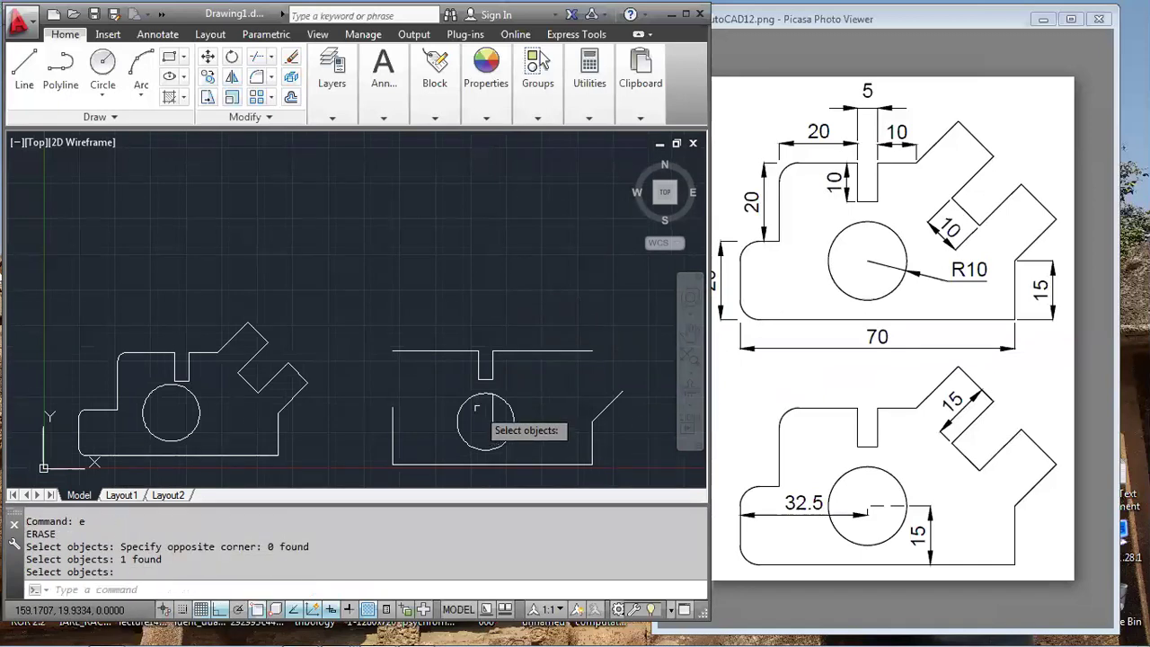
key(Return)
click(492, 412)
key(Return)
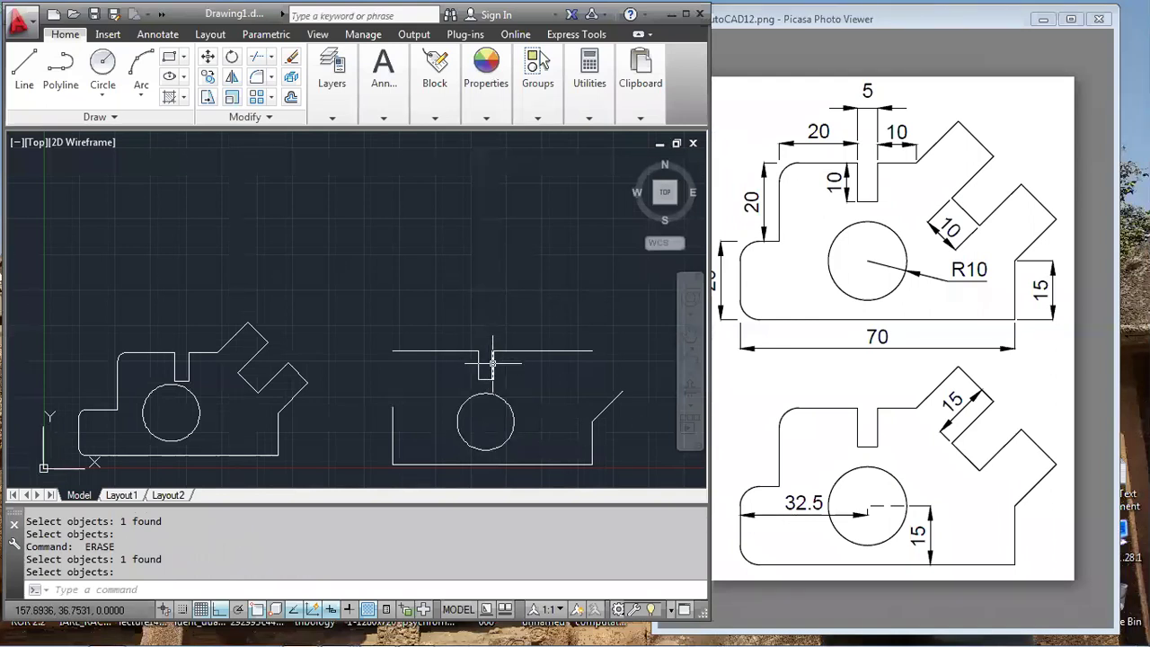
Offset the right wall of the second profile's slot 10 units to the right
click(532, 349)
key(Return)
text(o)
key(Return)
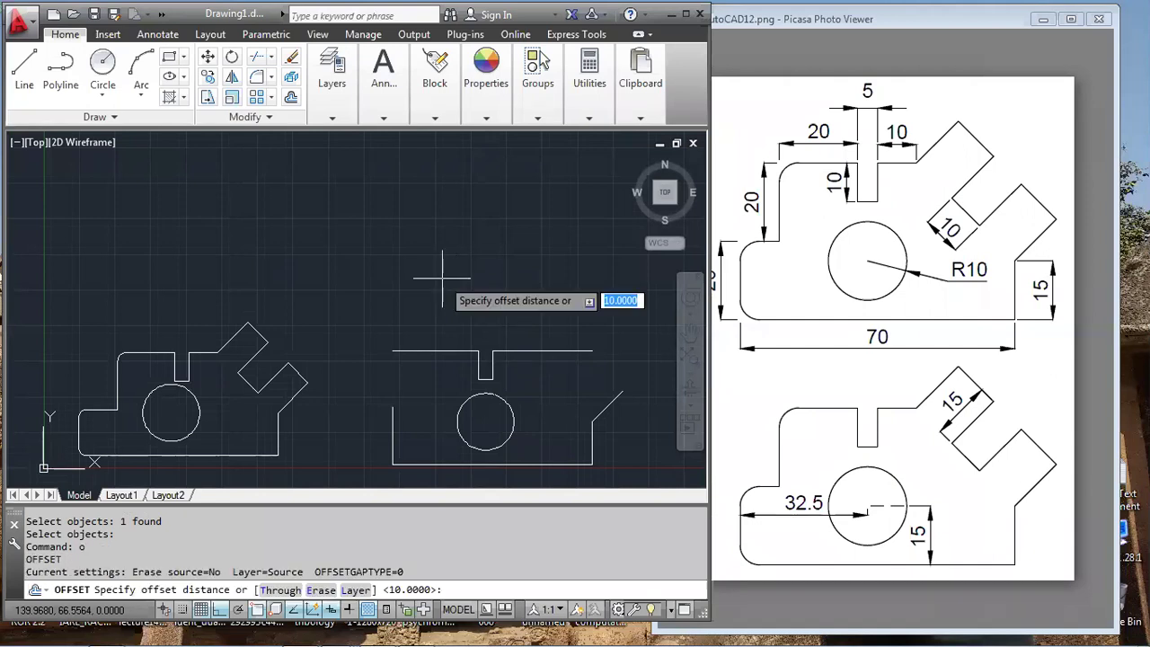
key(Return)
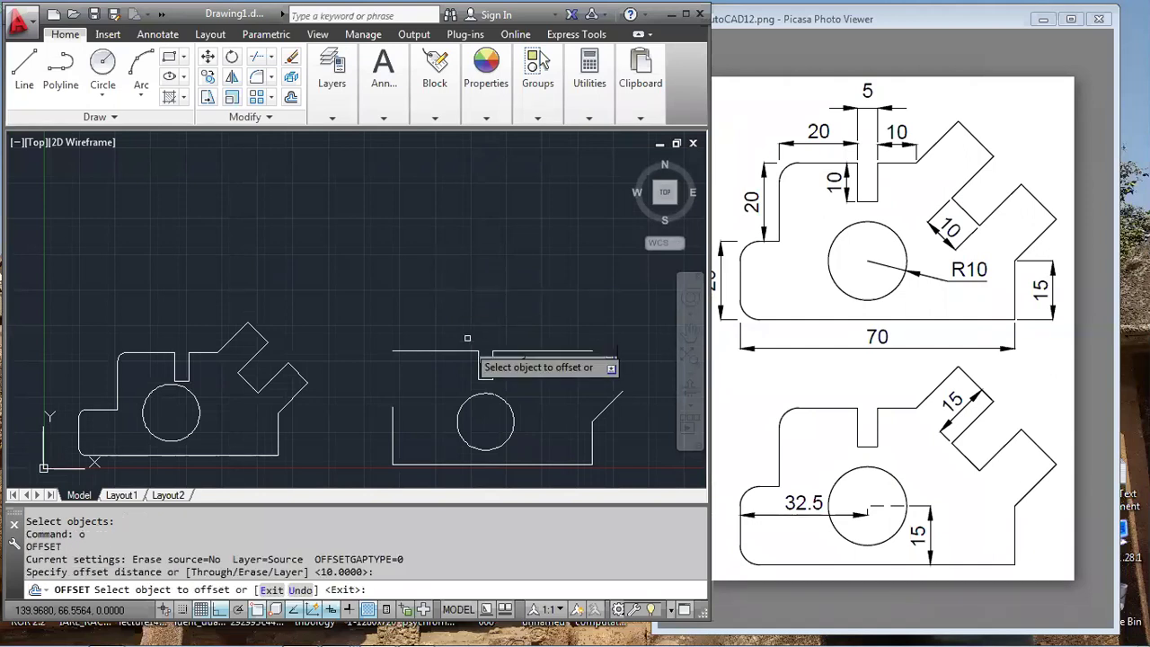
click(493, 359)
click(538, 356)
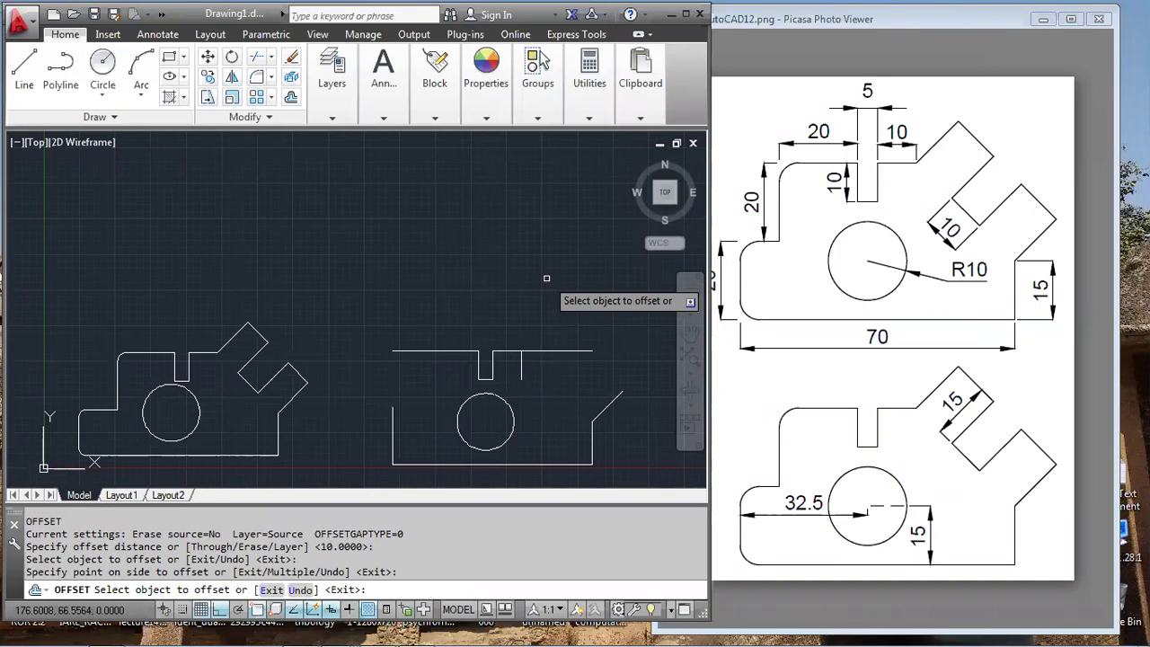
key(Return)
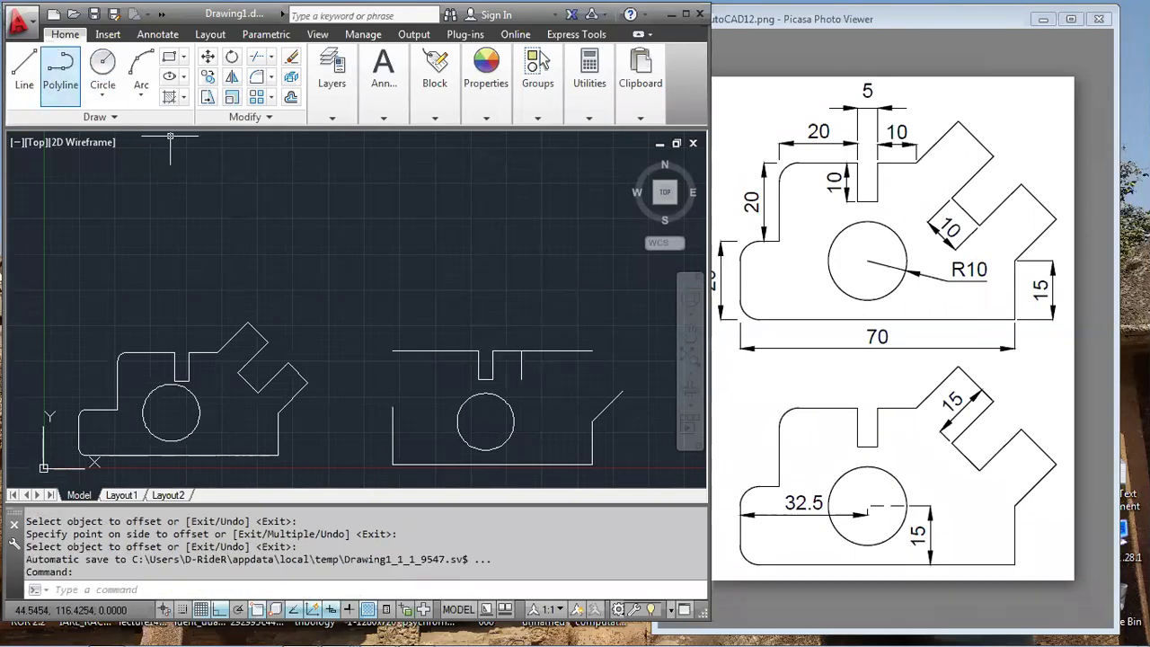
Copy the second profile's angled line from its lower end to the top end of the offset line, with Ortho off
text(co)
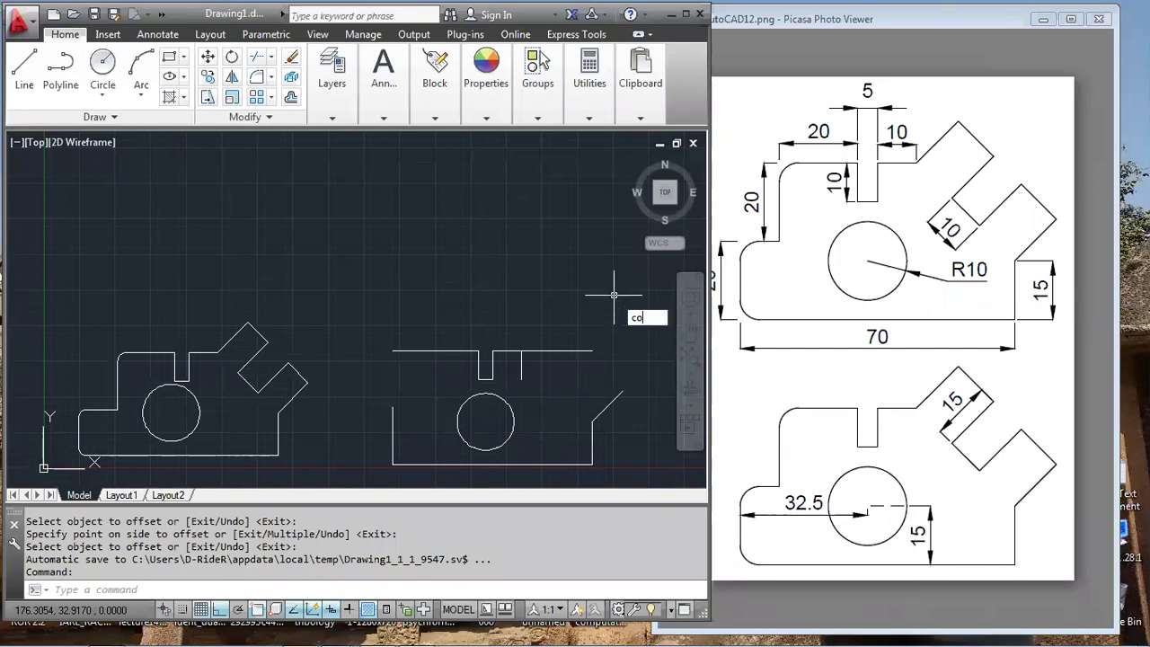
key(Return)
click(608, 406)
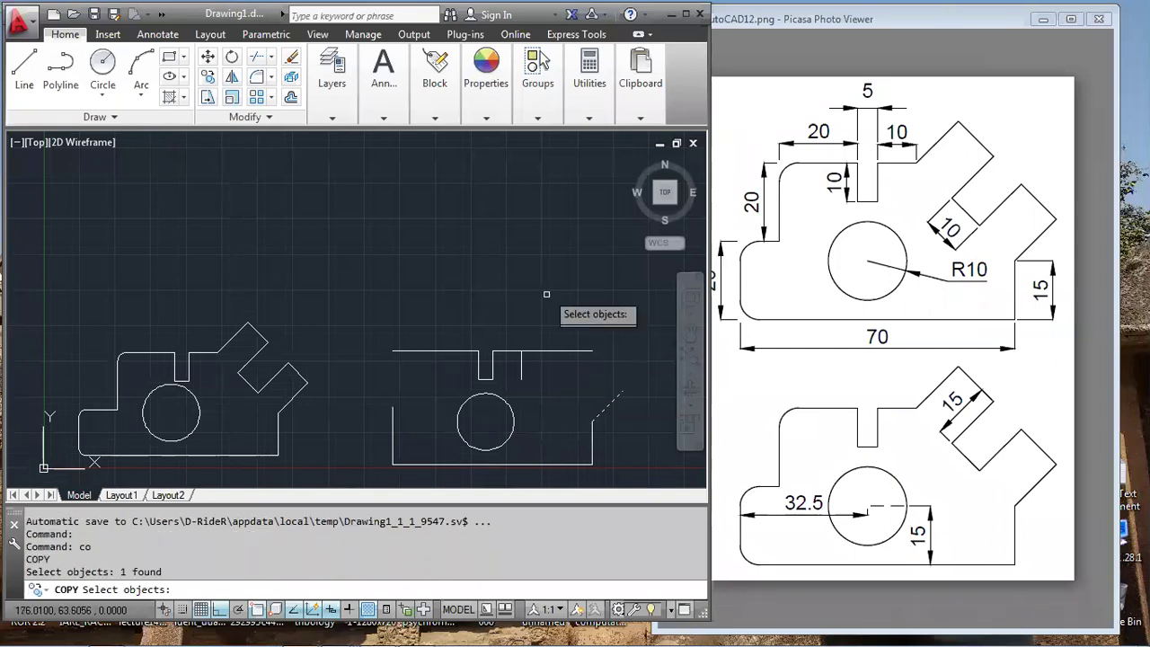
key(Return)
click(592, 419)
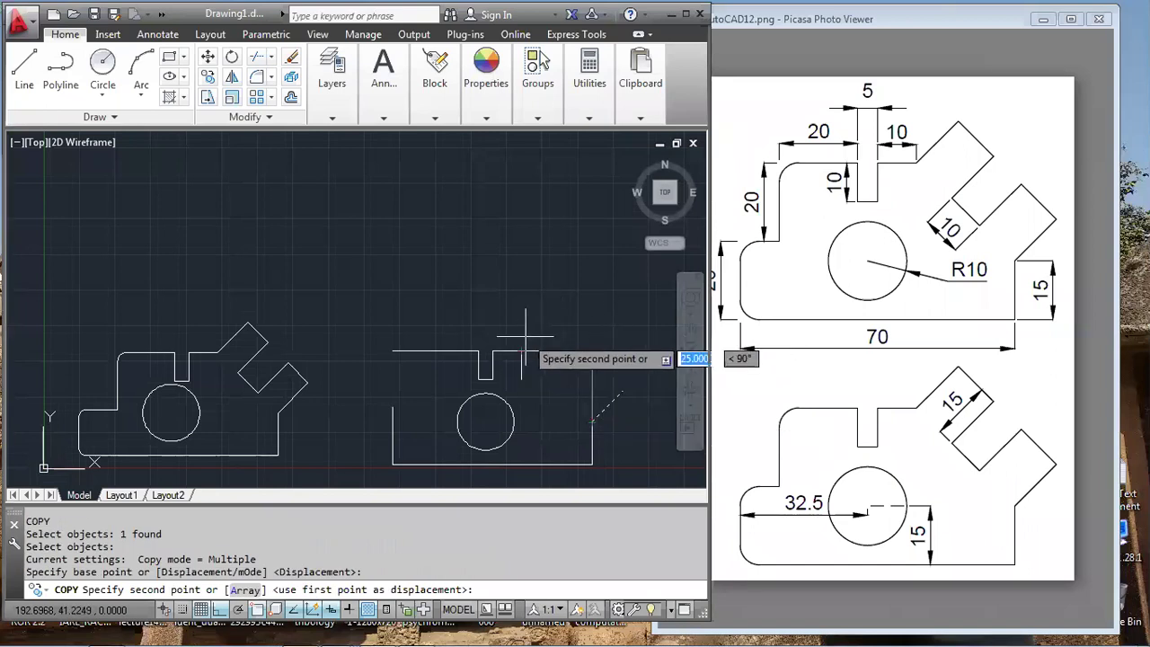
key(F8)
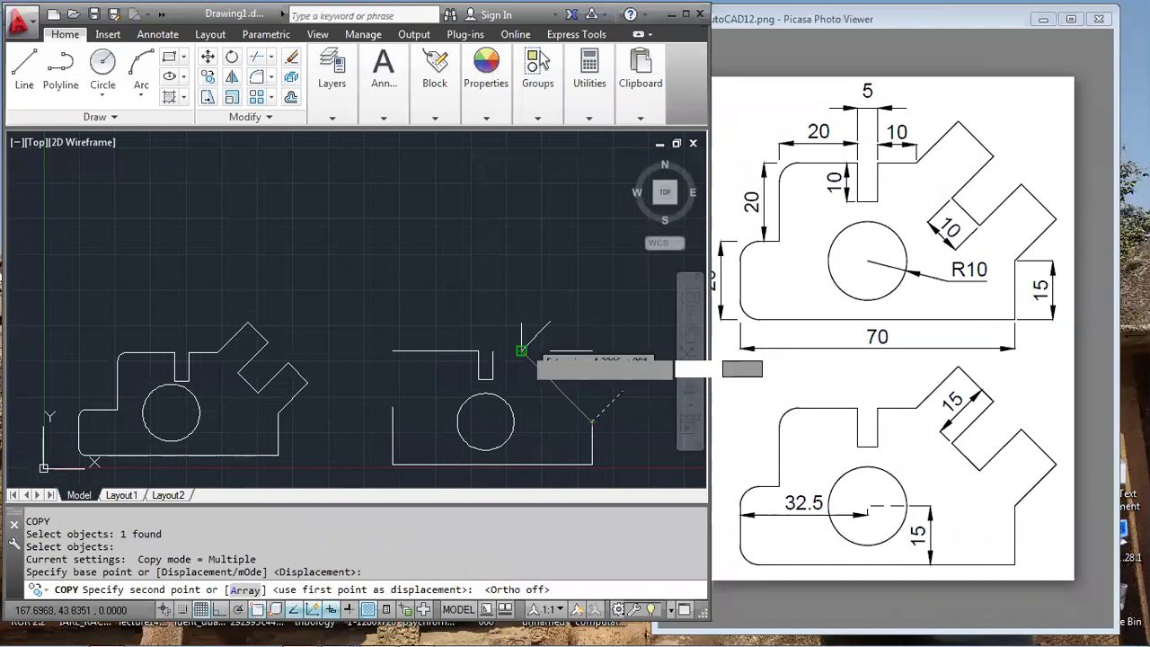
click(521, 350)
key(Return)
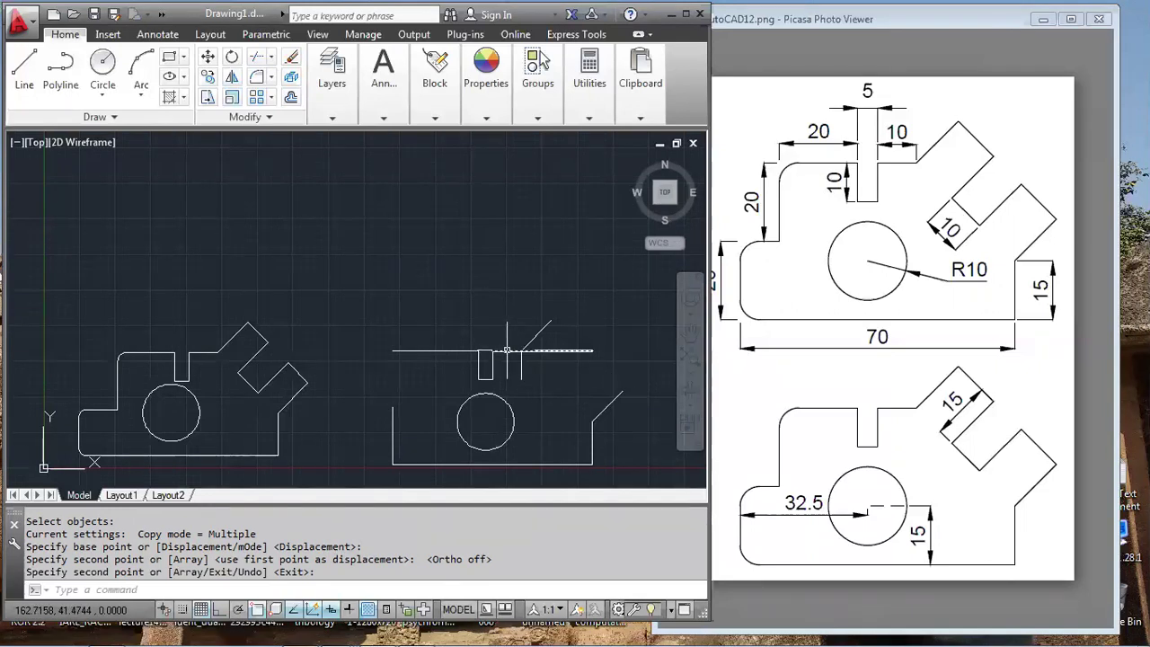
Add an aligned dimension across the floor of the second profile's slot, placed above the top edge
scroll(511, 350, up, 4)
scroll(466, 344, down, 5)
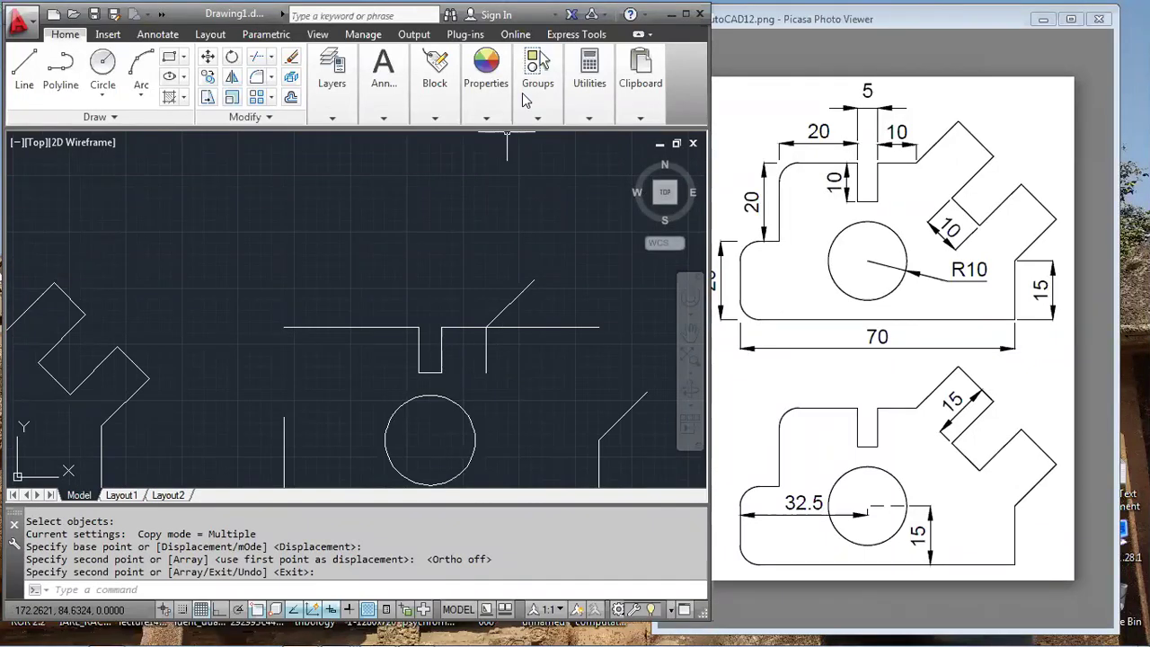
click(383, 118)
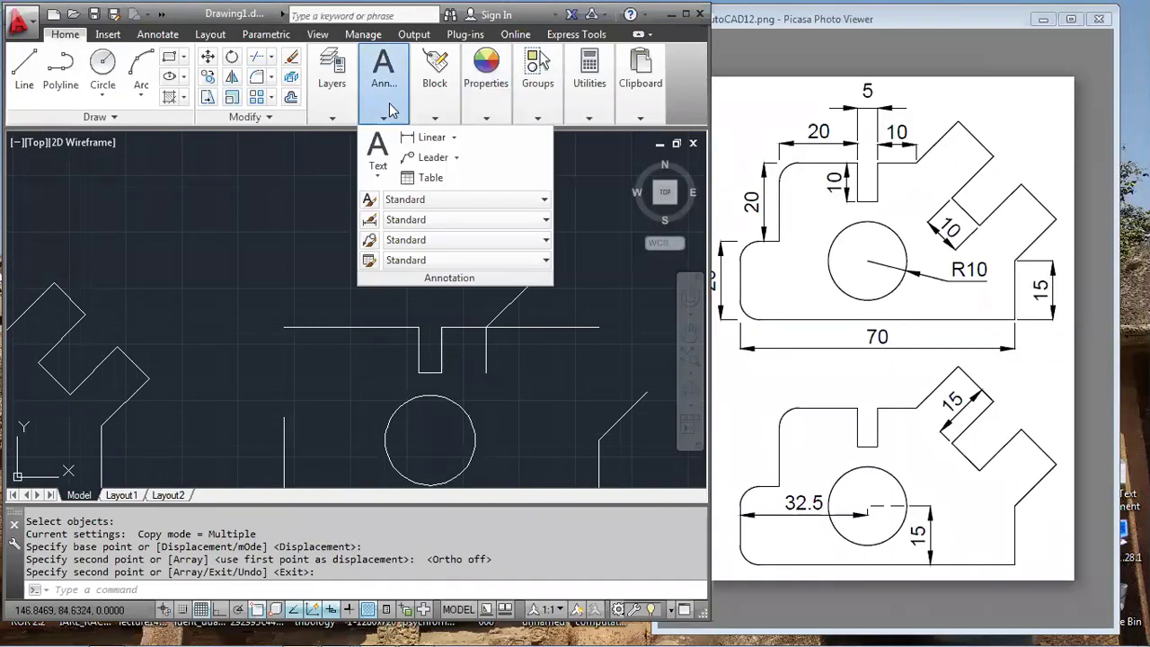
click(431, 137)
click(454, 138)
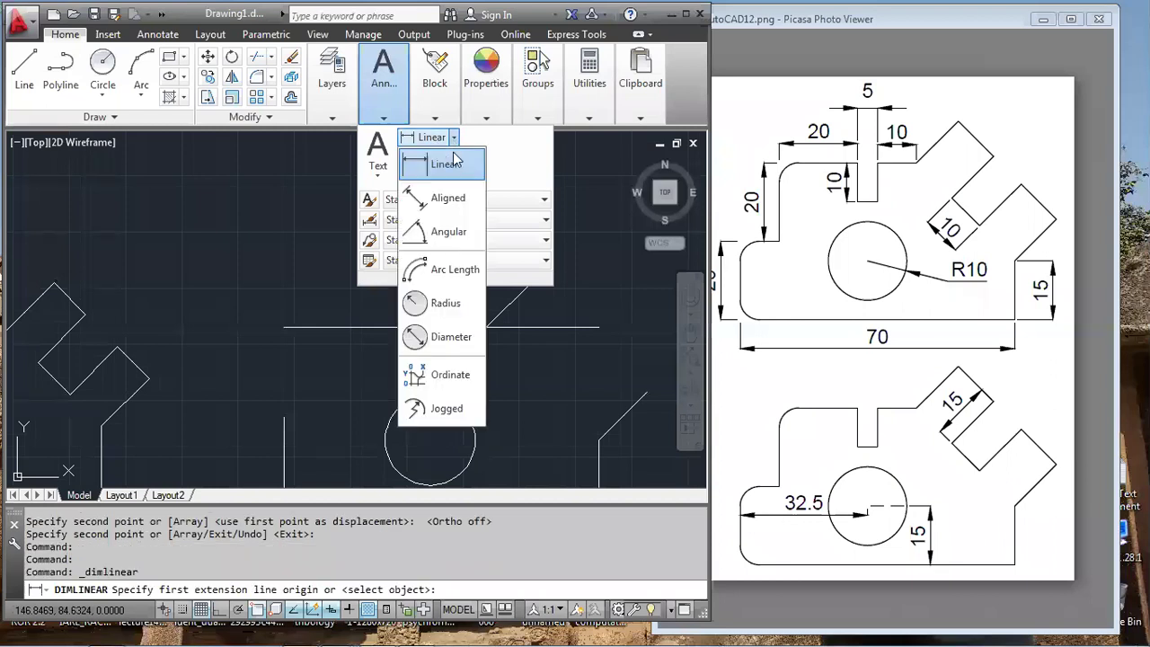
click(452, 205)
click(419, 372)
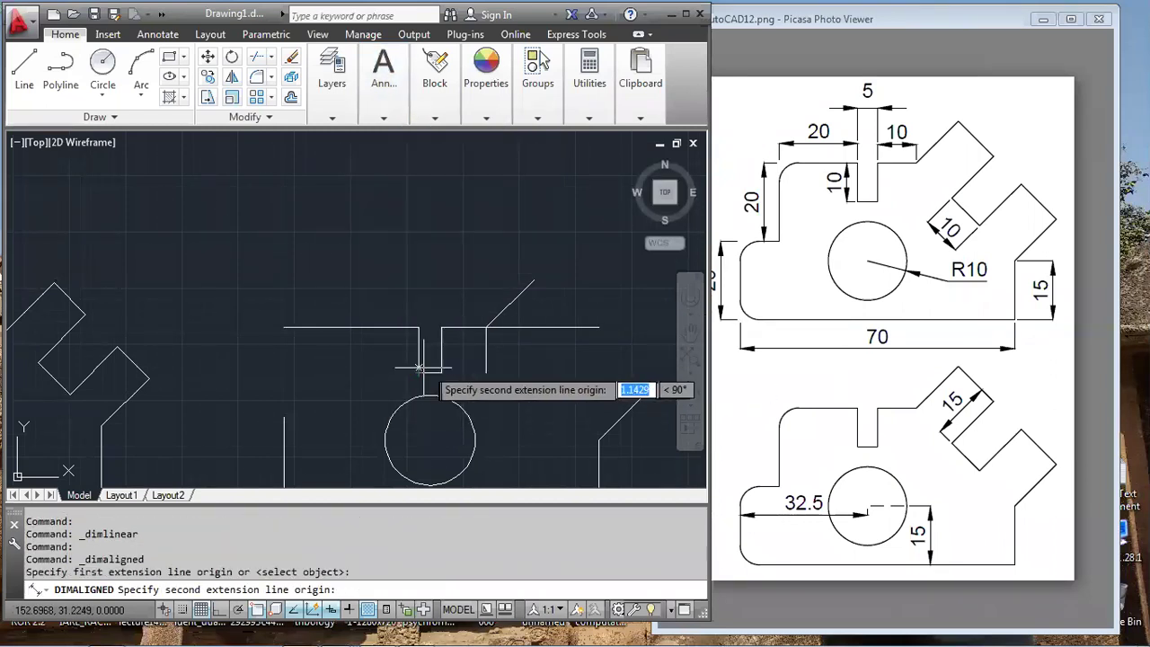
click(440, 371)
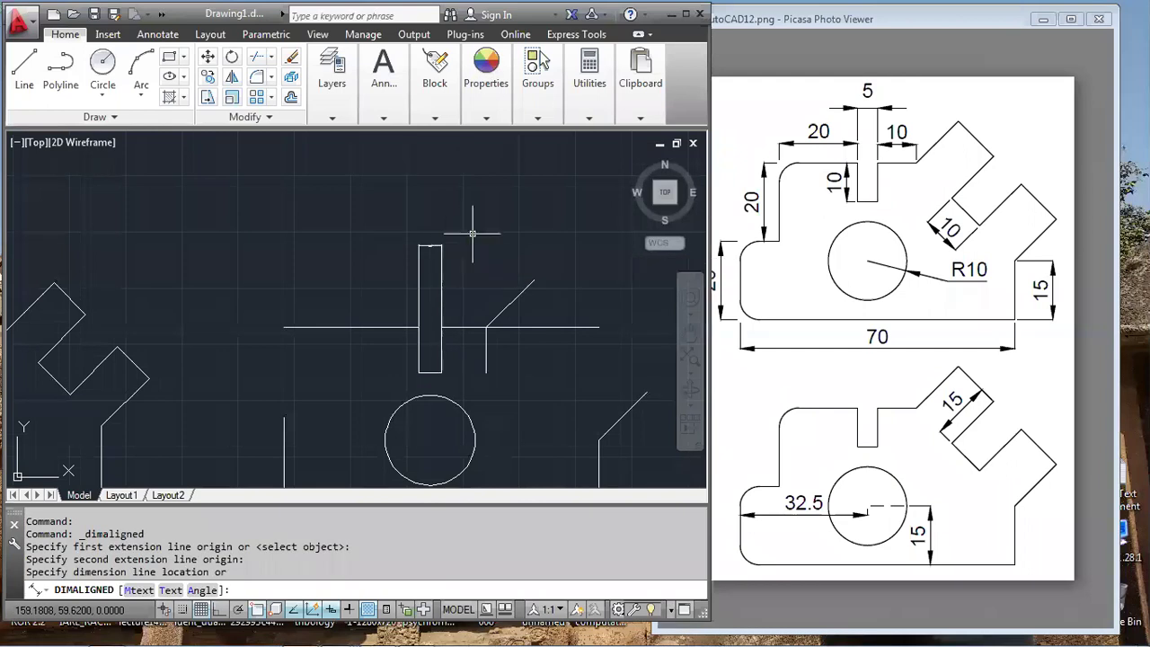
click(473, 238)
scroll(441, 249, up, 8)
scroll(404, 234, down, 8)
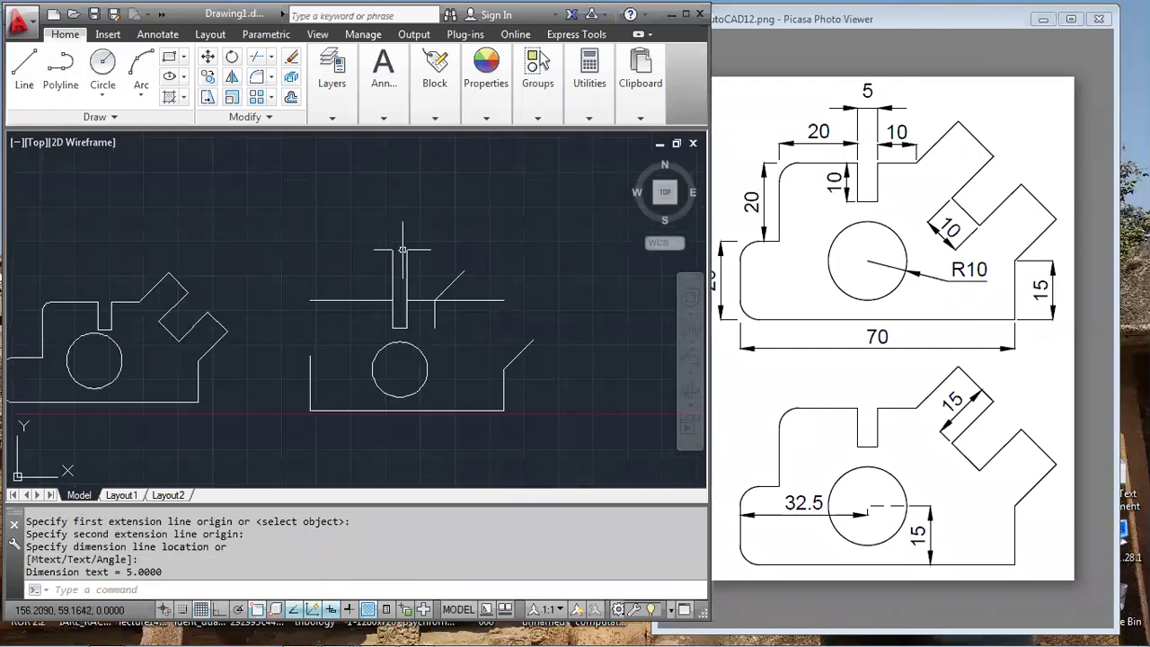
Add an aligned dimension along the top edge from the slot's right wall to the start of the copied angled line
key(Return)
click(407, 300)
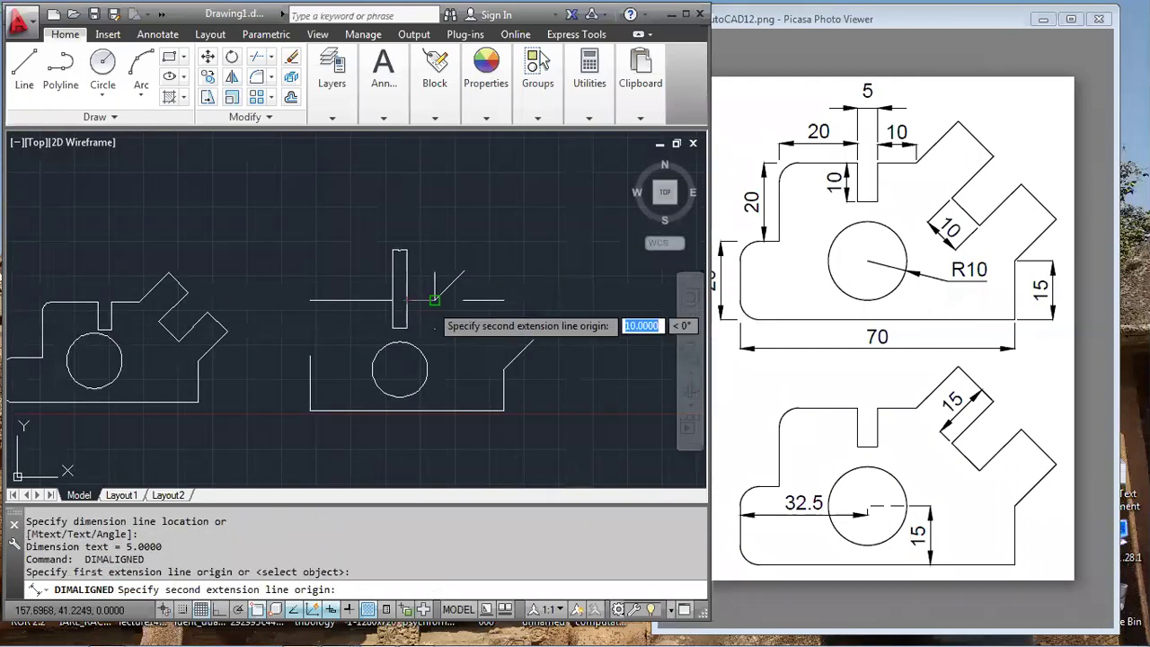
click(436, 300)
click(436, 241)
scroll(424, 185, up, 8)
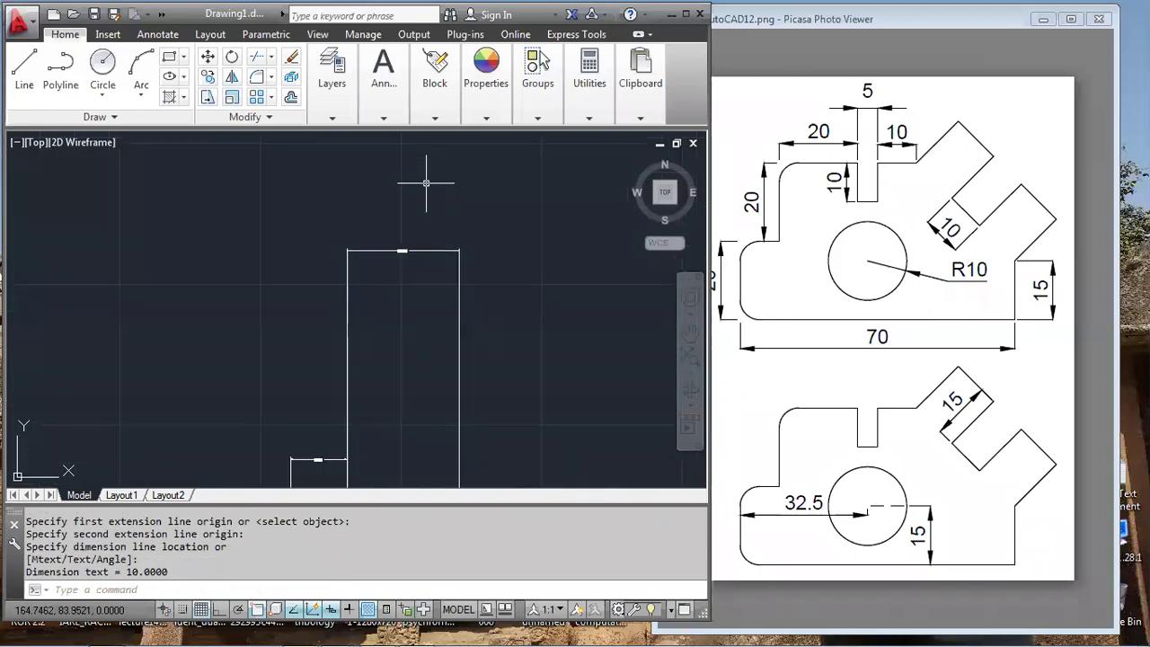
scroll(426, 183, down, 5)
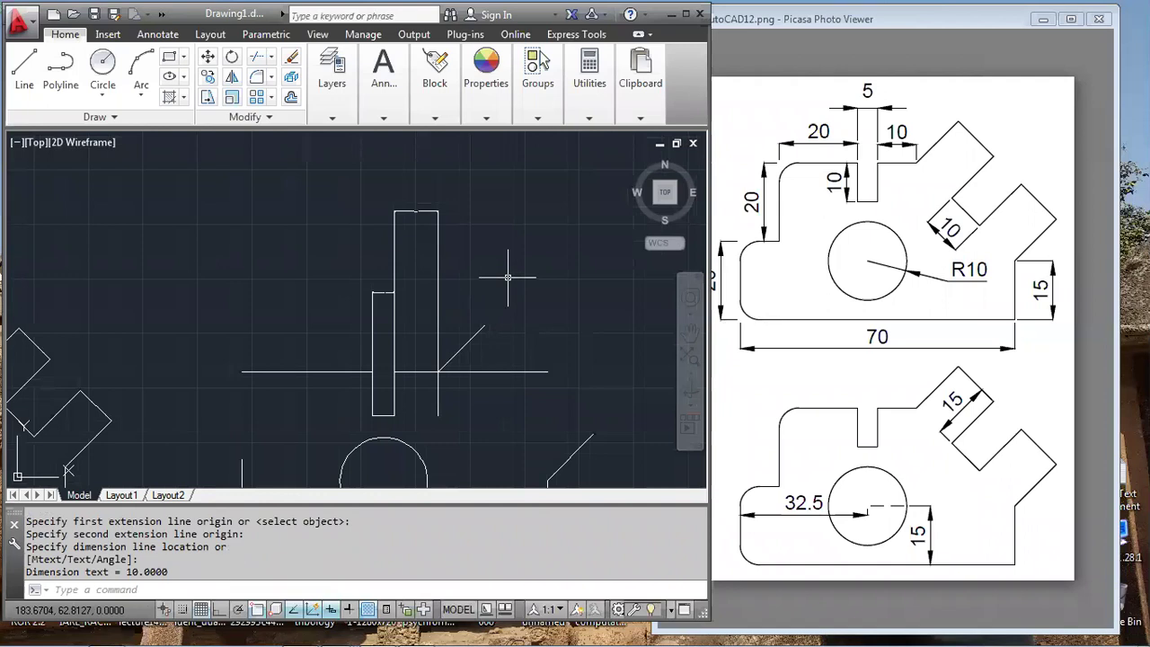
Erase the two aligned dimensions above the second profile's top edge
key(Escape)
text(E)
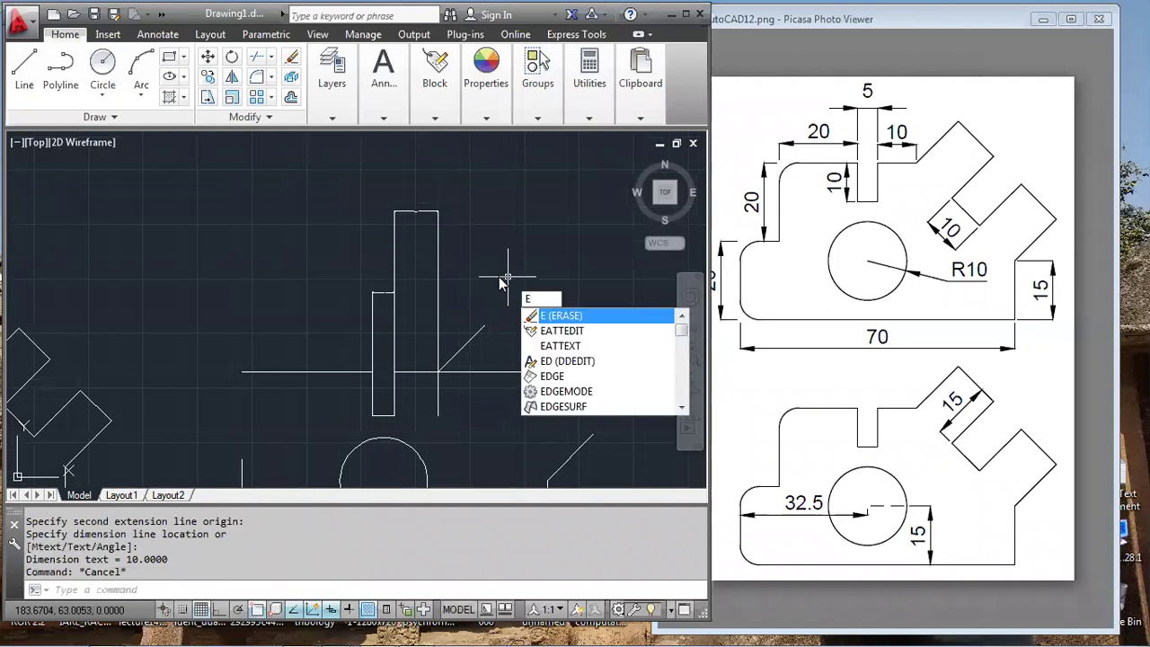
key(Return)
click(491, 288)
click(313, 276)
key(Return)
key(Return)
click(400, 301)
click(331, 292)
key(Return)
scroll(332, 292, down, 3)
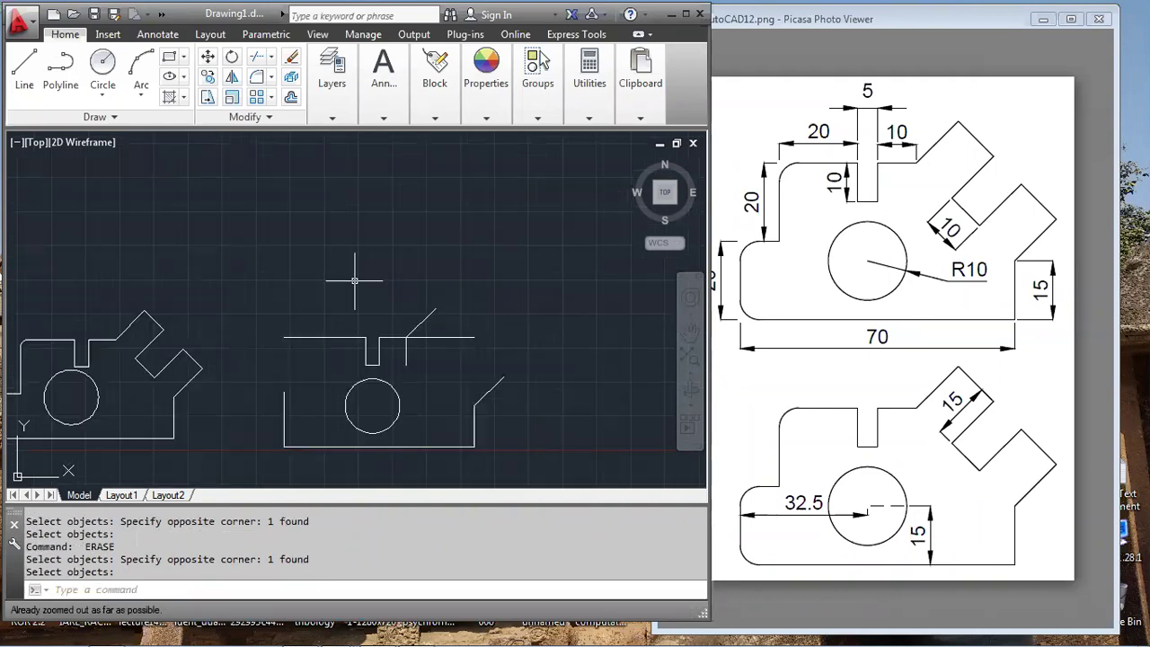
Add an aligned dimension to the second profile's right vertical edge, placed outside the profile
scroll(487, 443, up, 2)
scroll(449, 469, up, 2)
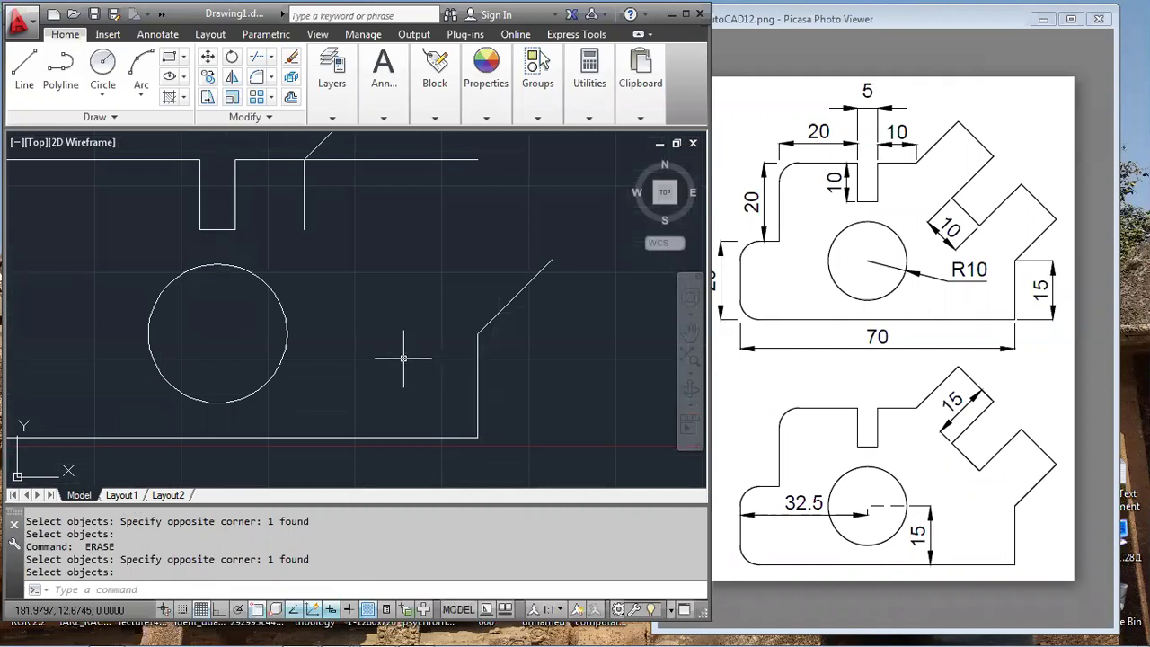
click(385, 101)
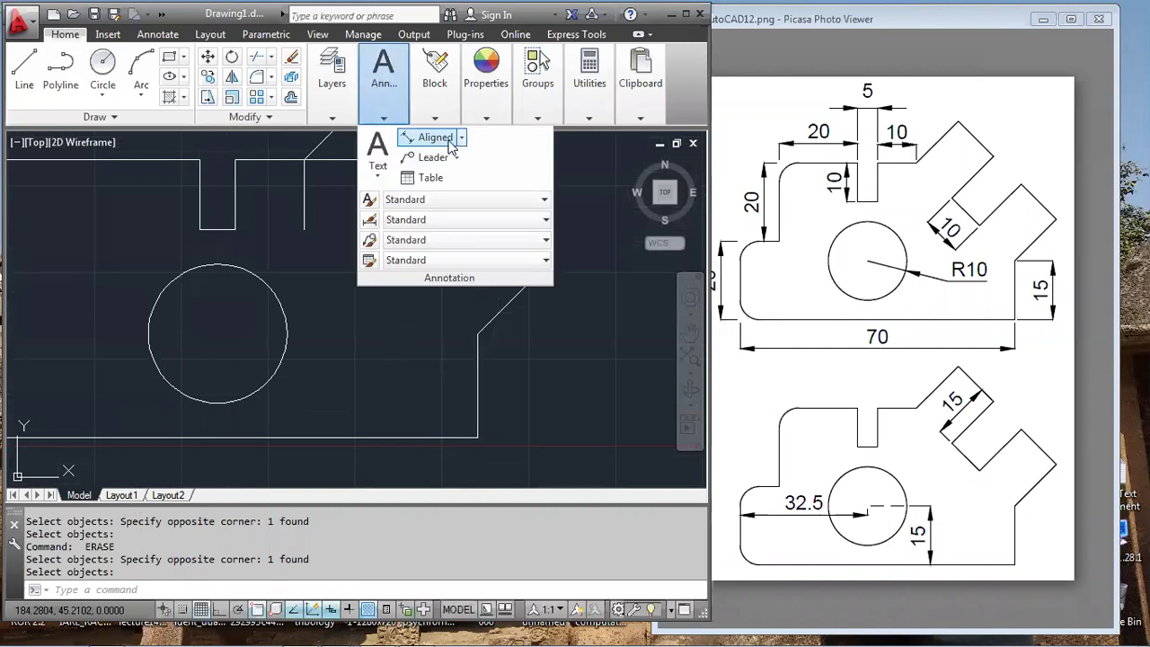
click(449, 143)
click(478, 439)
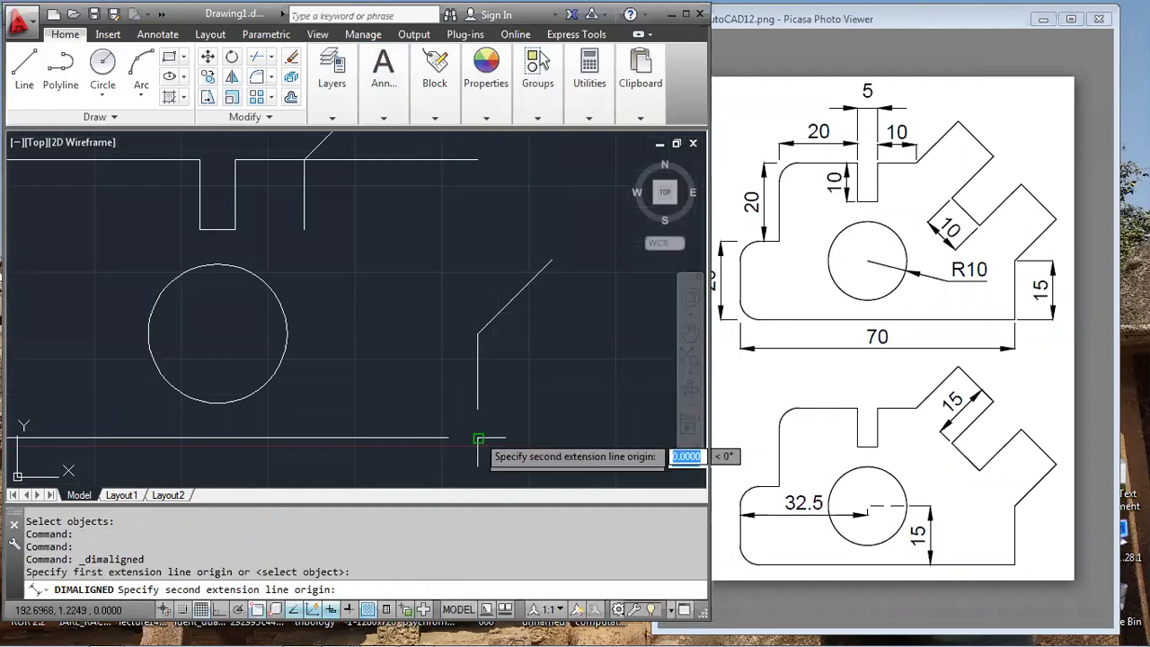
click(478, 333)
click(531, 387)
scroll(529, 386, up, 5)
scroll(526, 389, down, 3)
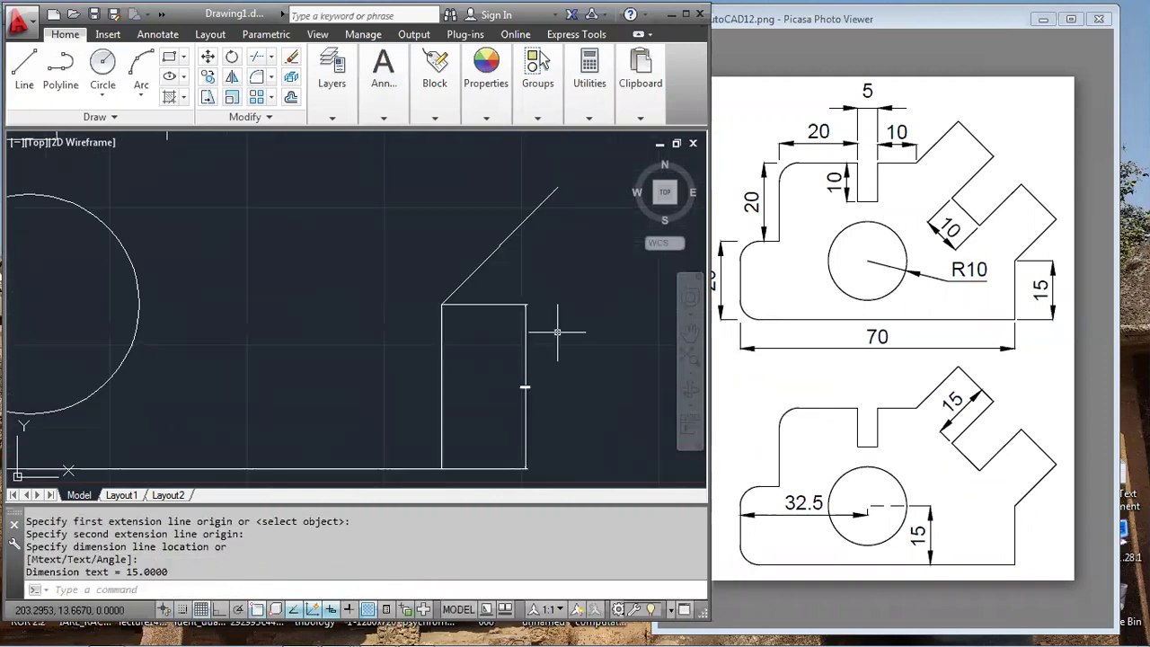
Erase the aligned dimension beside the second profile's right vertical edge
key(Escape)
text(e)
key(Return)
click(527, 388)
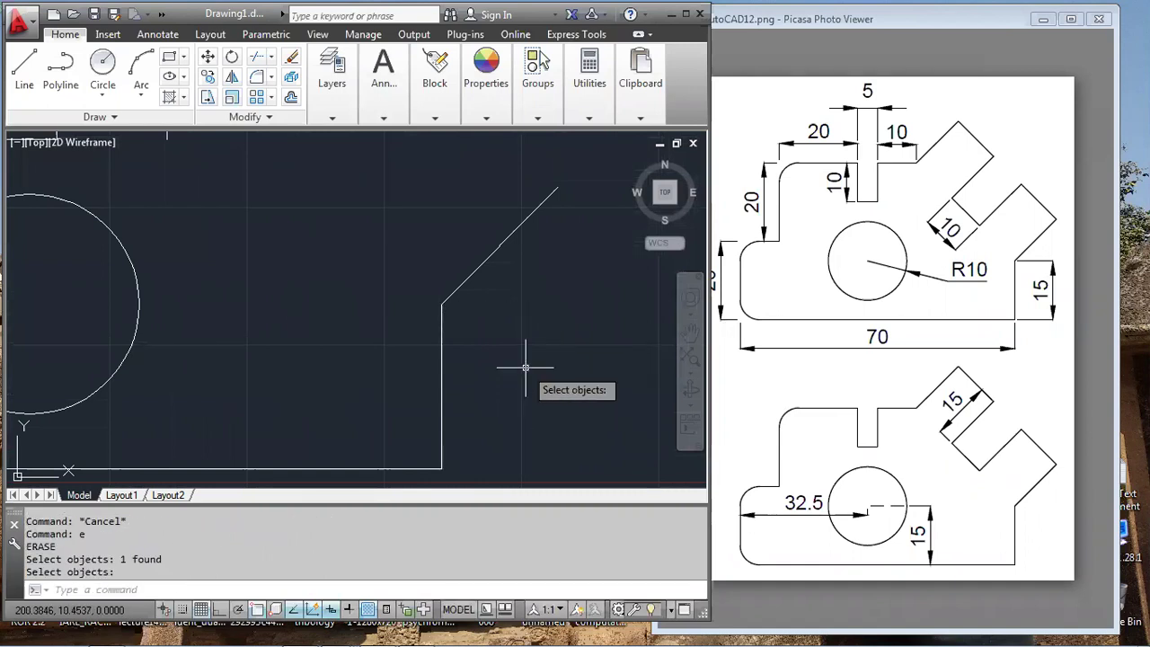
scroll(534, 368, down, 5)
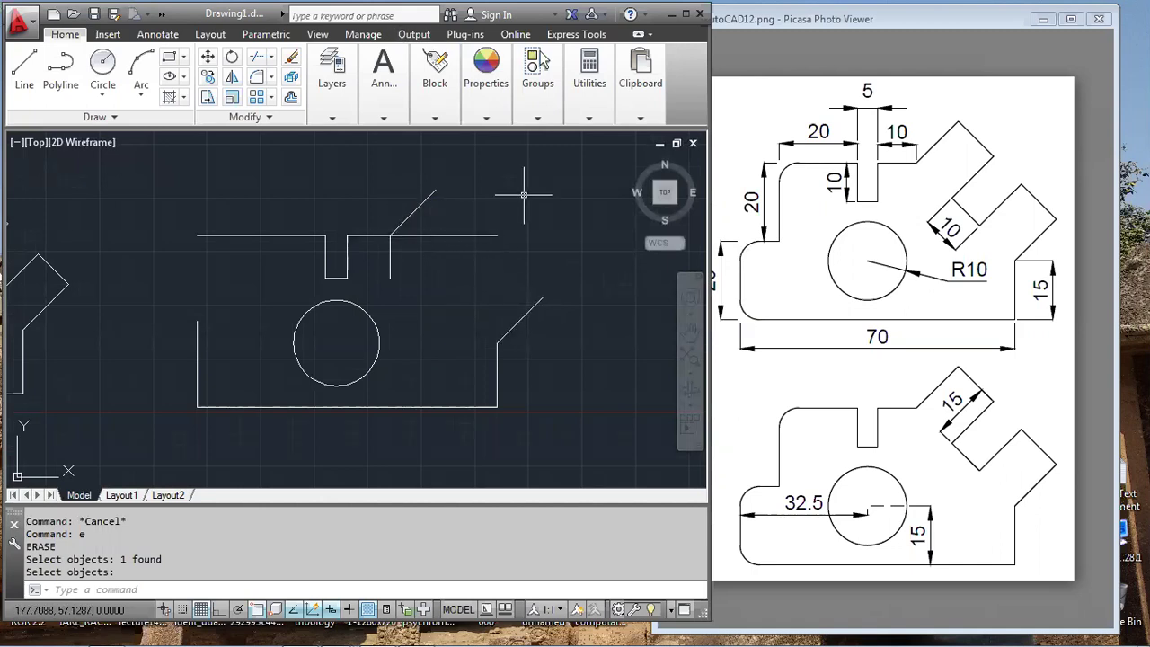
key(Return)
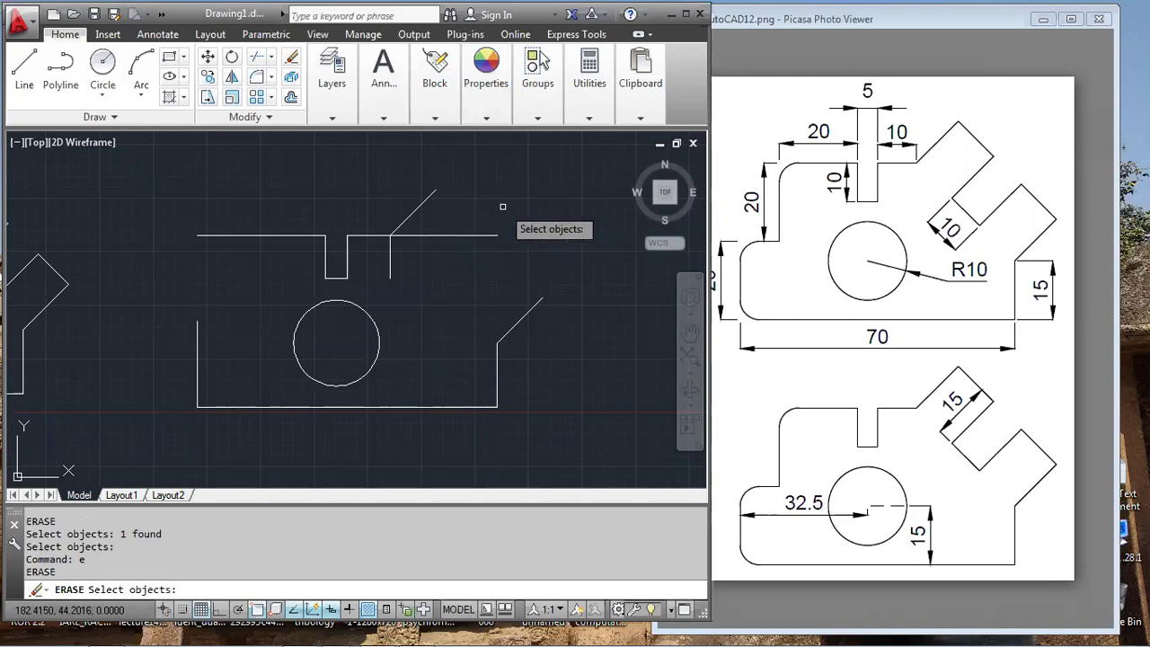
key(Escape)
Trim the second profile's top line to the right of the upper angled line
text(tr)
key(Return)
key(Return)
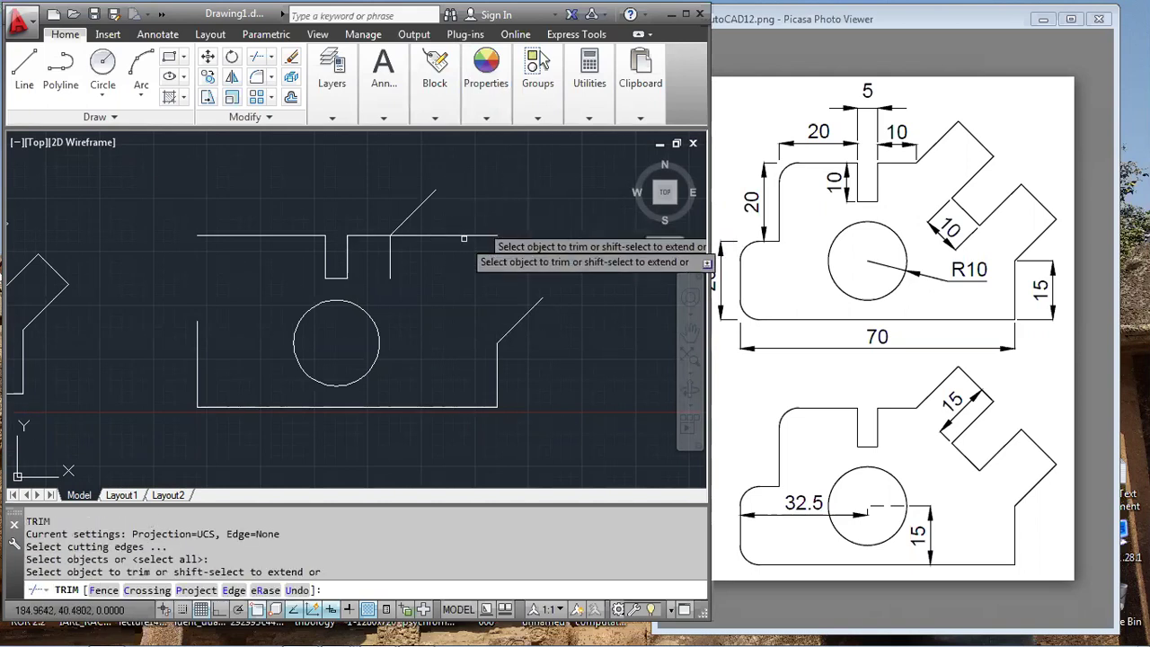
click(458, 236)
key(Return)
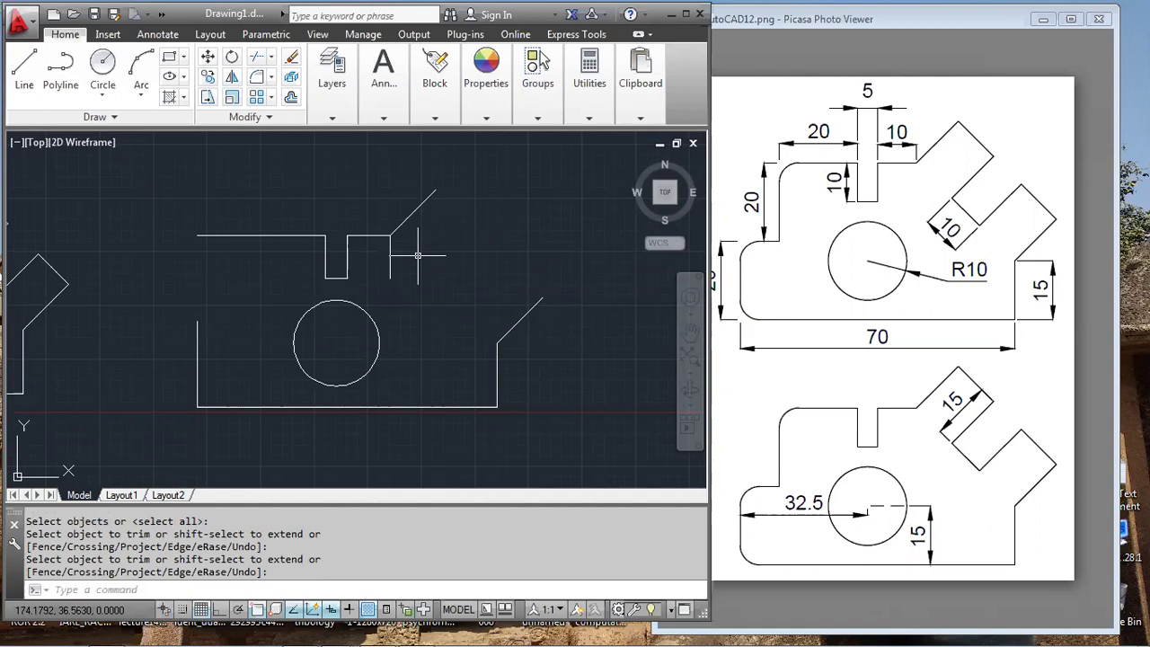
Erase the vertical offset line below the start of the upper angled line
key(Return)
click(390, 258)
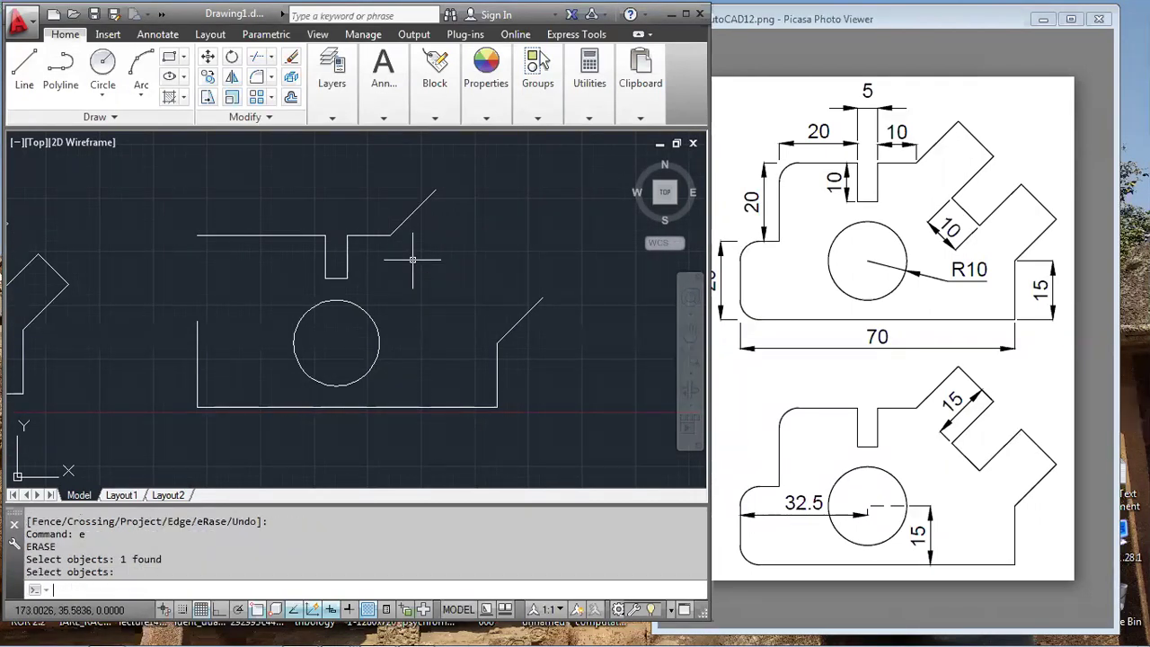
key(Return)
Draw a line joining the free ends of the second profile's two angled lines
text(l)
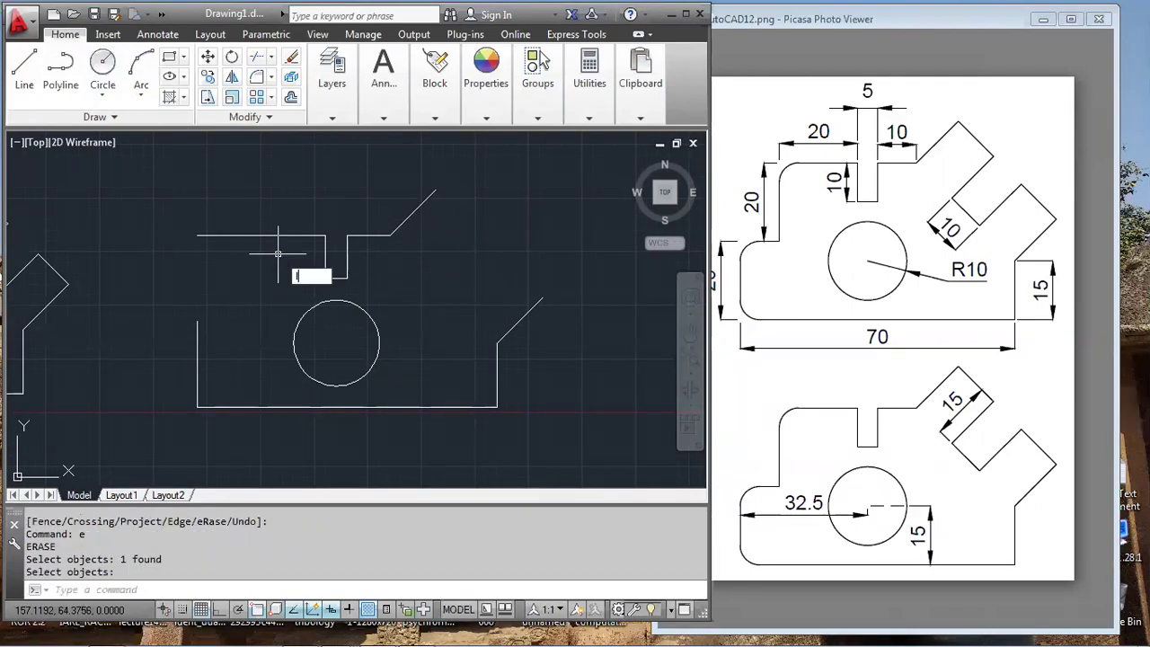
key(Return)
click(435, 191)
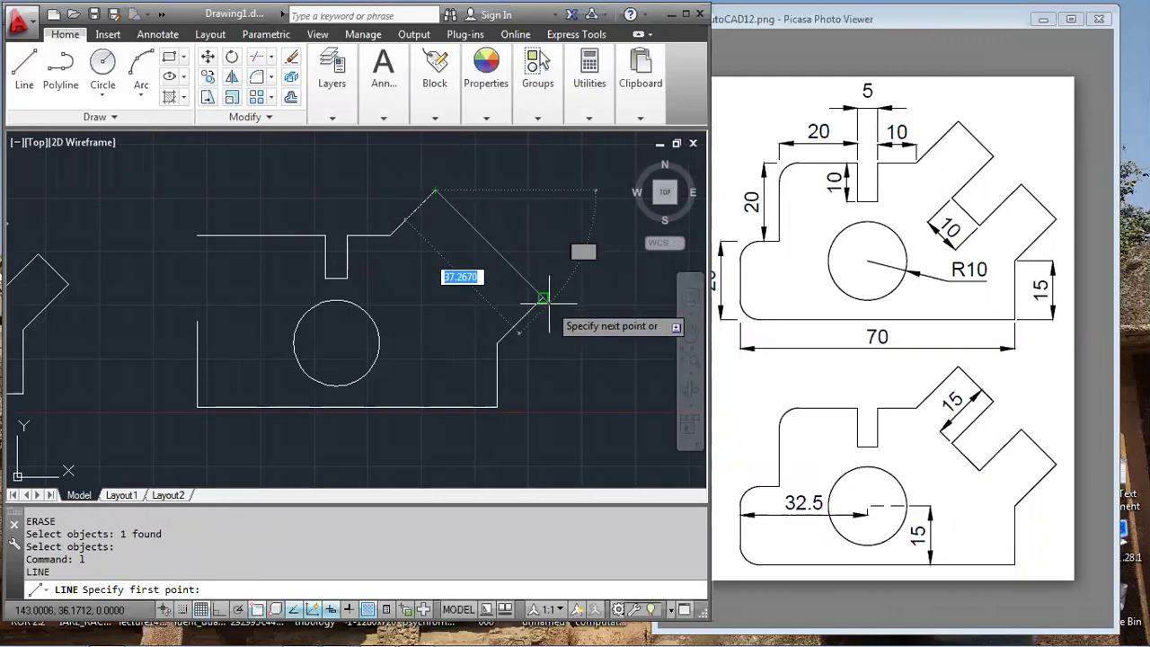
click(542, 296)
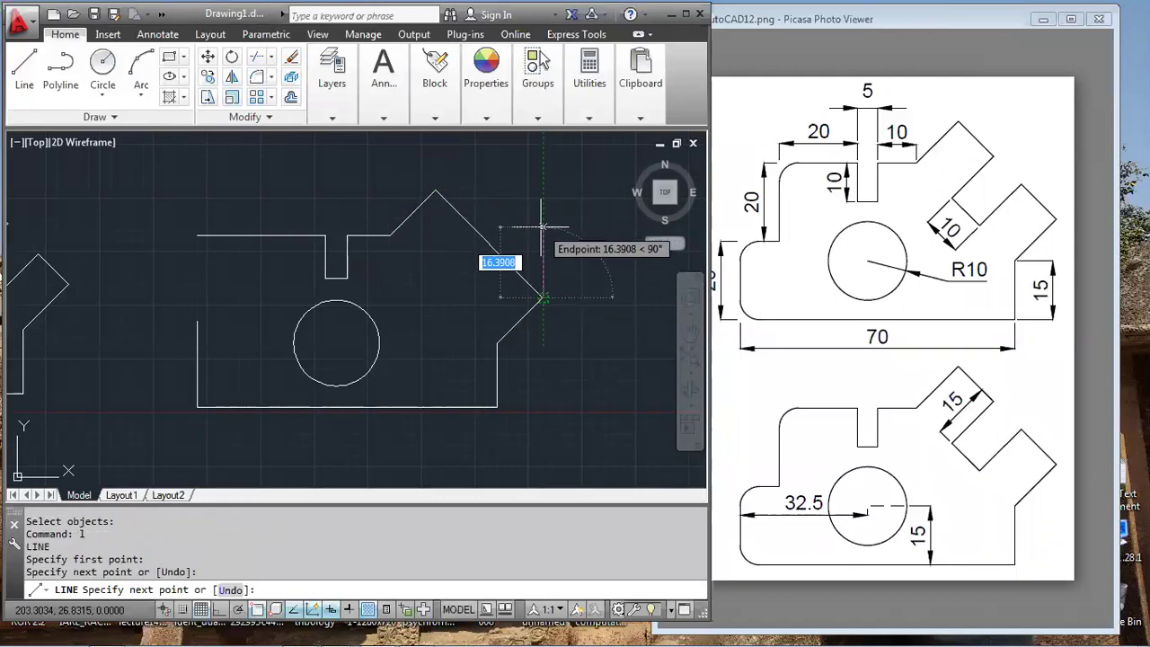
key(Return)
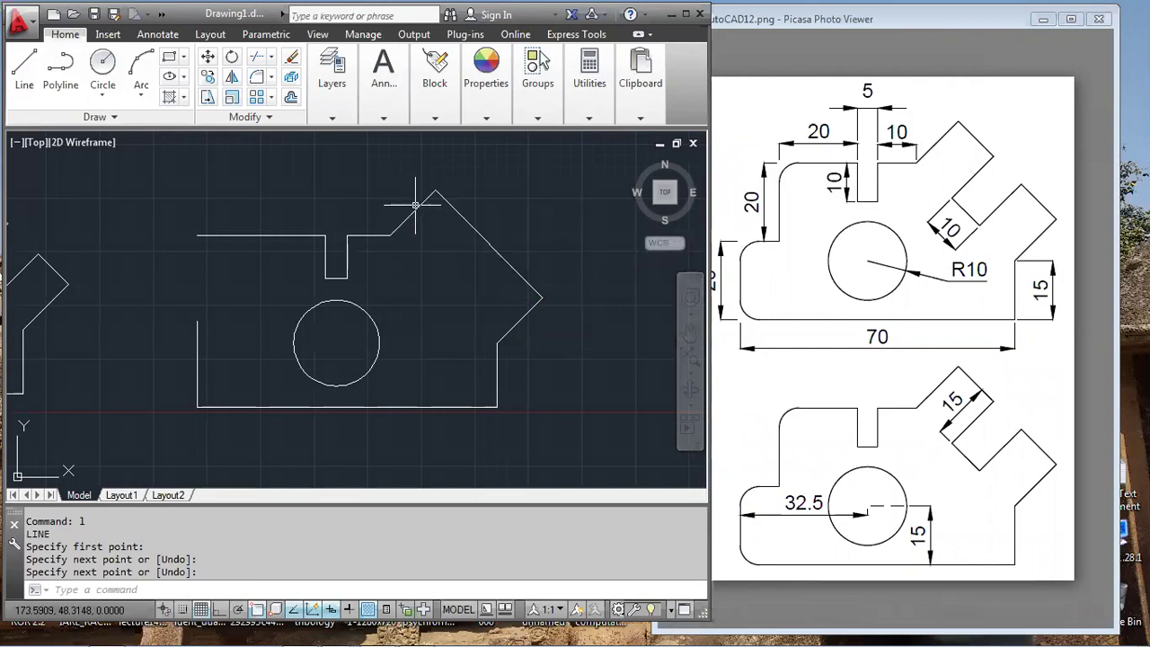
Enable the Midpoint object snap and copy the second profile's upper angled line from its outer end to the slanted connecting line's midpoint
text(co)
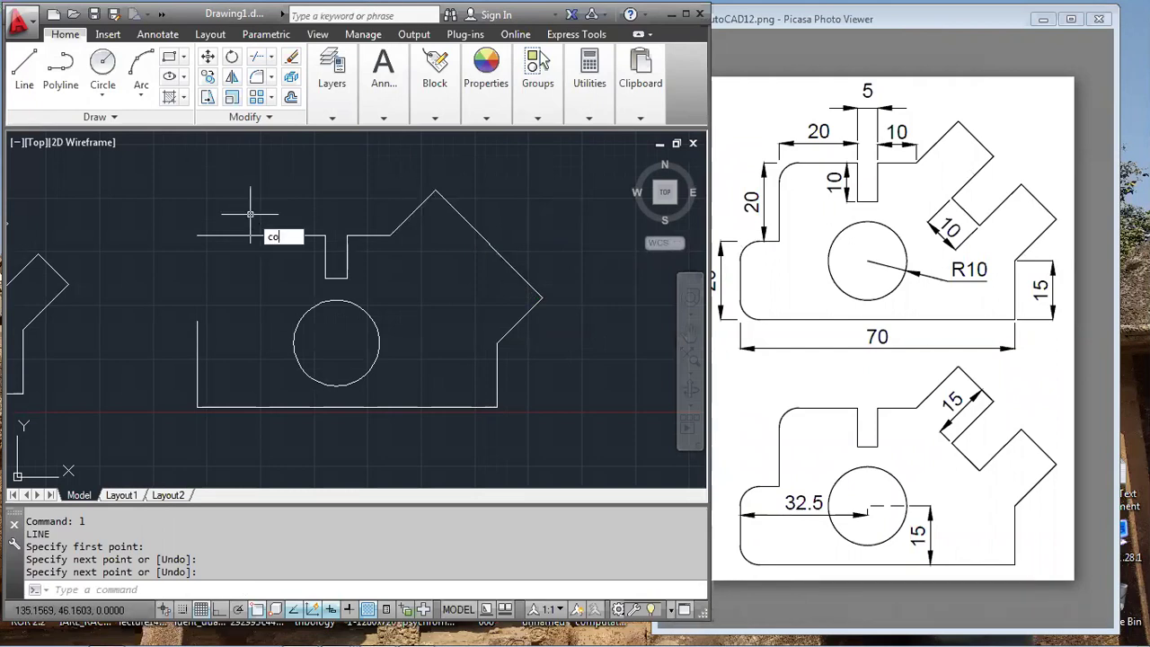
key(Return)
click(412, 215)
click(416, 217)
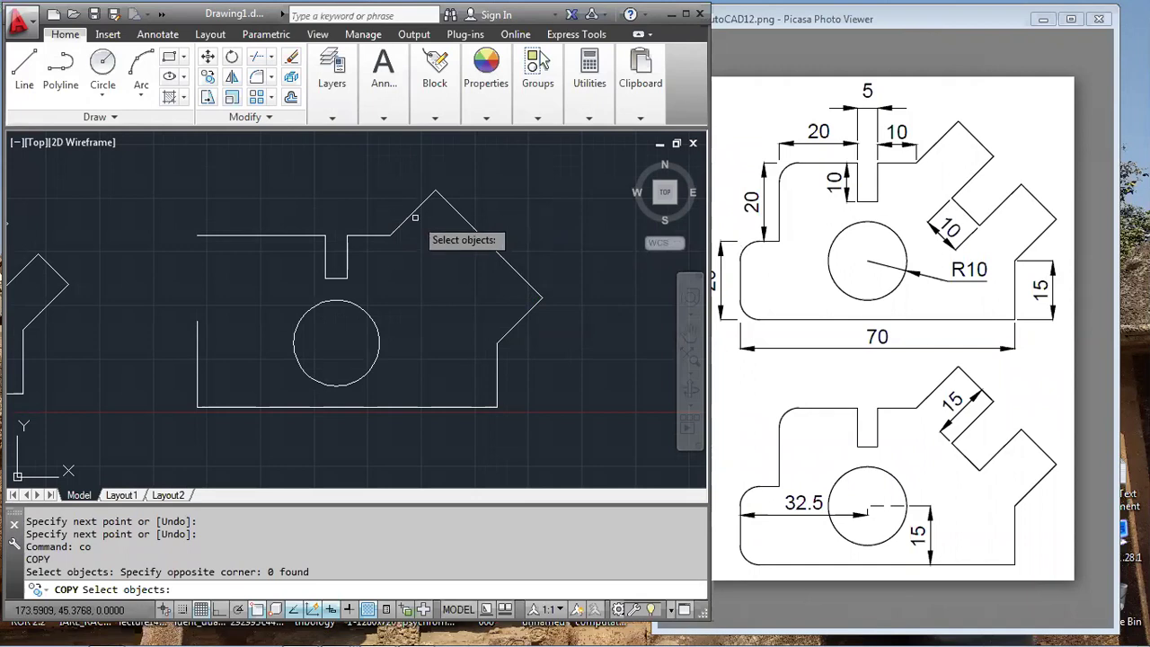
click(414, 216)
key(Return)
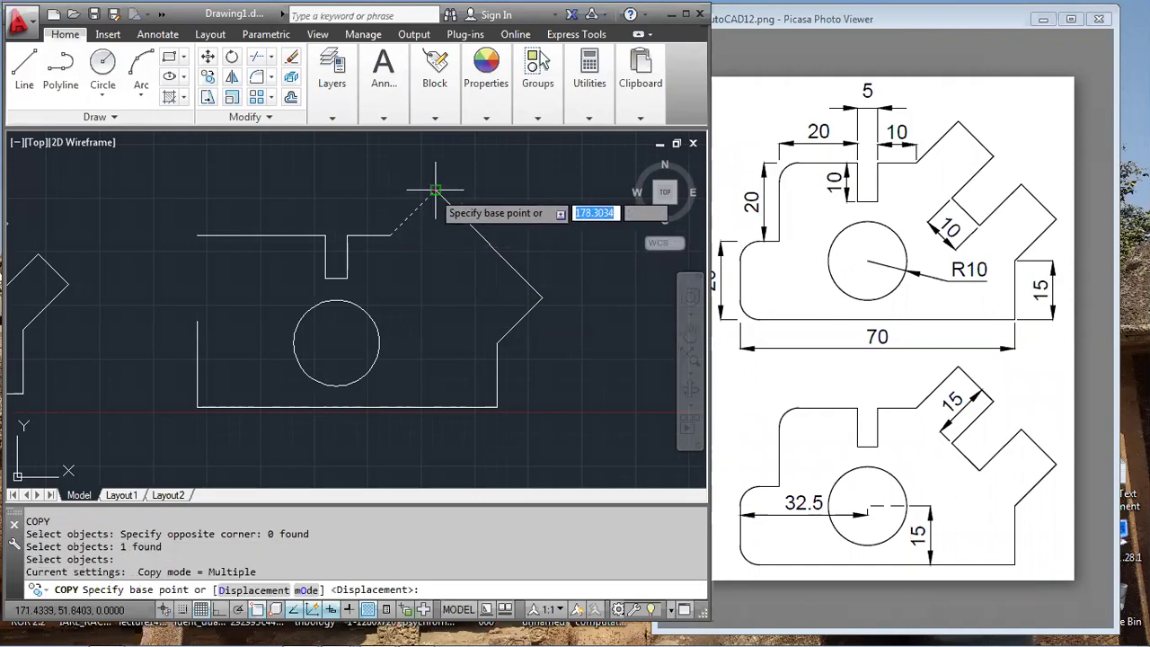
click(436, 190)
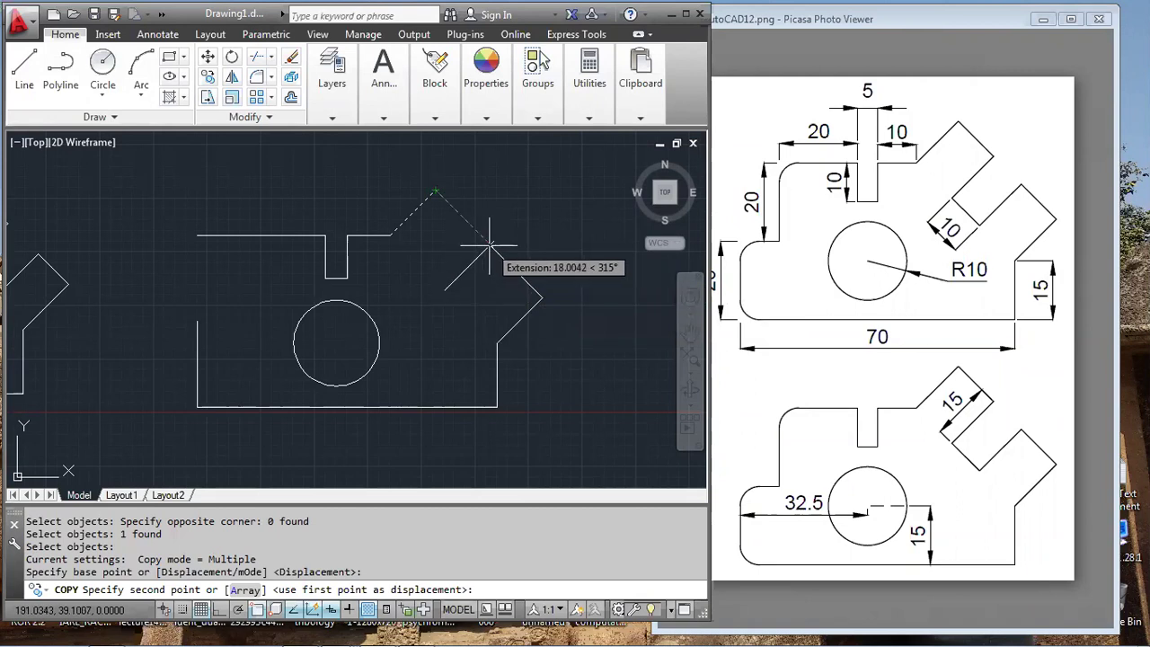
right_click(260, 609)
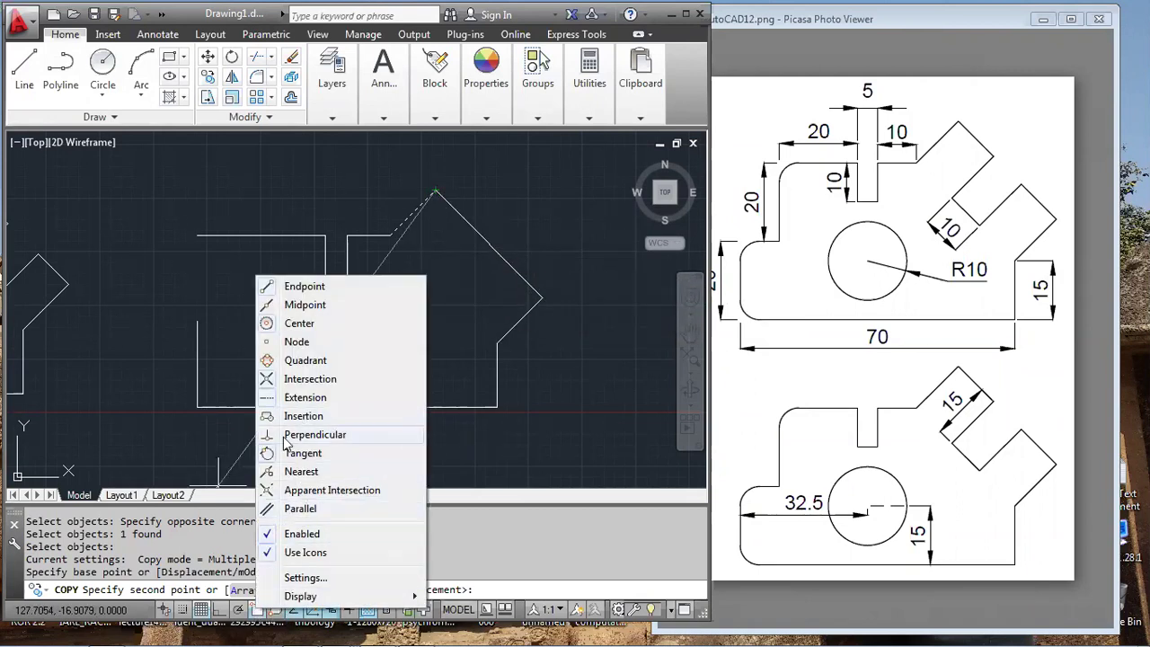
click(304, 306)
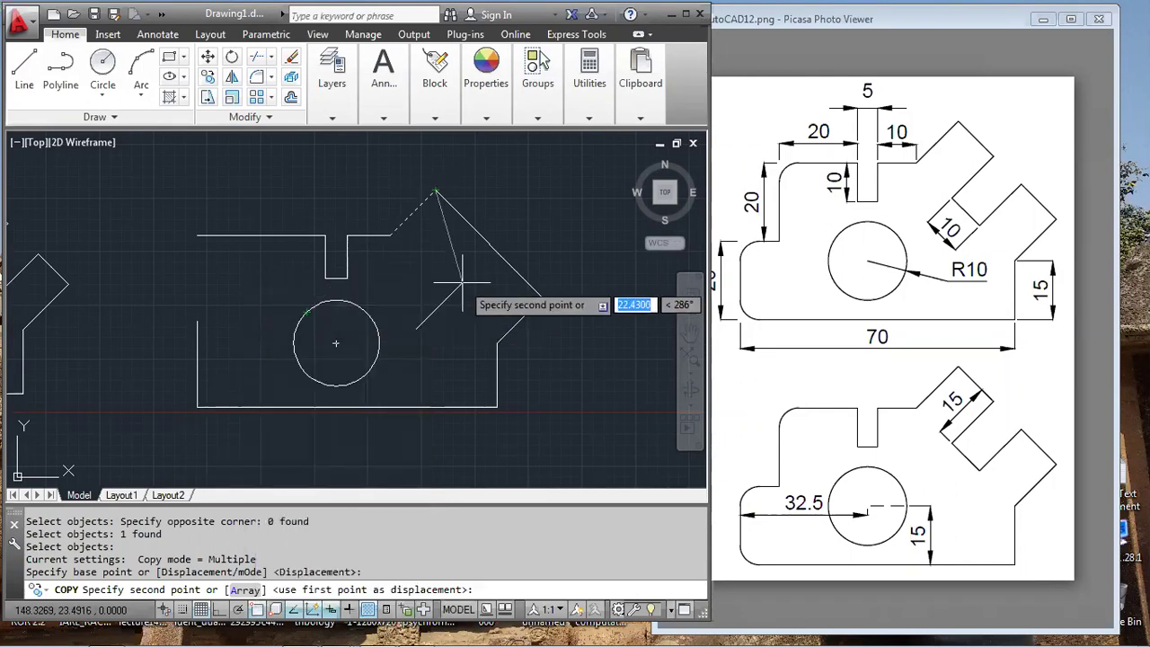
click(489, 245)
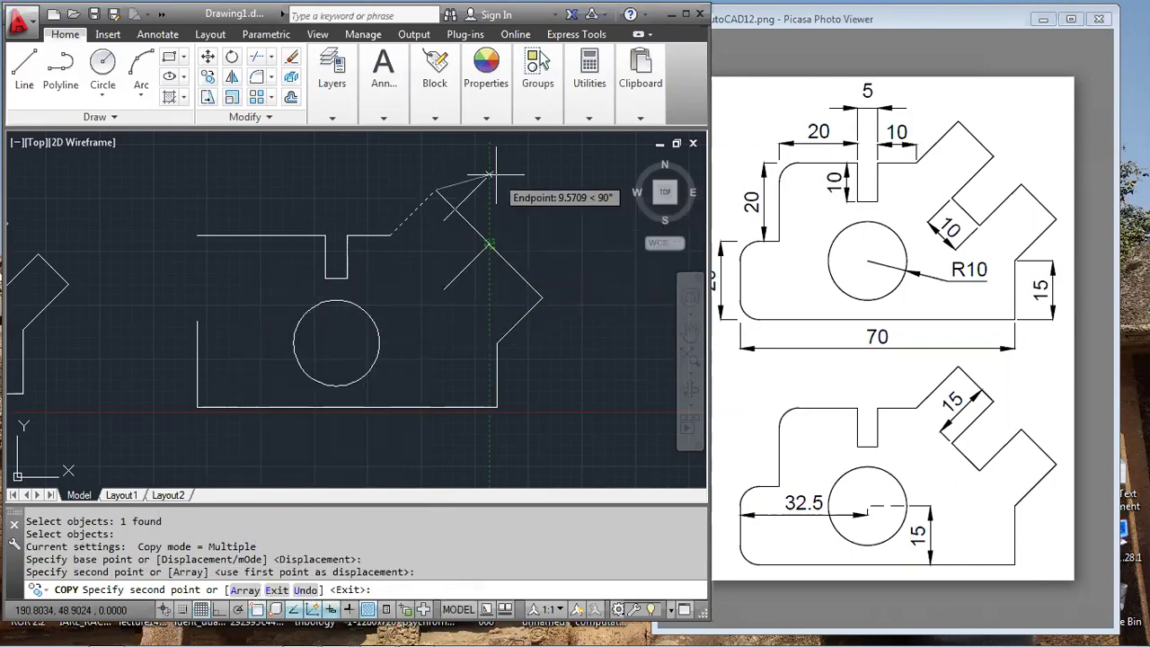
key(Return)
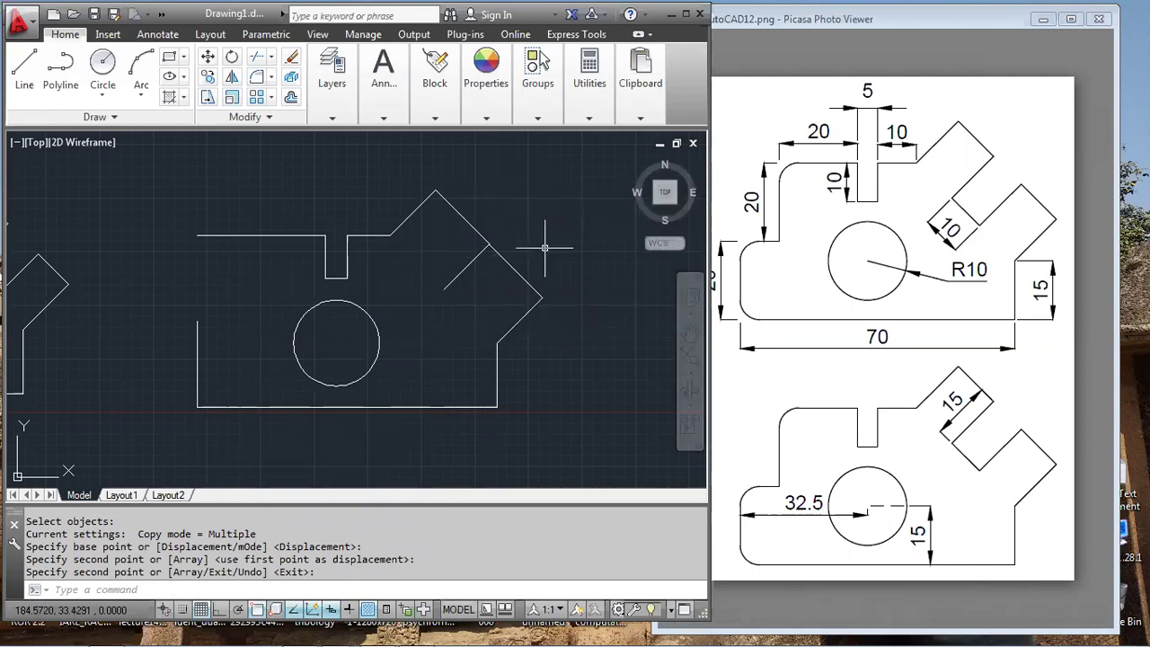
Offset the copied angled line by 5 to both sides to form the slanted slot's walls
text(o)
key(Return)
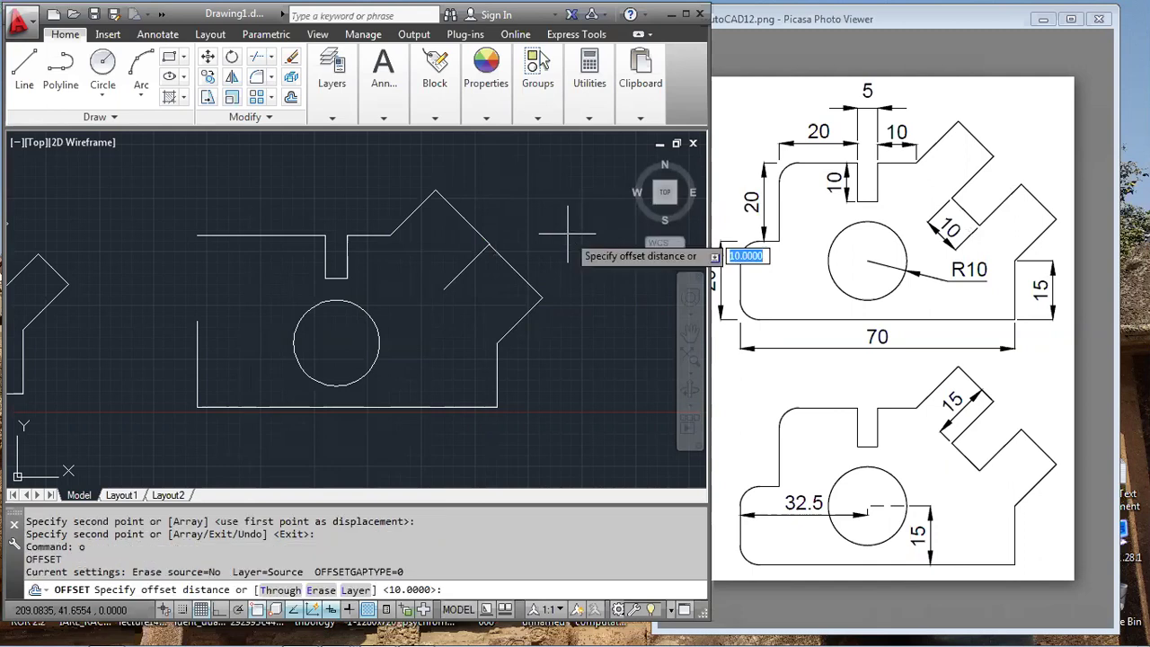
text(5)
key(Return)
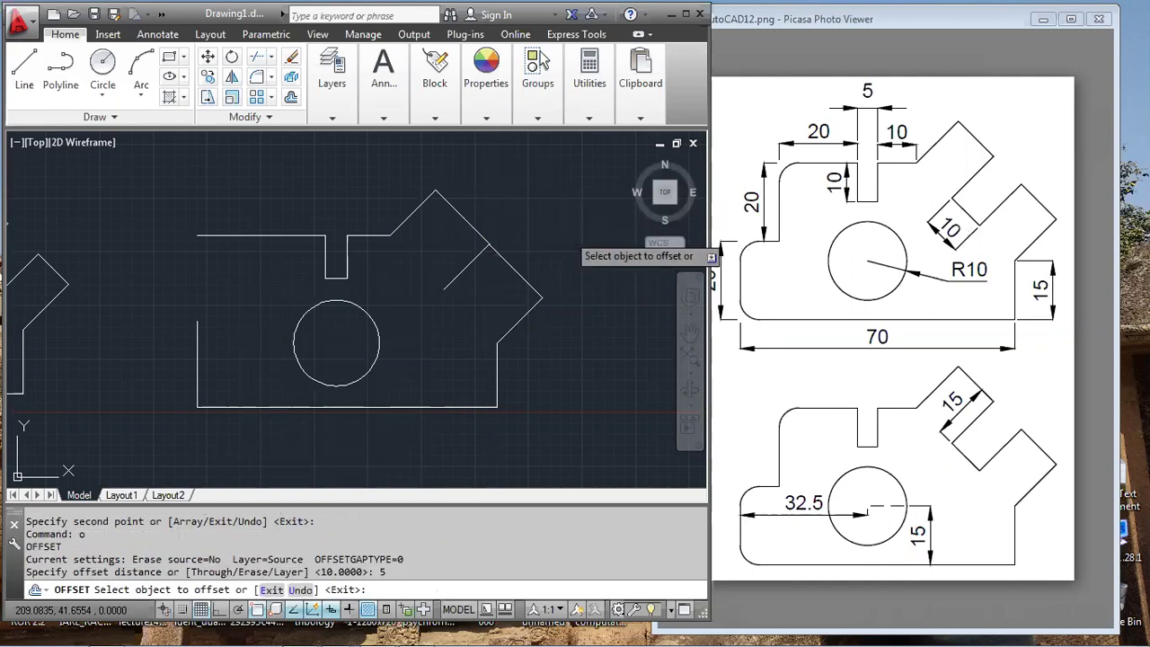
click(458, 269)
click(481, 284)
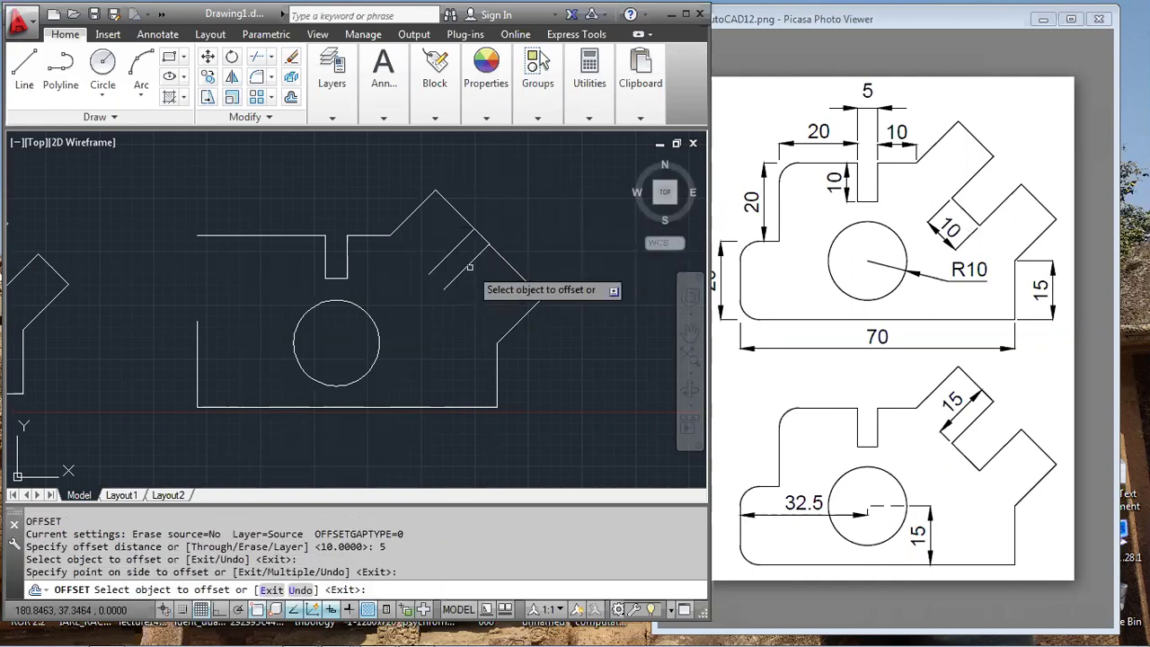
click(486, 285)
click(486, 285)
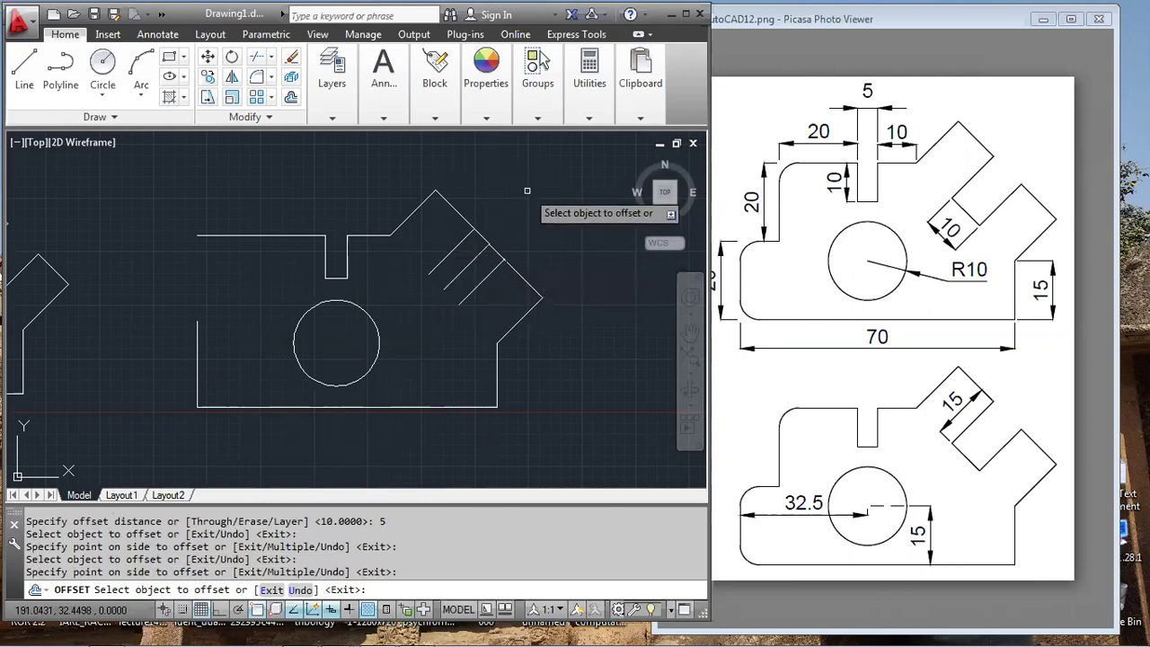
key(Return)
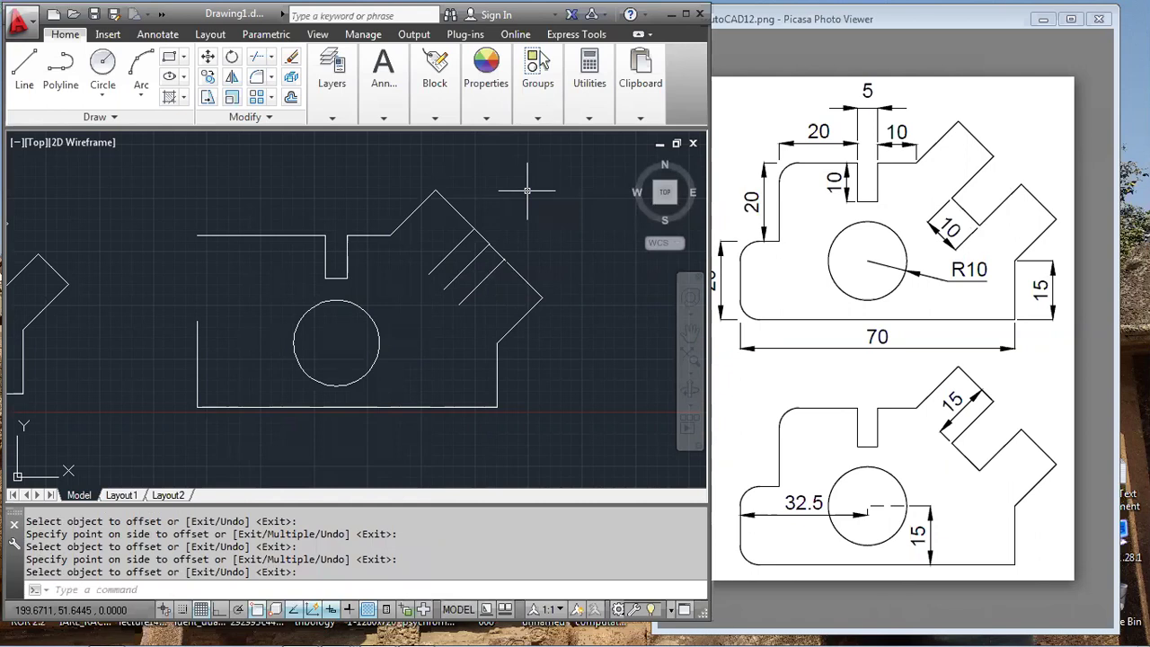
Copy the outer slanted line from its lower end to the inner end of the lower angled line
text(co)
key(Return)
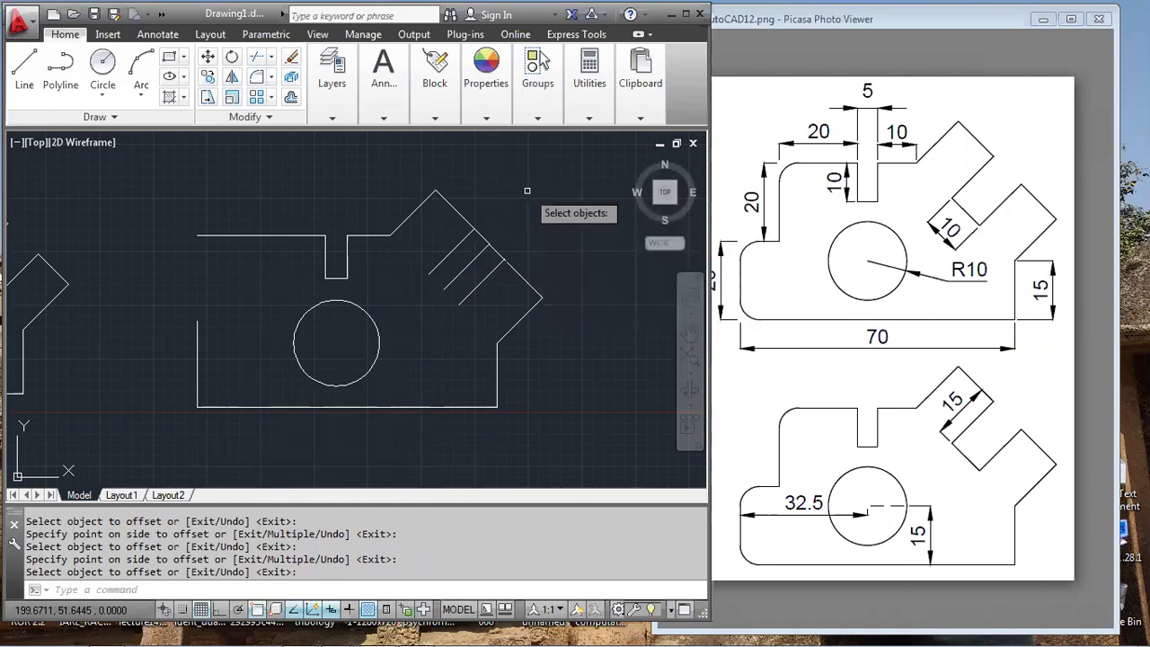
click(526, 280)
key(Return)
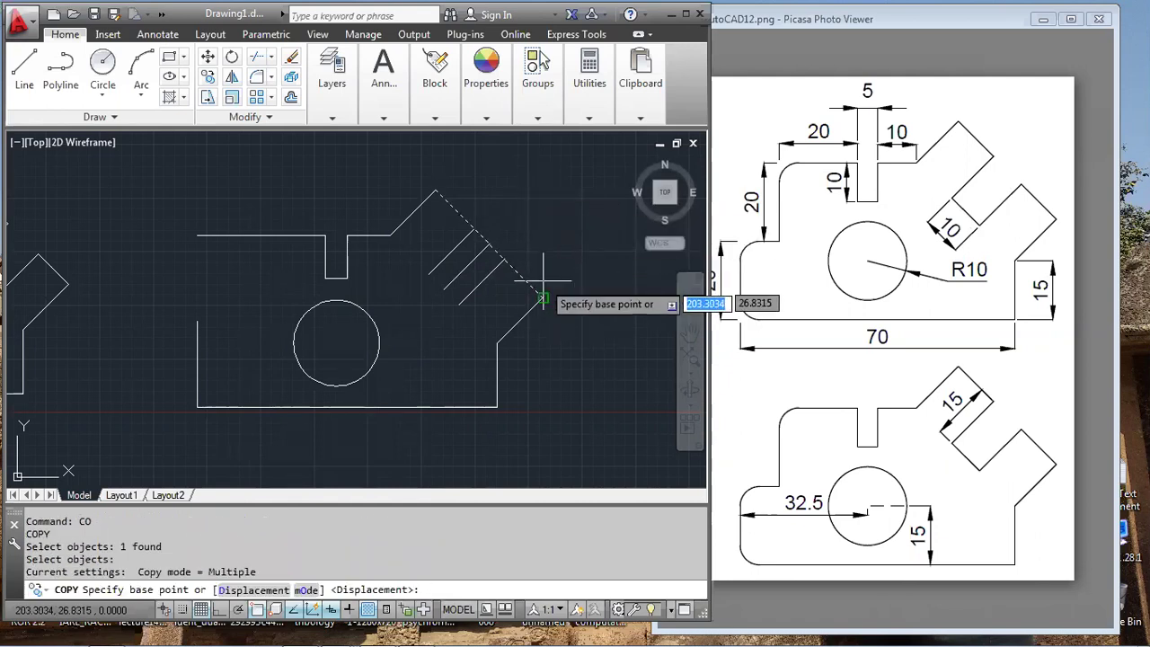
click(542, 298)
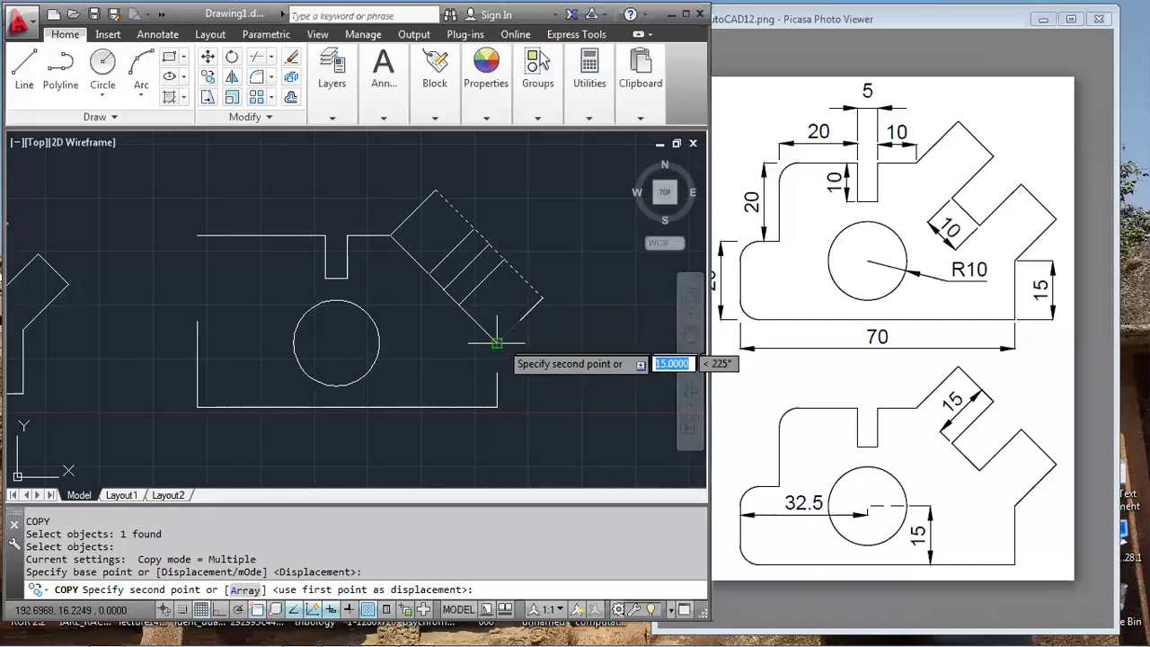
click(496, 343)
key(Return)
Trim the outer slanted line between the slot walls and the inner slanted line on both sides outside the slot
text(tr)
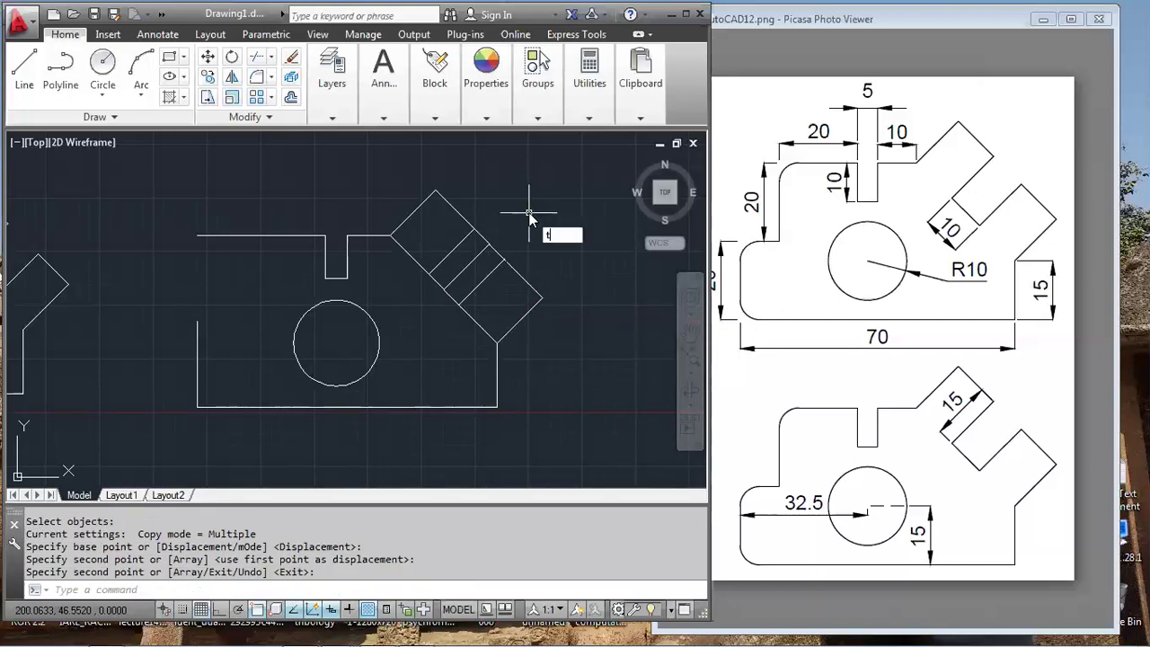
key(Return)
key(Return)
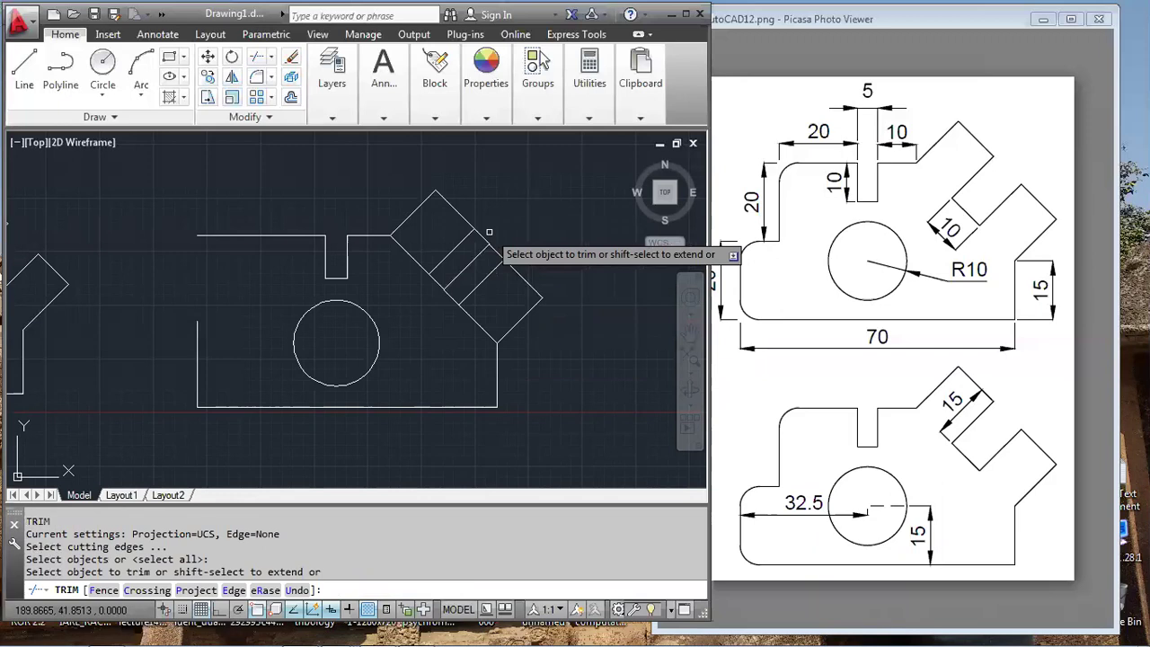
click(486, 240)
click(497, 252)
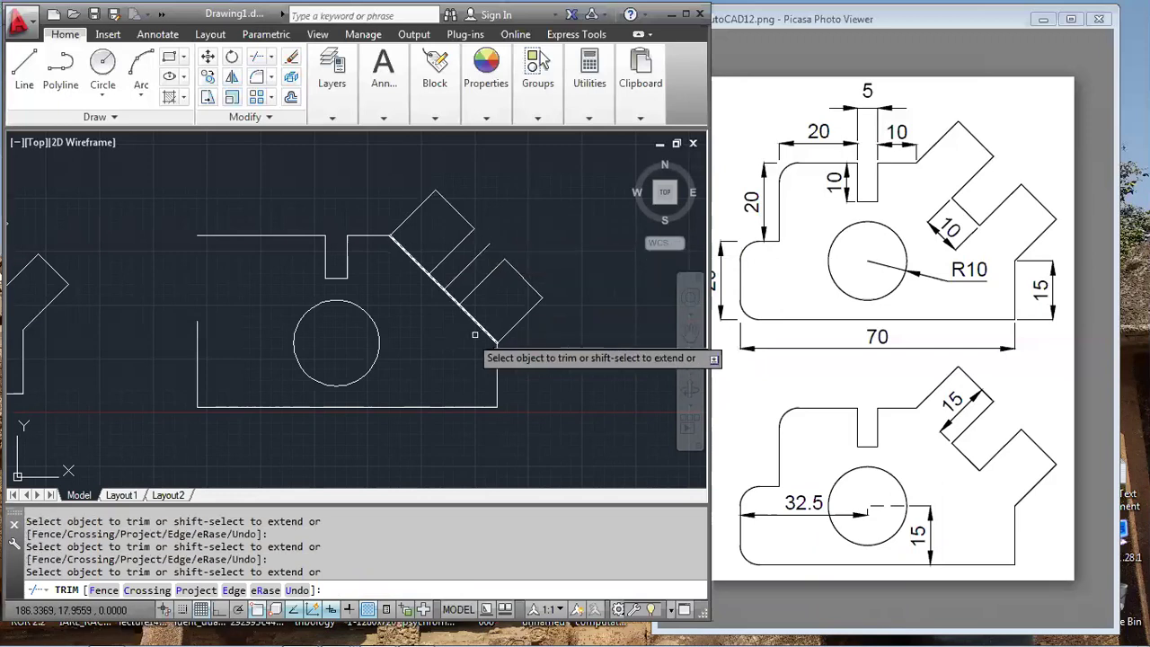
click(474, 320)
click(406, 250)
key(Return)
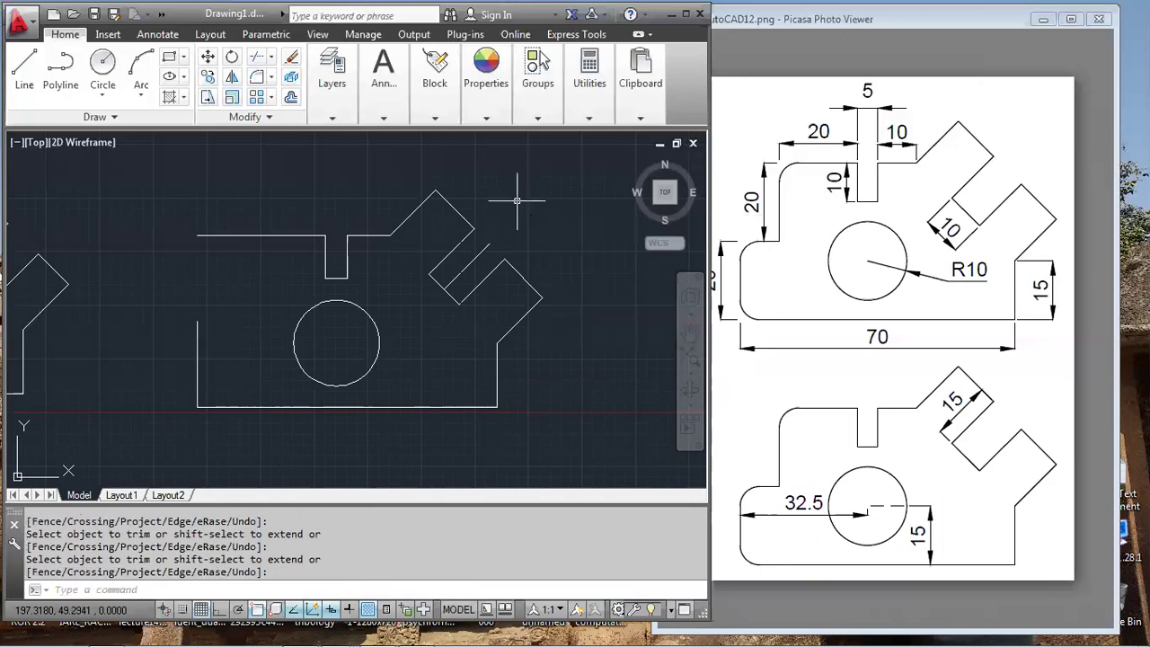
Erase the centre line inside the slanted slot
text(e)
key(Return)
click(486, 248)
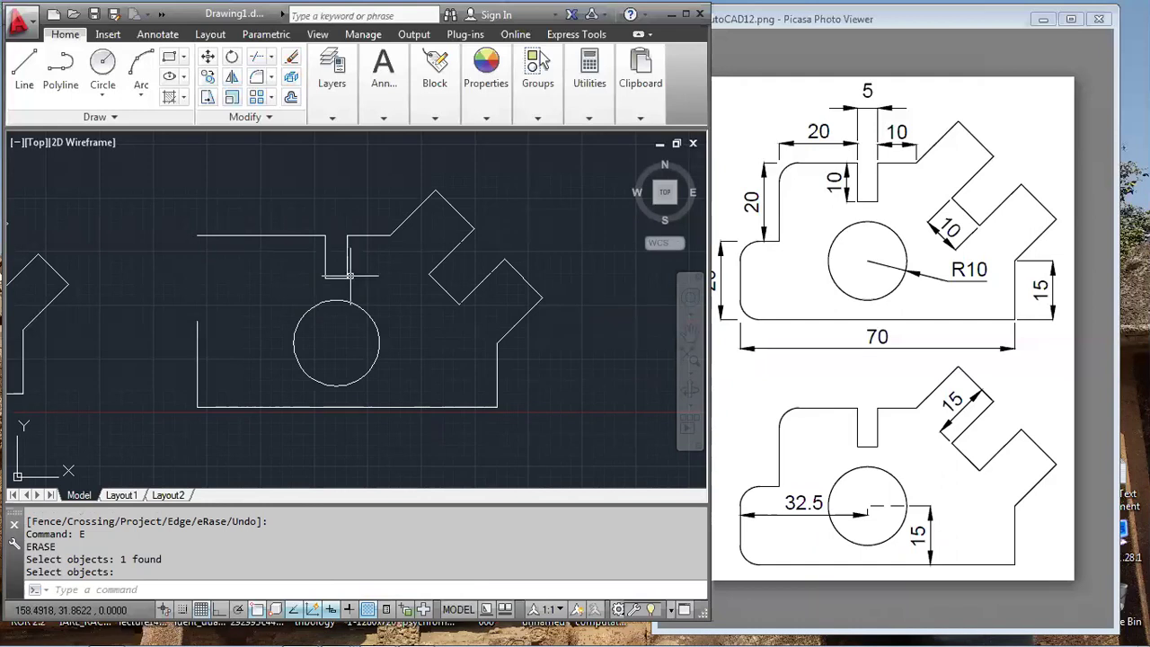
key(Return)
Offset the top notch's left wall by 20 toward the profile's left side
text(o)
key(Return)
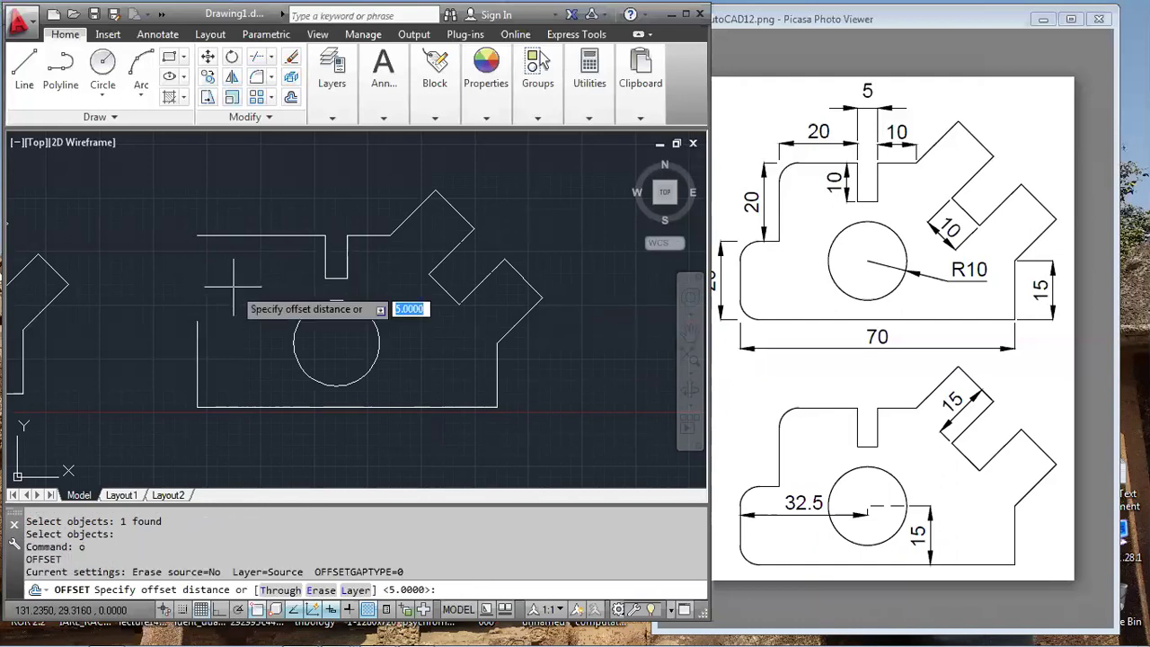
text(20)
key(Return)
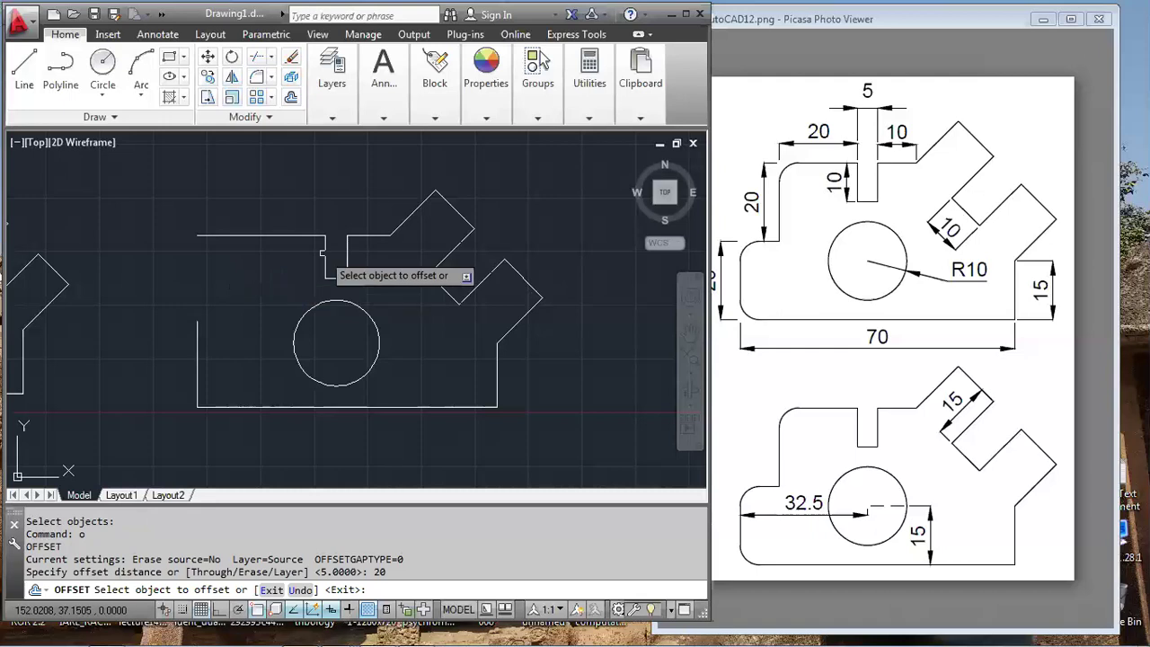
click(325, 262)
click(259, 274)
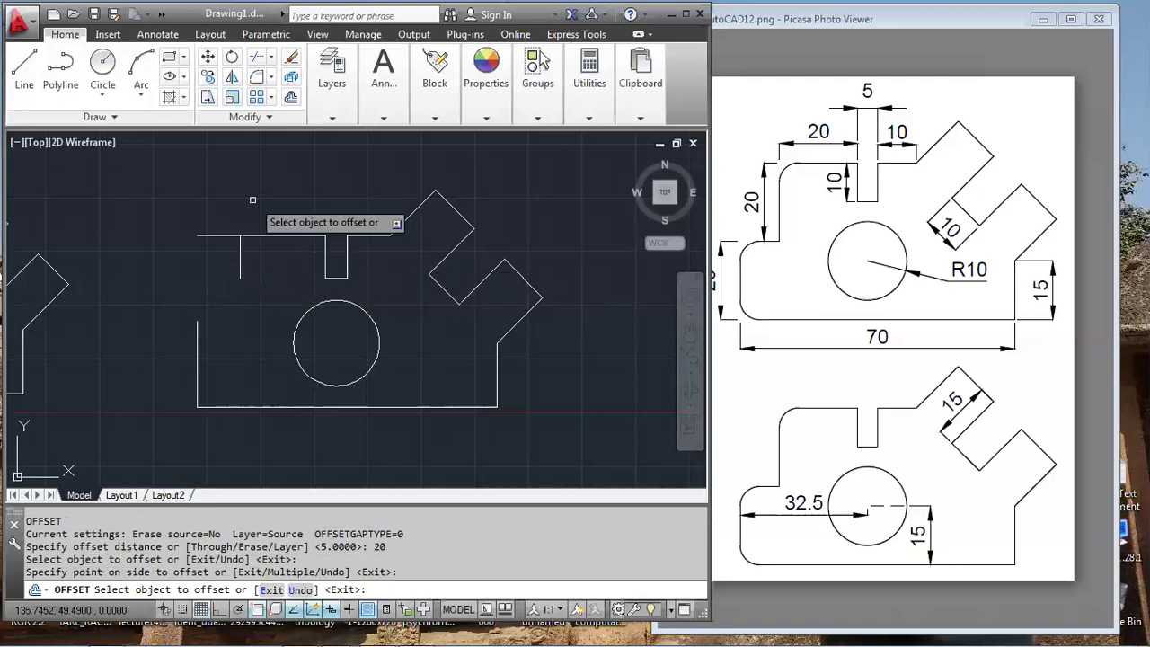
key(Return)
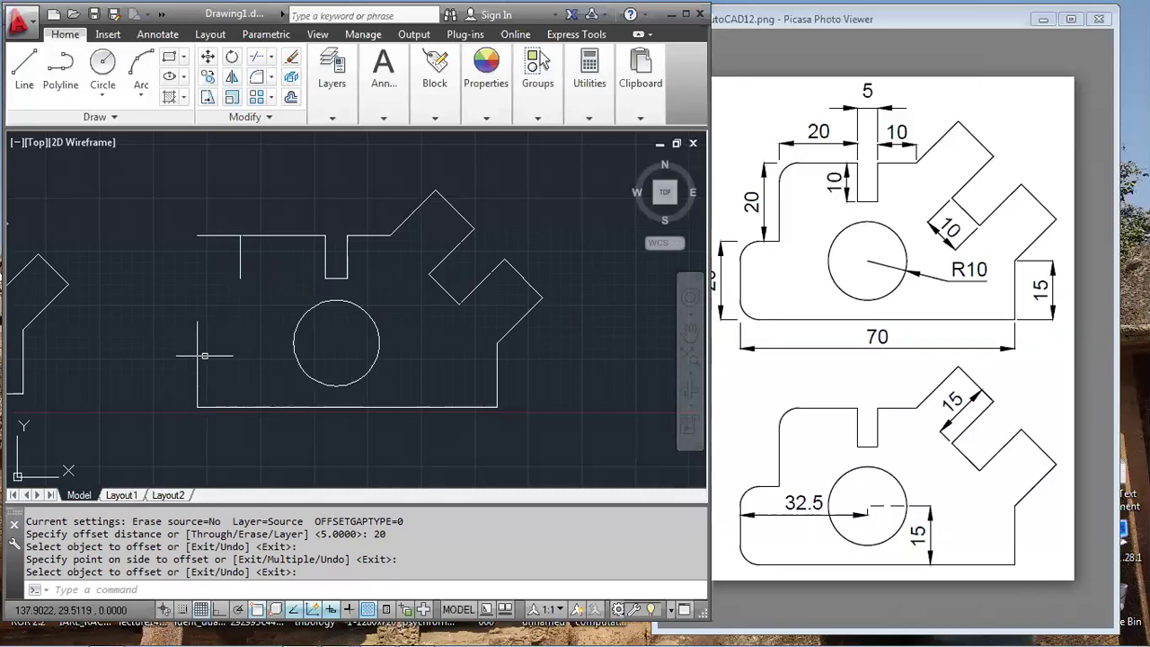
key(Return)
With Ortho on, draw a horizontal line from the left edge's upper end to beyond the profile's right side
text(l)
key(Return)
click(196, 321)
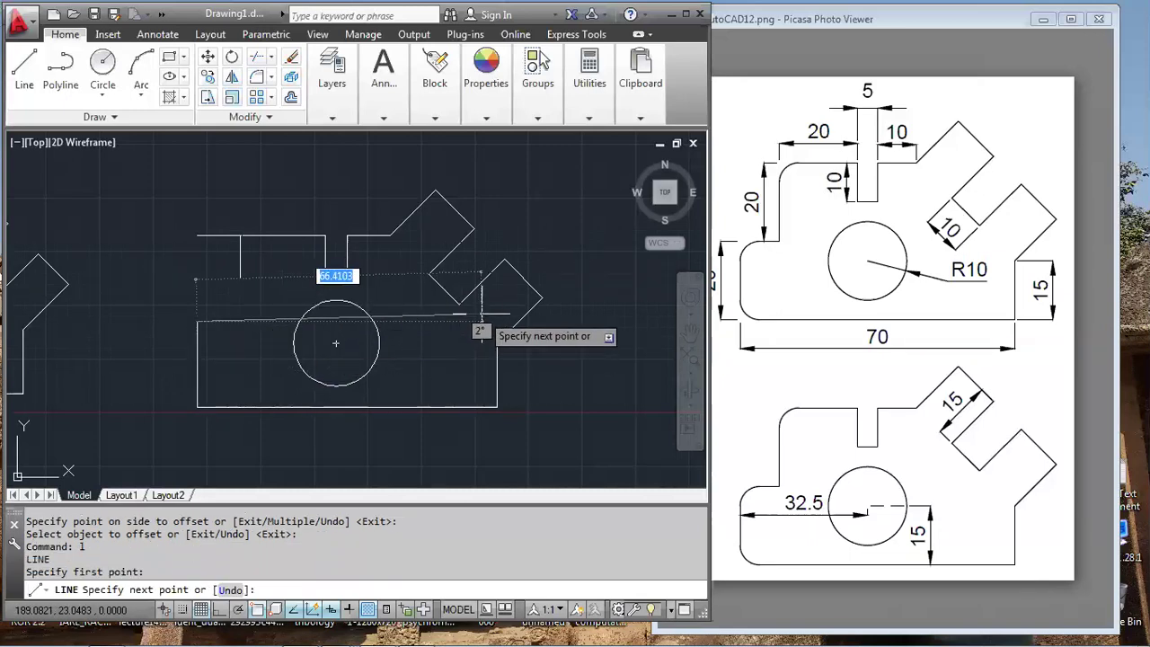
key(F8)
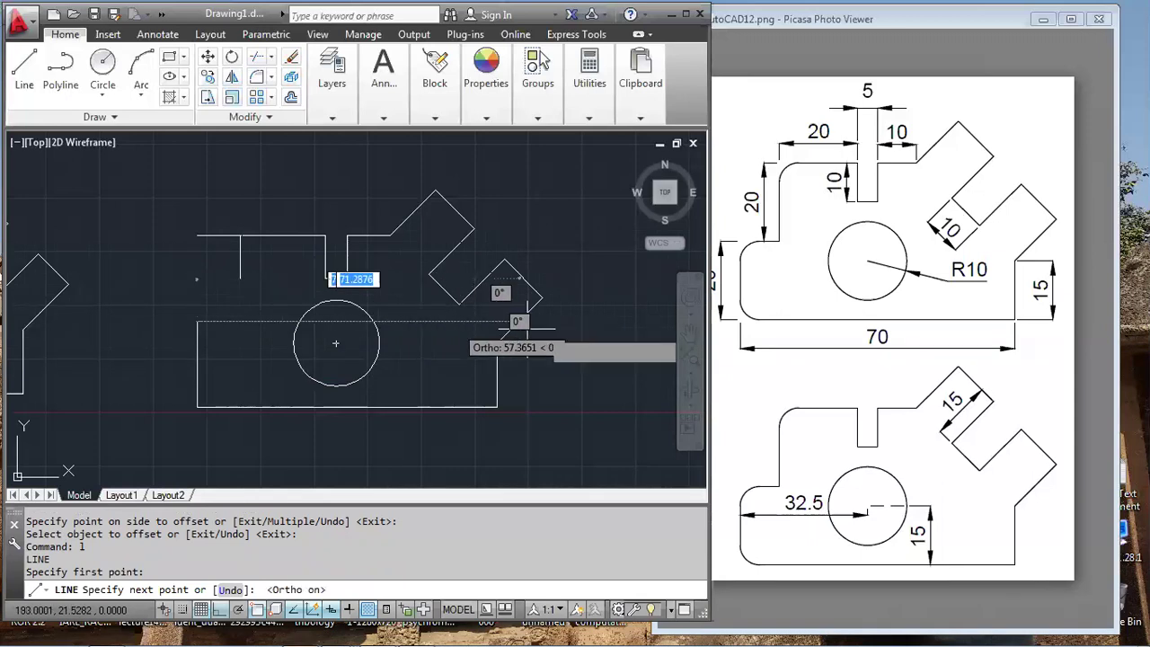
click(602, 324)
key(Return)
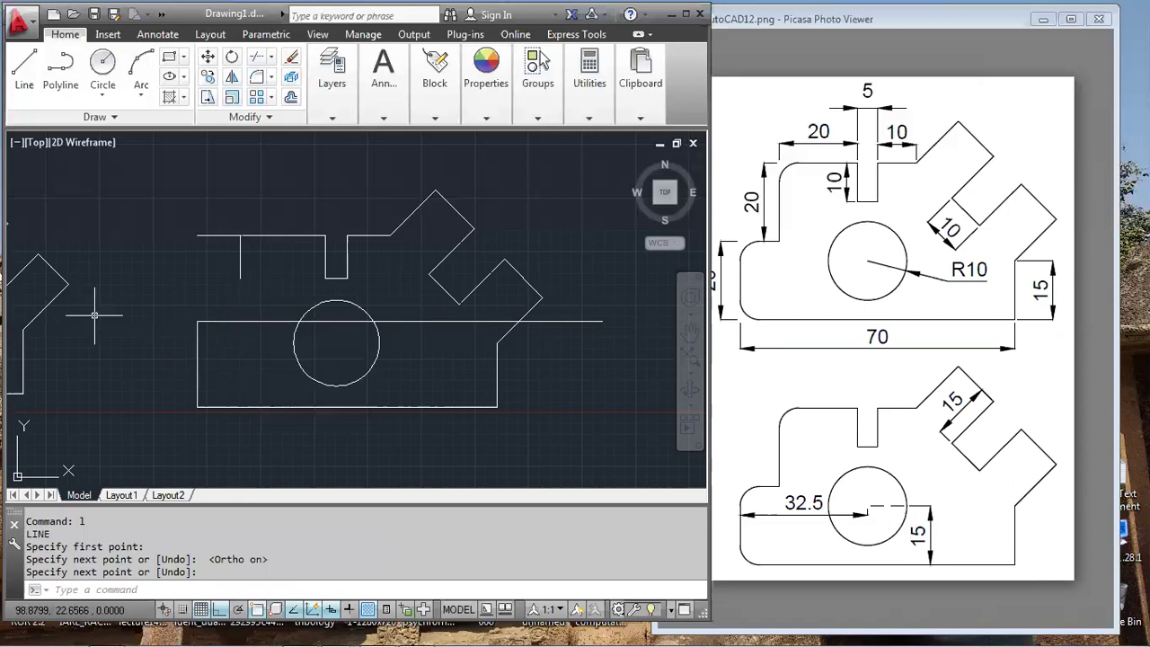
Extend the vertical offset line below the top edge down to the new horizontal line
text(EX)
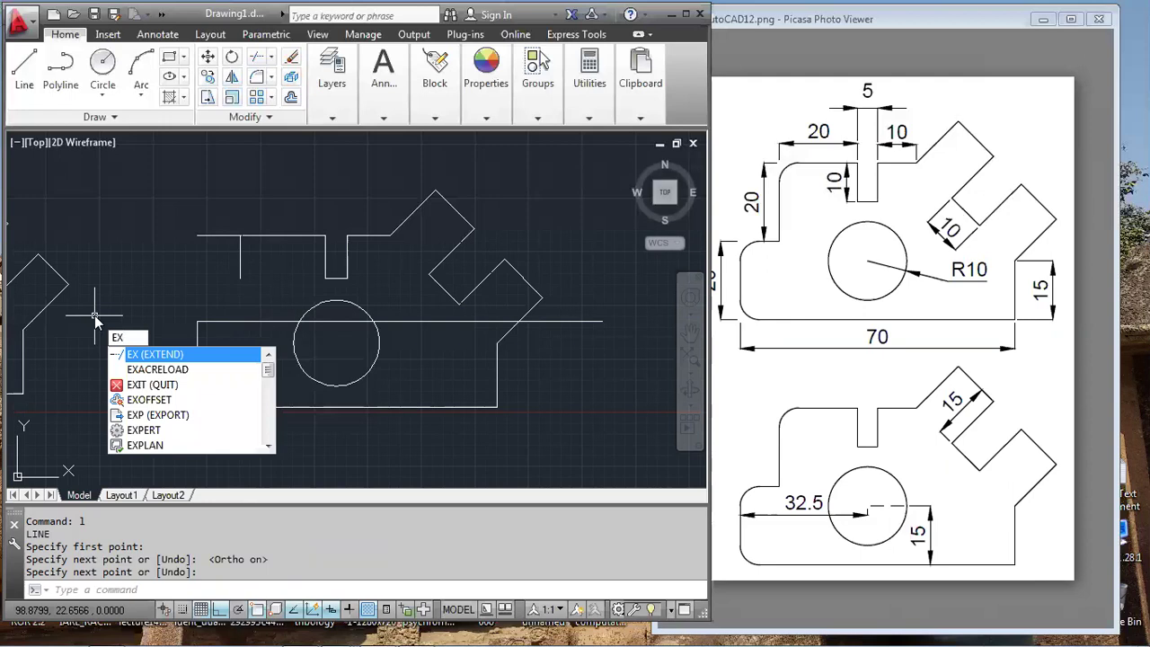
key(Return)
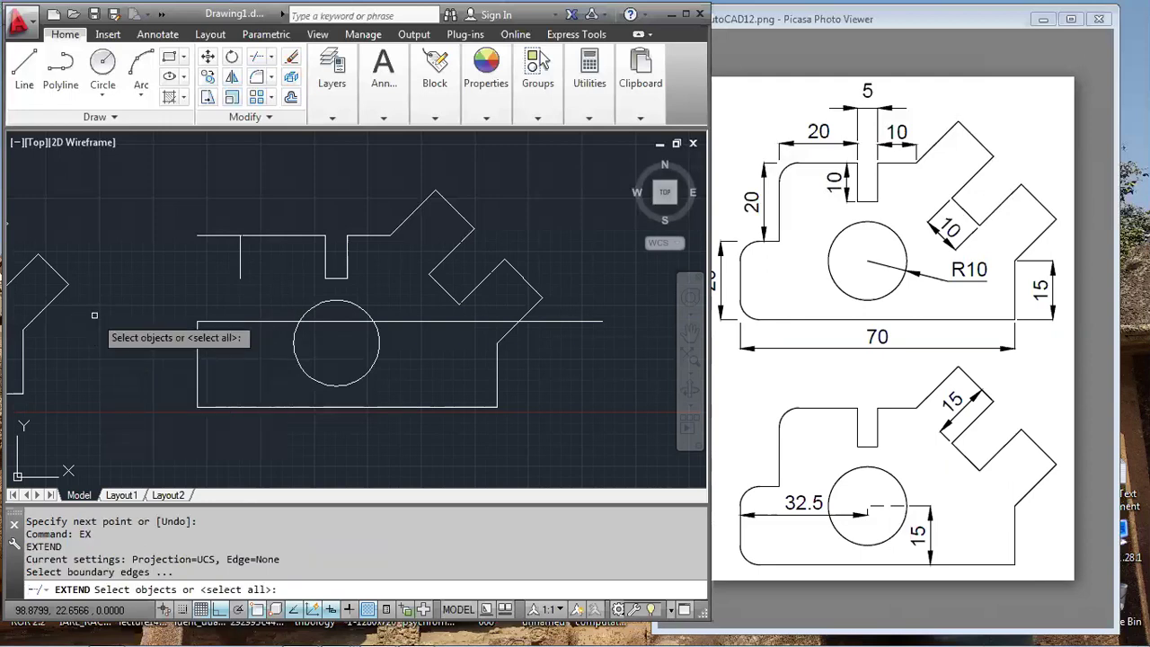
click(232, 320)
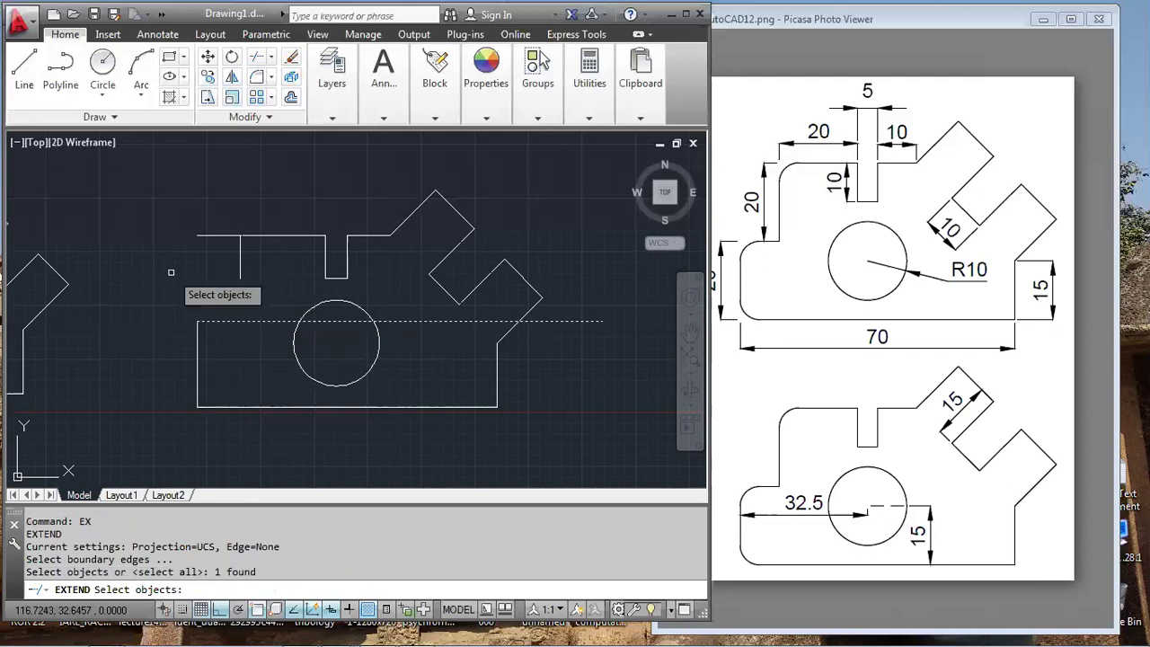
key(Return)
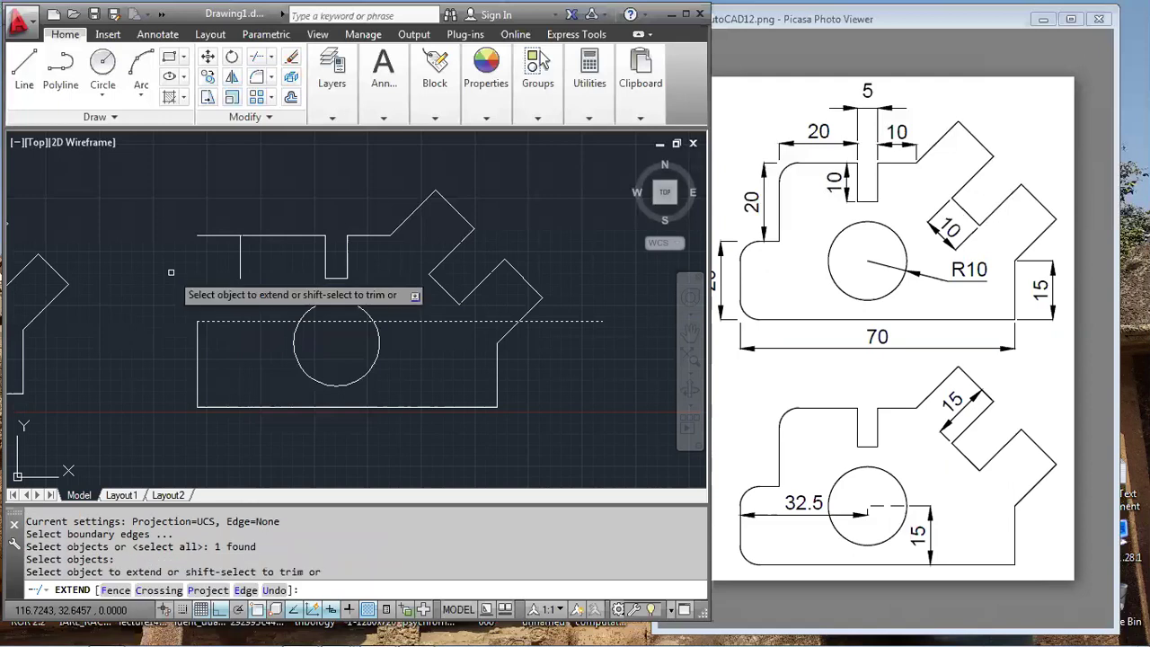
click(240, 259)
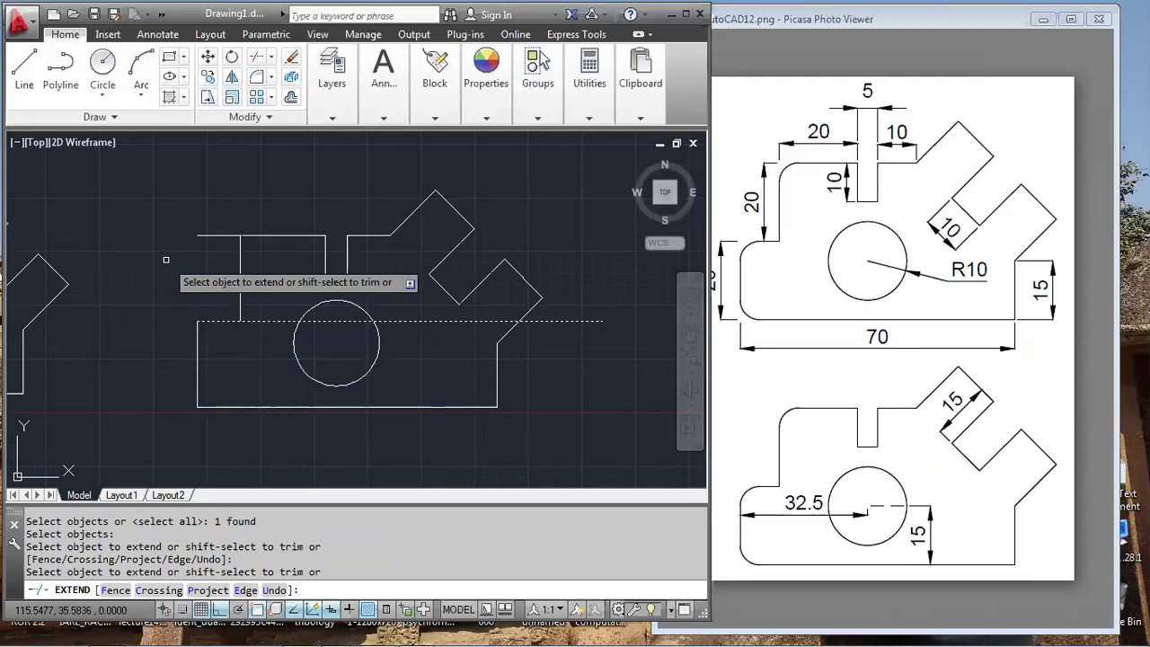
key(Return)
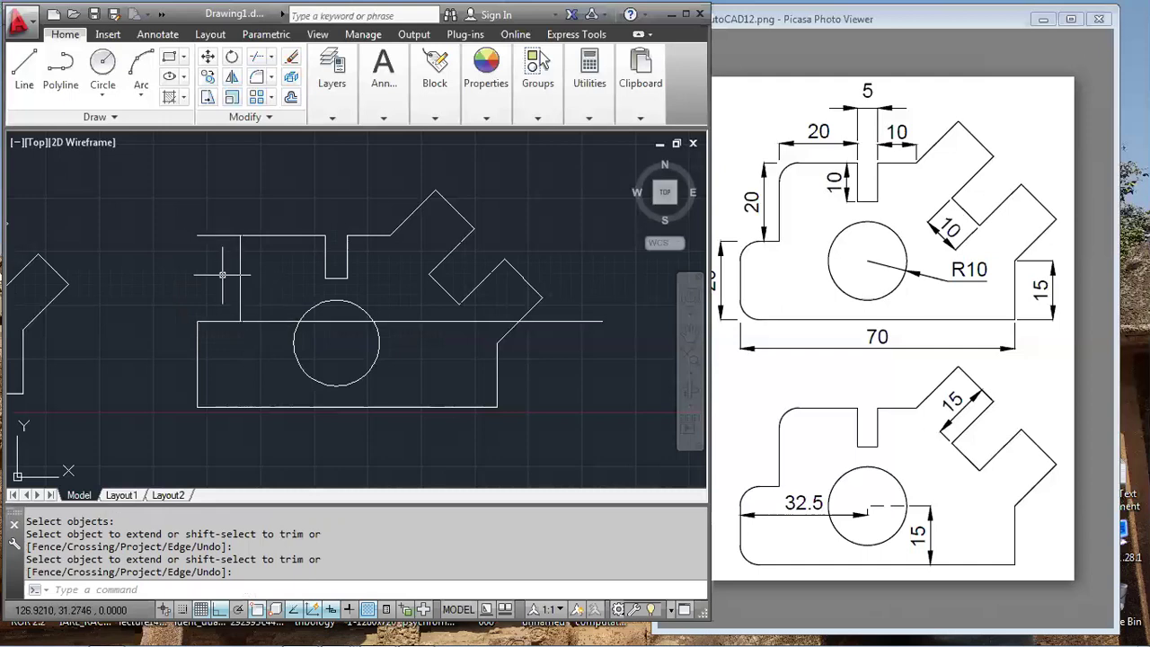
Trim the top edge's overhang past the upper left wall and the horizontal line between that wall and the circle
text(tr)
key(Return)
key(Return)
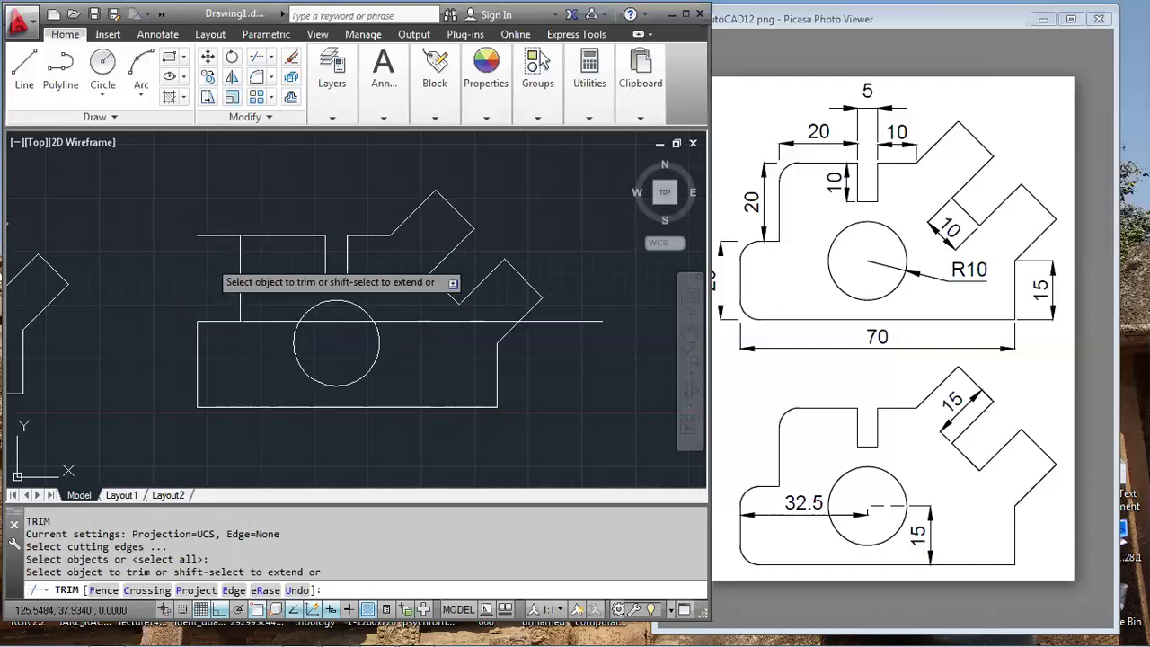
click(218, 235)
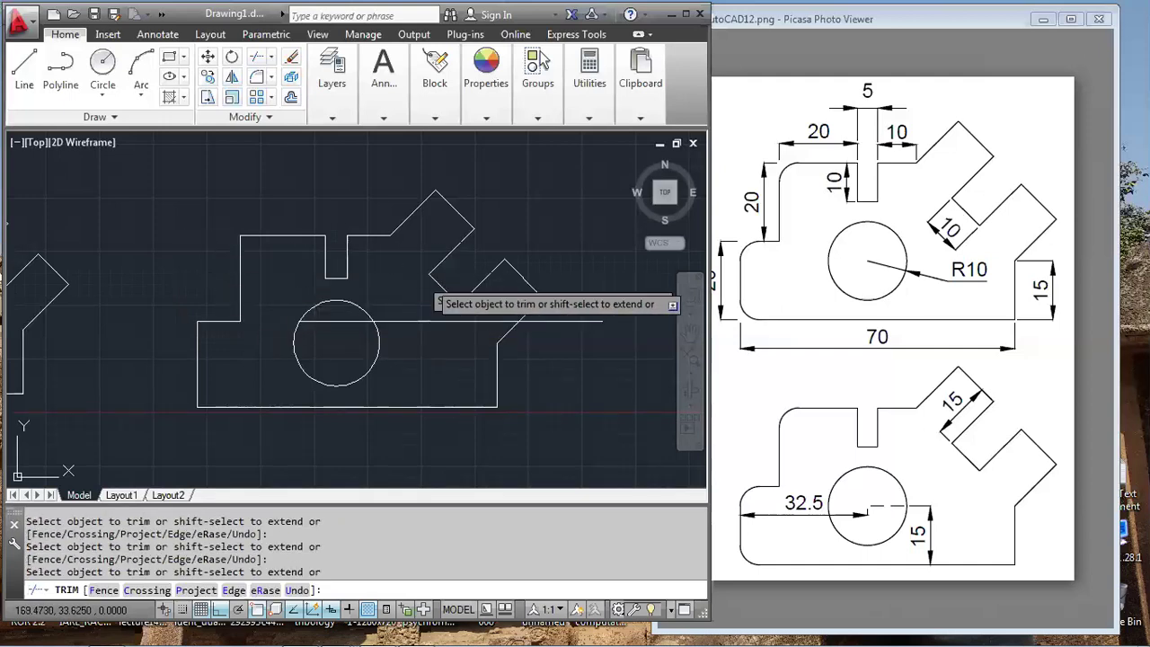
click(577, 320)
key(Return)
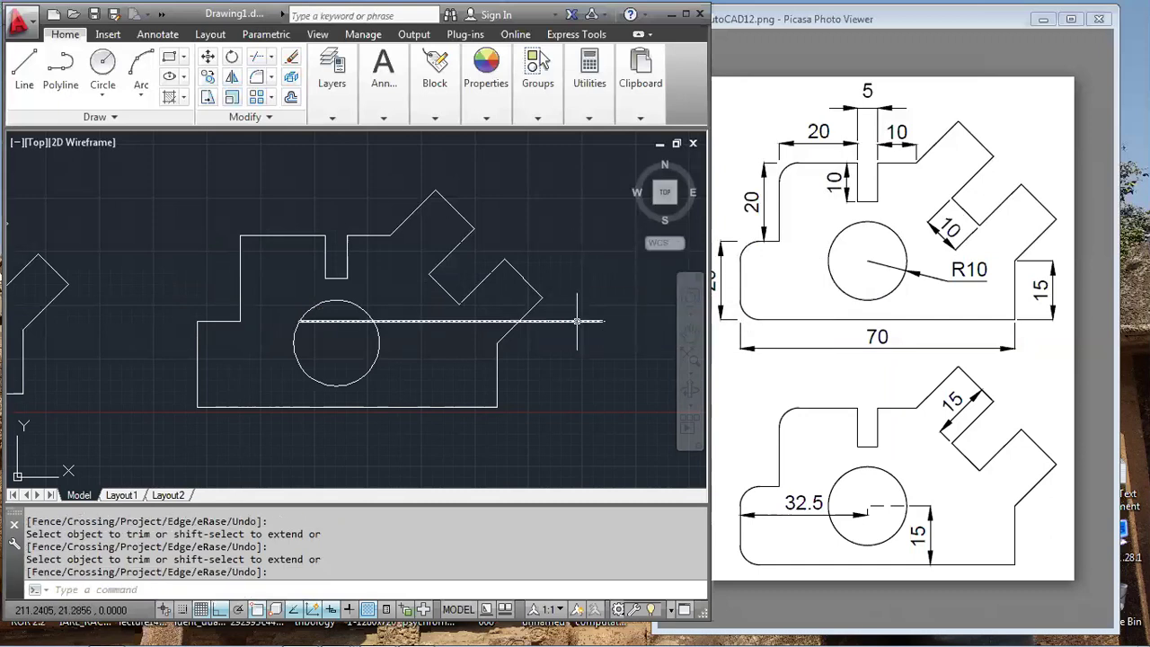
Erase the leftover horizontal line crossing the circle and running past the profile's right side
text(e)
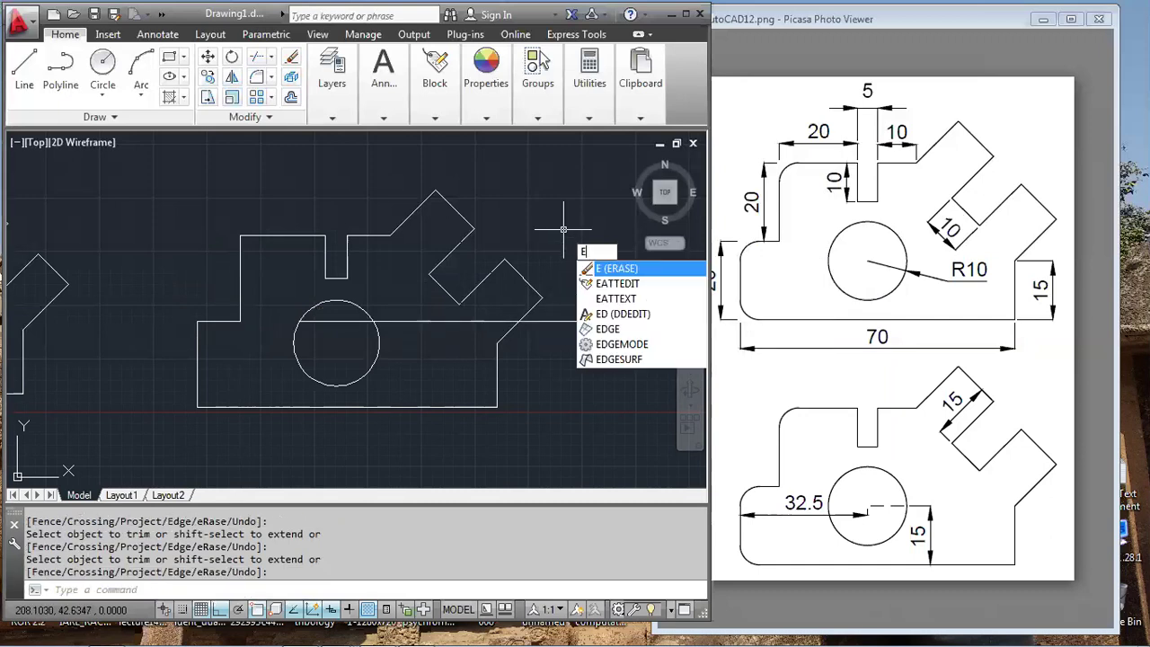
key(Return)
click(559, 321)
key(Return)
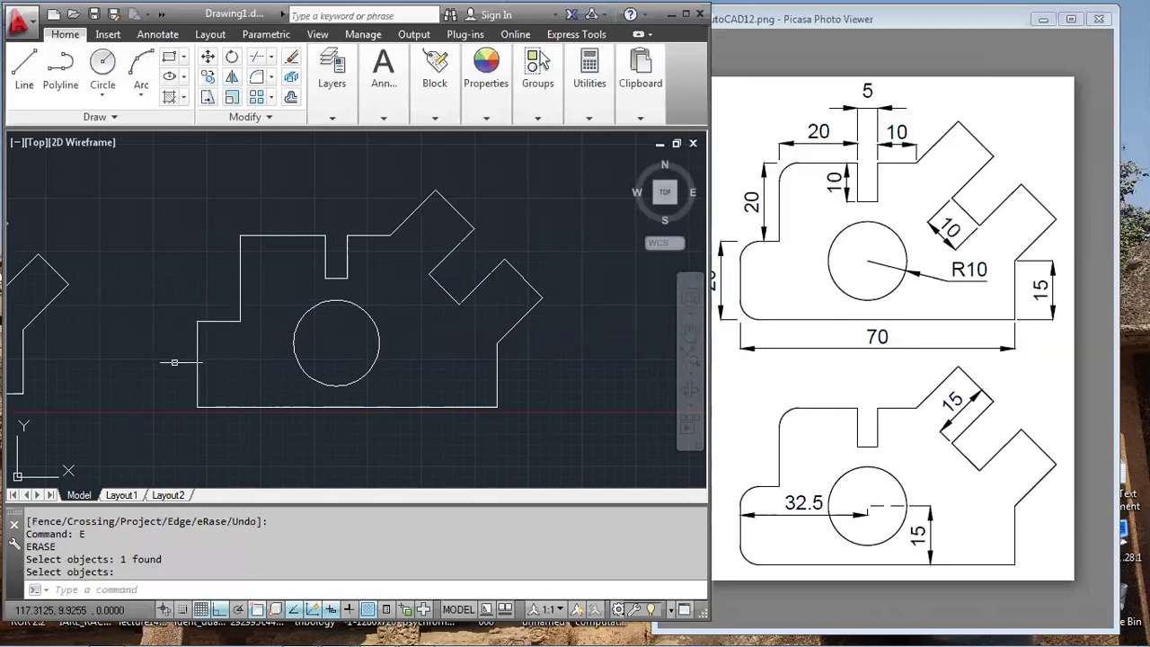
Set the fillet radius to 5 and fillet the corner between the left edge and the horizontal step
text(f)
key(Return)
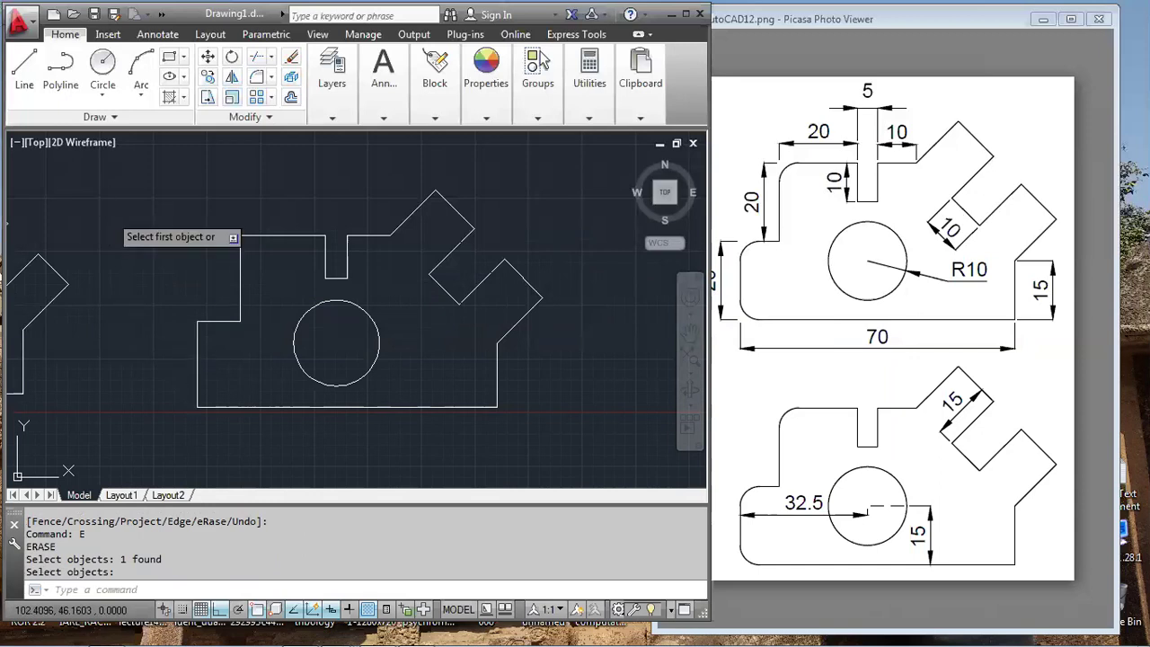
text(r)
key(Return)
text(5)
key(Return)
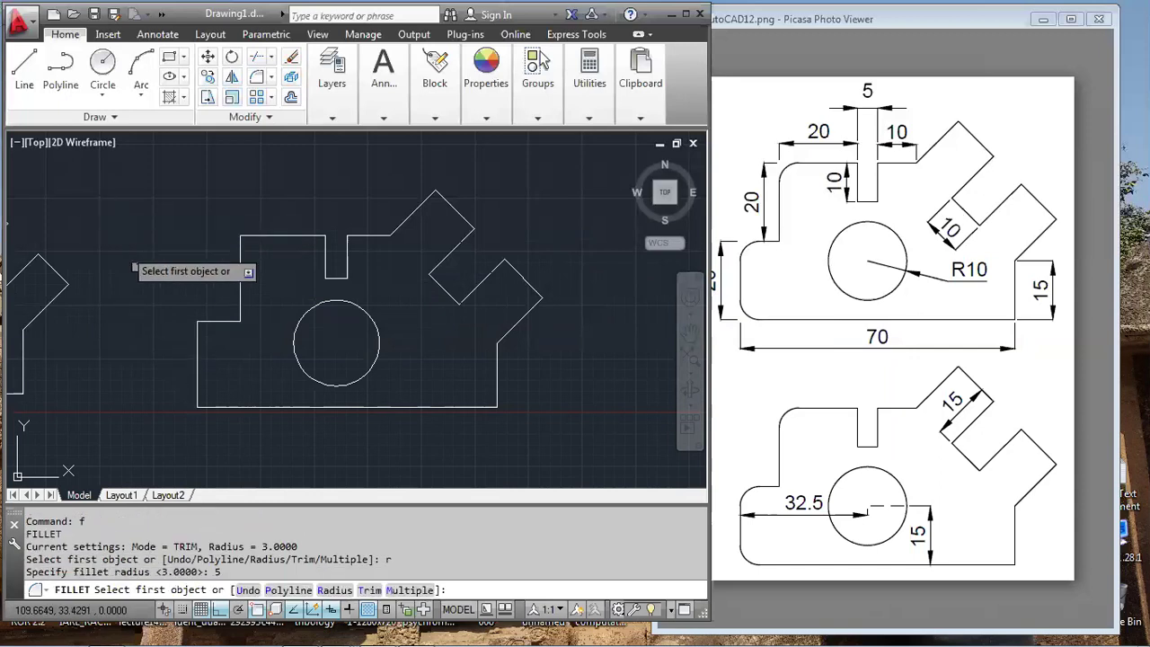
click(196, 333)
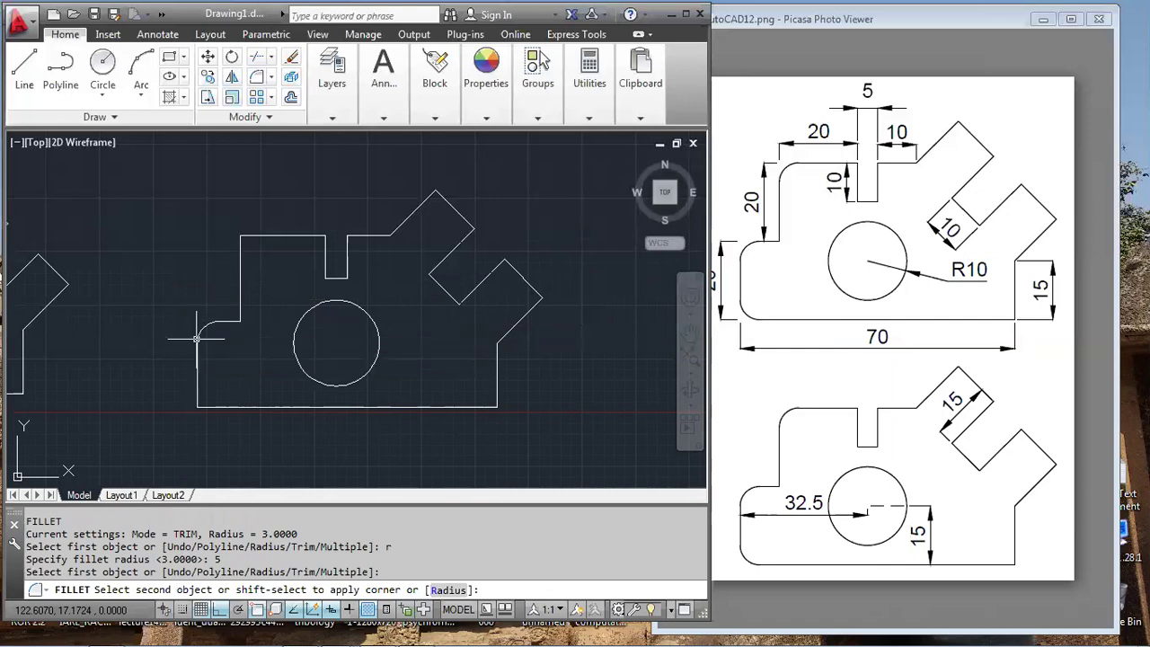
click(220, 321)
Fillet the profile's lower left corner and the upper left corner at the top edge with radius 5
key(Return)
click(198, 382)
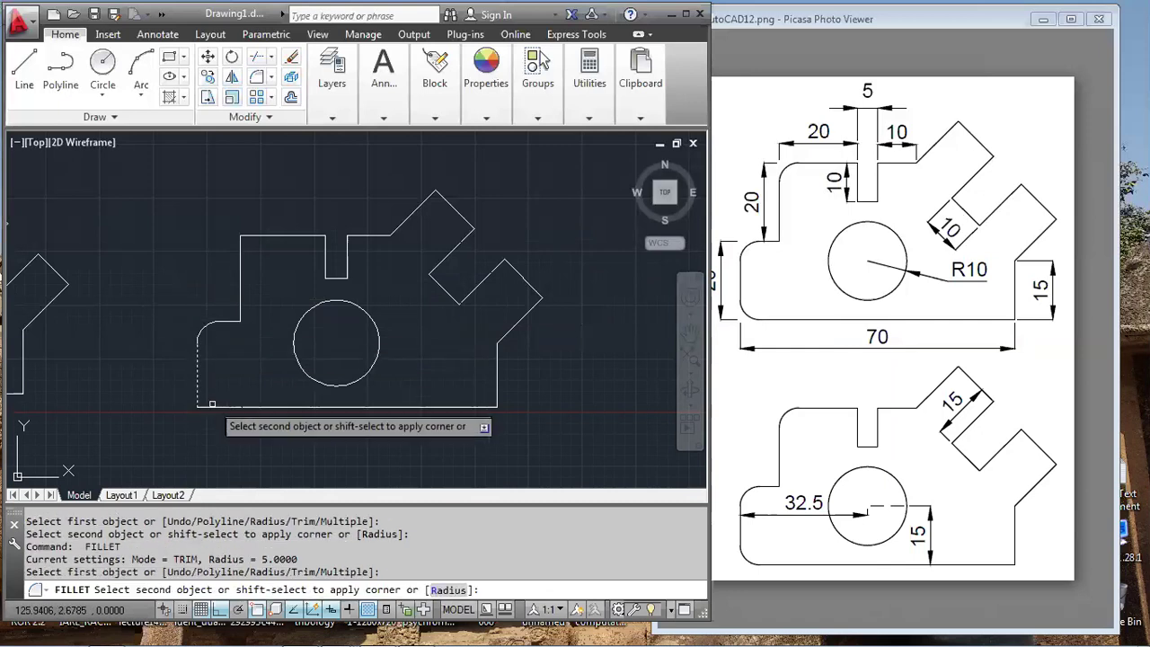
click(220, 405)
key(Return)
click(269, 235)
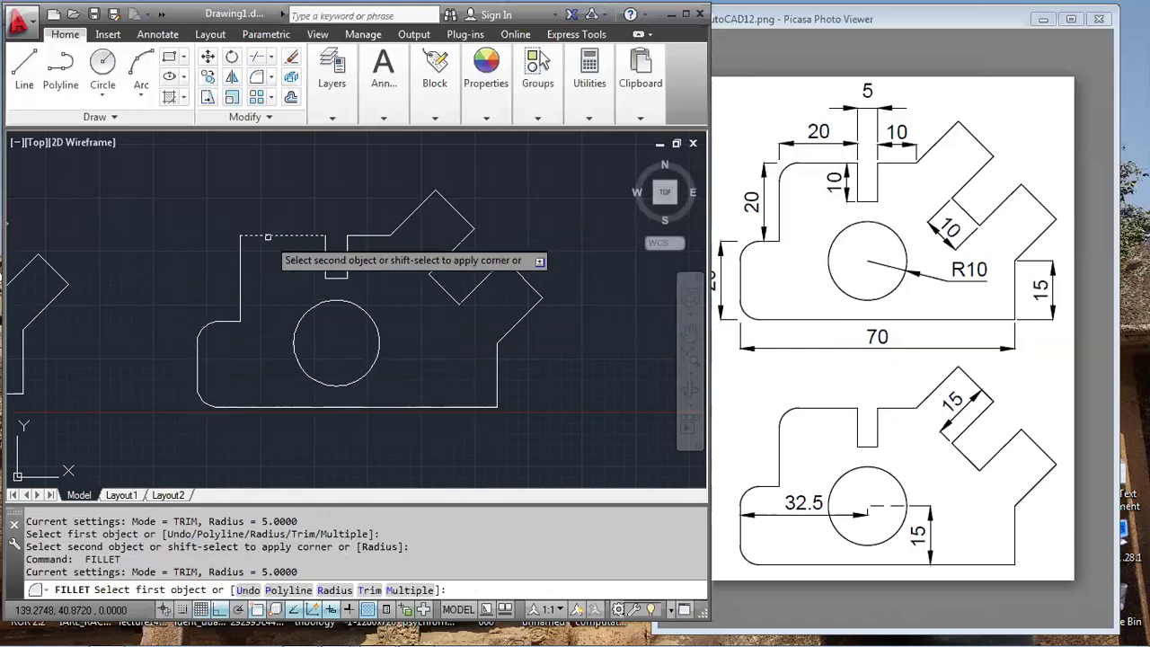
click(241, 252)
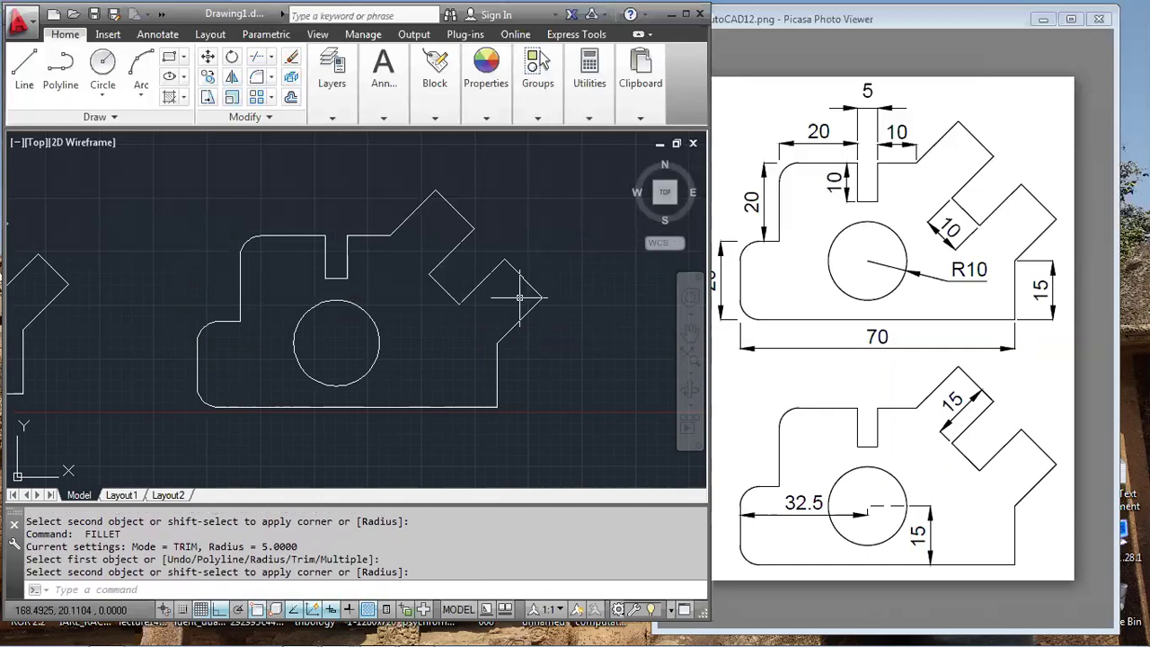
Examine the redrawn profile's lower edge up close, and view both profiles together at the drawing extents
click(524, 239)
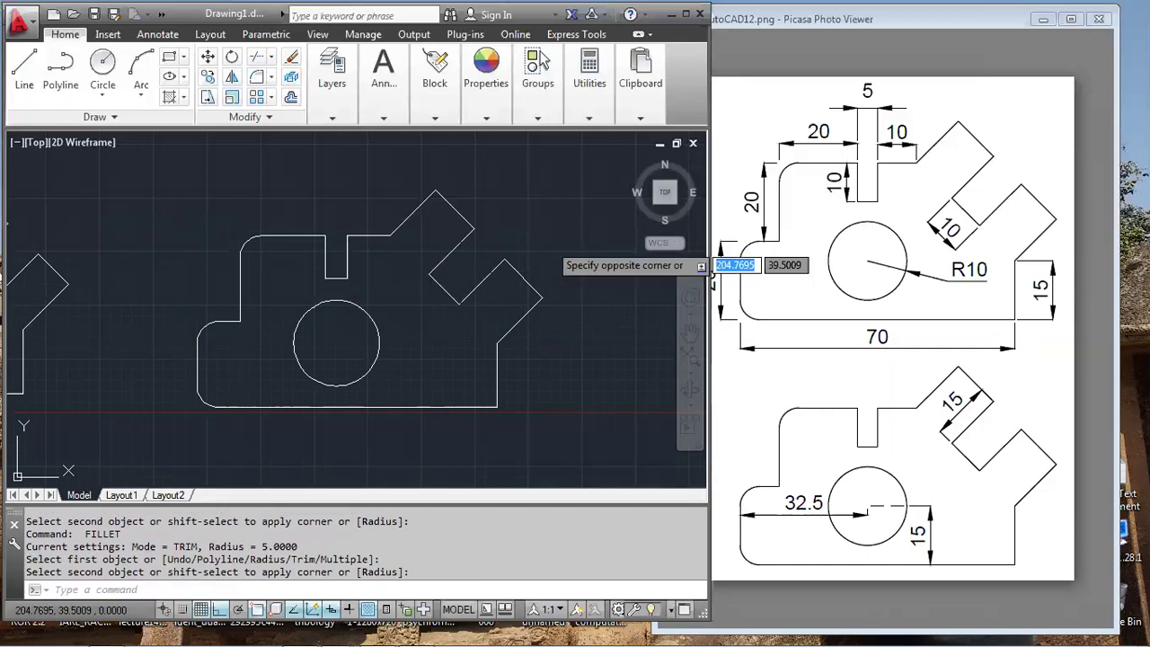
scroll(394, 425, up, 5)
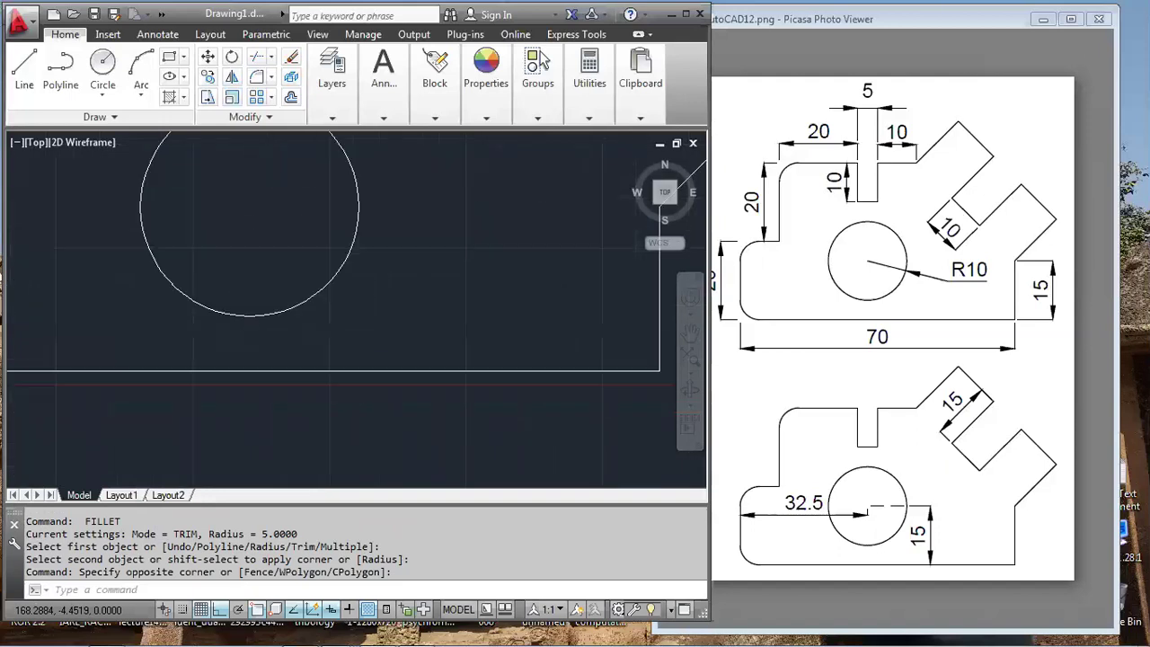
scroll(394, 425, down, 5)
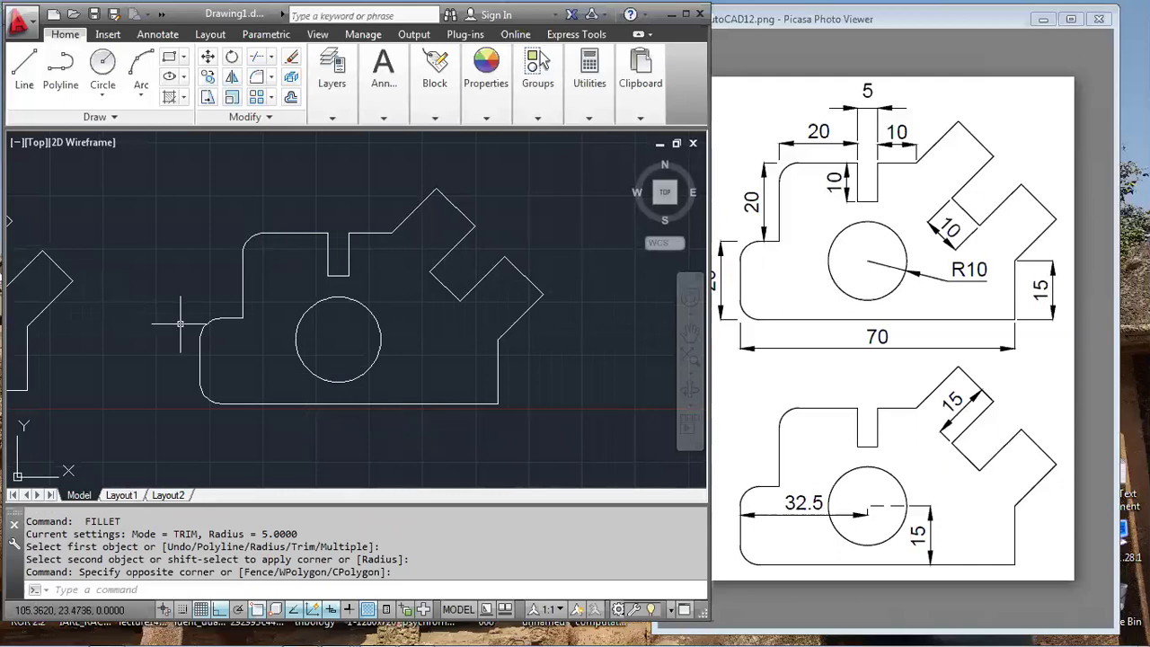
text(z)
key(Return)
middle_drag(424, 329, 464, 330)
text(e)
key(Return)
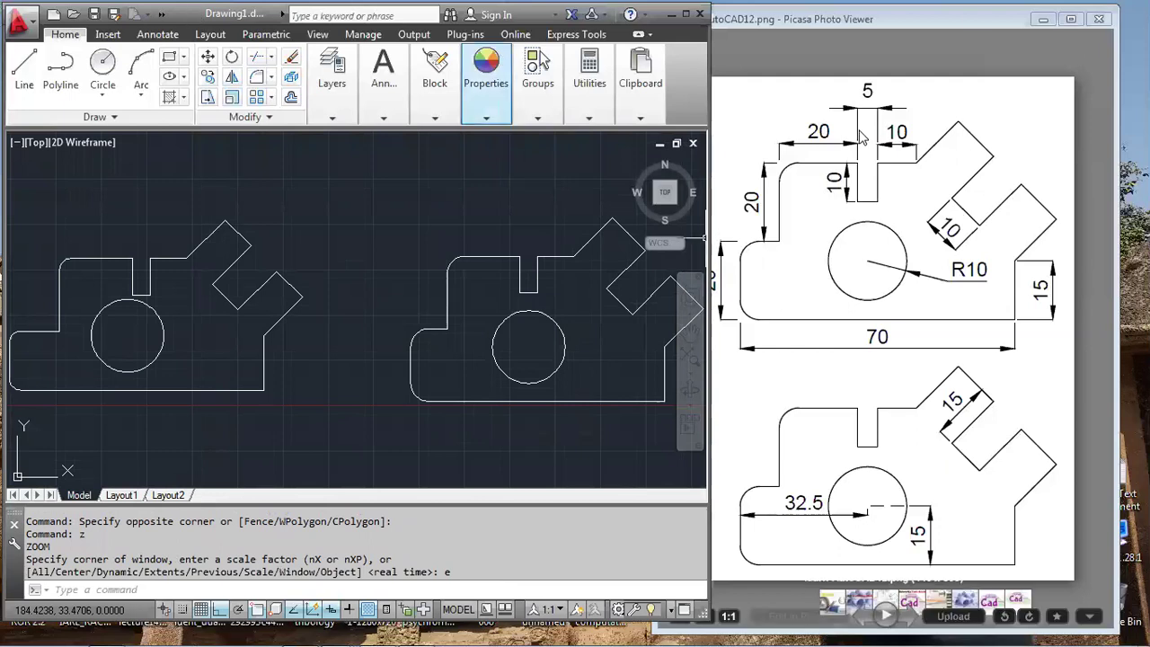
Minimize the reference image window and maximize the drawing window, keeping the drawing open
click(1042, 19)
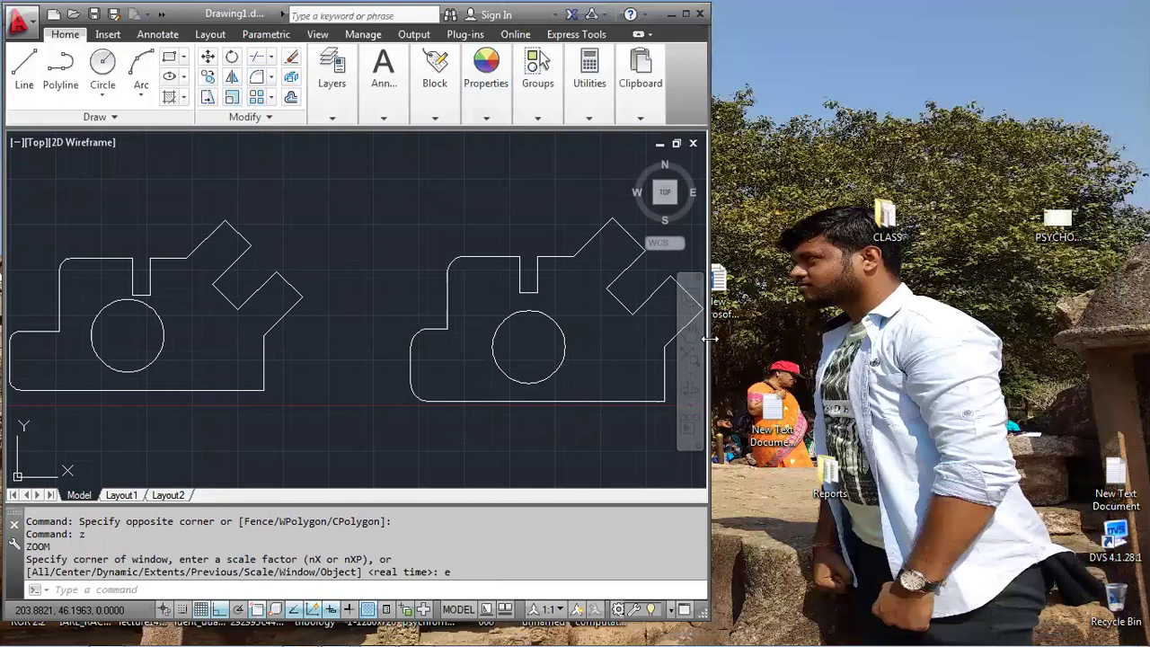
drag(710, 339, 945, 339)
click(935, 15)
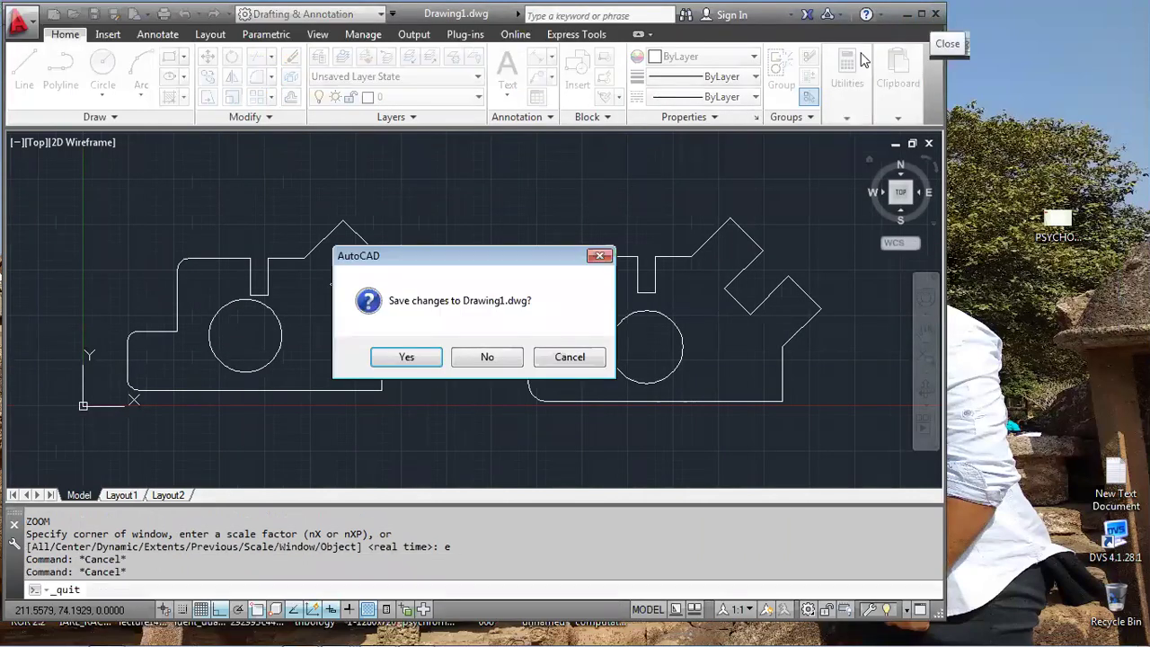
click(564, 359)
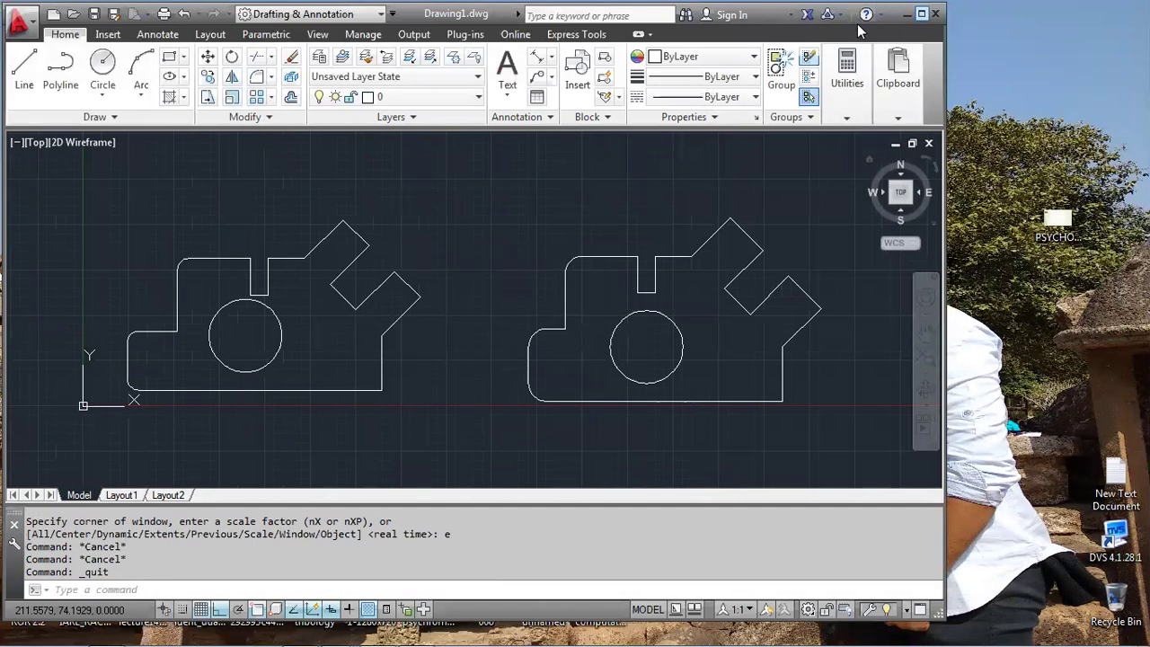
click(920, 14)
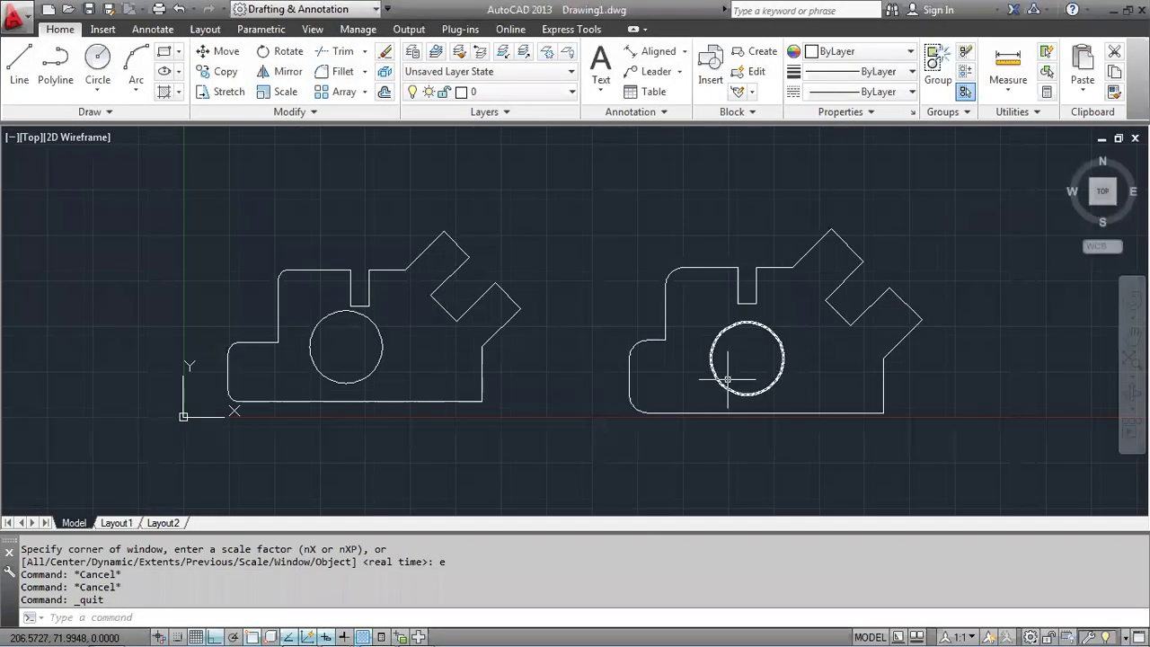